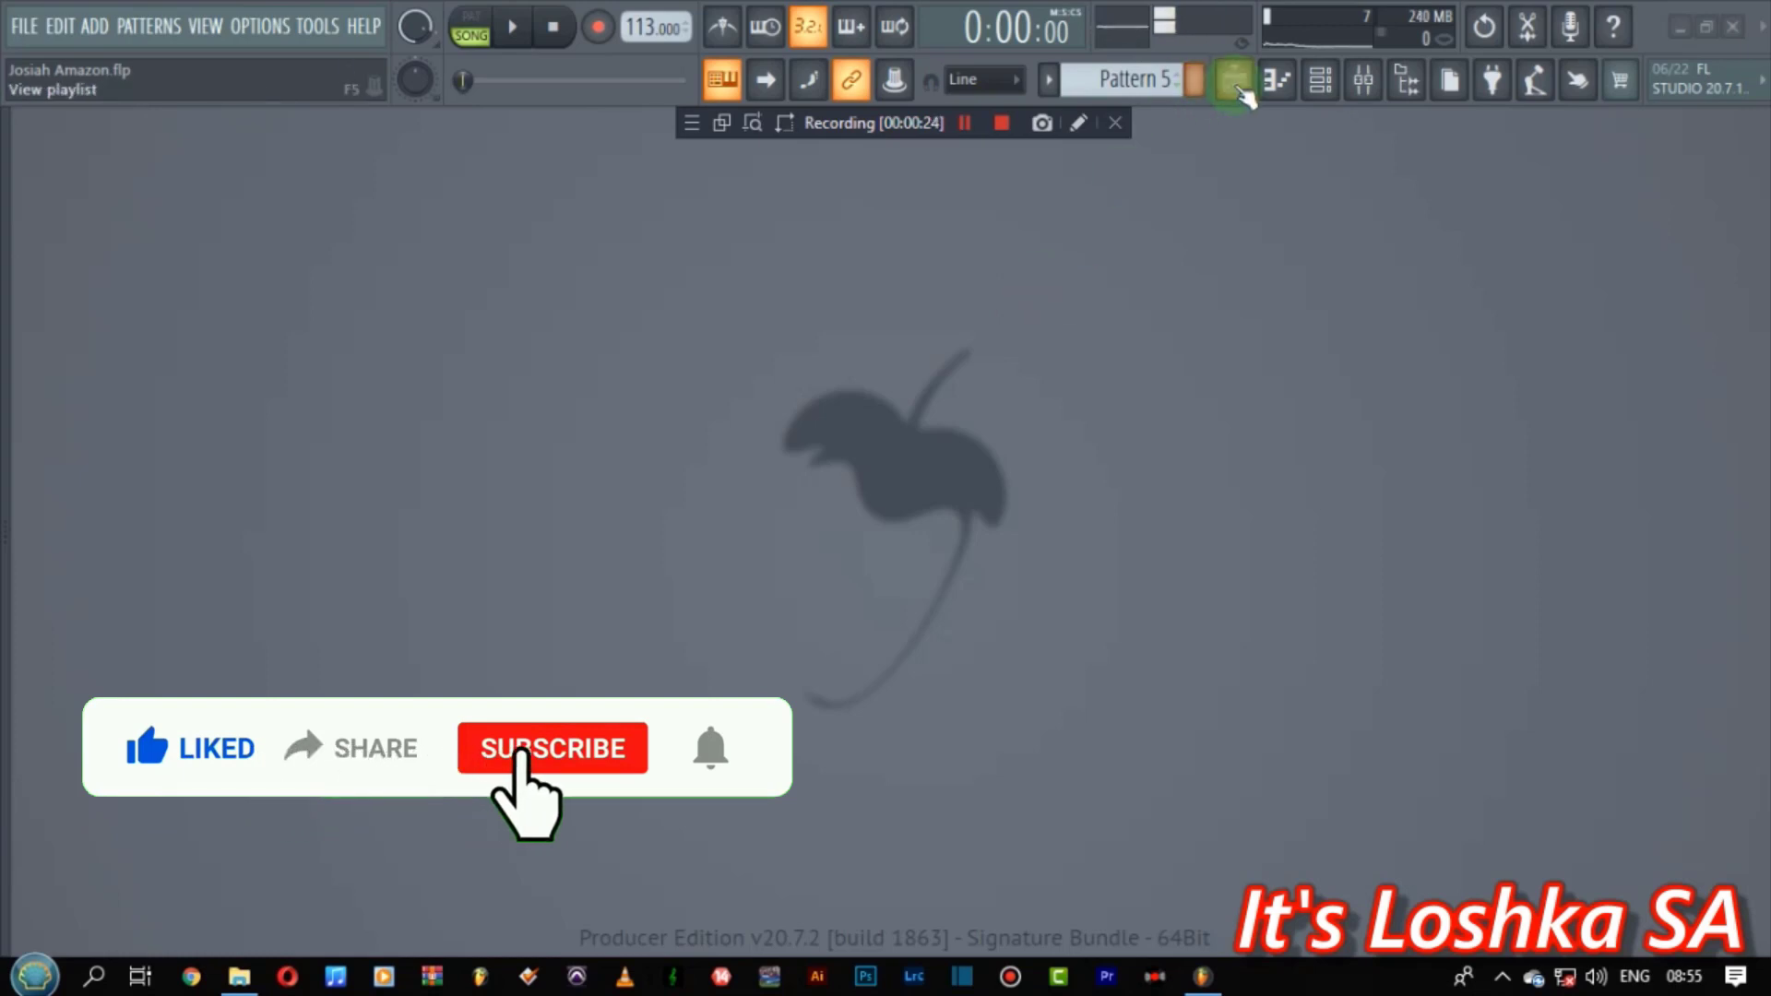
- Open the playlist and make a time selection over the first eight bars of the arrangement
click(1236, 81)
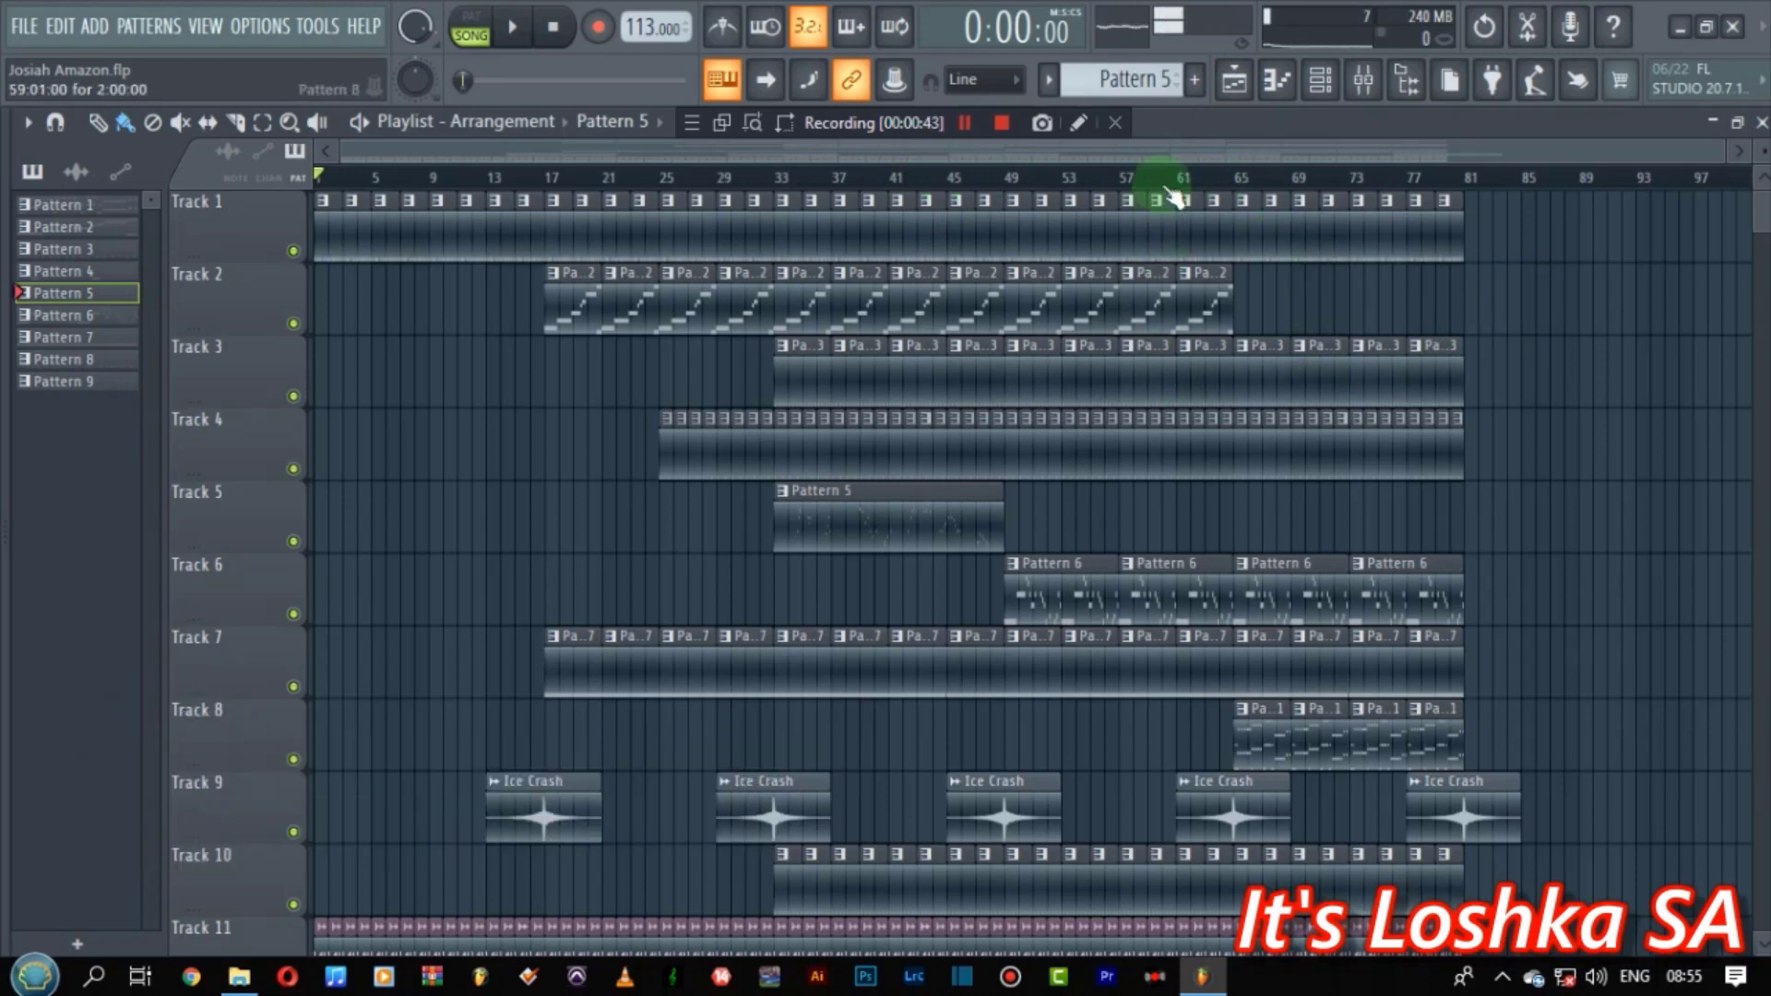
scroll(1173, 196, up, 5)
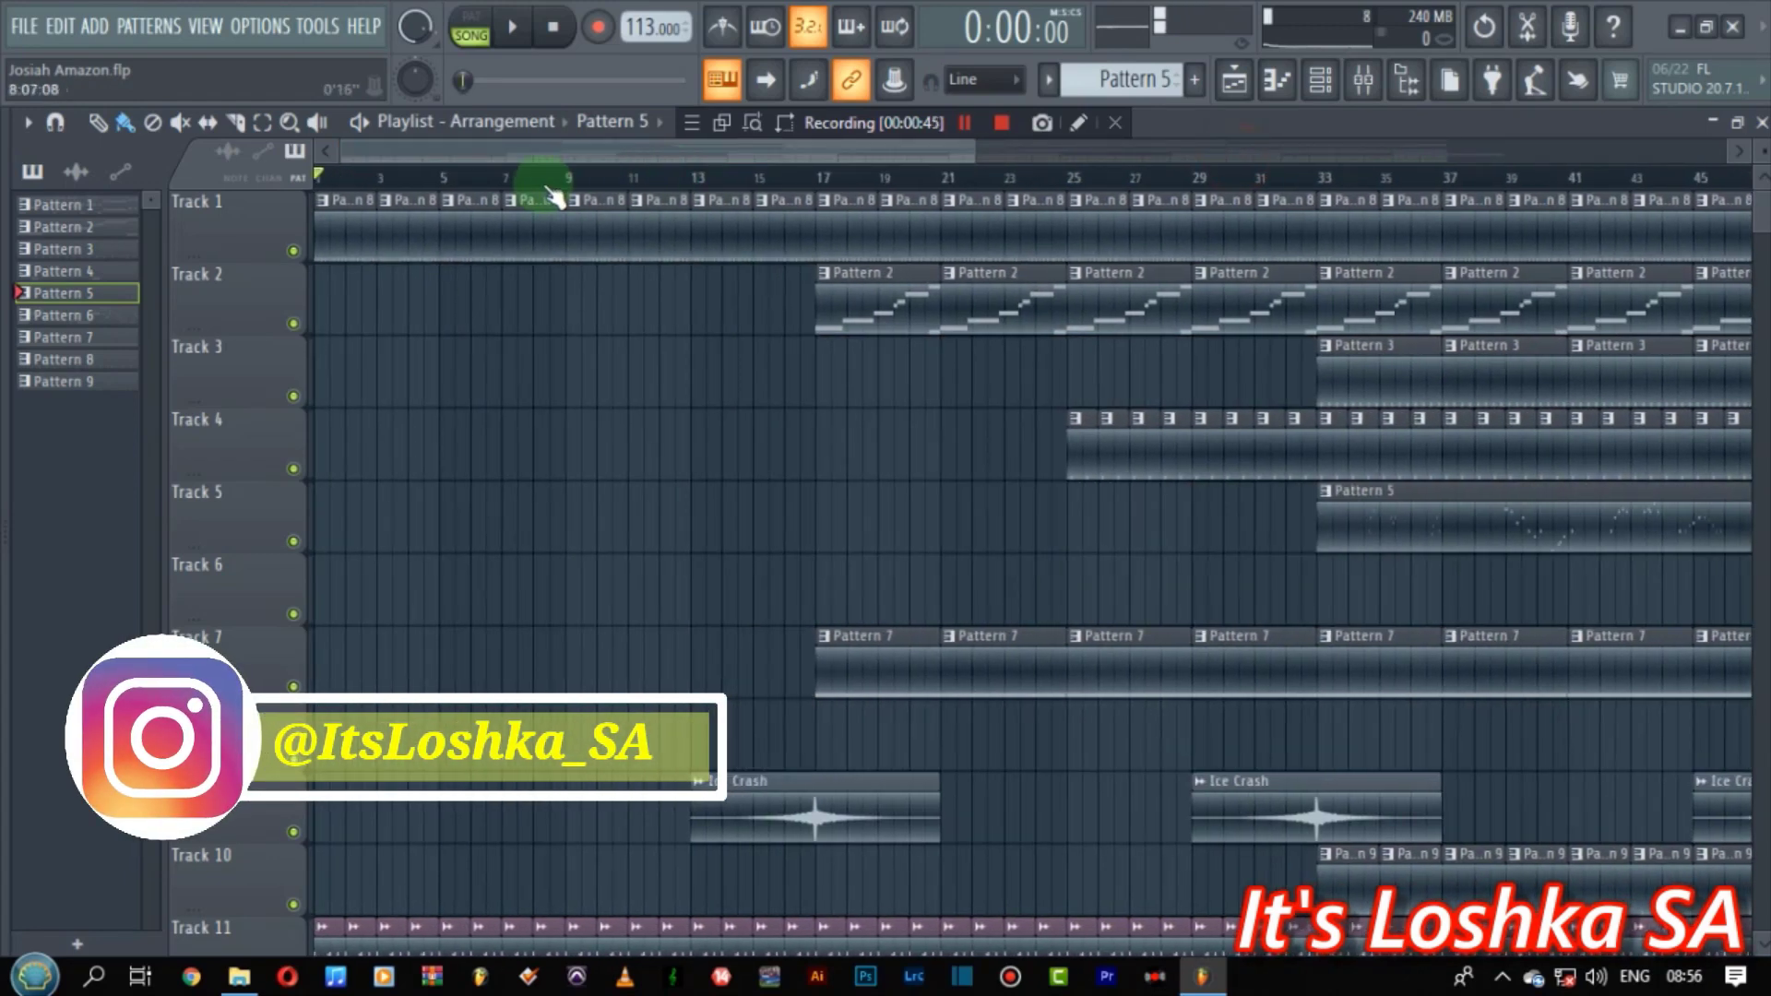
scroll(727, 185, down, 5)
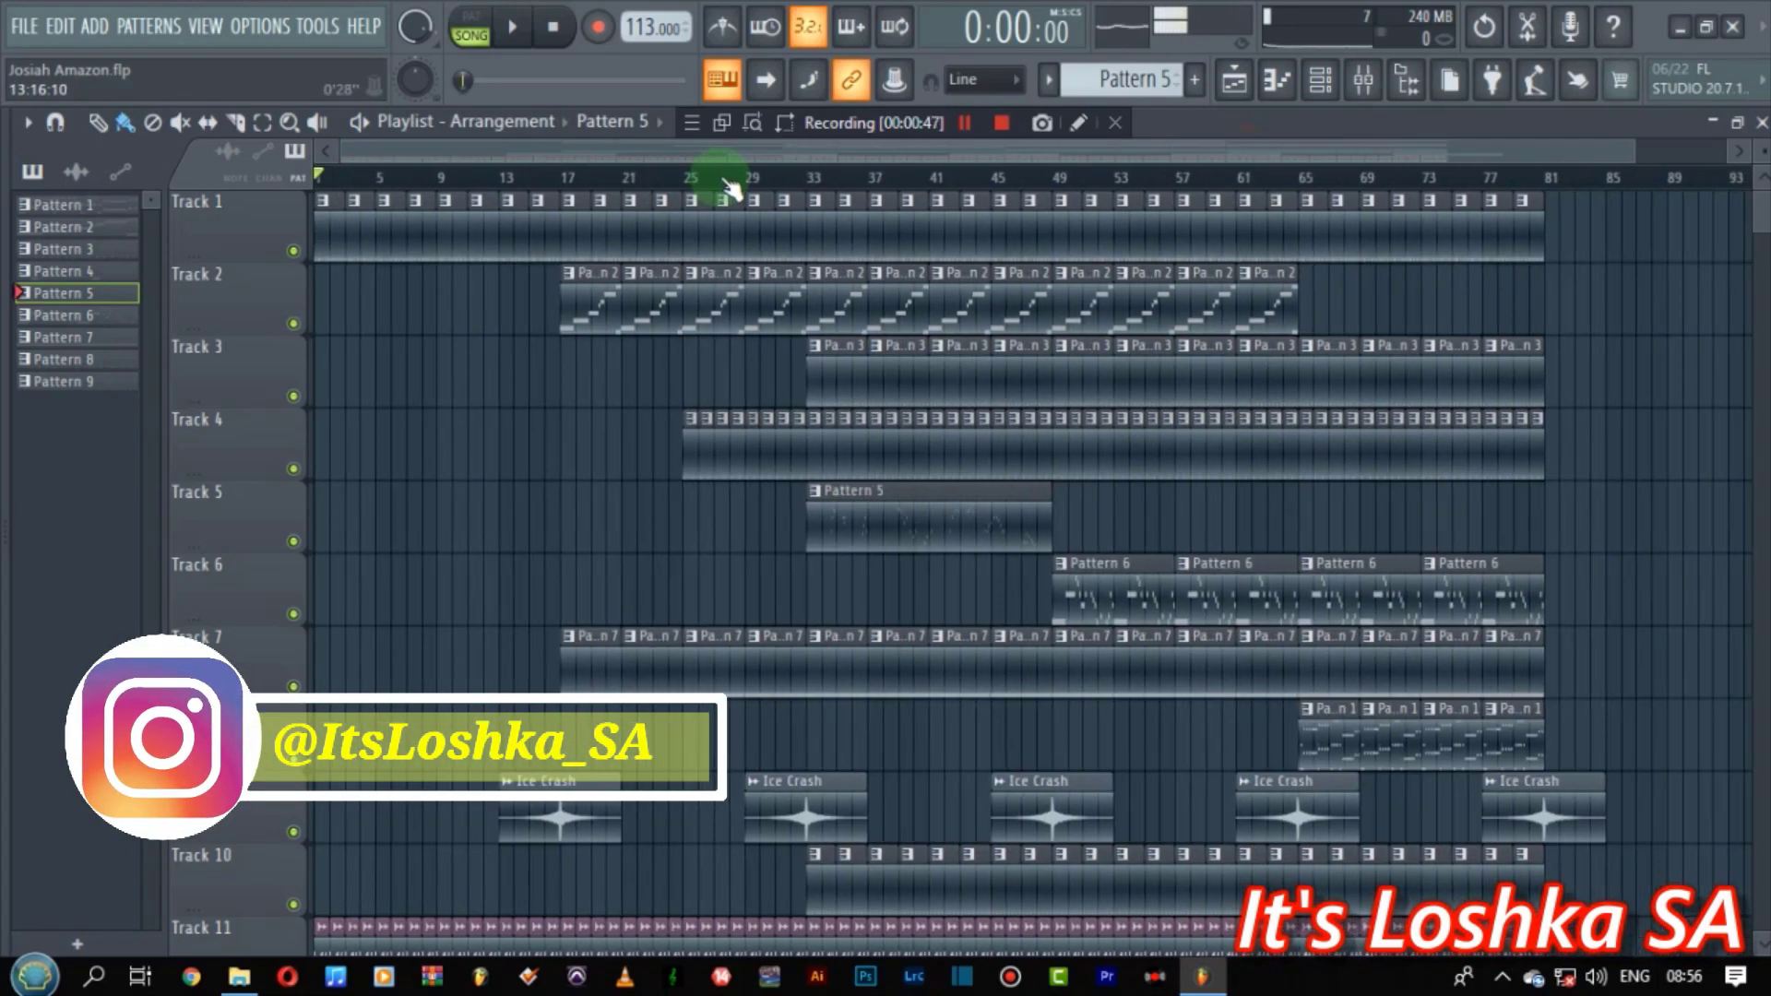
drag(441, 180, 227, 223)
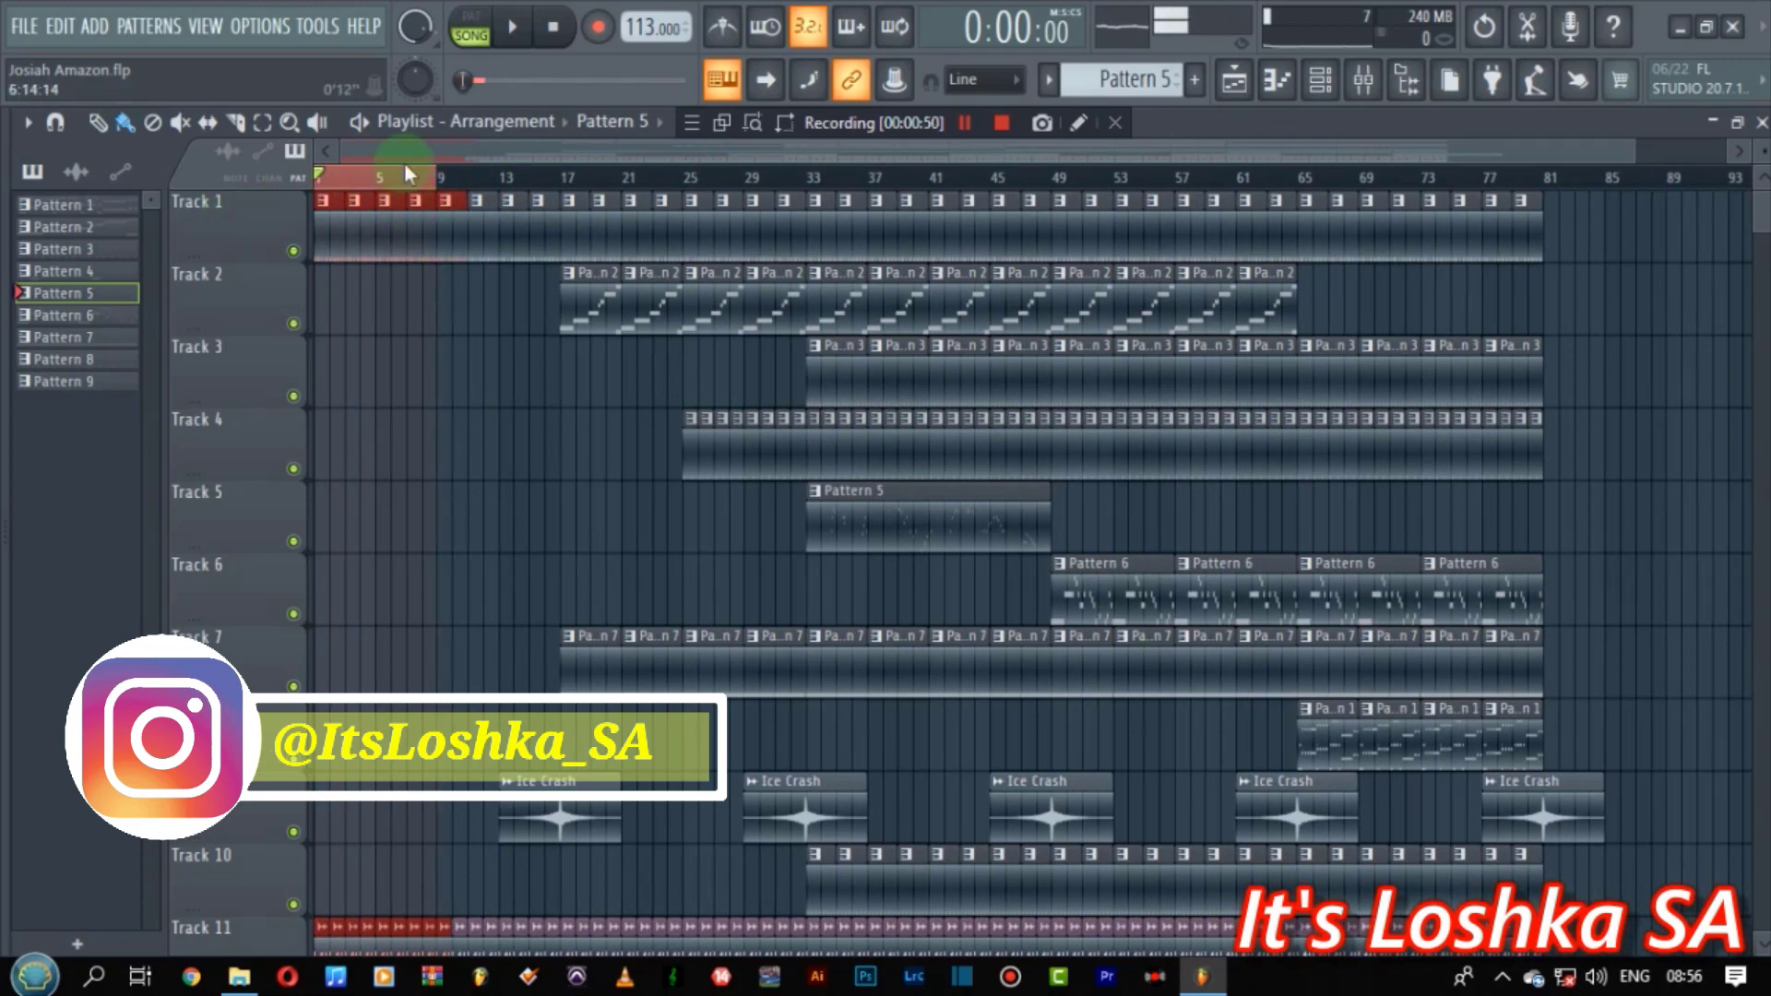
scroll(415, 181, up, 5)
scroll(415, 181, up, 6)
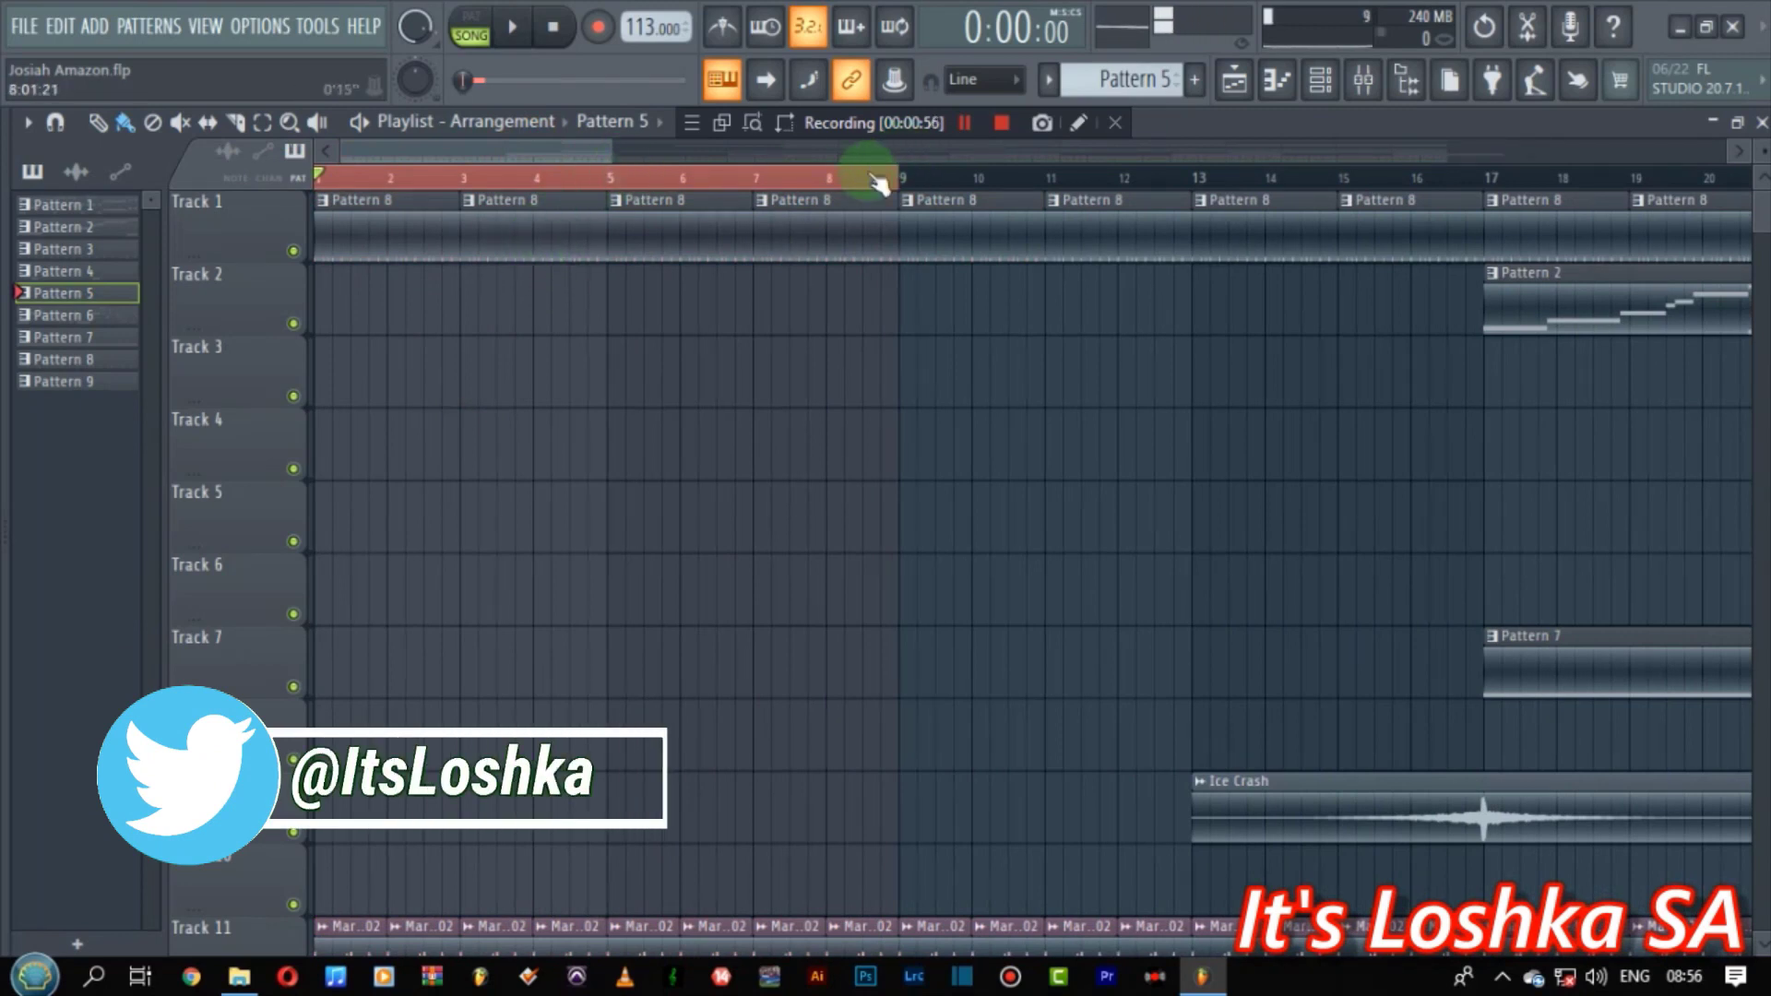
- Select the Pattern 8 clip on Track 1 and play the selected bars while viewing the loops on Tracks 11 to 13
click(829, 239)
click(508, 35)
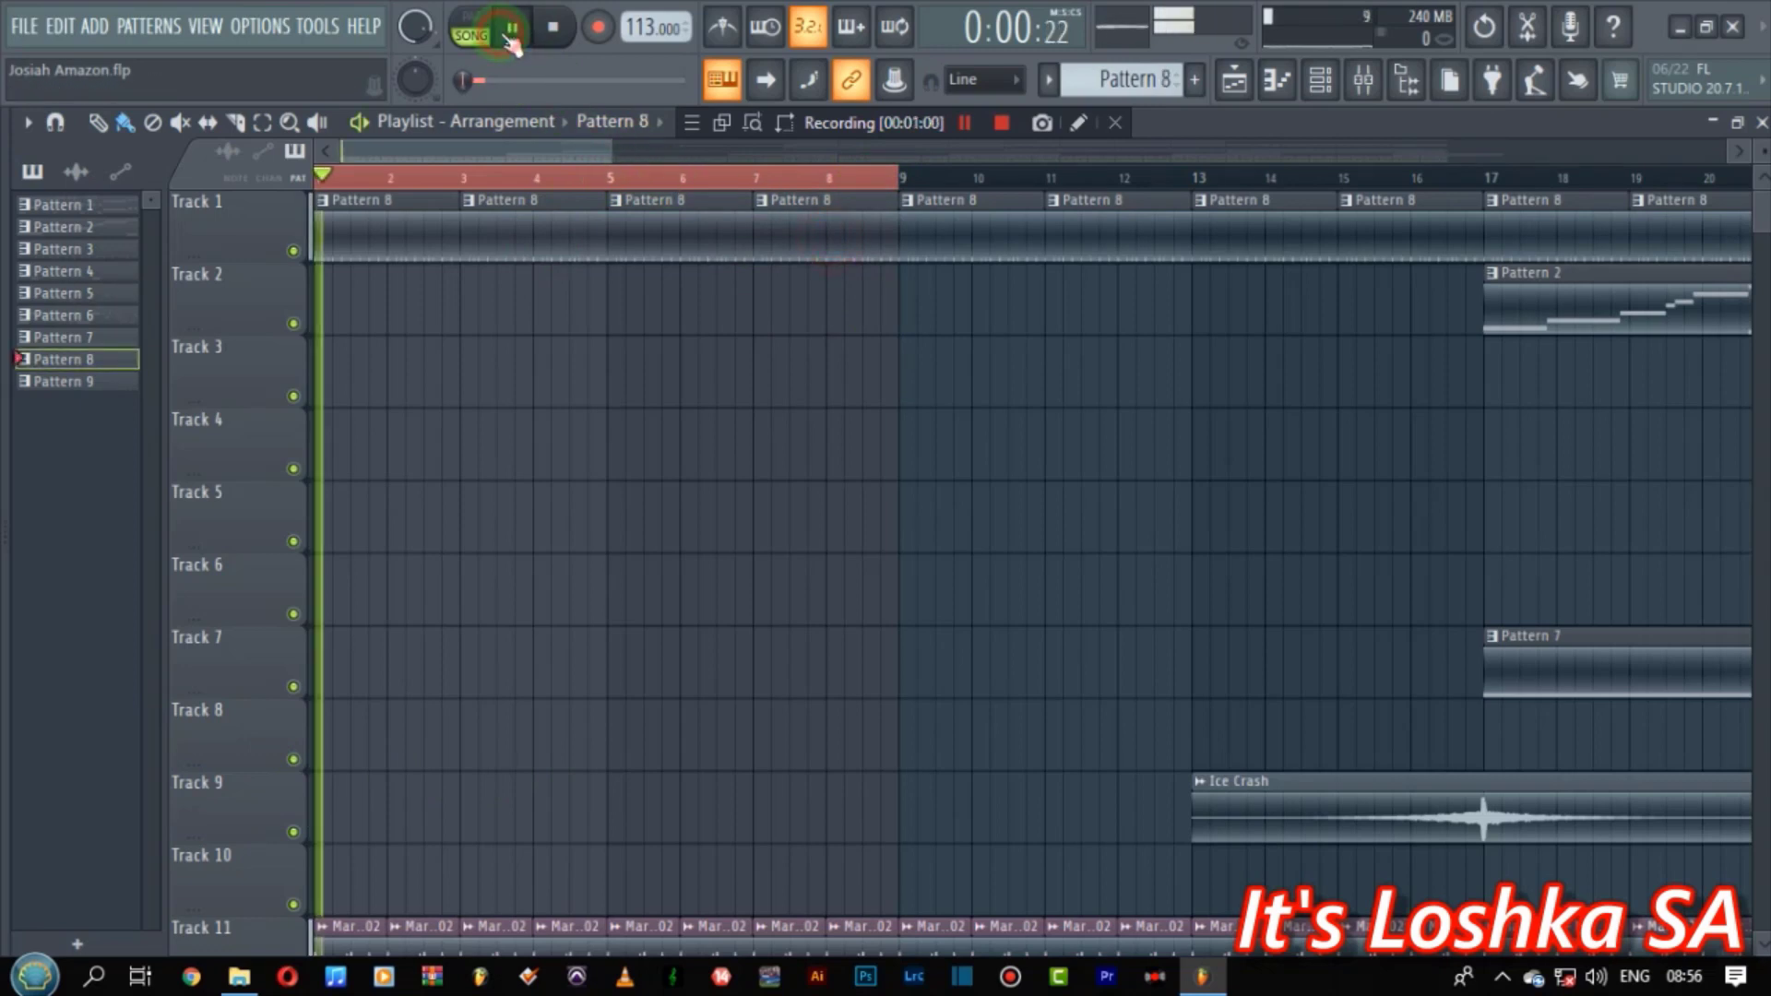
click(1321, 83)
click(1321, 83)
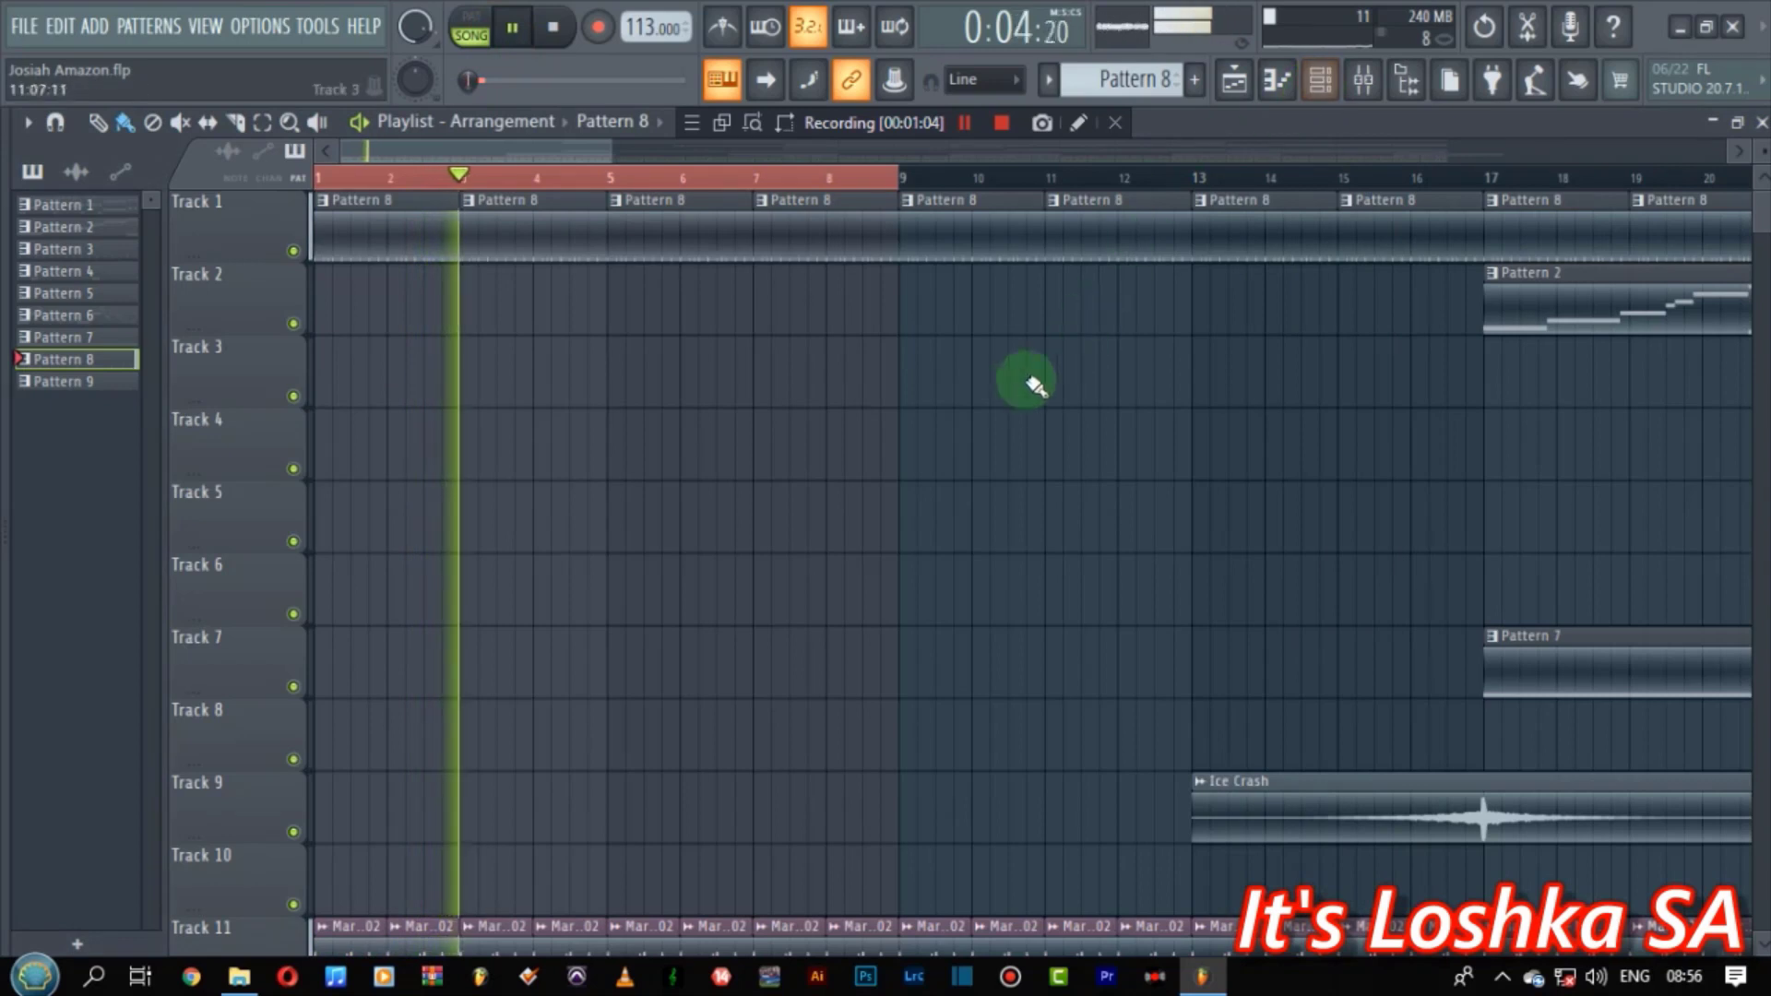
scroll(1020, 388, down, 4)
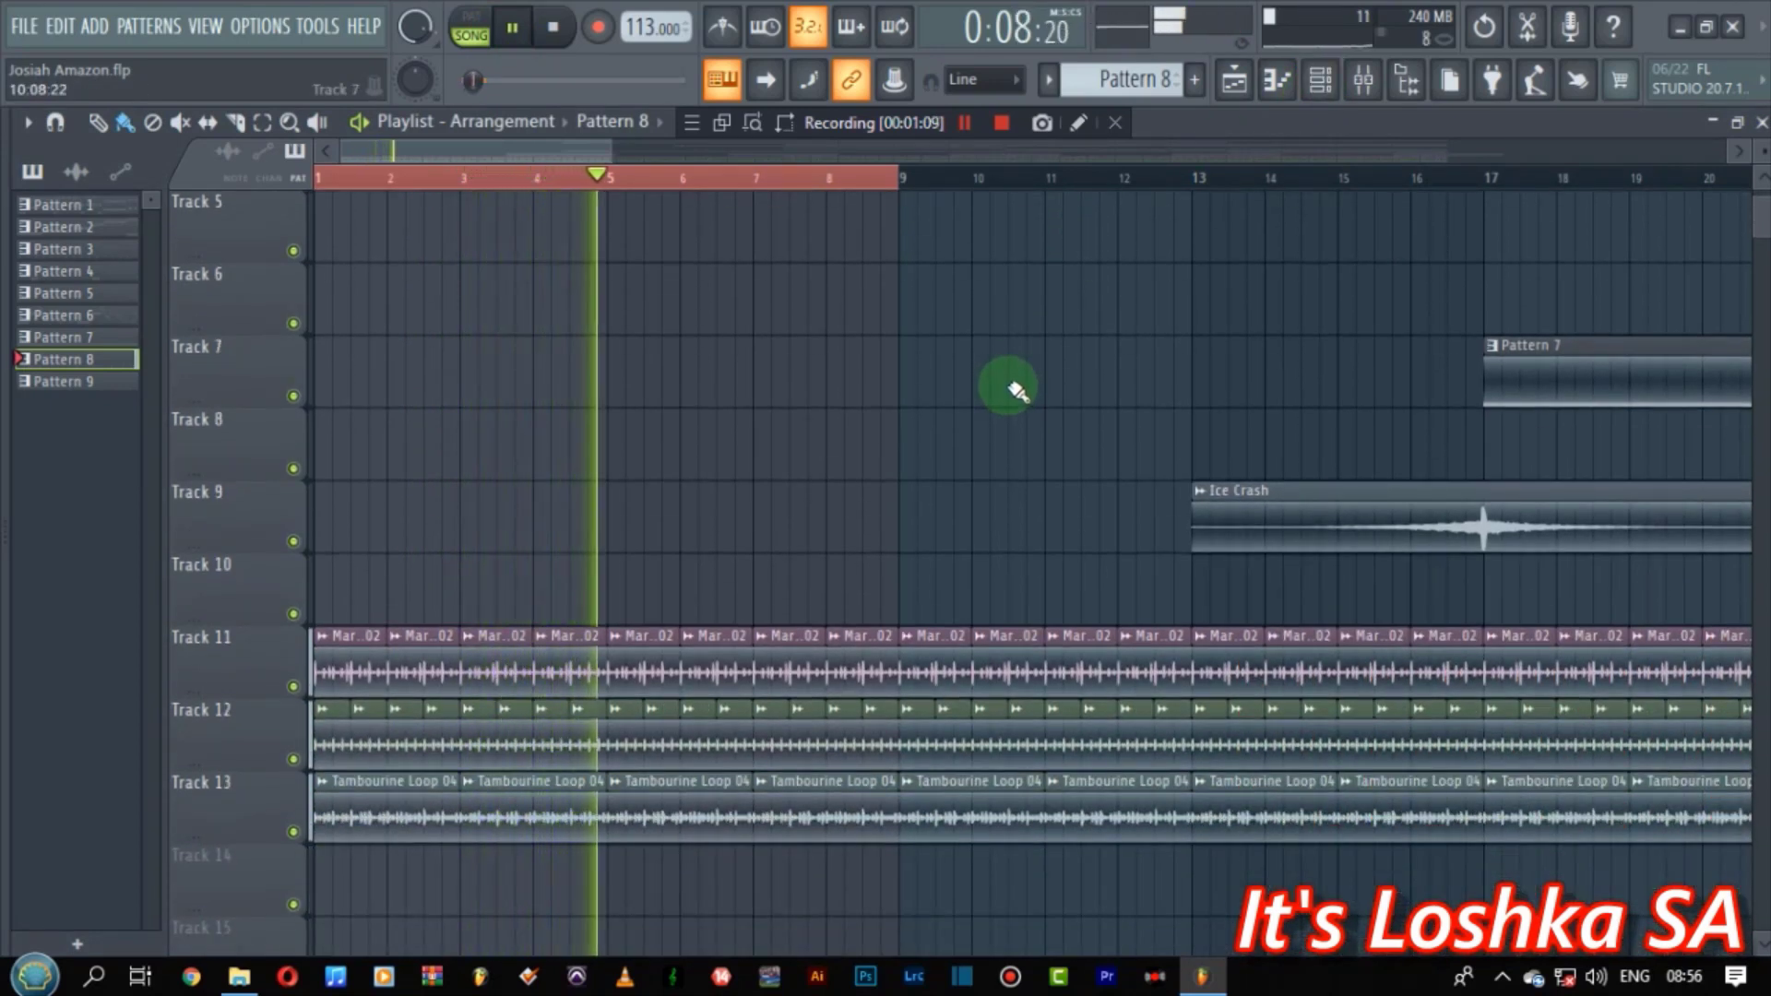
key(space)
scroll(1042, 334, up, 4)
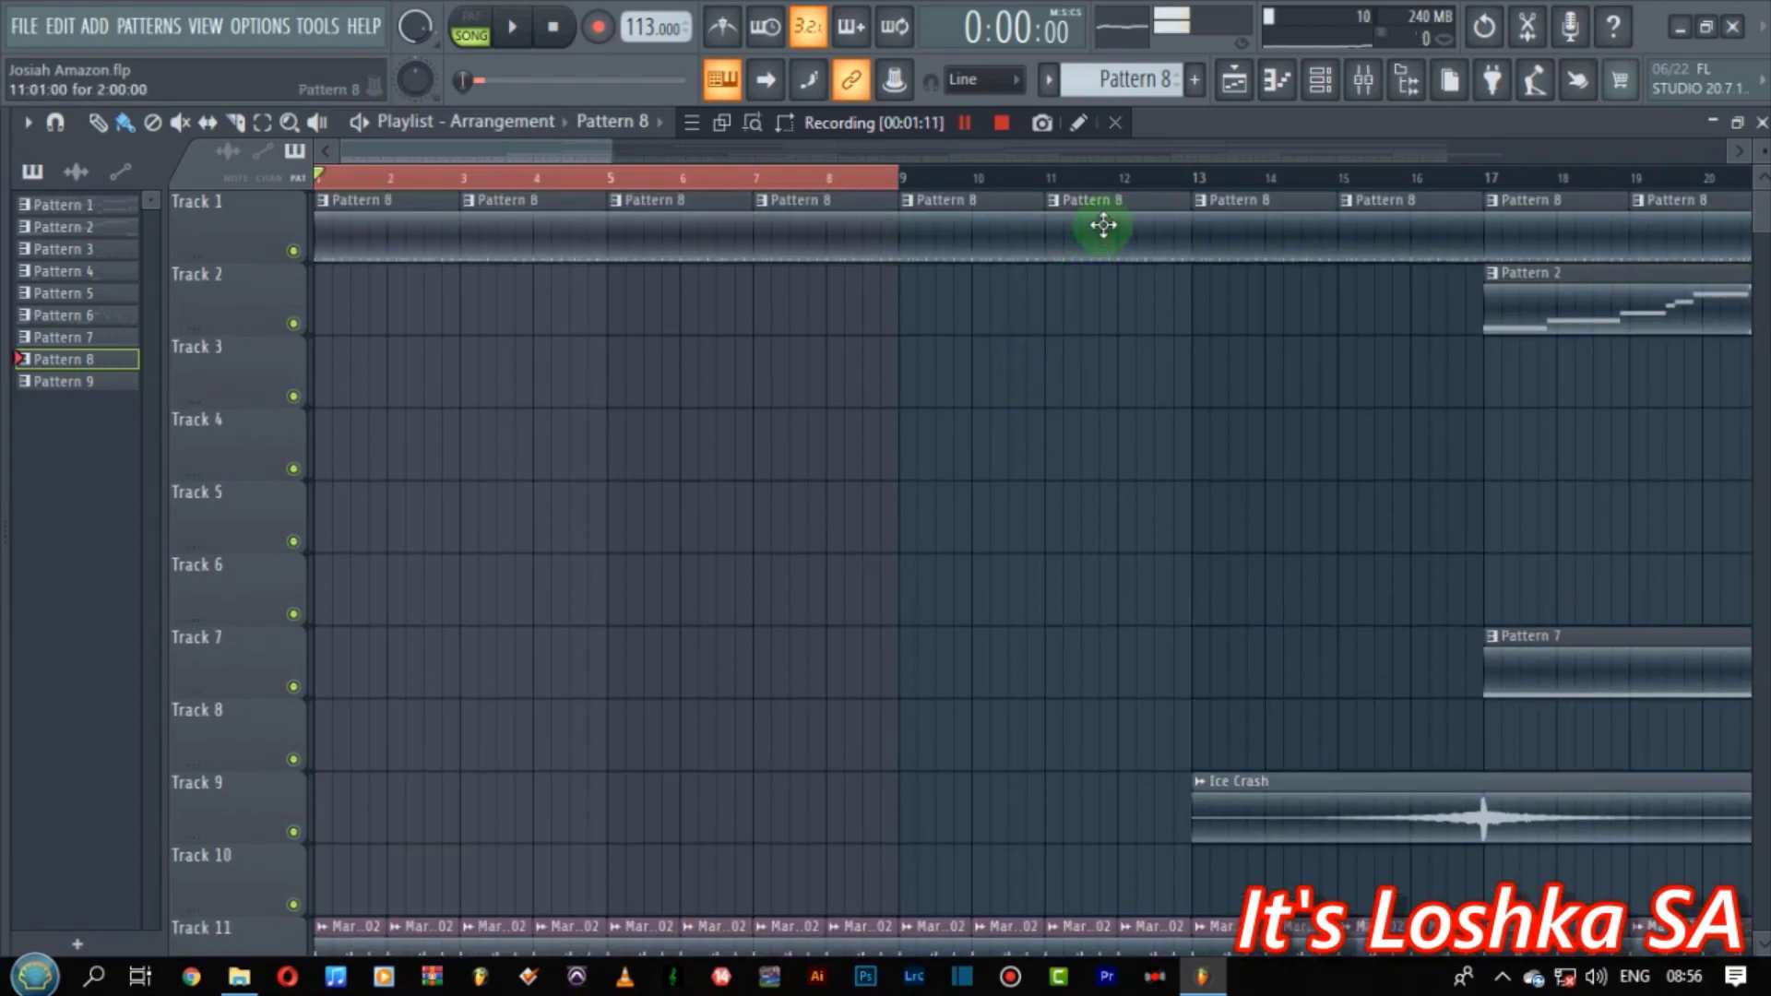
- Examine the drum steps of Pattern 8 and the Open HH GOOD steps of Pattern 9 in the channel rack
click(1321, 81)
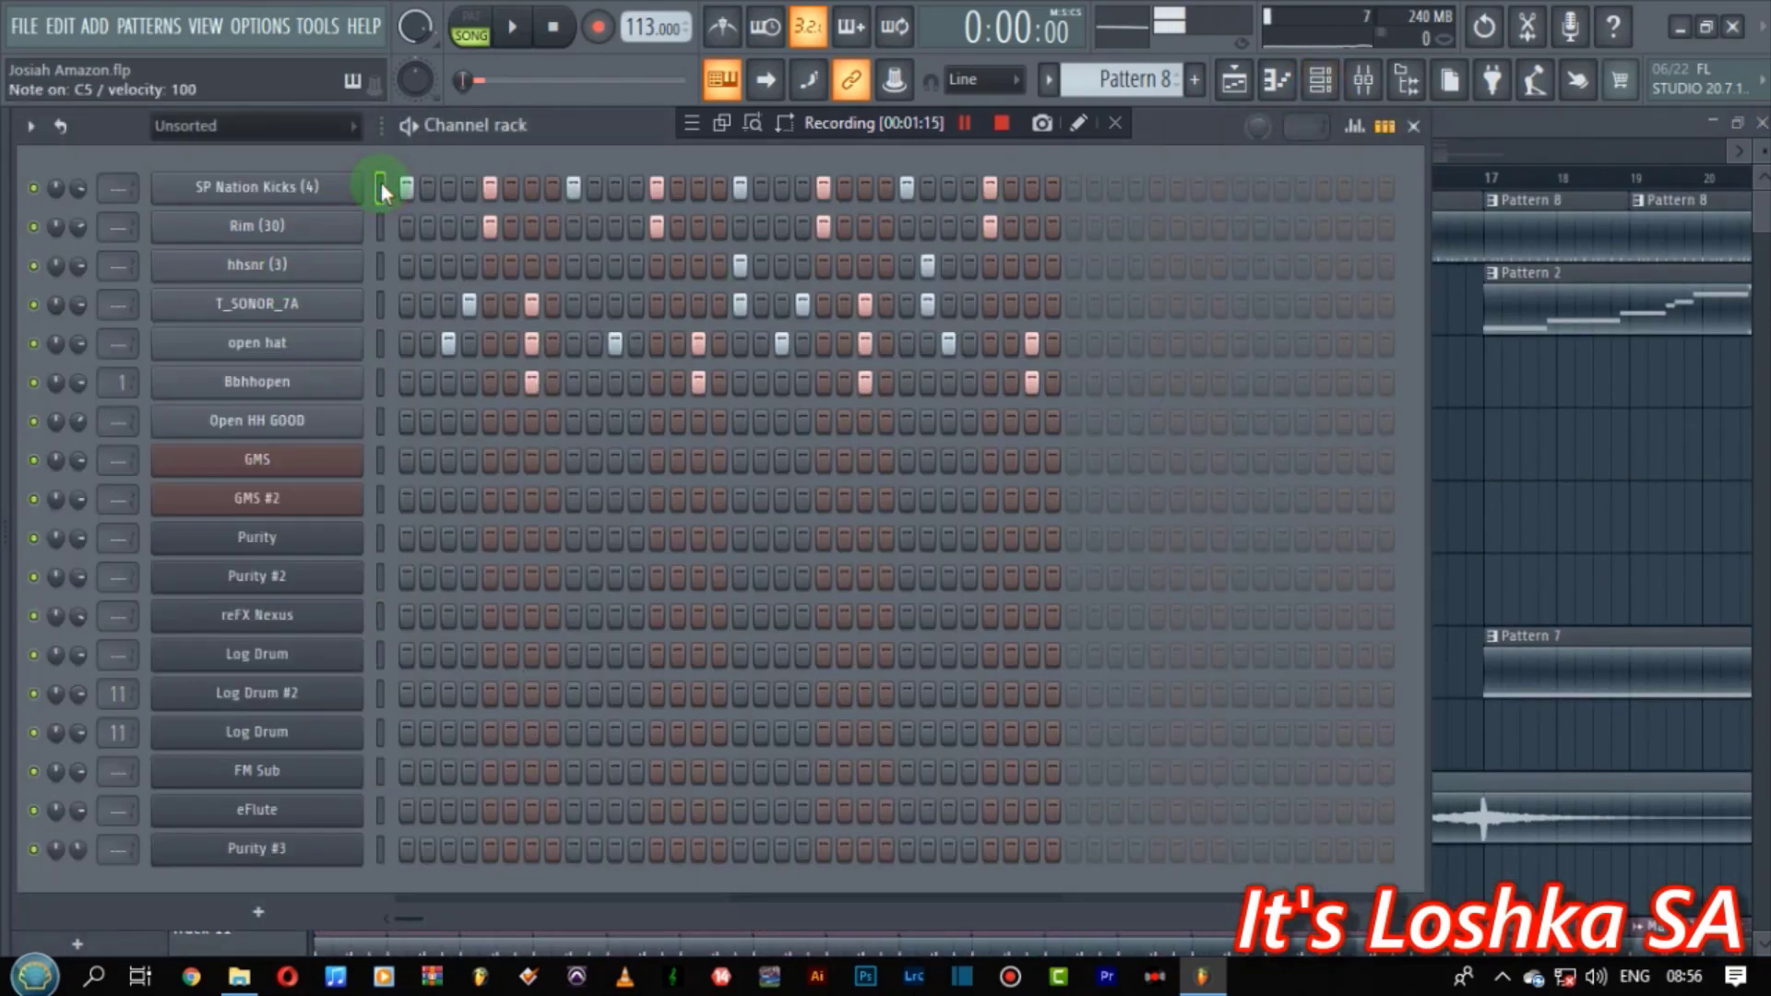
click(381, 233)
click(382, 378)
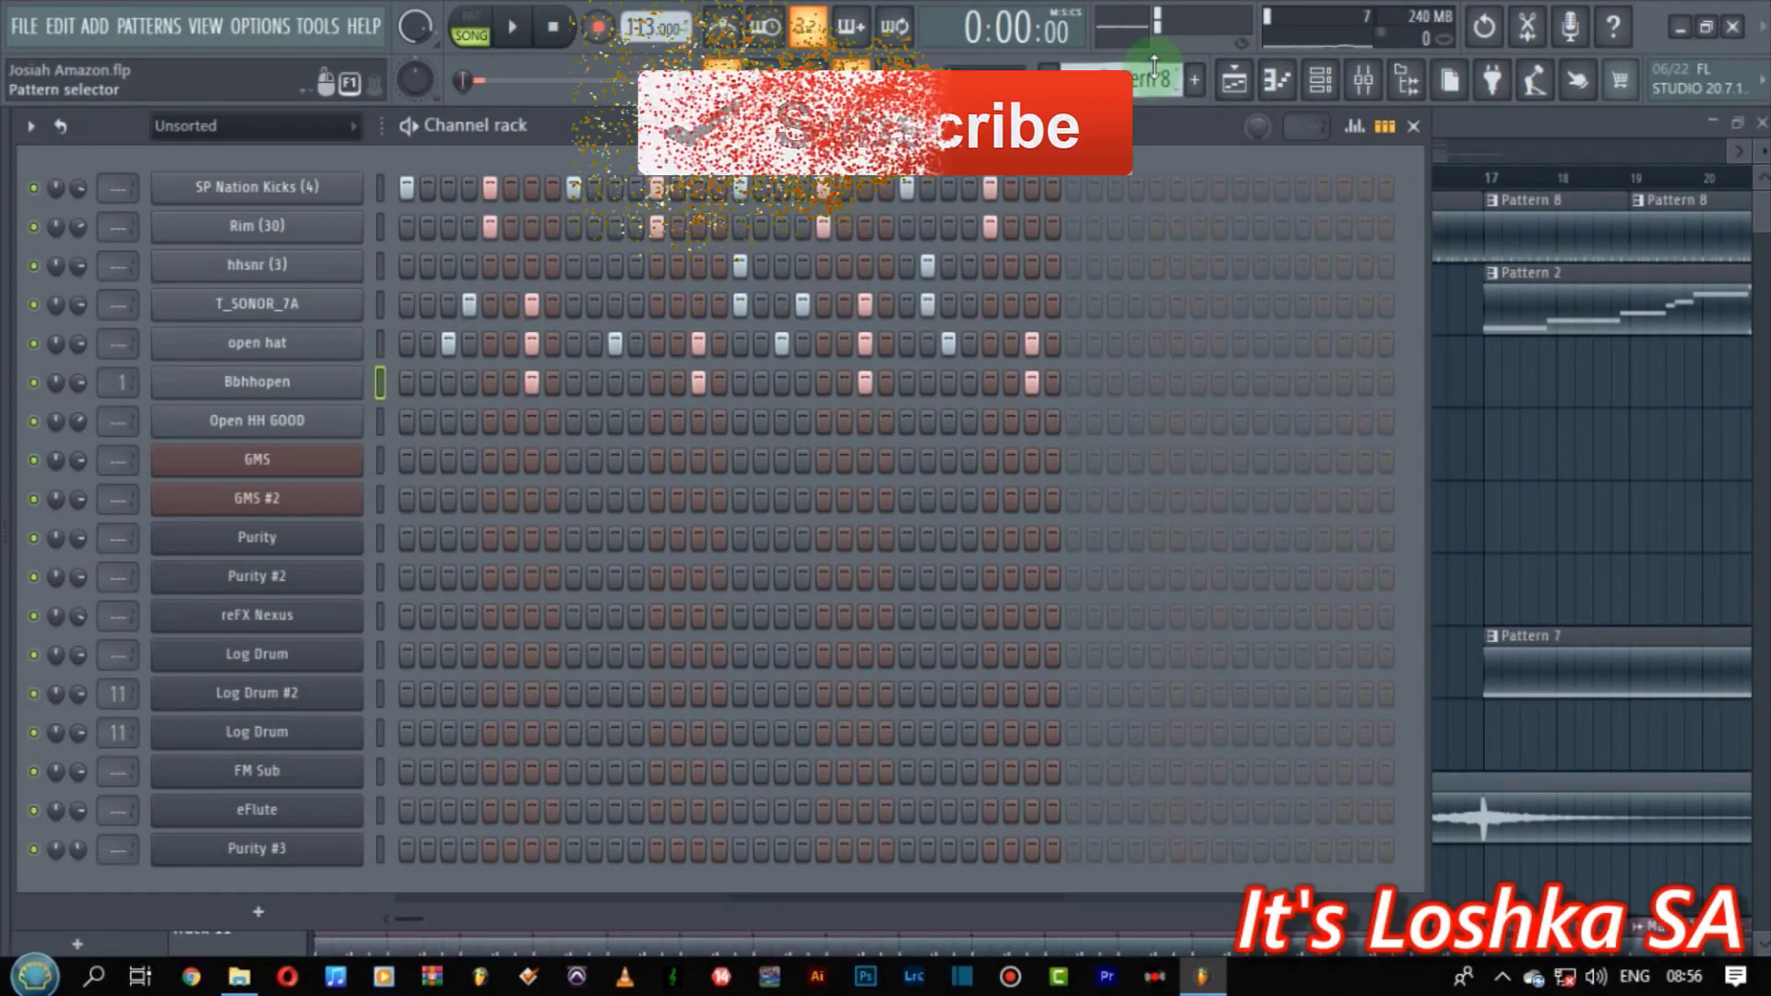
key(KP_Add)
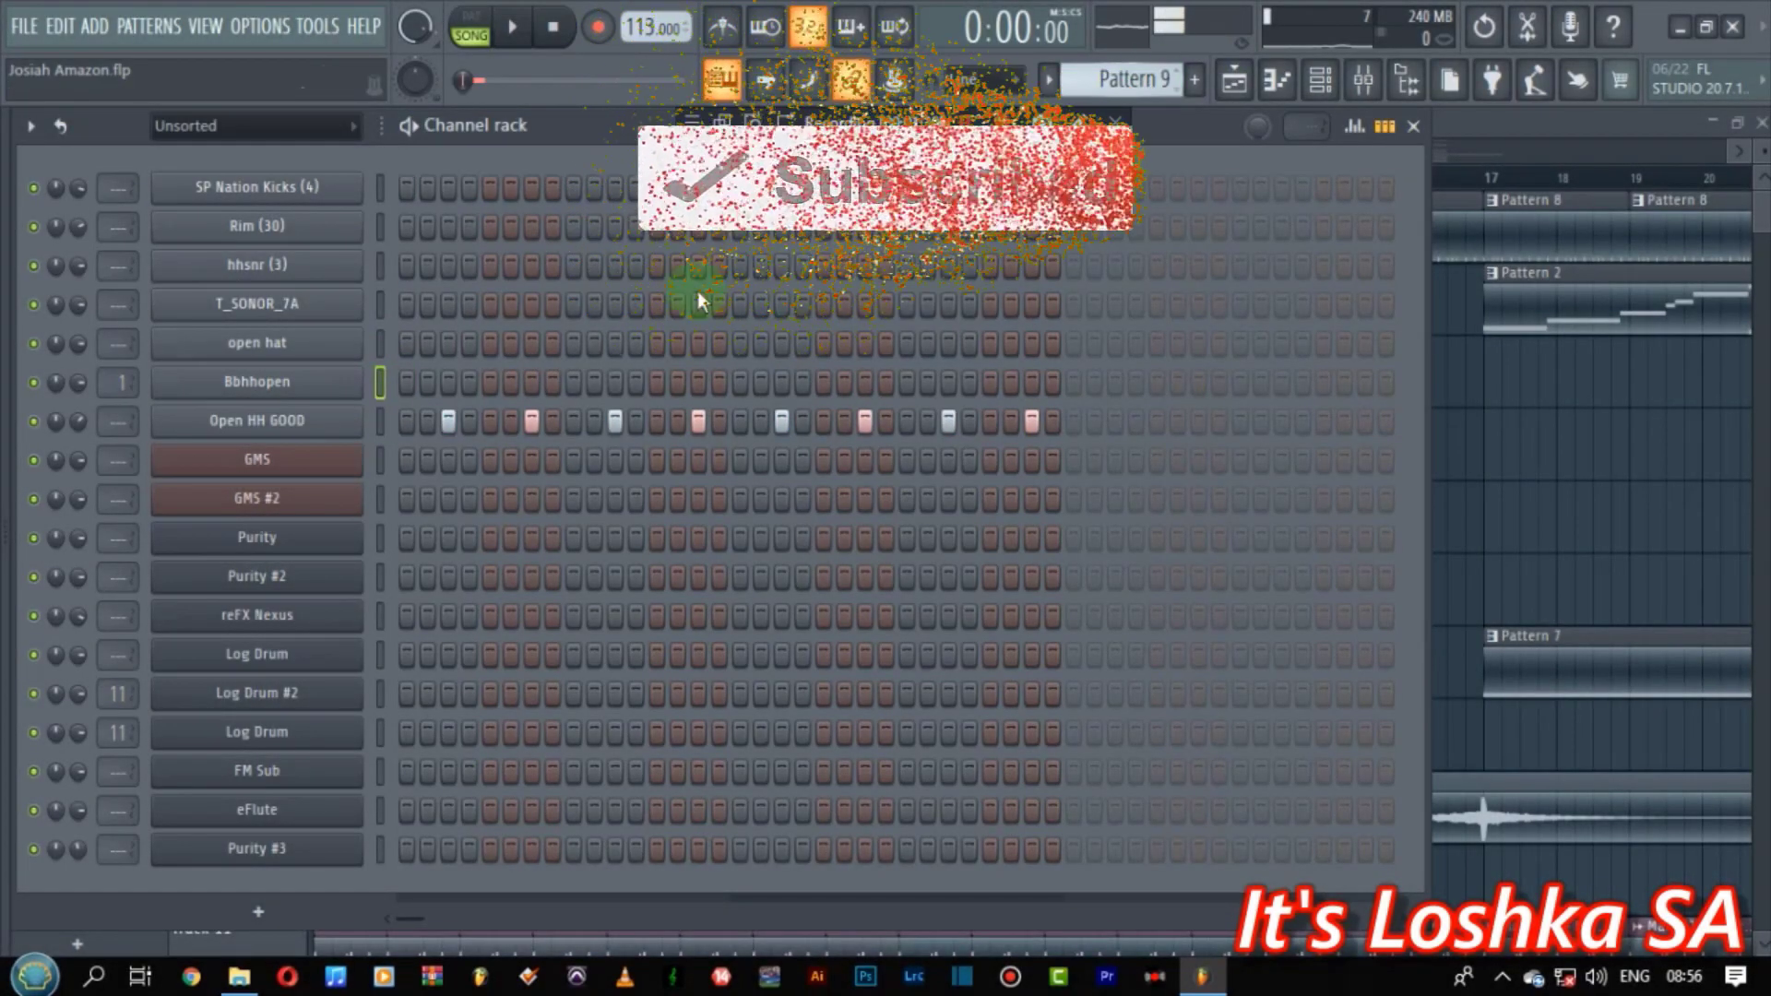
click(380, 421)
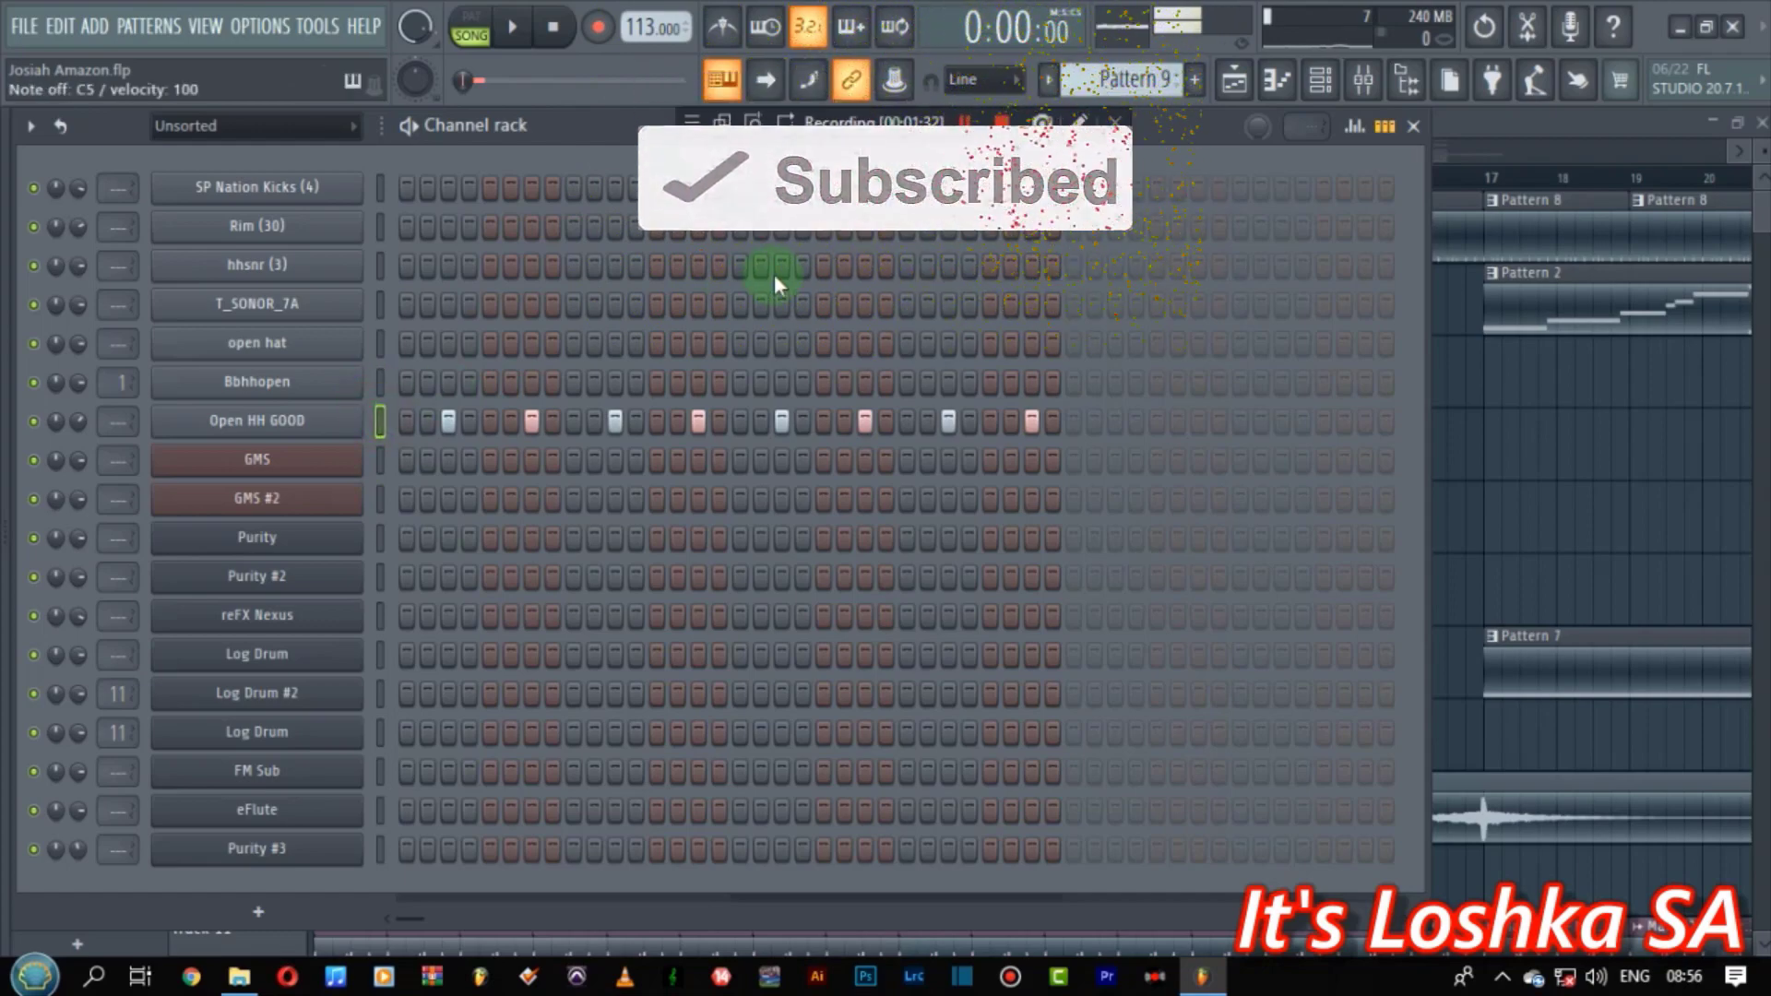
- Pick Pattern 2 from Track 2 of the playlist, show it in the channel rack and play it in pattern mode
click(1480, 116)
click(1513, 272)
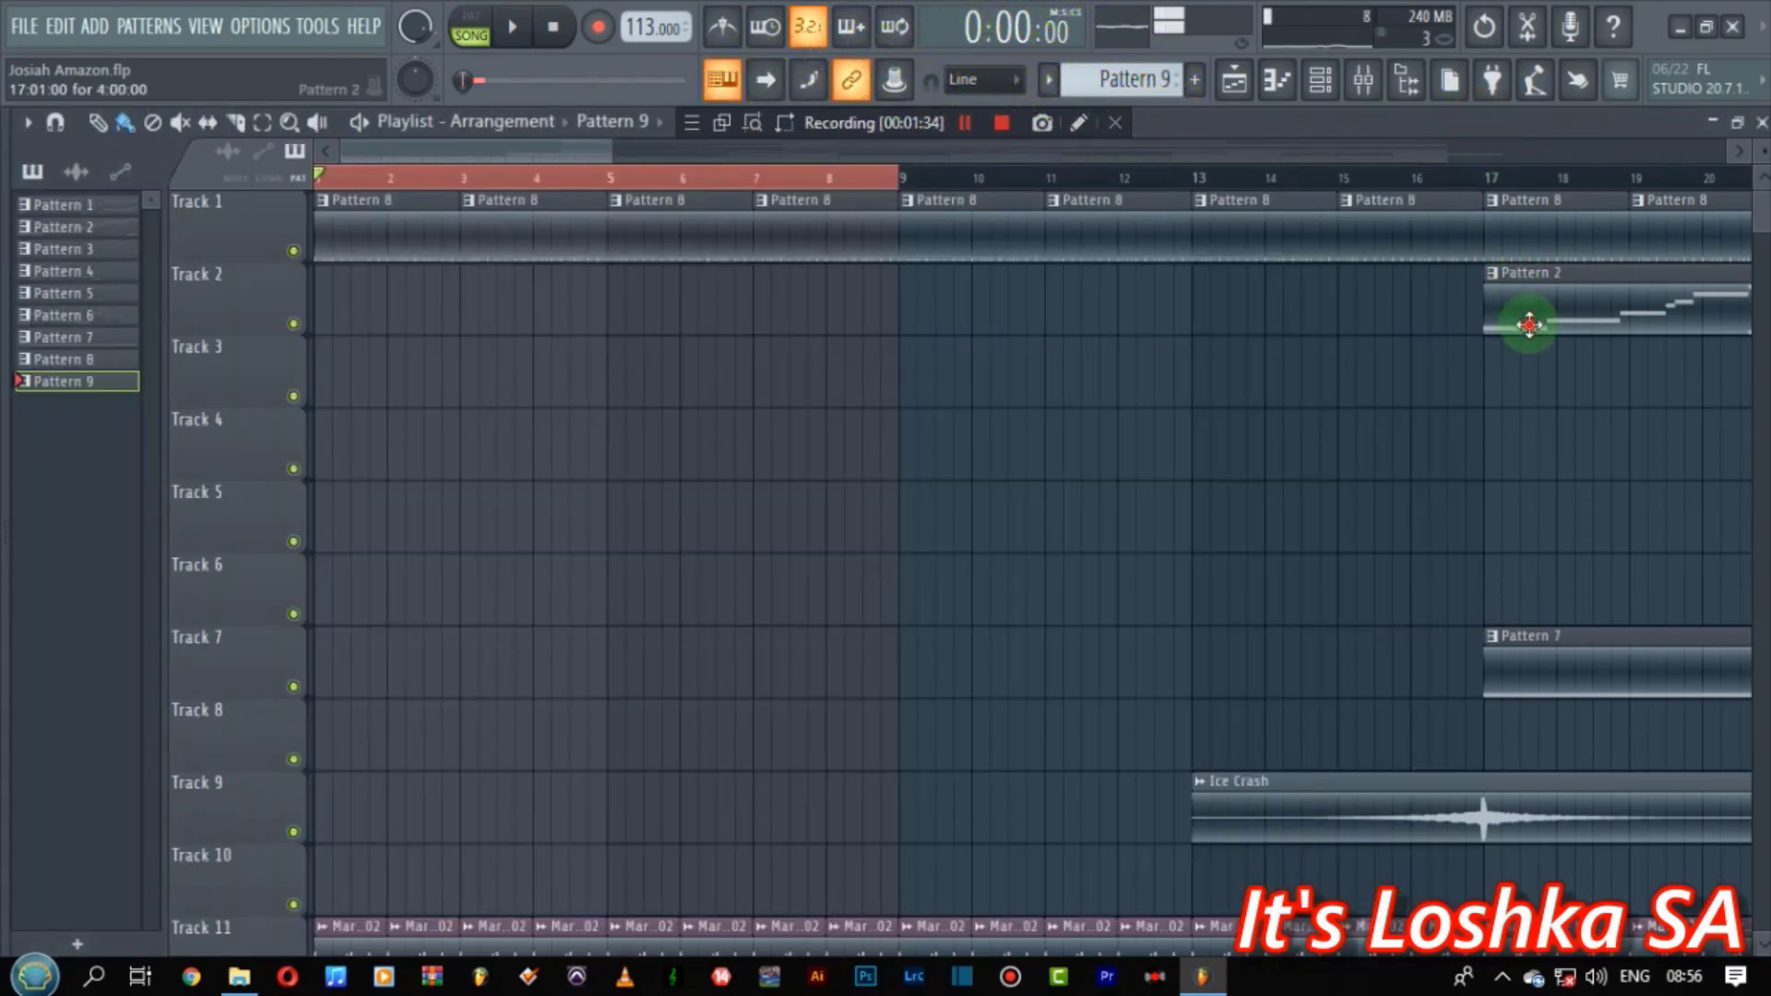
click(1319, 83)
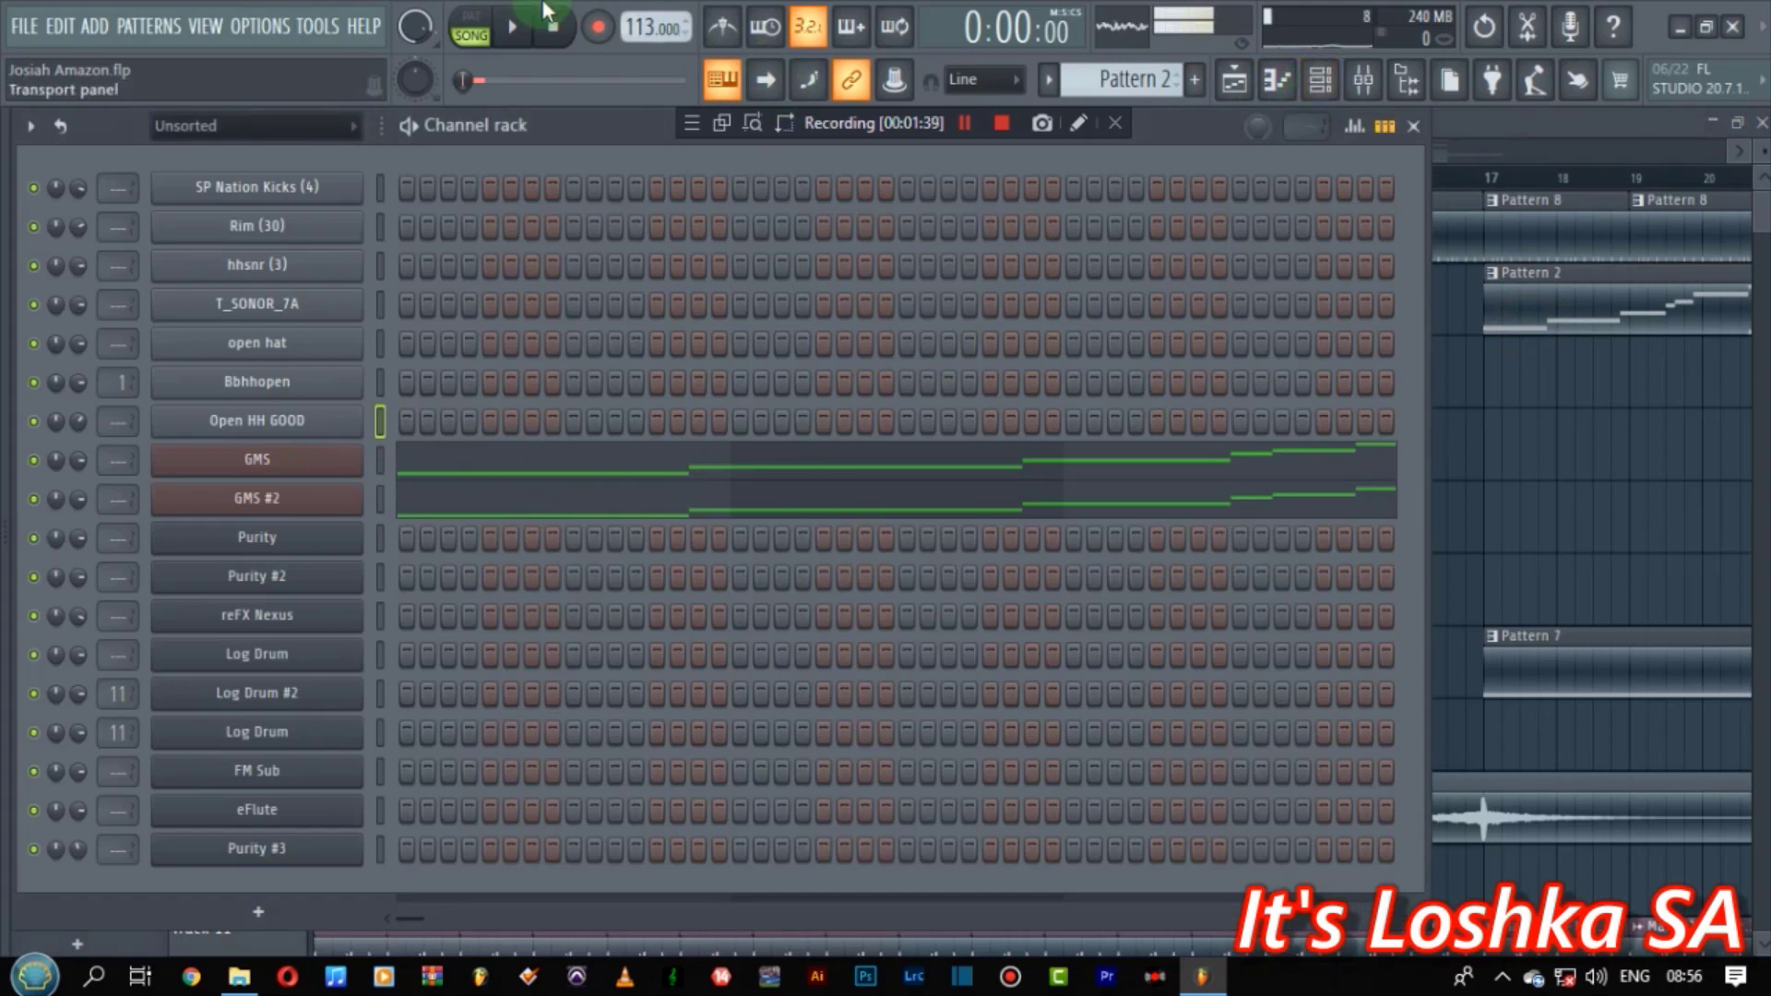
click(471, 26)
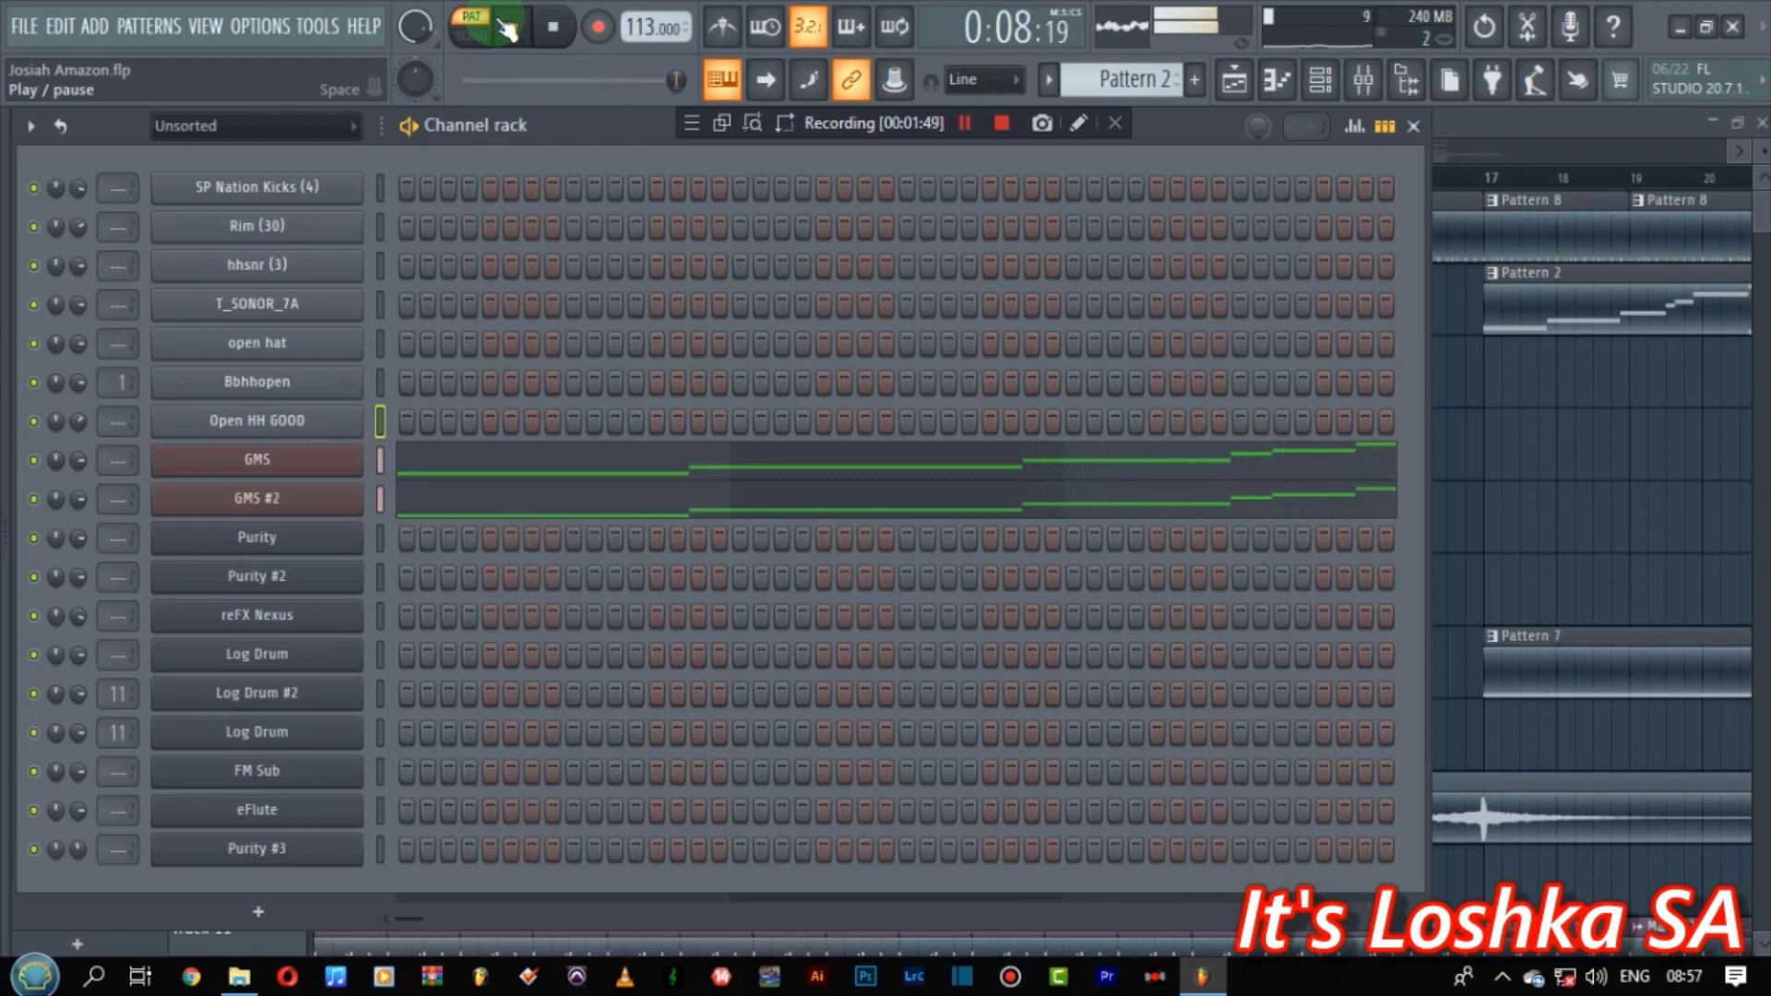
click(507, 29)
- Open the GMS synthesizer and check its loaded bass preset in the presets library
click(277, 465)
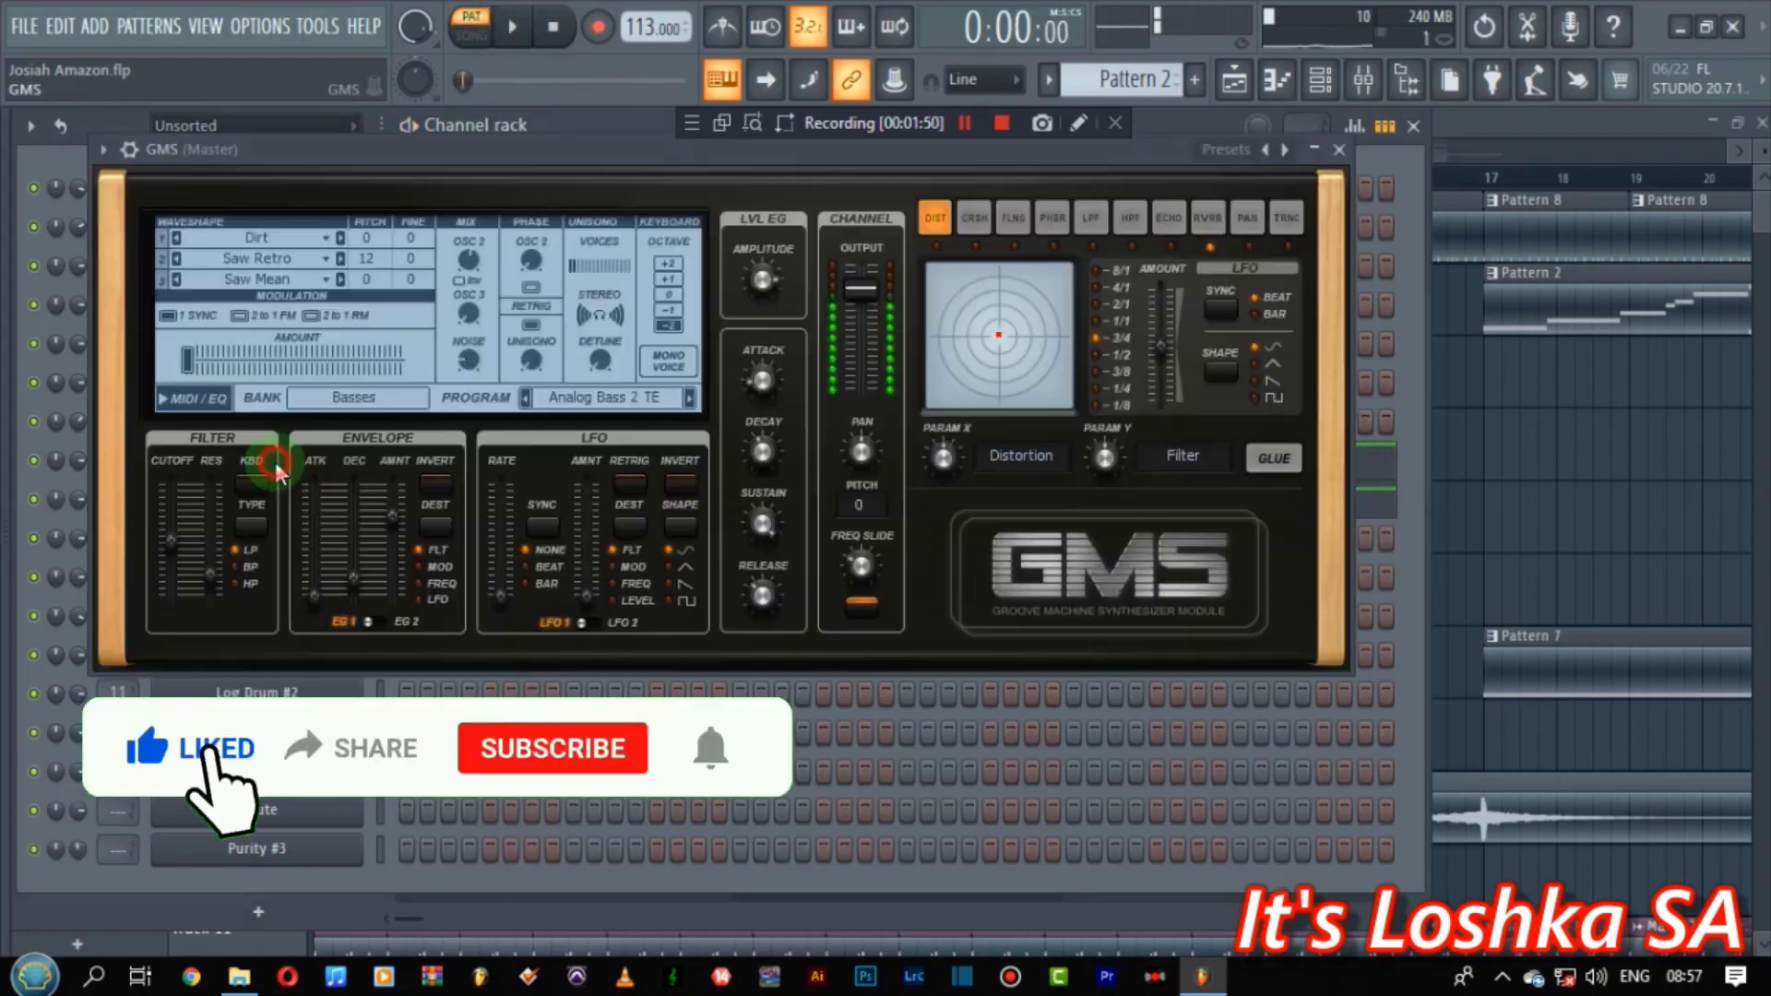
drag(562, 140, 839, 219)
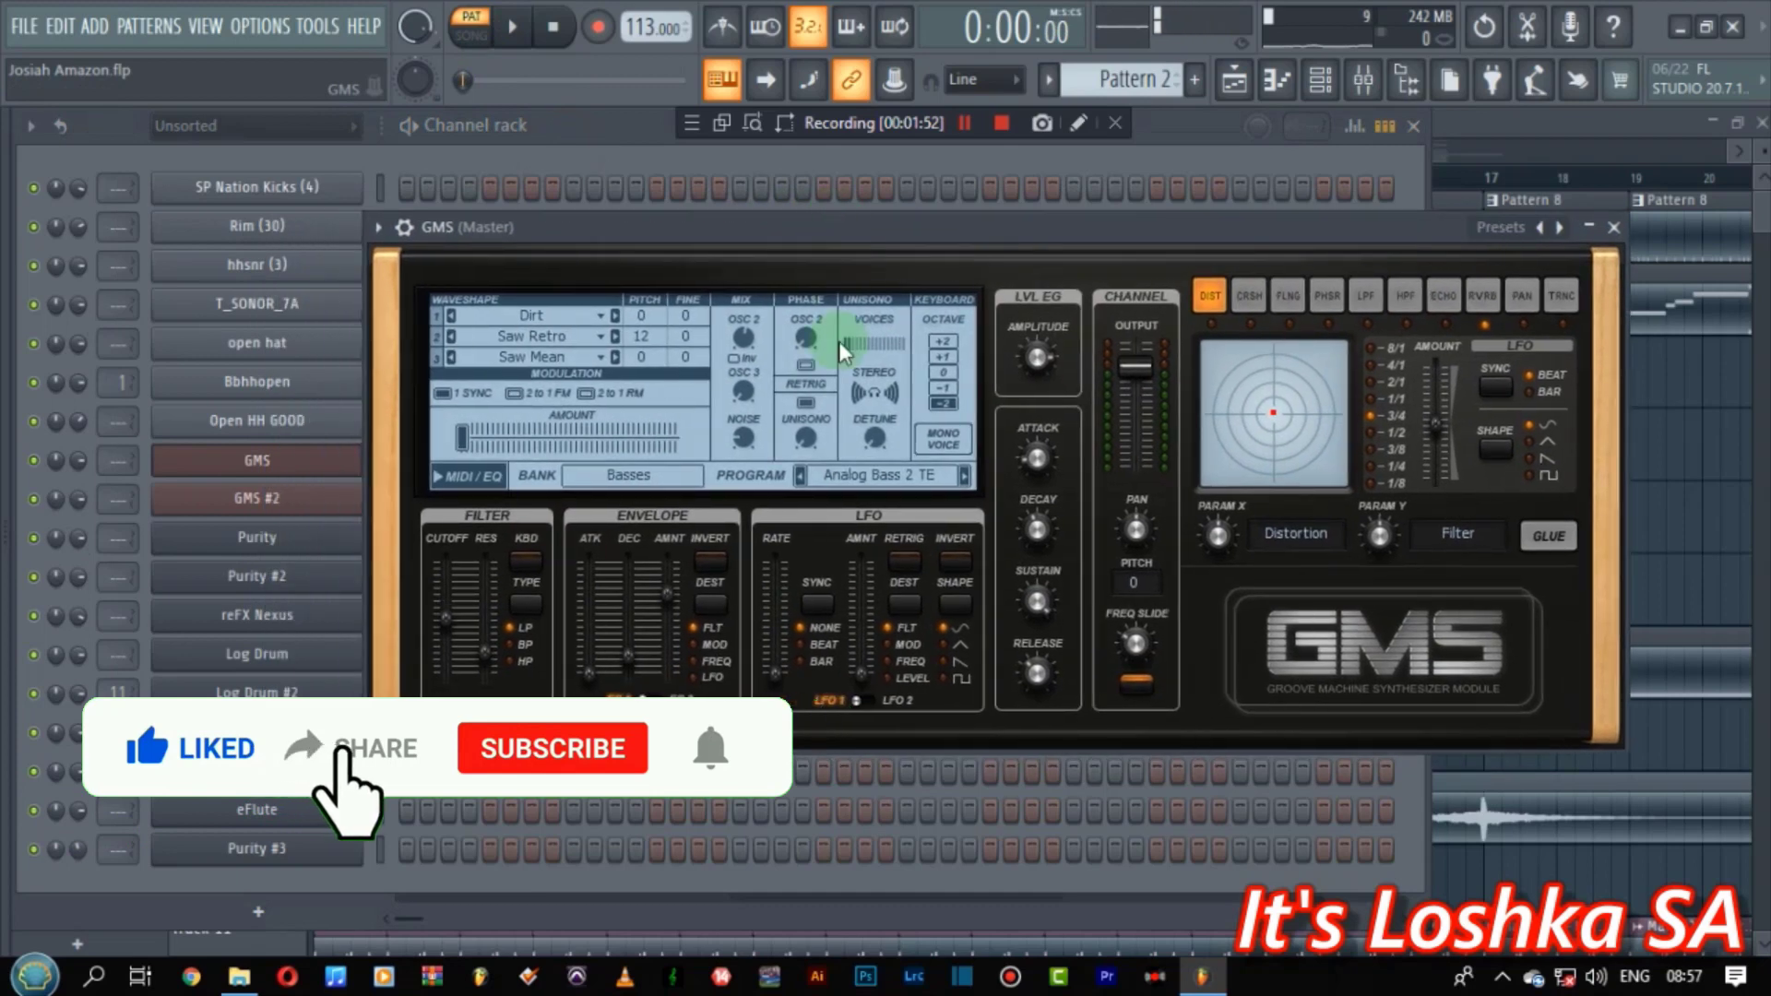
click(862, 475)
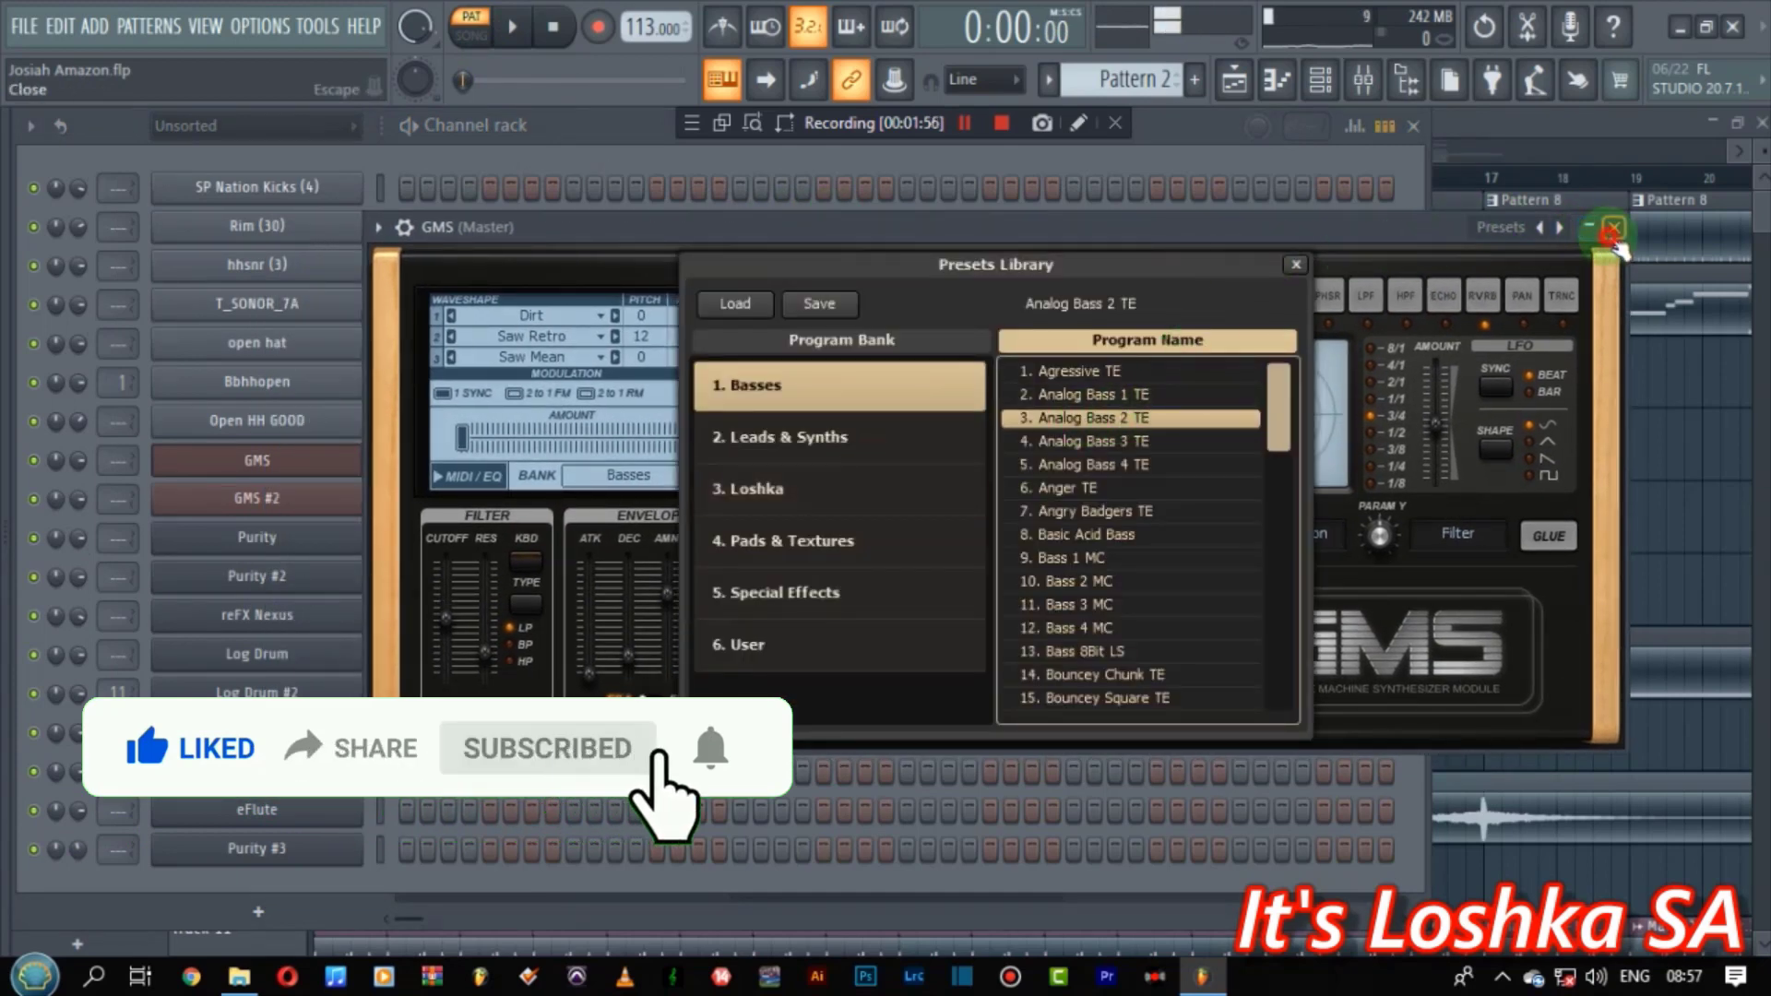
click(1614, 227)
- View the preset and effect settings of GMS #2, and return to the playlist
click(286, 499)
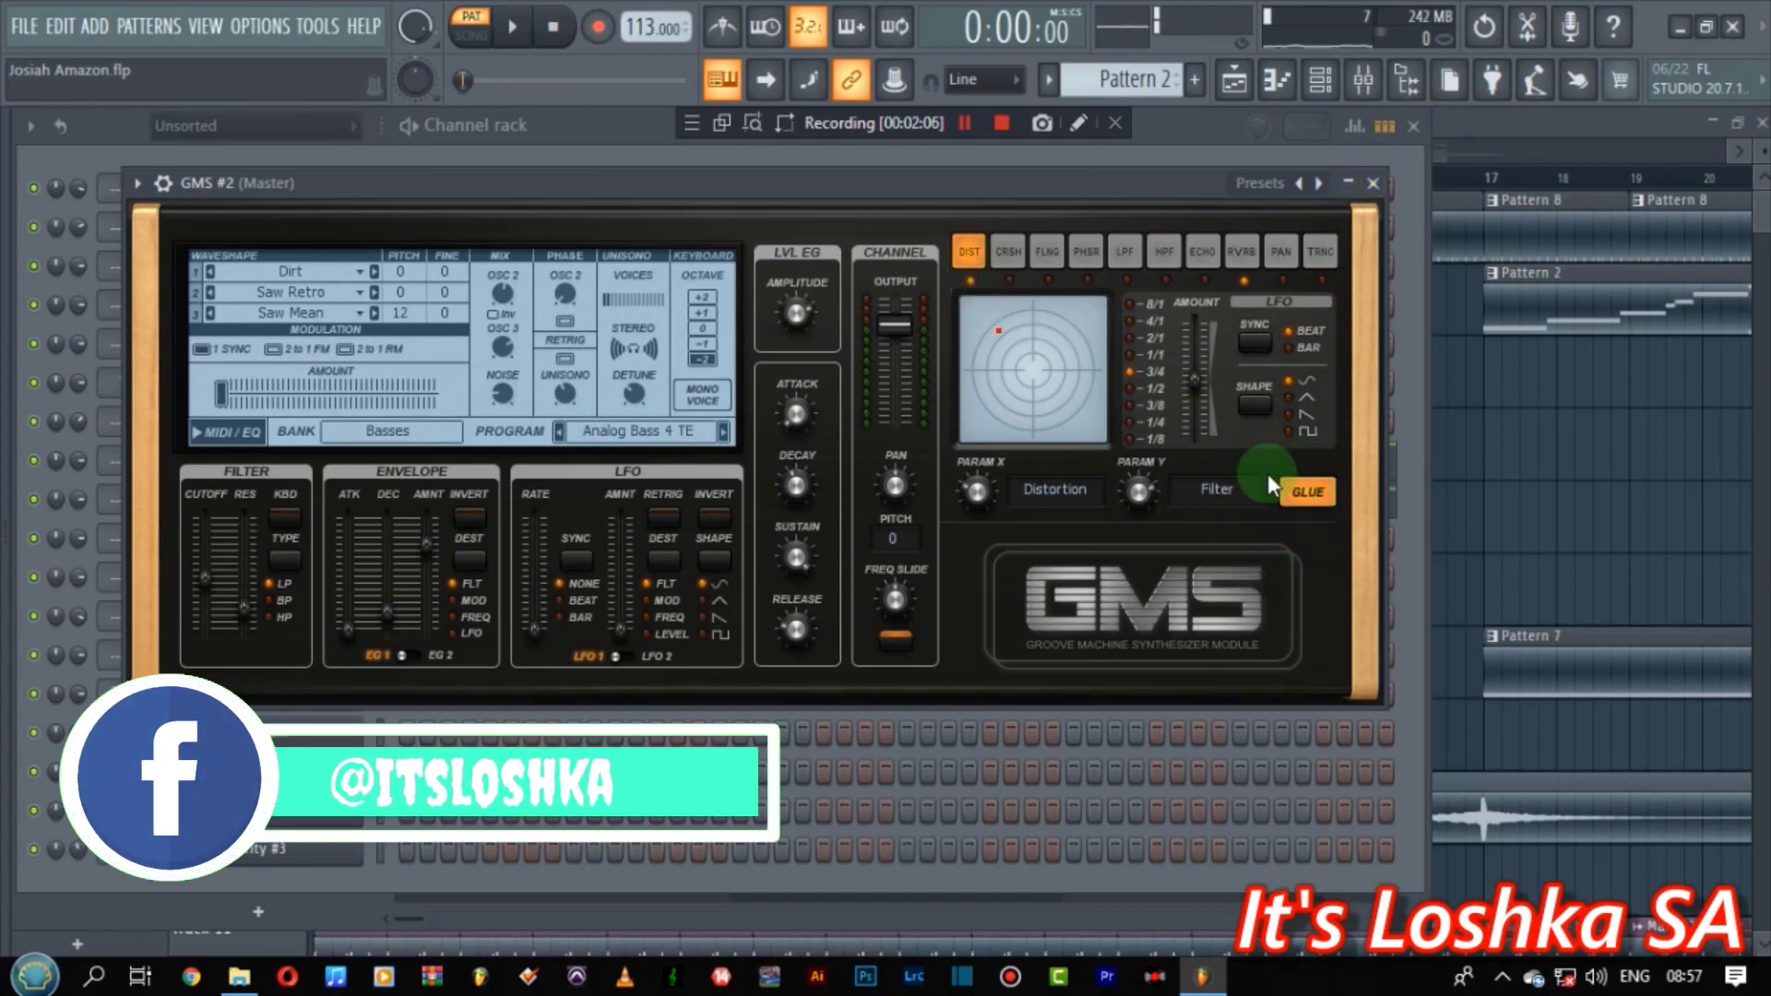
click(1373, 185)
click(1474, 122)
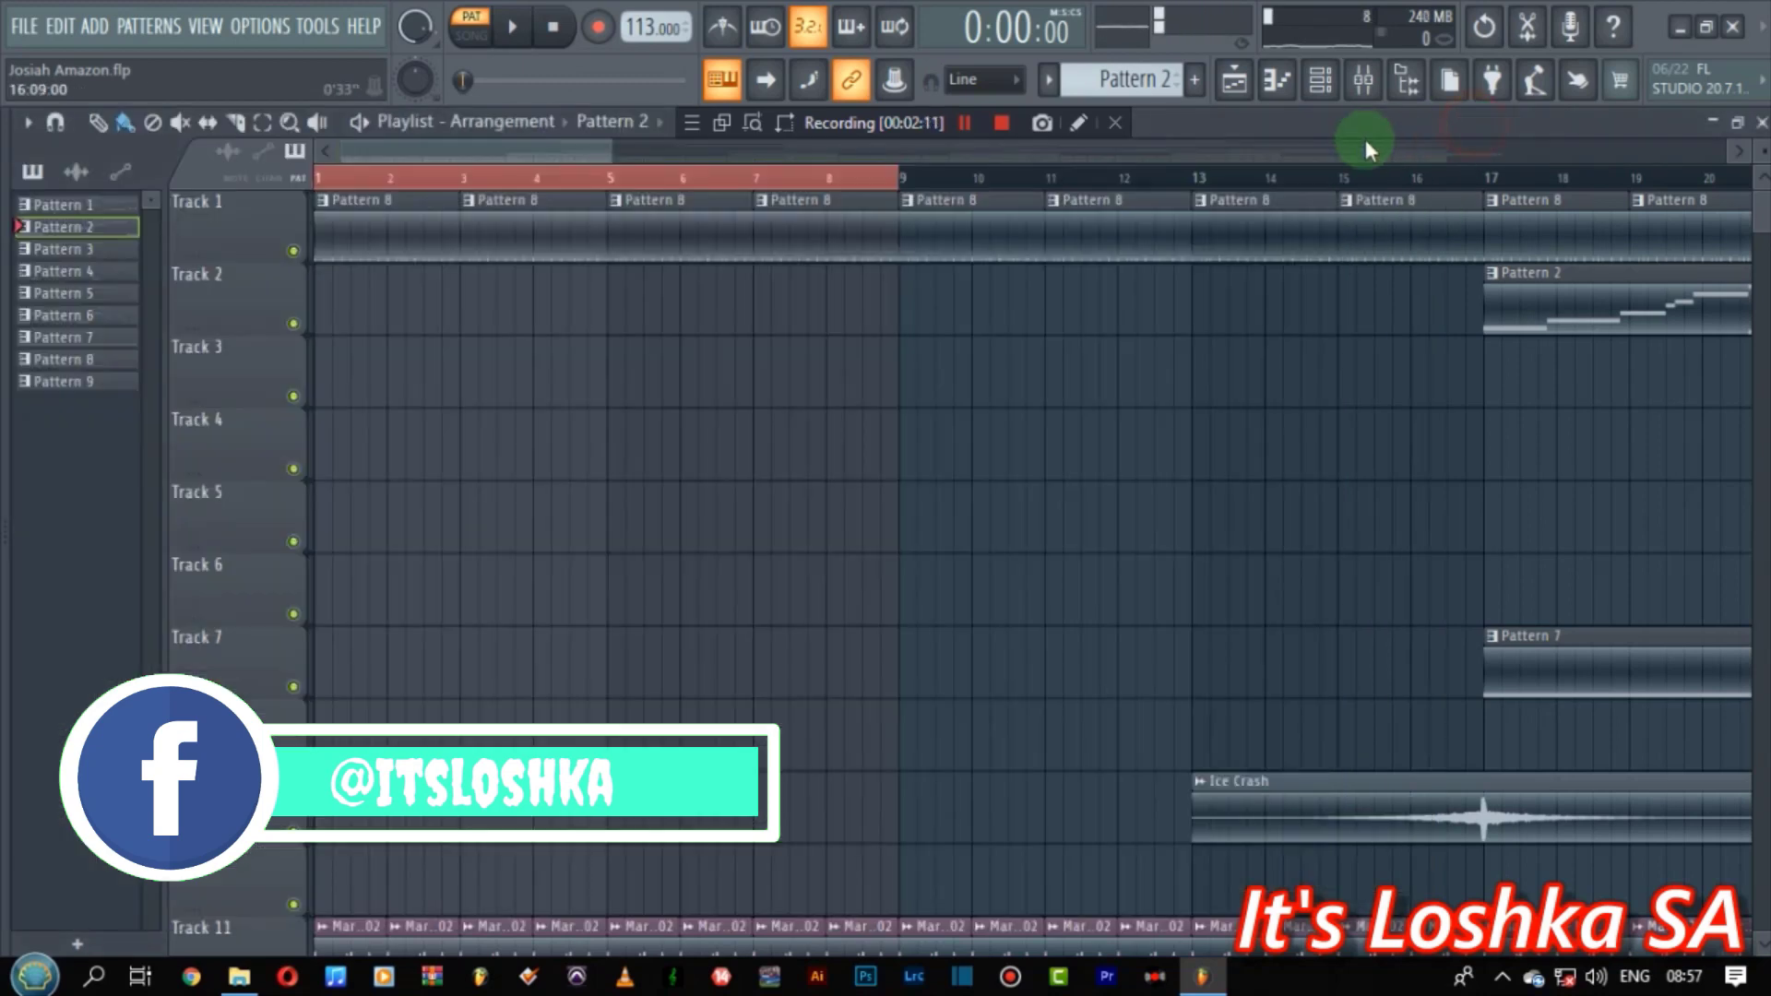
- Mute the GMS #2 channel and play Pattern 2 to hear the GMS bass alone
click(1318, 85)
key(space)
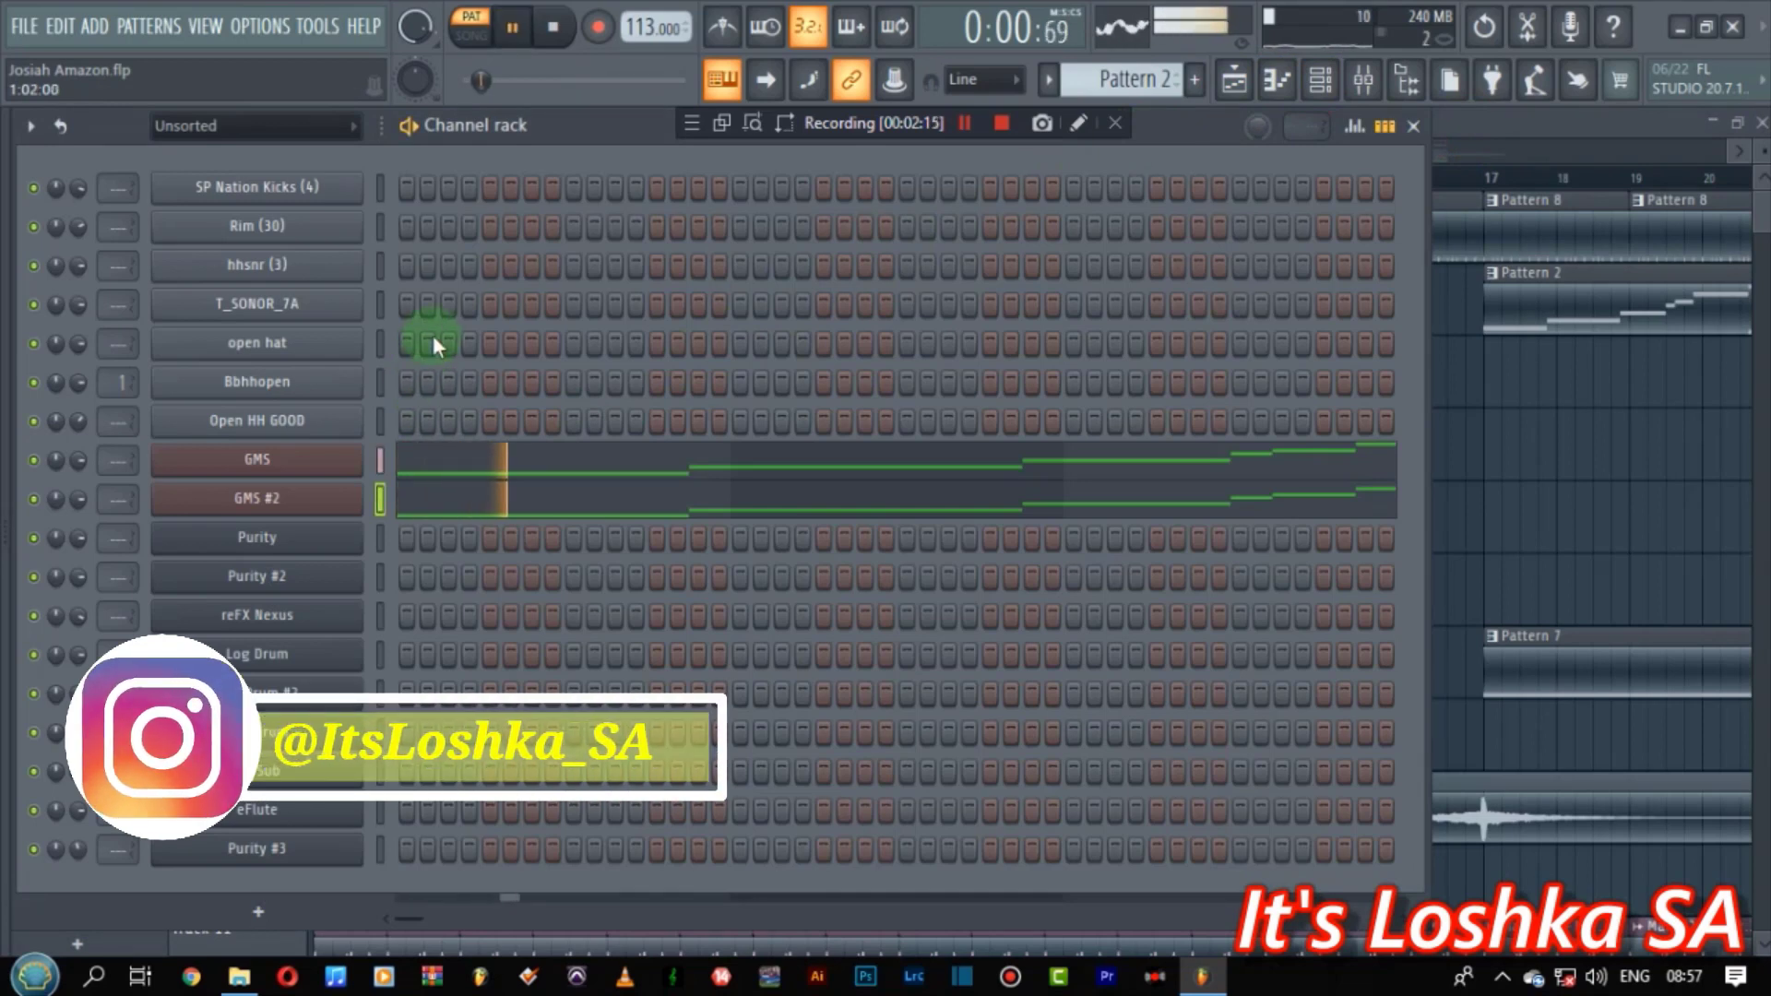
click(35, 499)
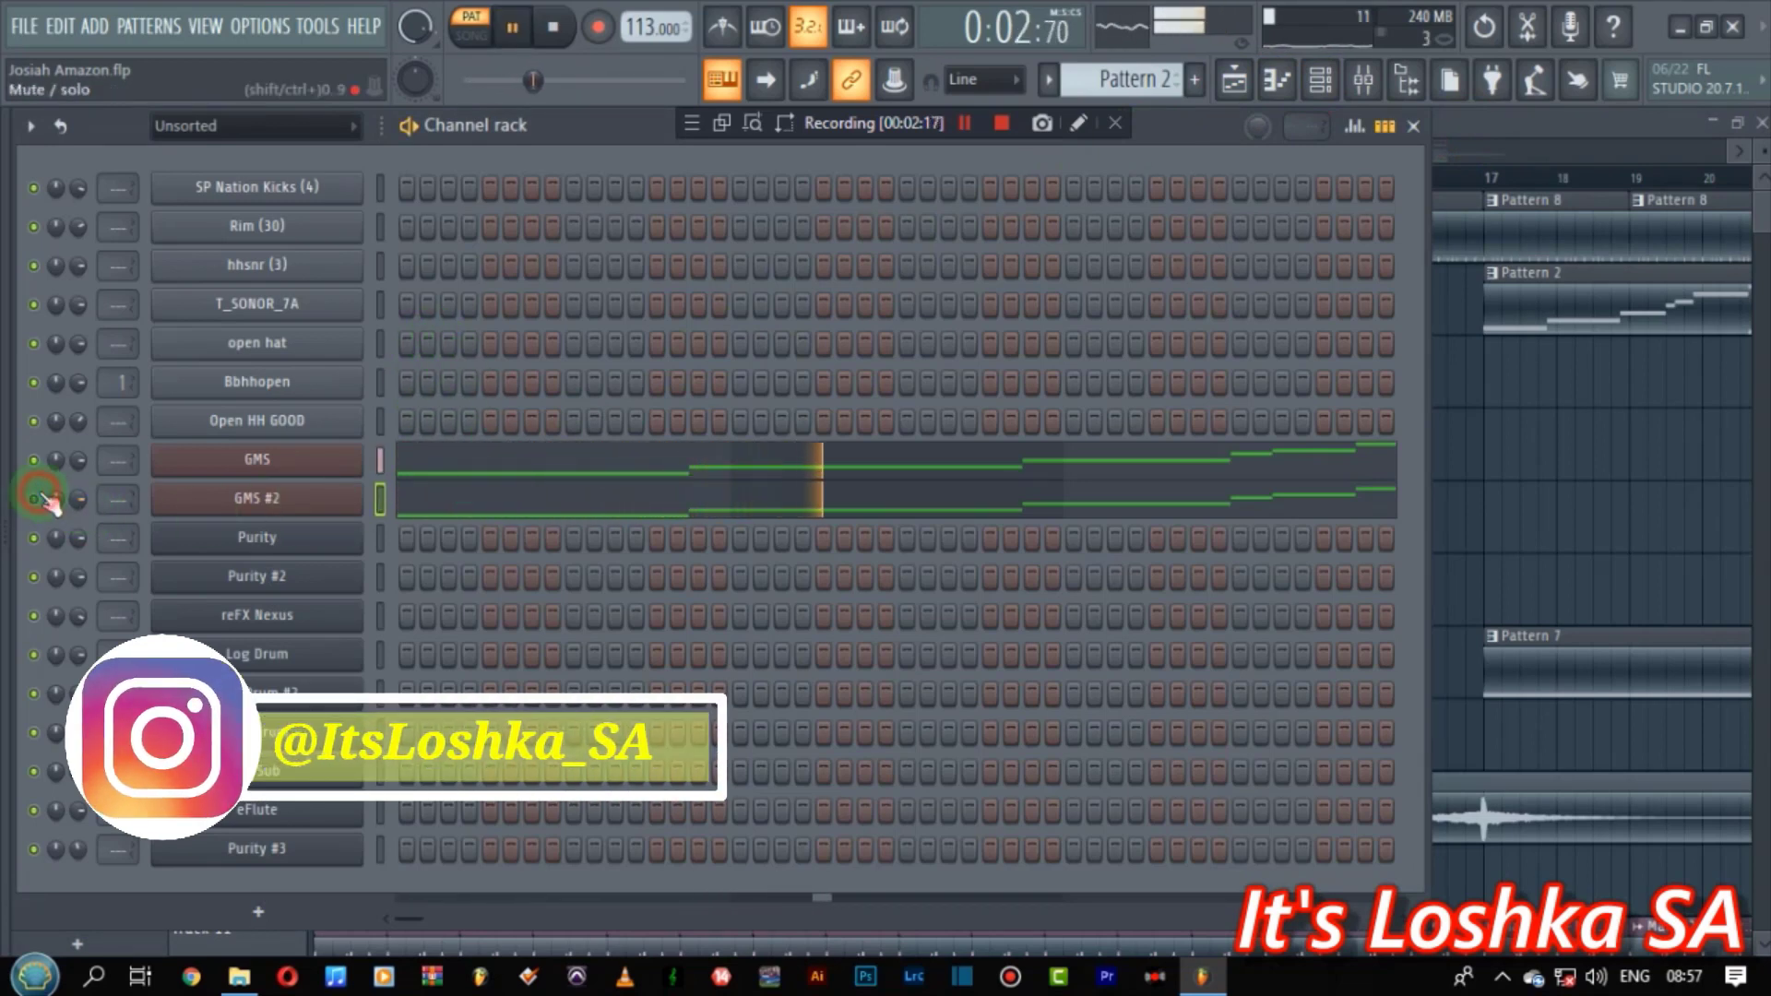
key(space)
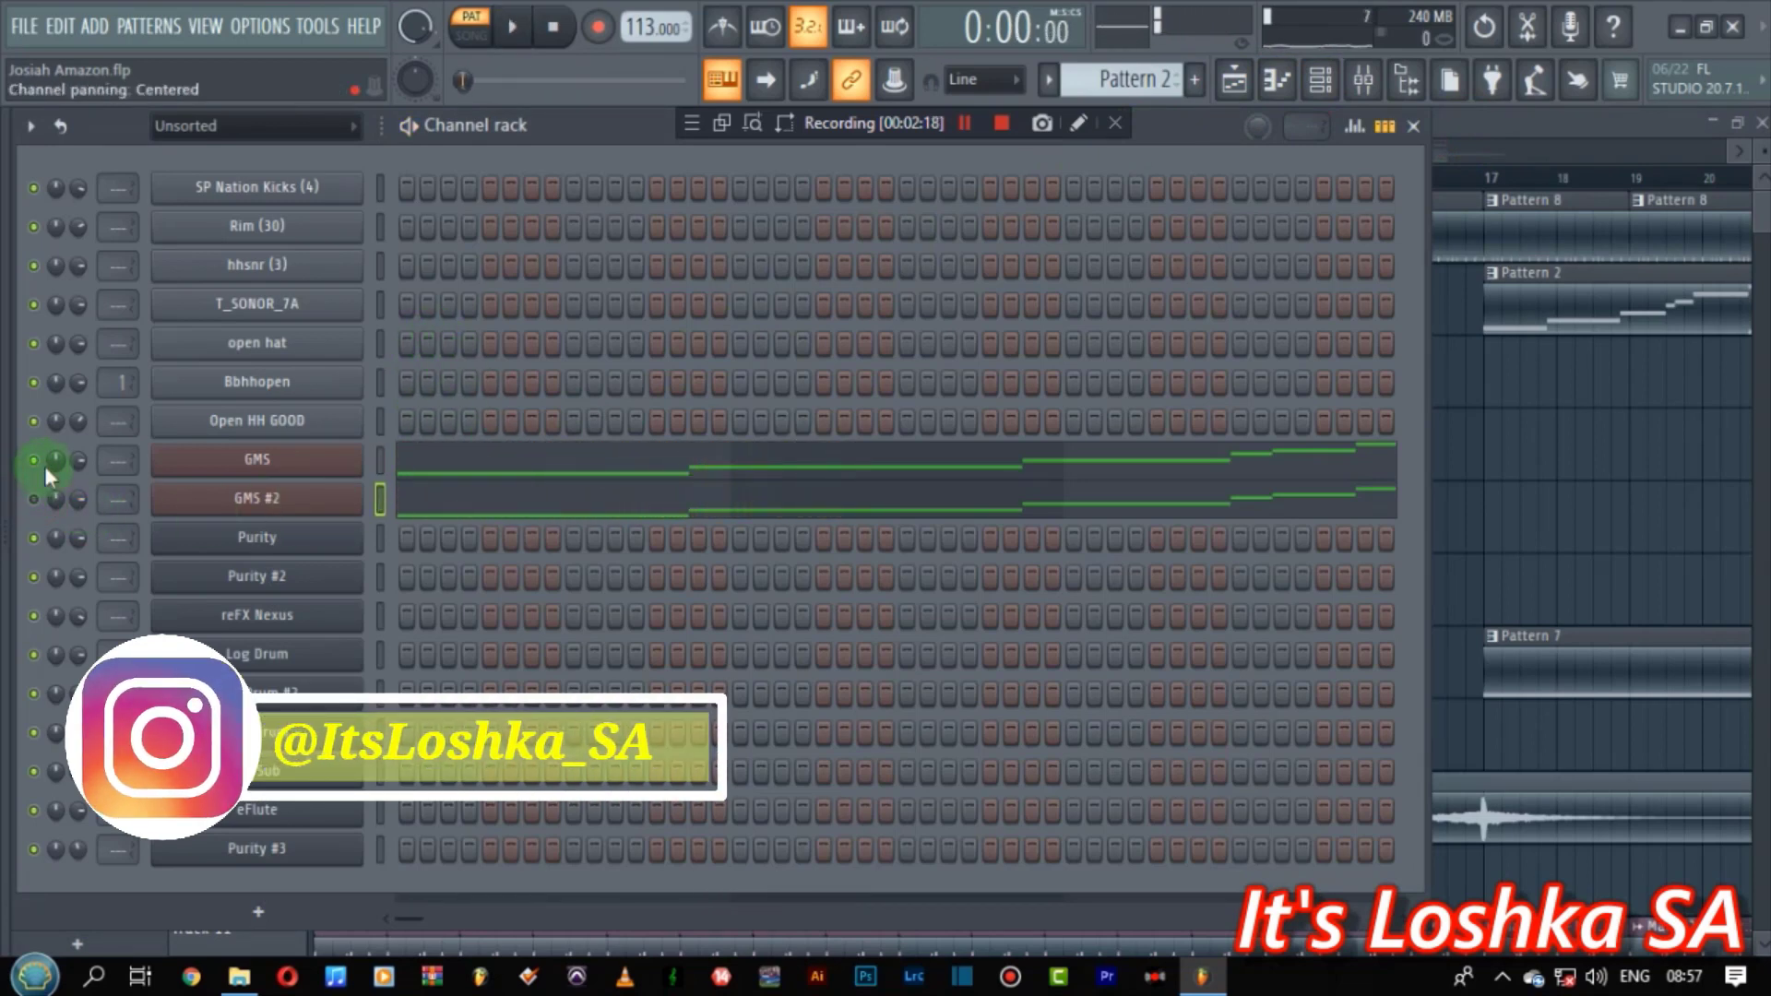
key(space)
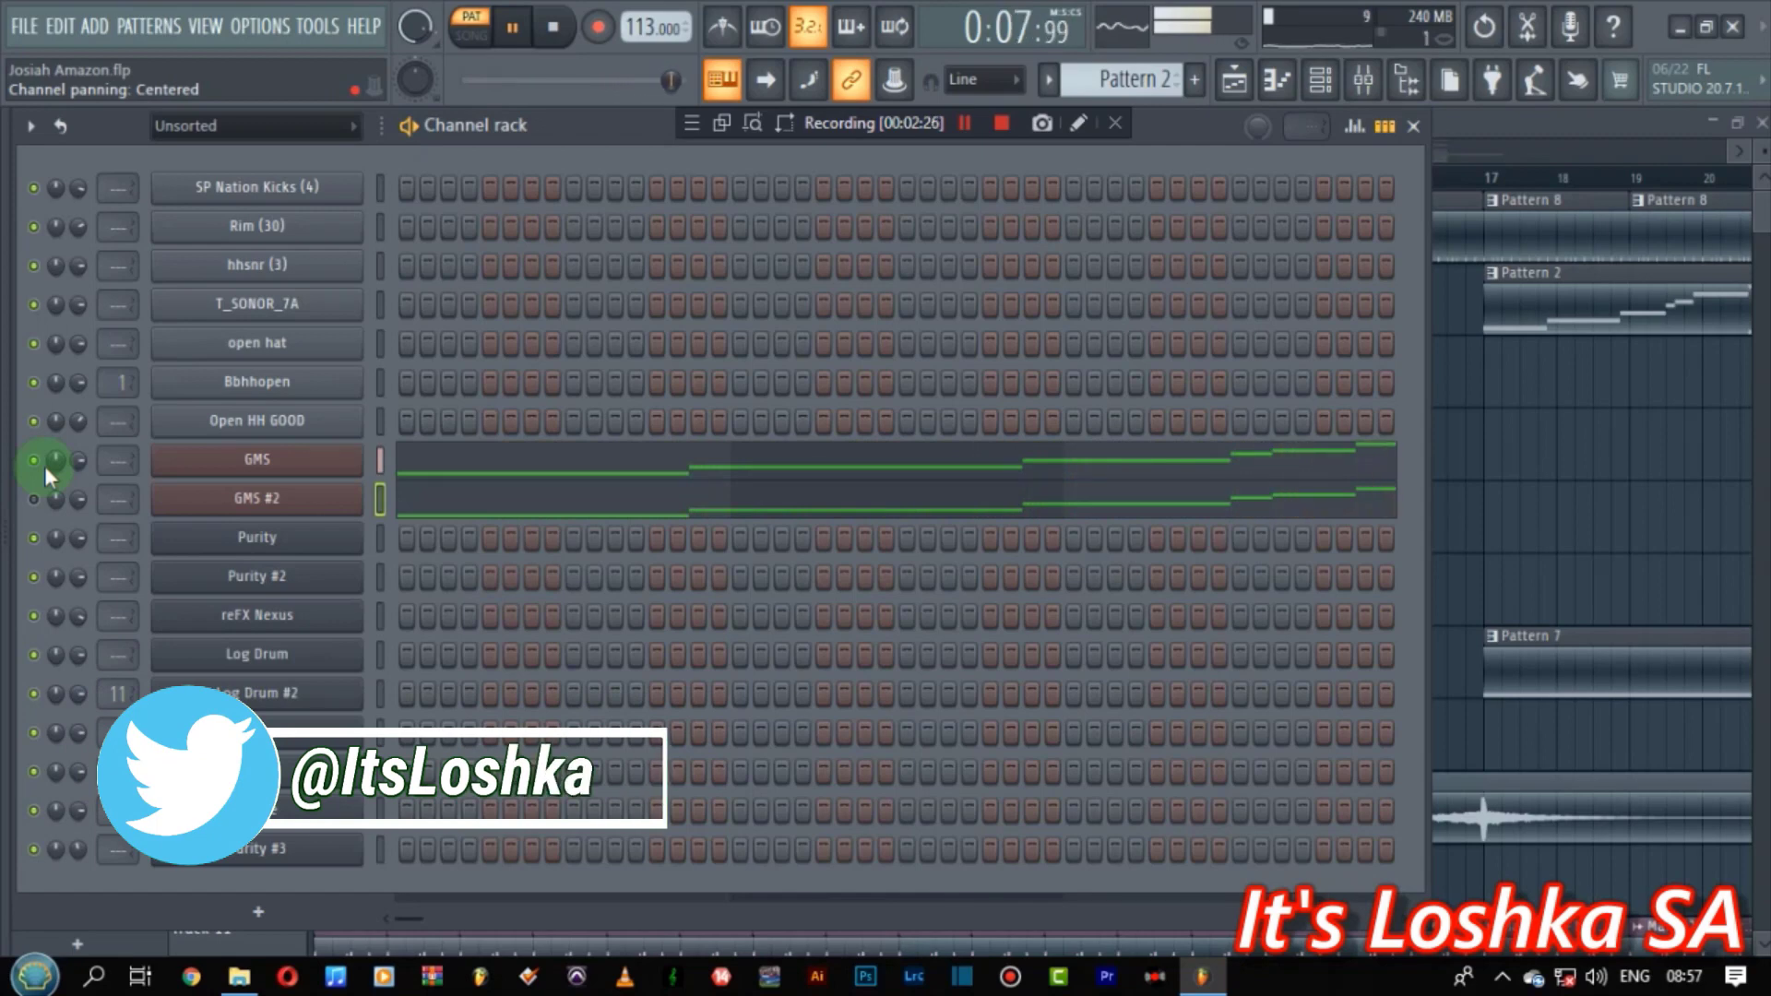
key(space)
- Open the GMS notes of Pattern 2 in the piano roll
click(632, 474)
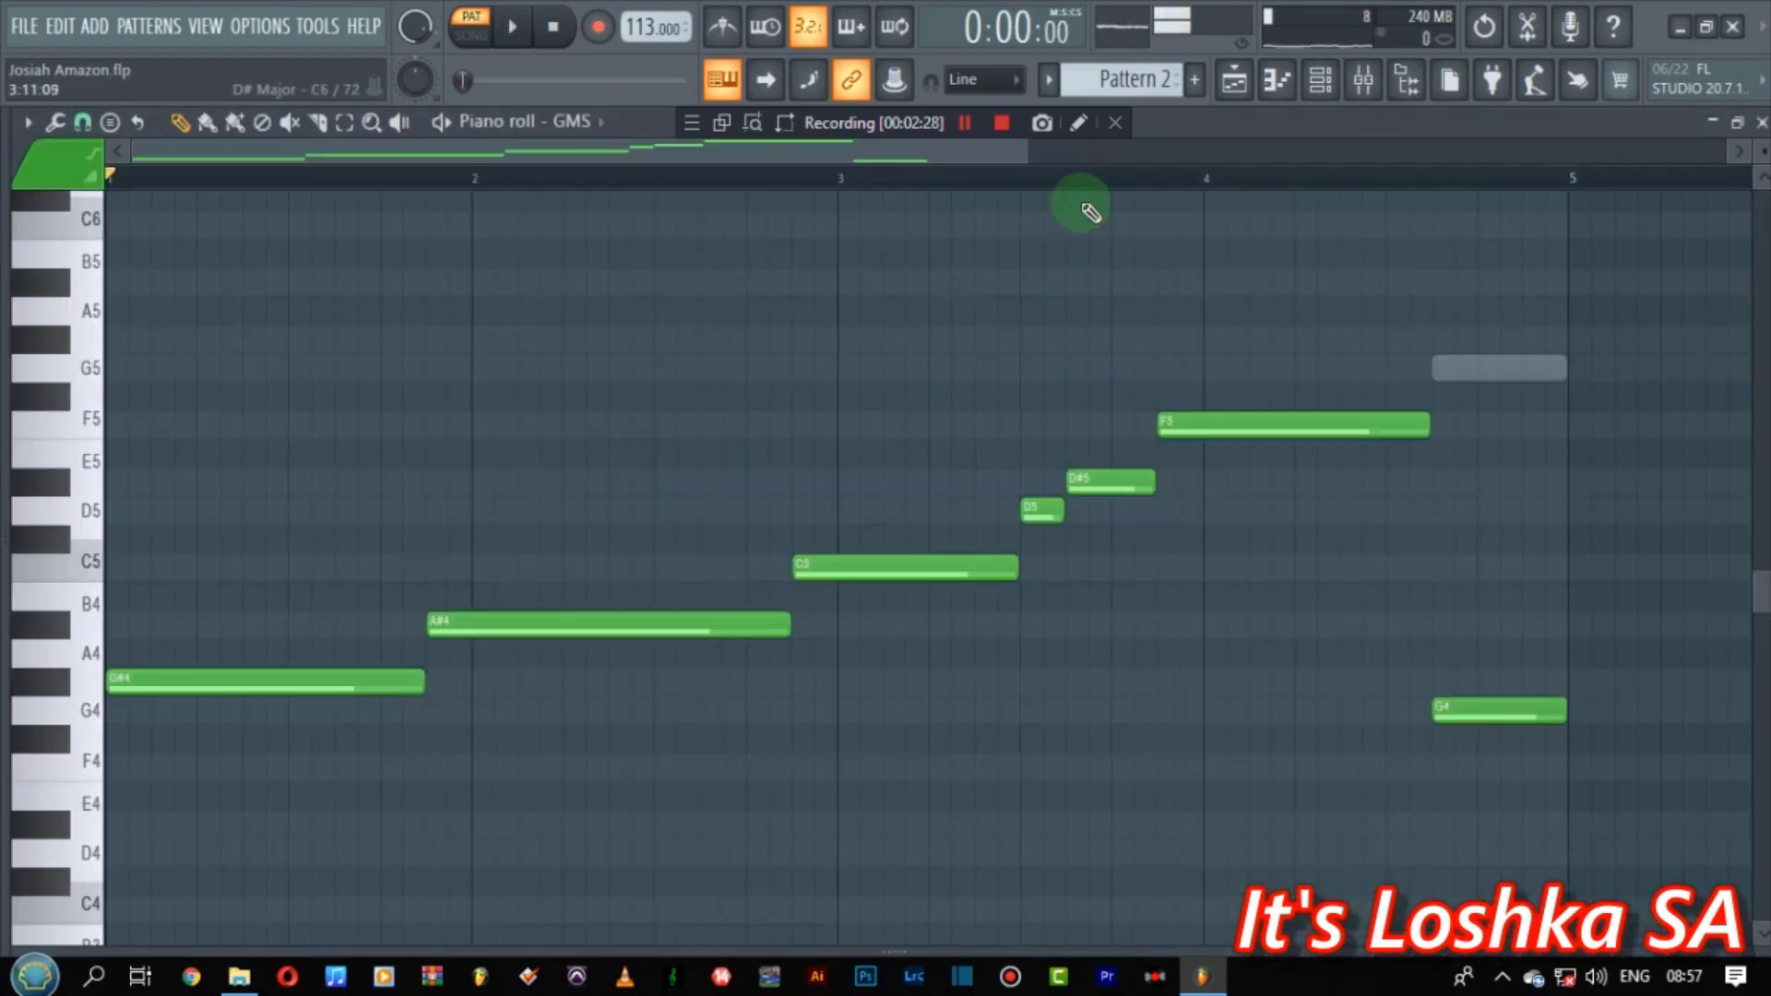
scroll(1092, 180, down, 4)
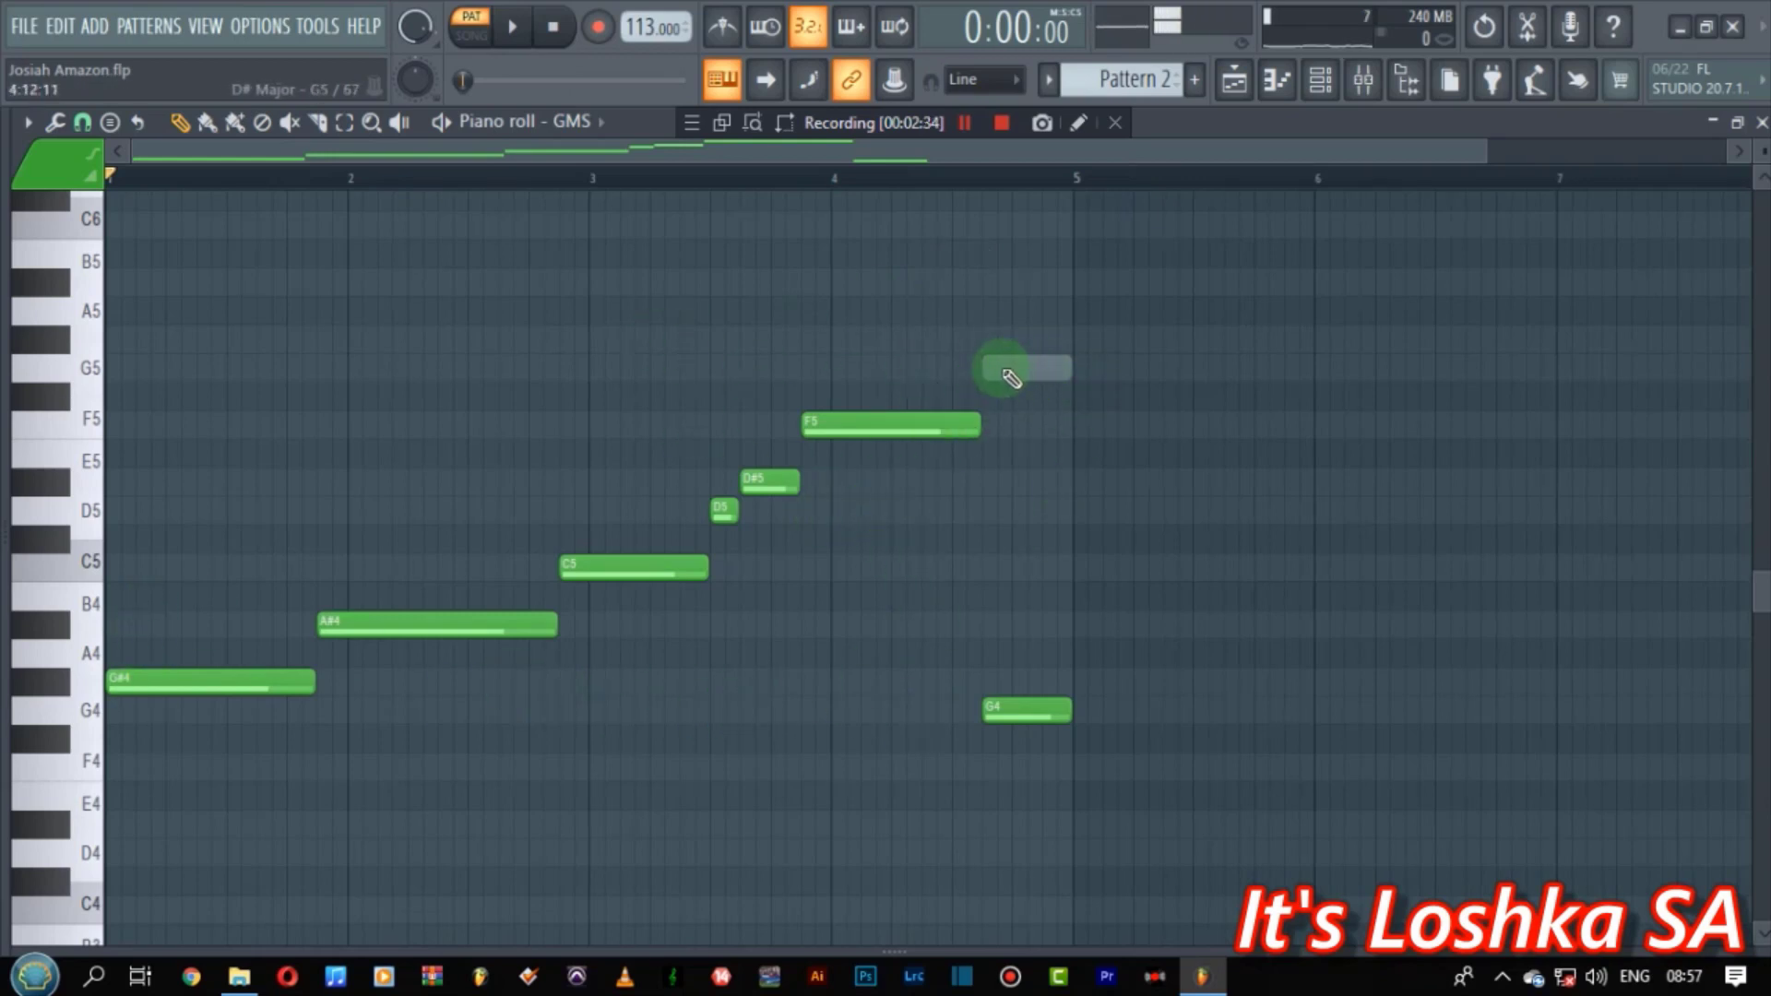
- Try adding a G5 note an octave above the final G4 note in the piano roll
click(997, 713)
click(985, 369)
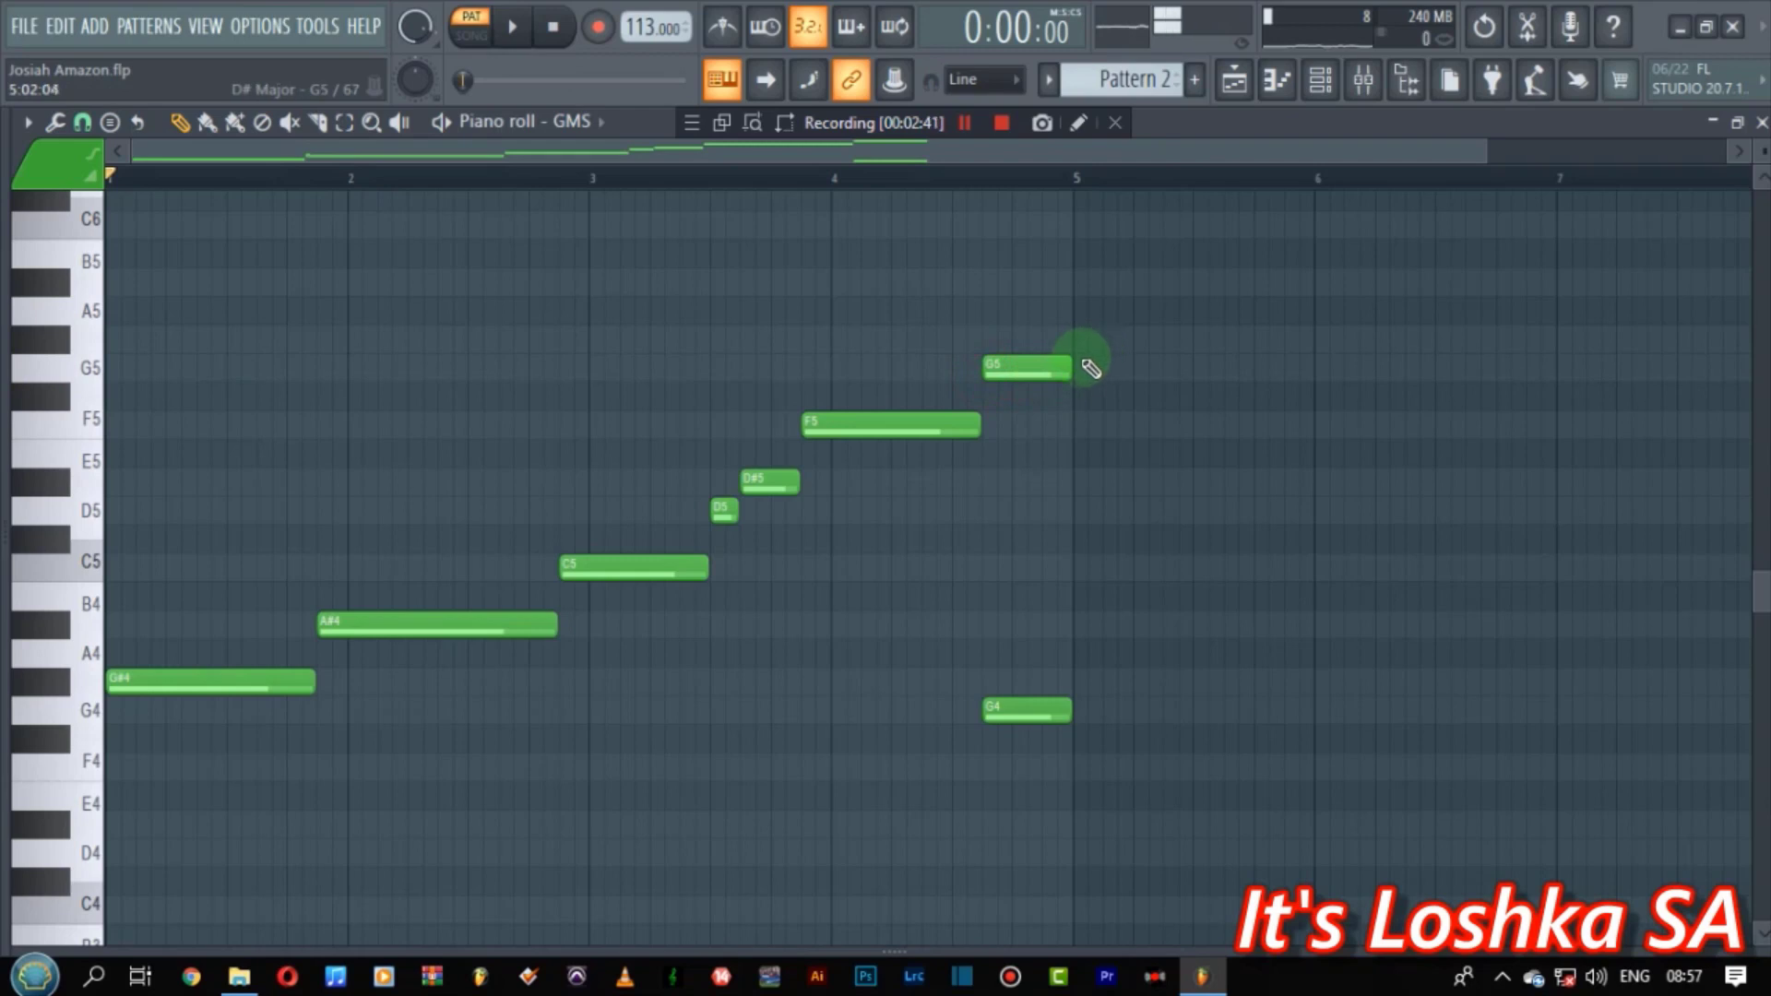
drag(1021, 368, 1018, 653)
right_click(1017, 655)
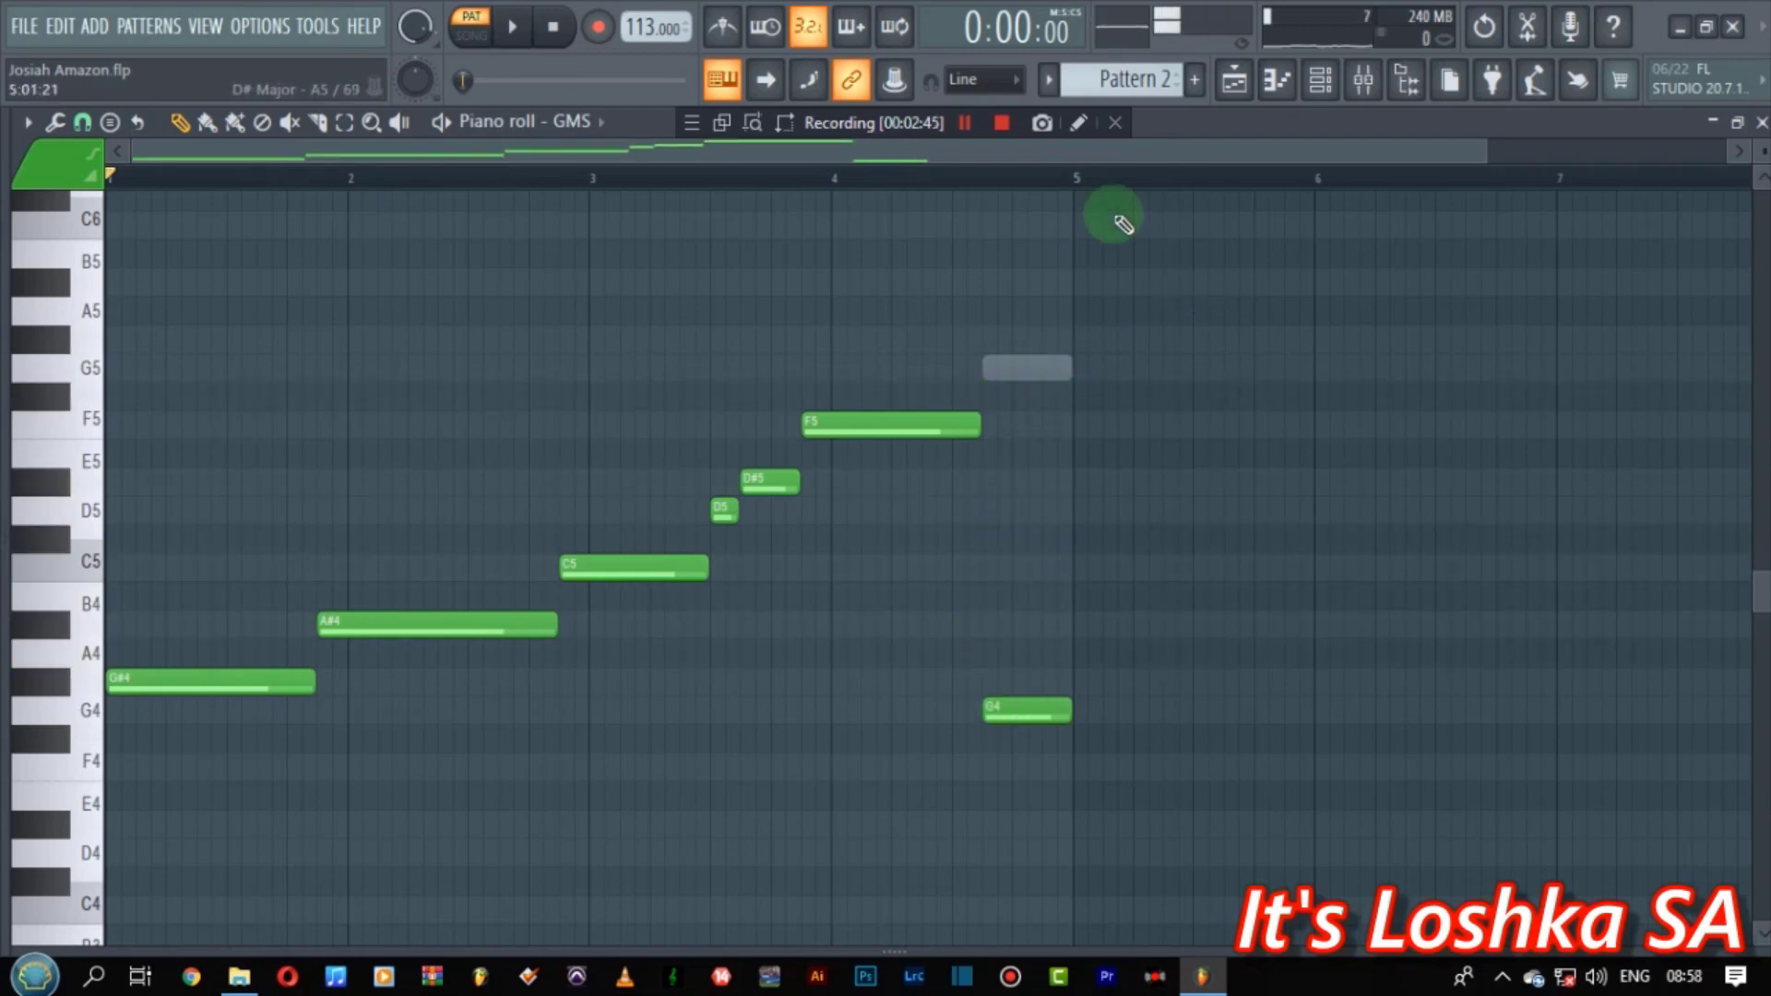
- Set the start position at about bar 3 and play the GMS notes of Pattern 2 from there
click(586, 178)
click(513, 27)
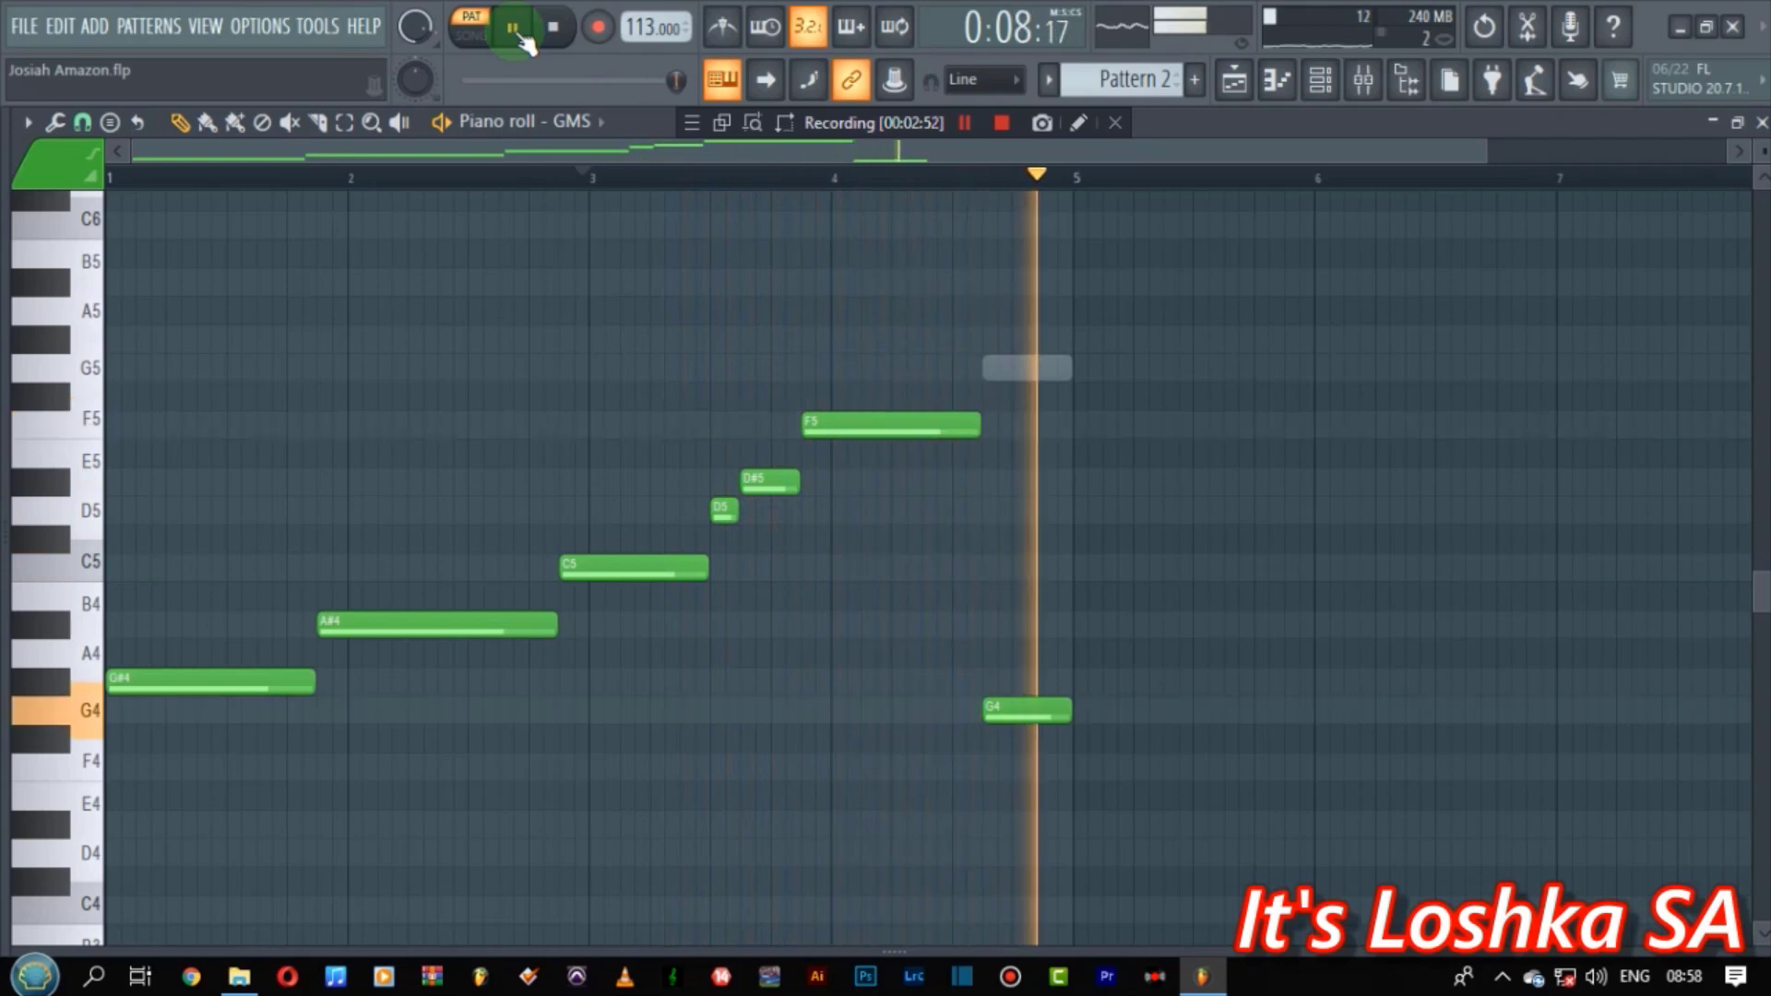
click(564, 32)
click(572, 37)
- Unmute the GMS #2 channel and mute the GMS channel in the channel rack
click(1320, 80)
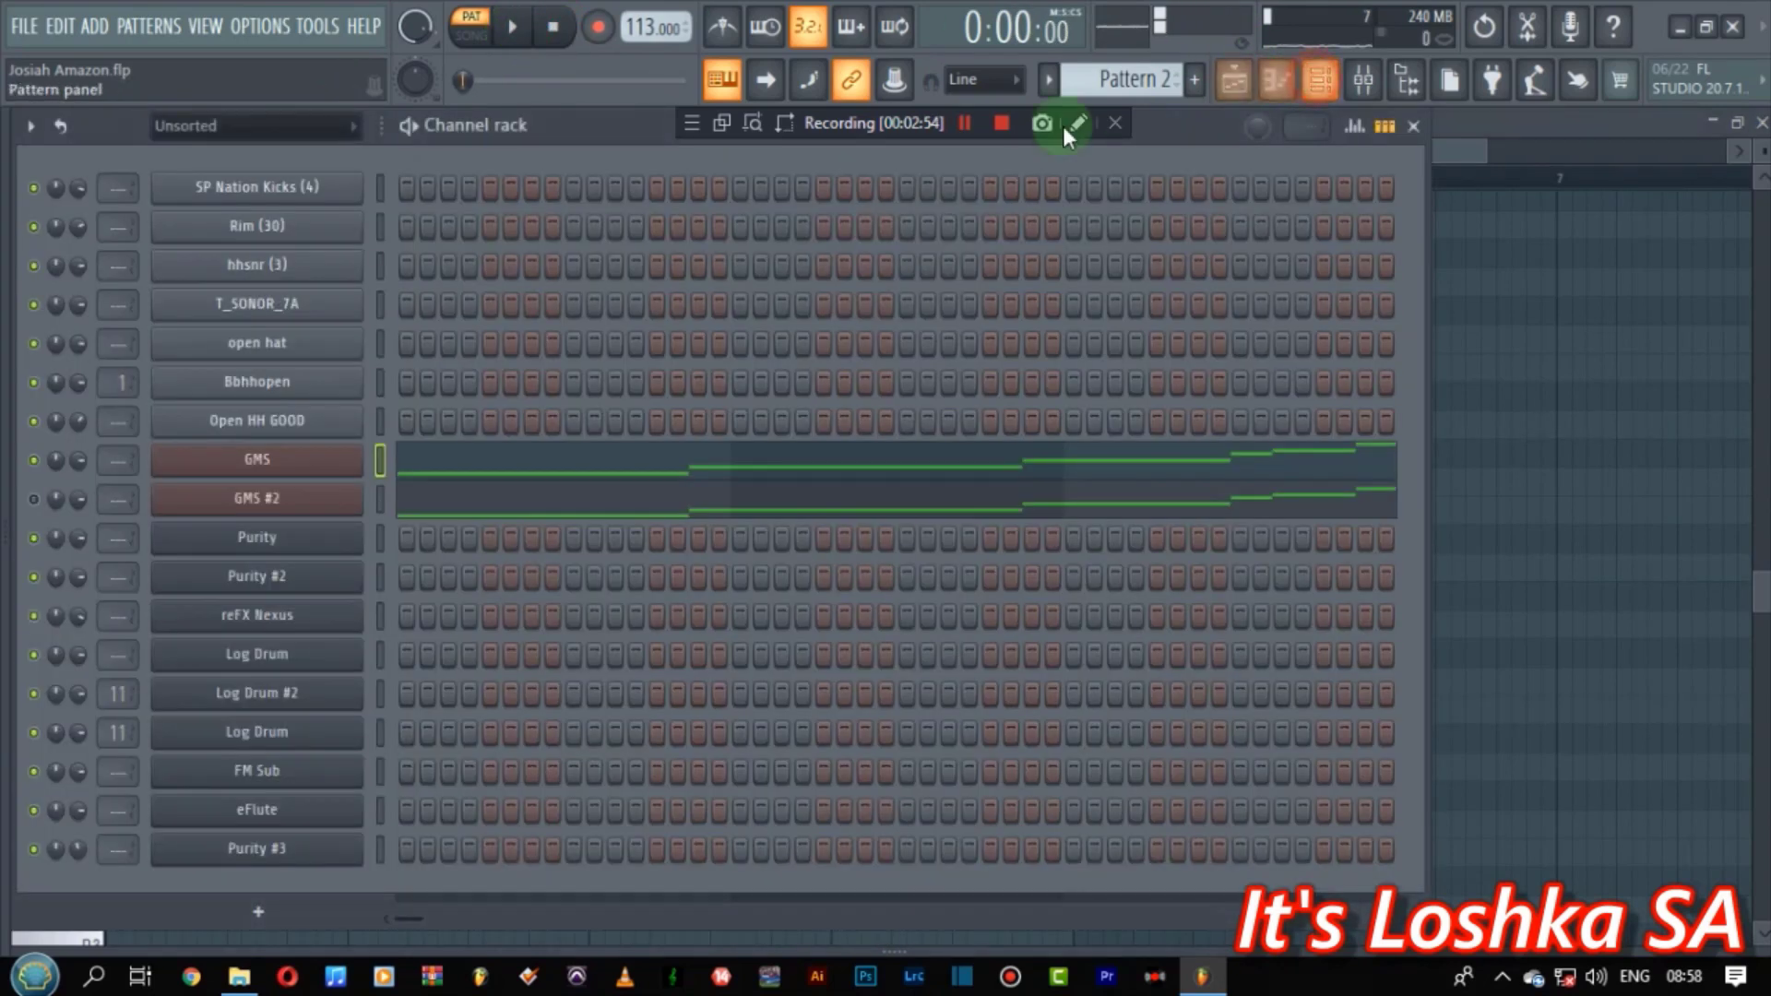
click(165, 496)
click(35, 499)
- Open the GMS #2 synthesizer and play Pattern 2 to compare its sound with FX Glue off and on
click(251, 503)
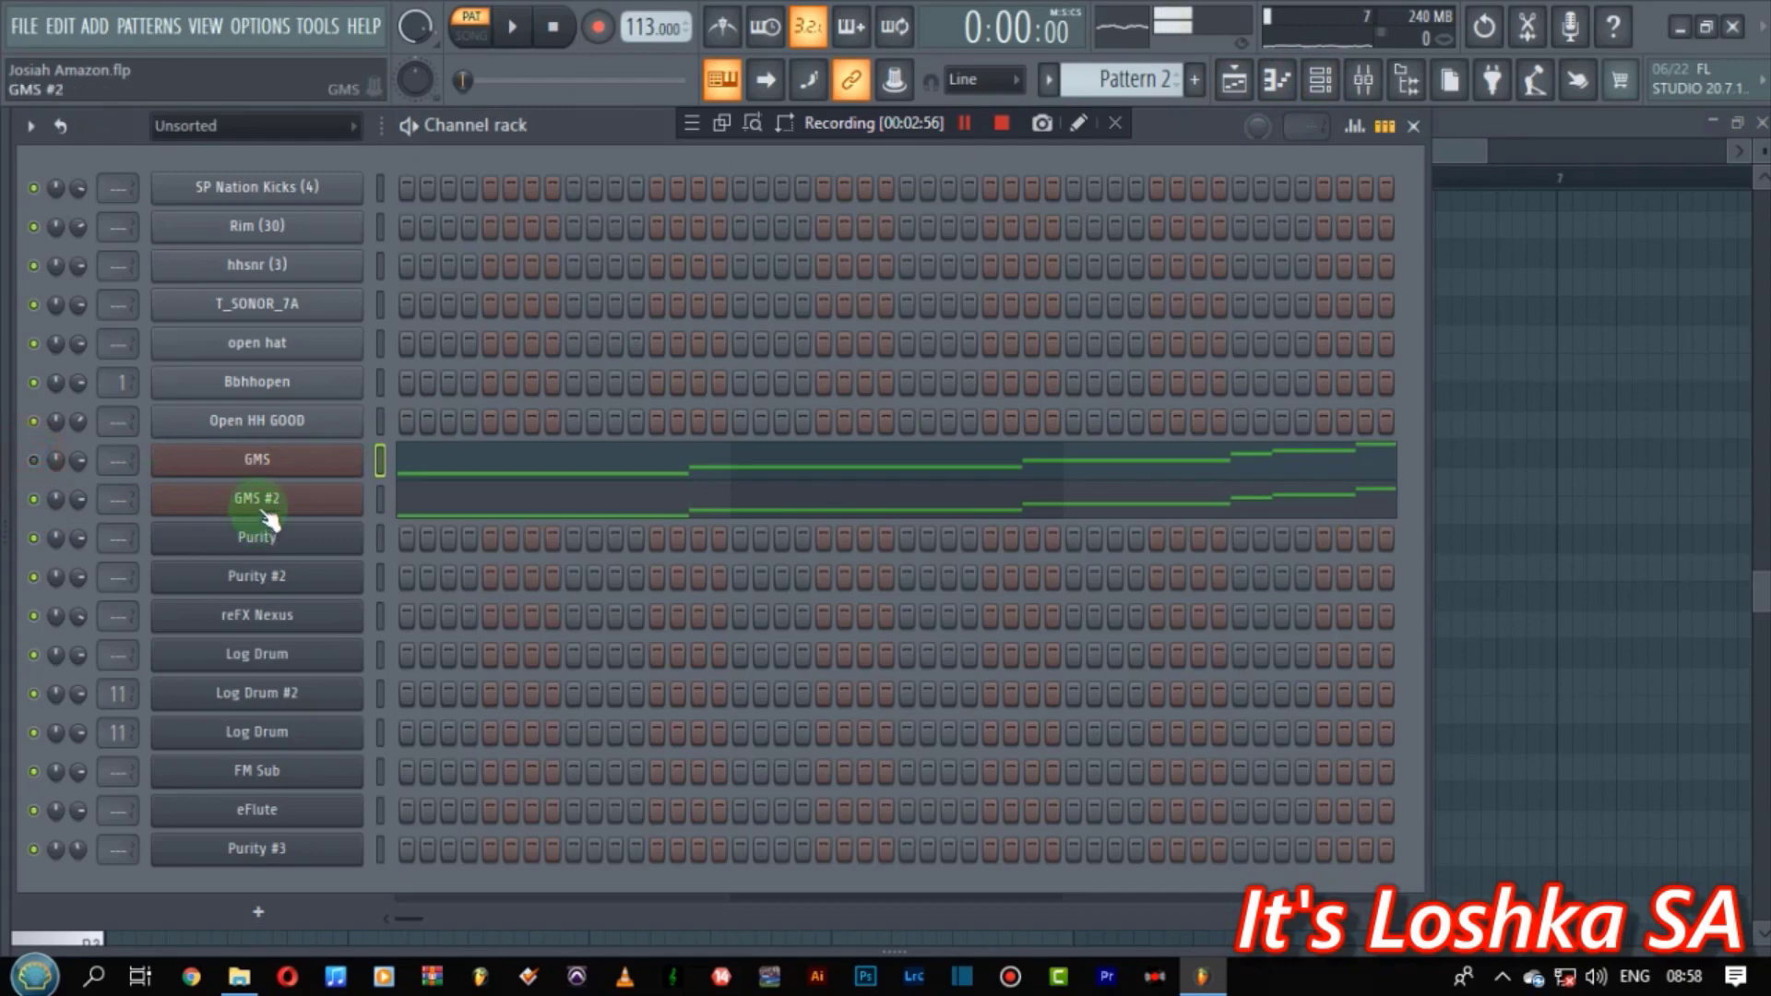
click(1373, 183)
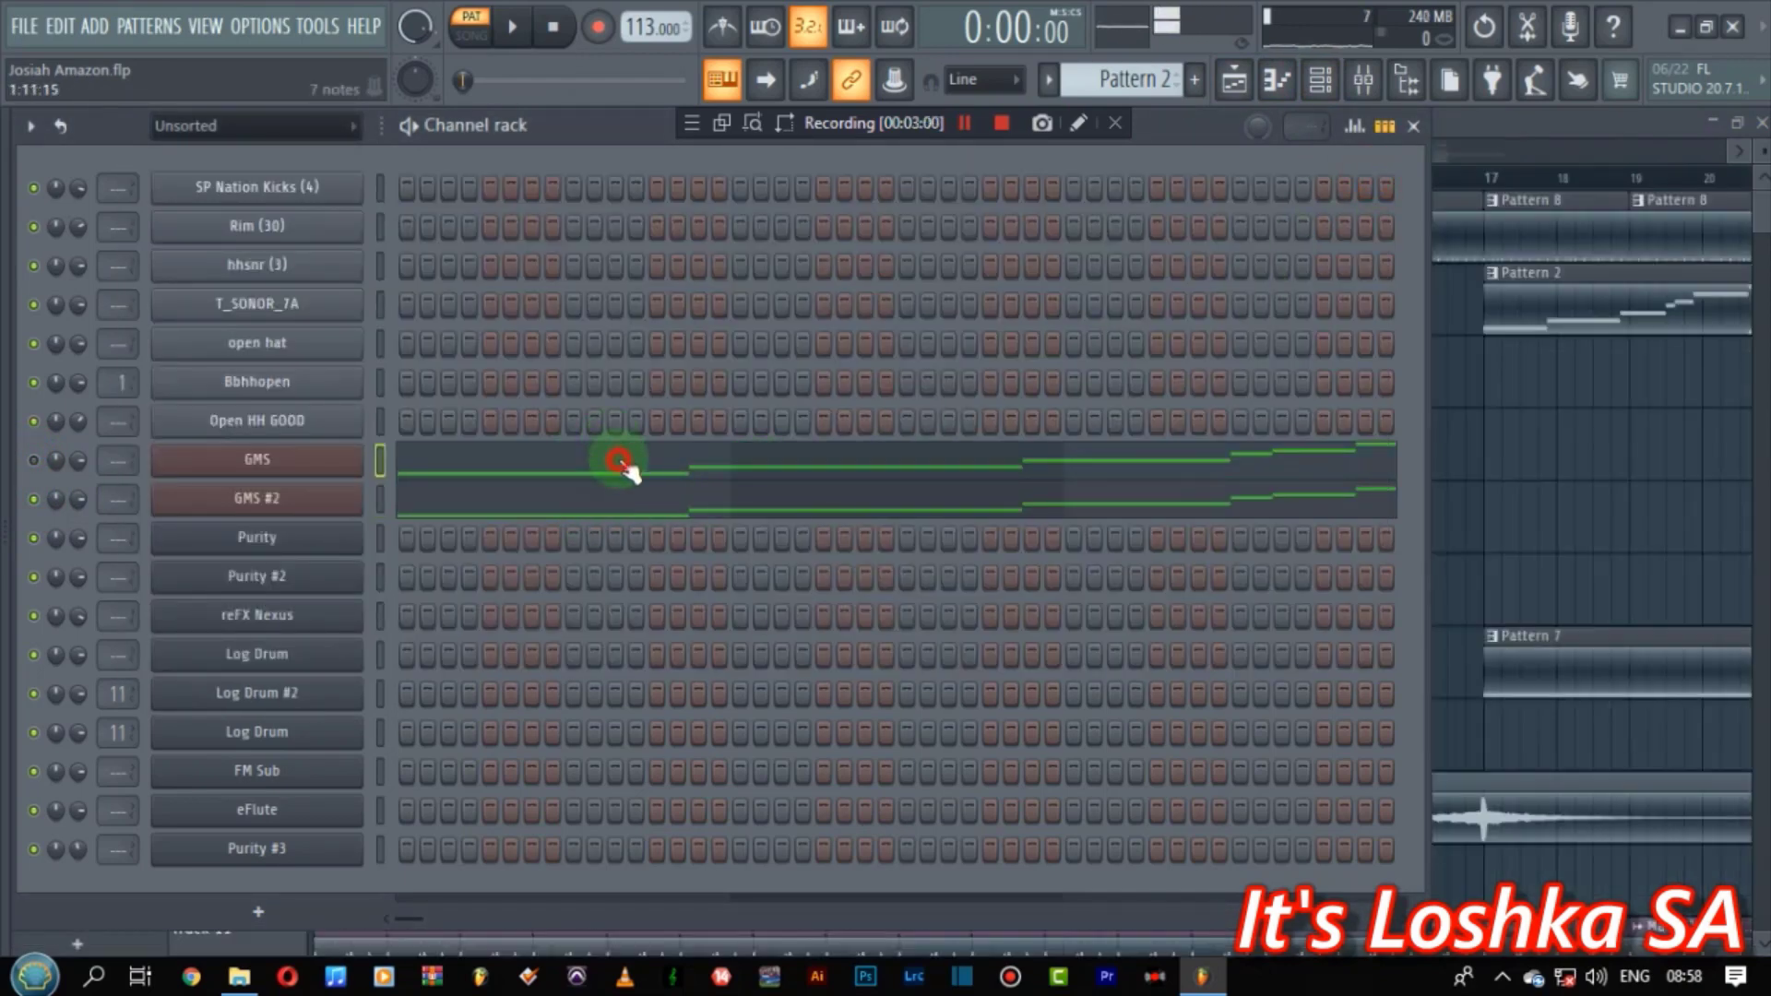
click(314, 503)
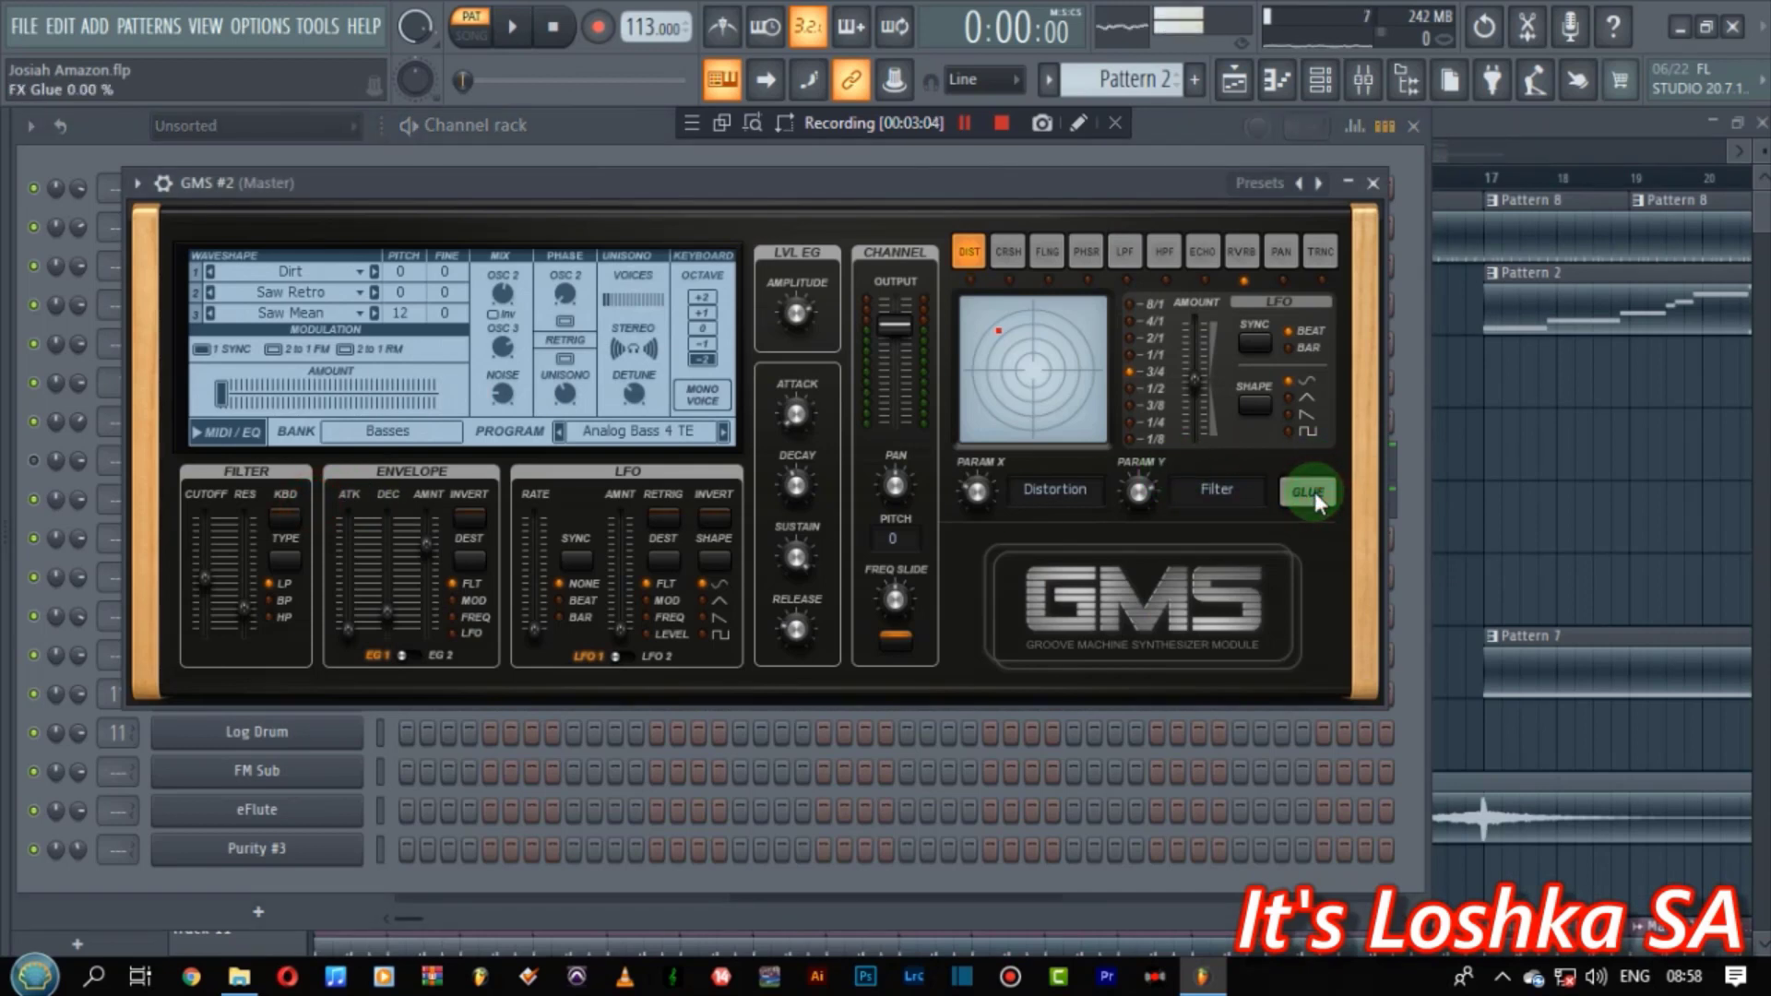
key(space)
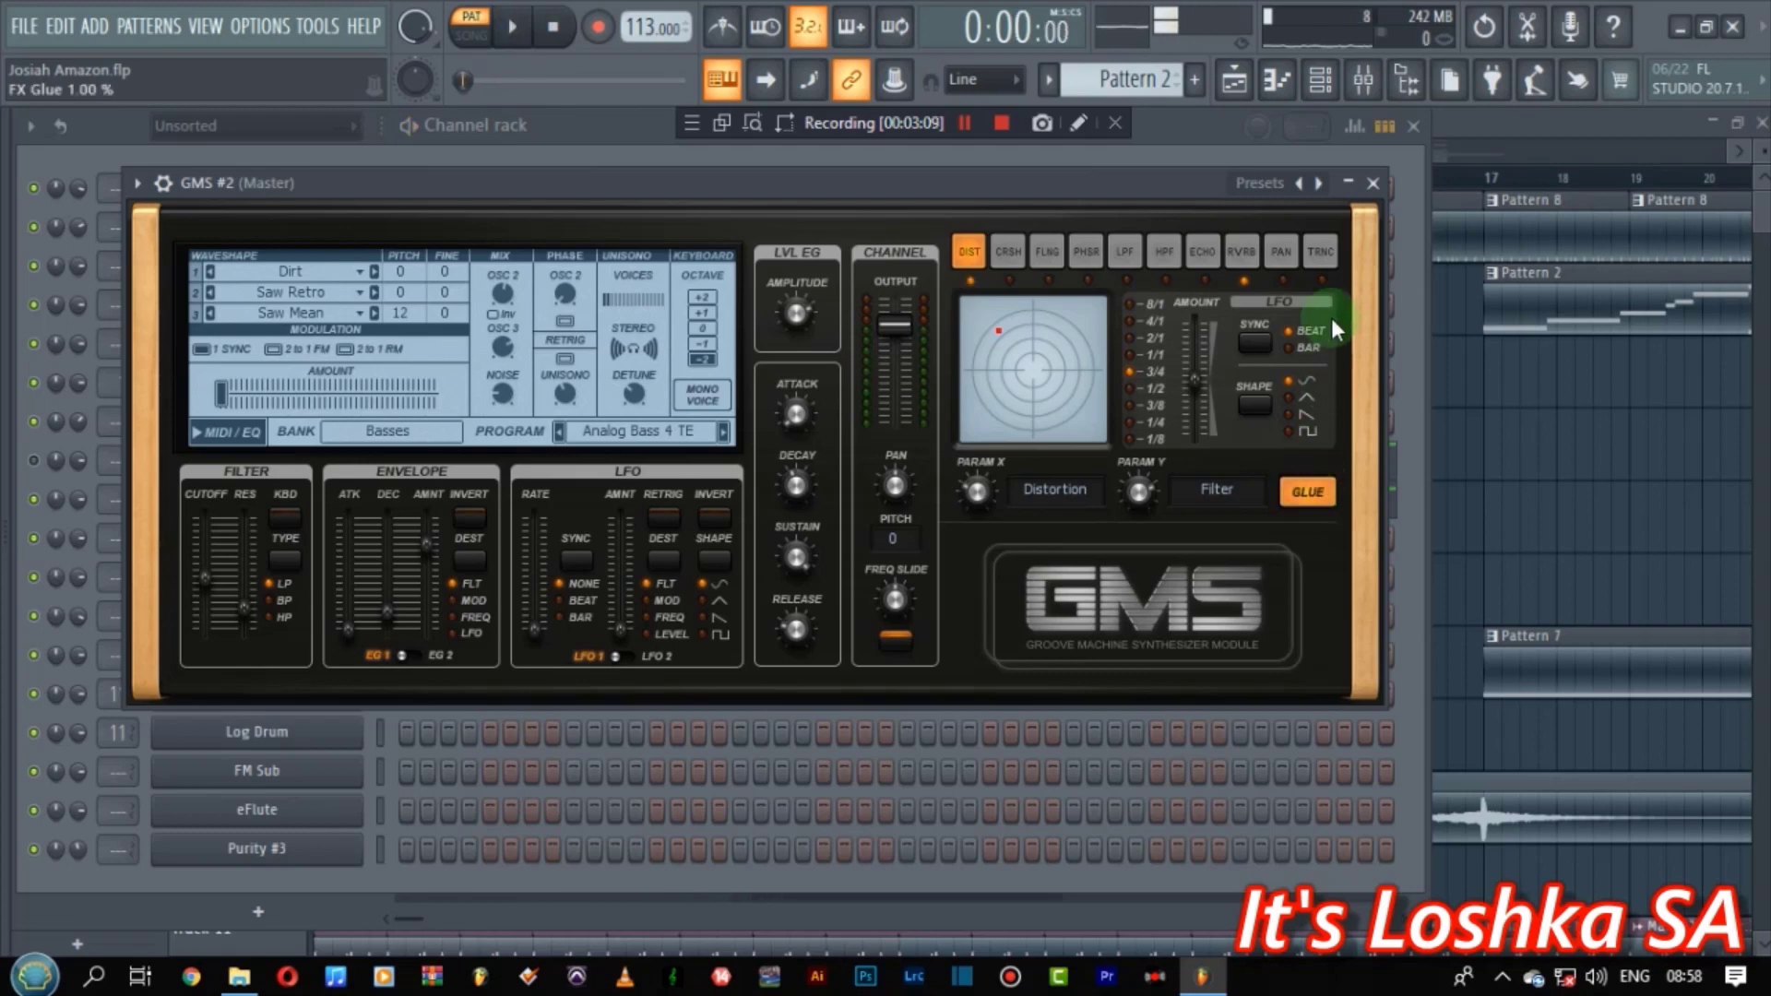
- Close the GMS #2 synthesizer, then examine and play the channel's Pattern 2 notes in the piano roll
key(space)
key(space)
click(1373, 184)
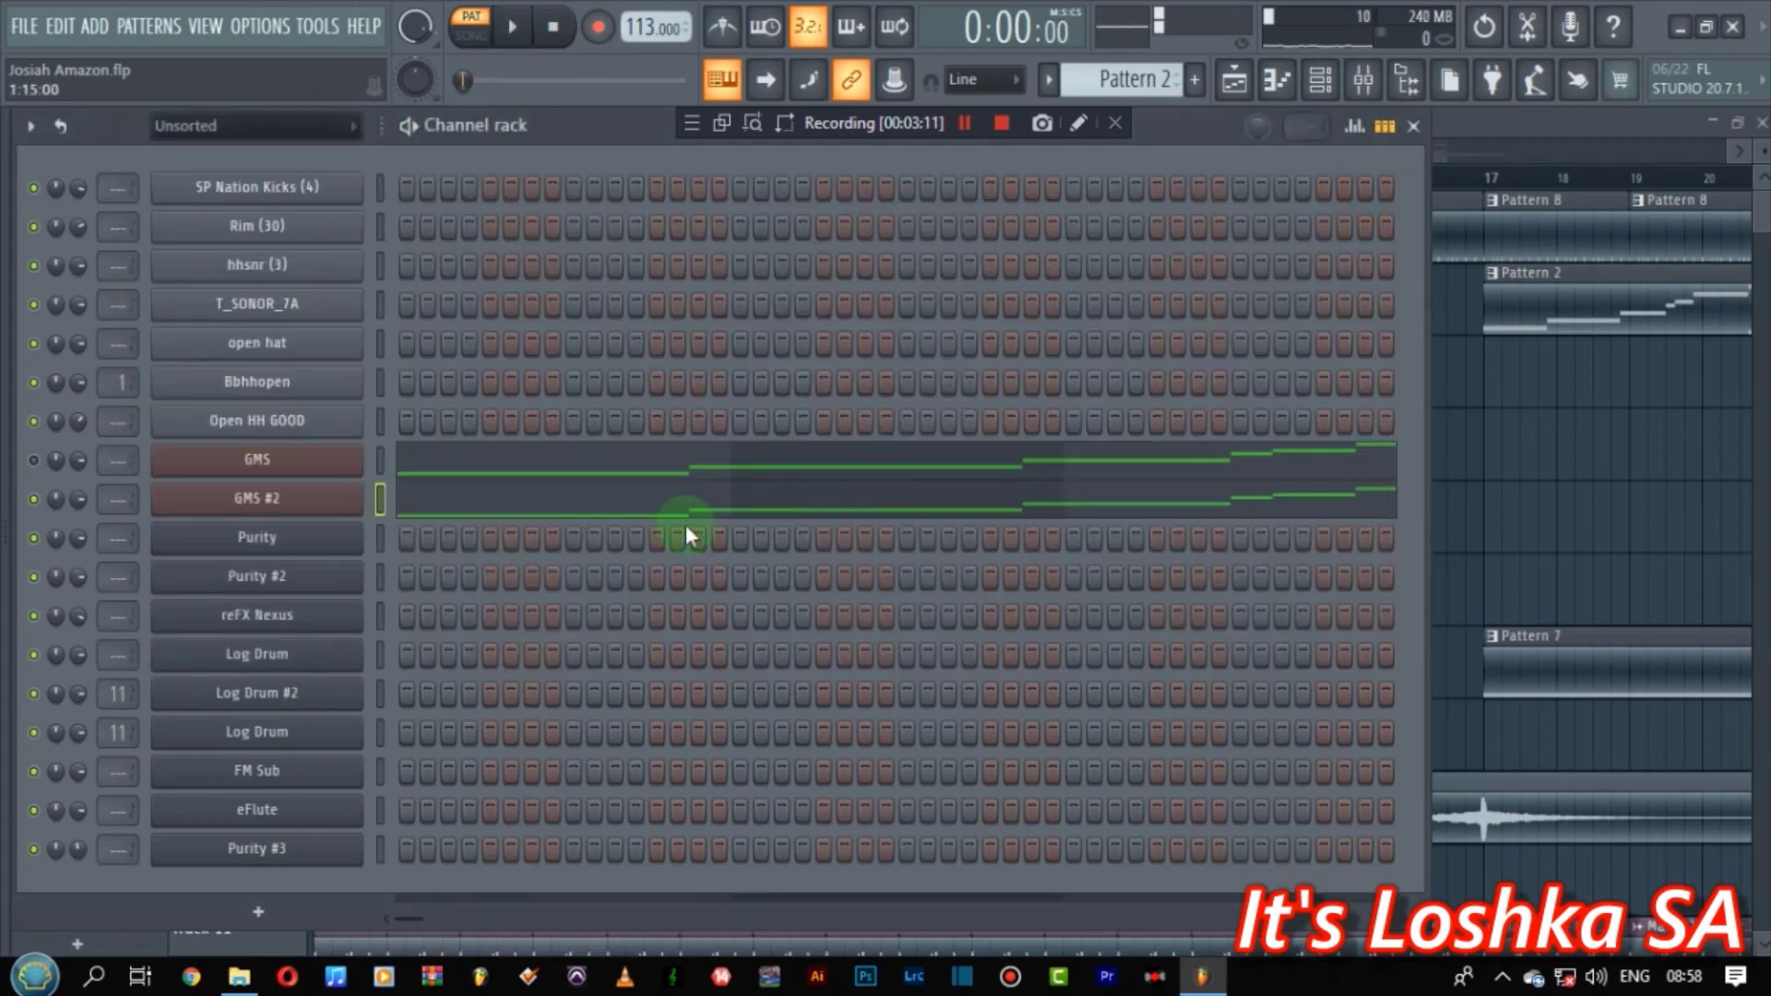
click(652, 503)
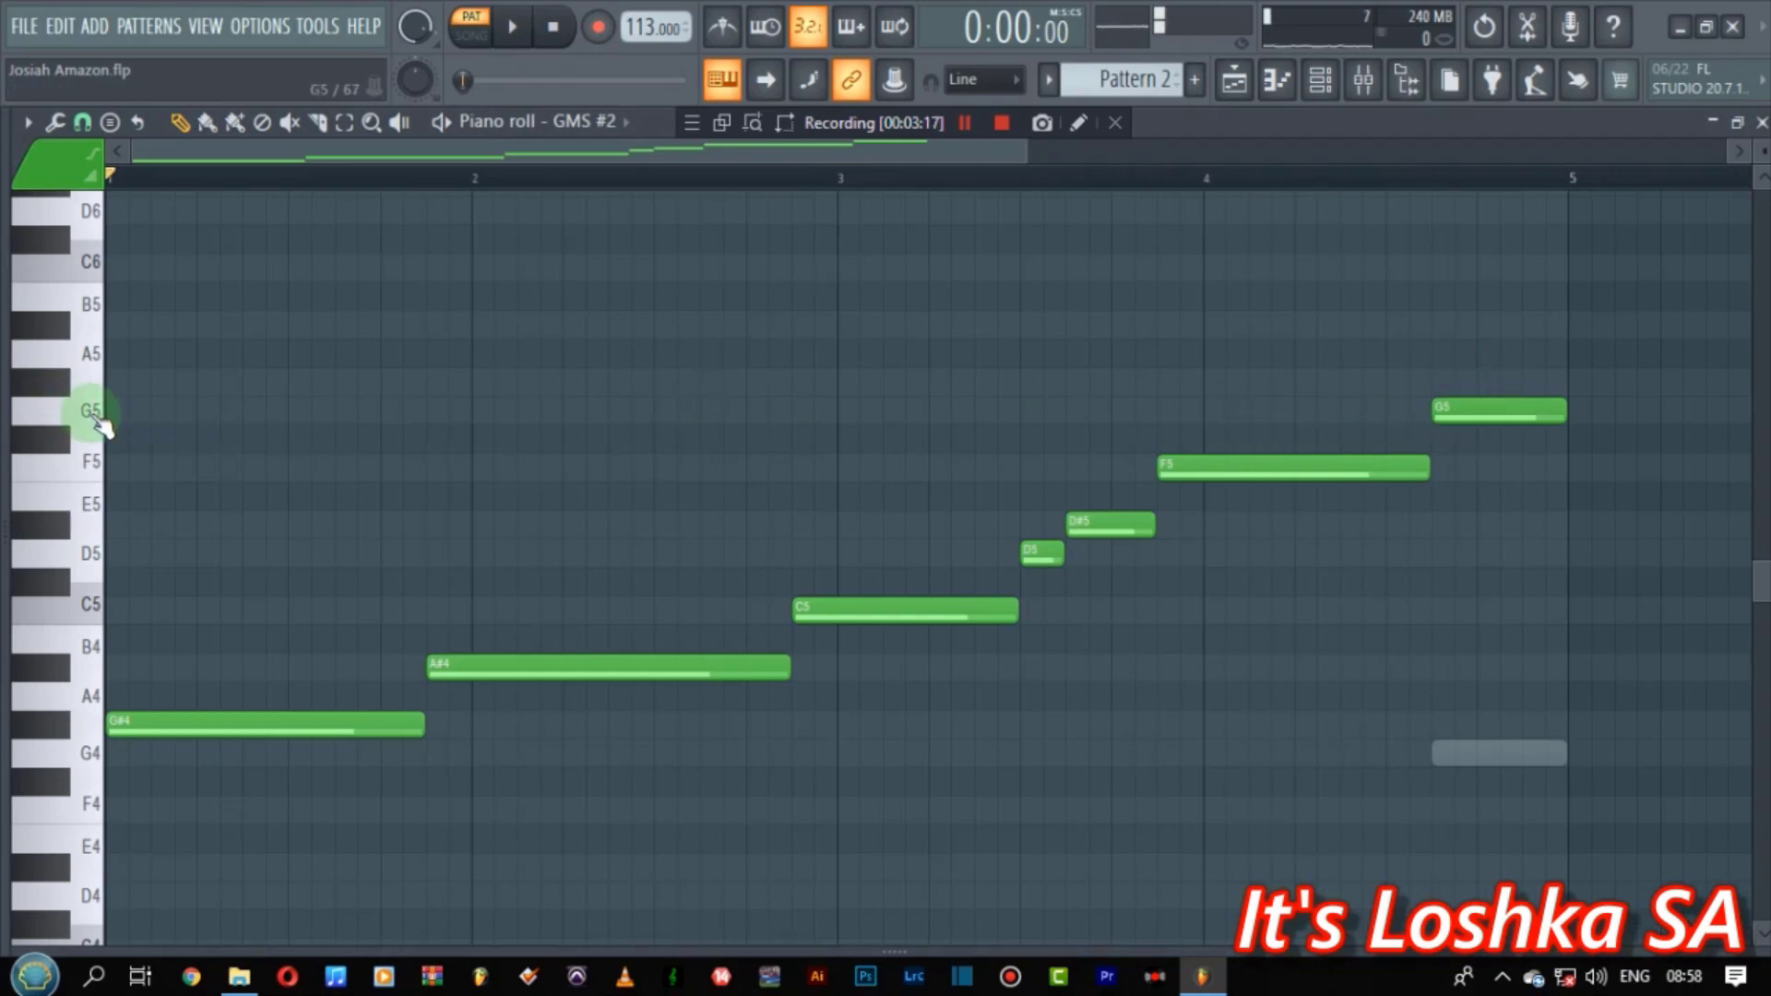
key(space)
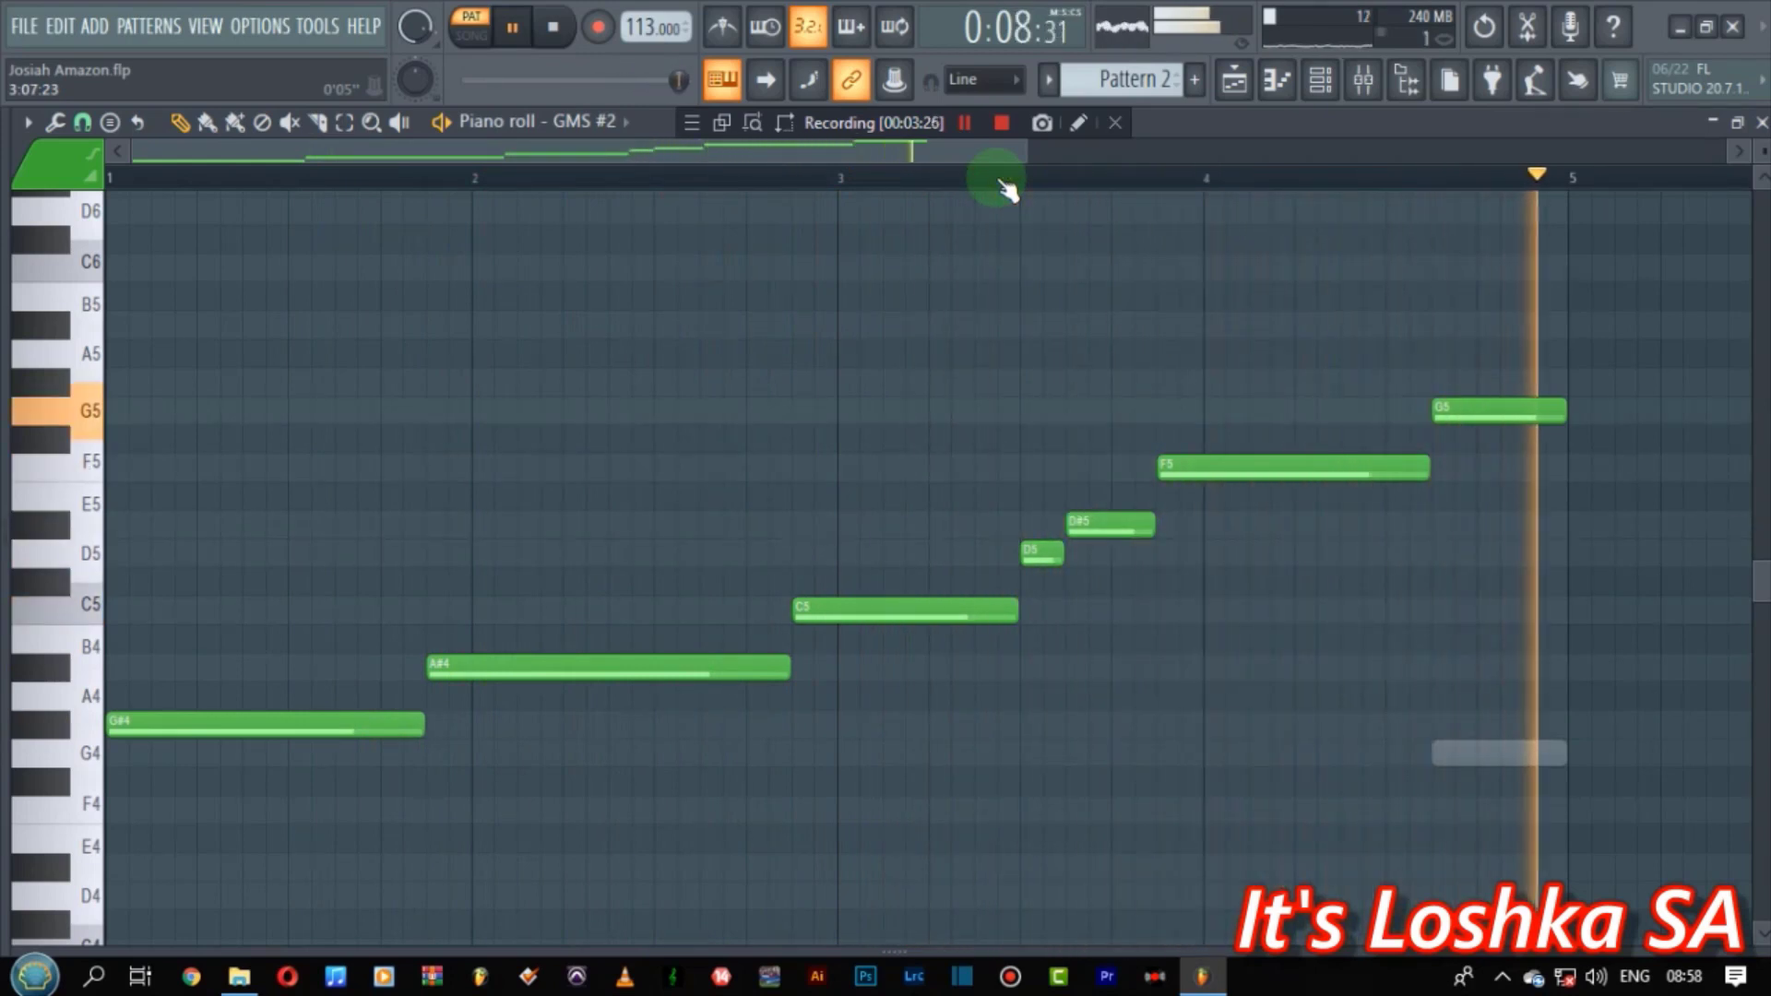
key(space)
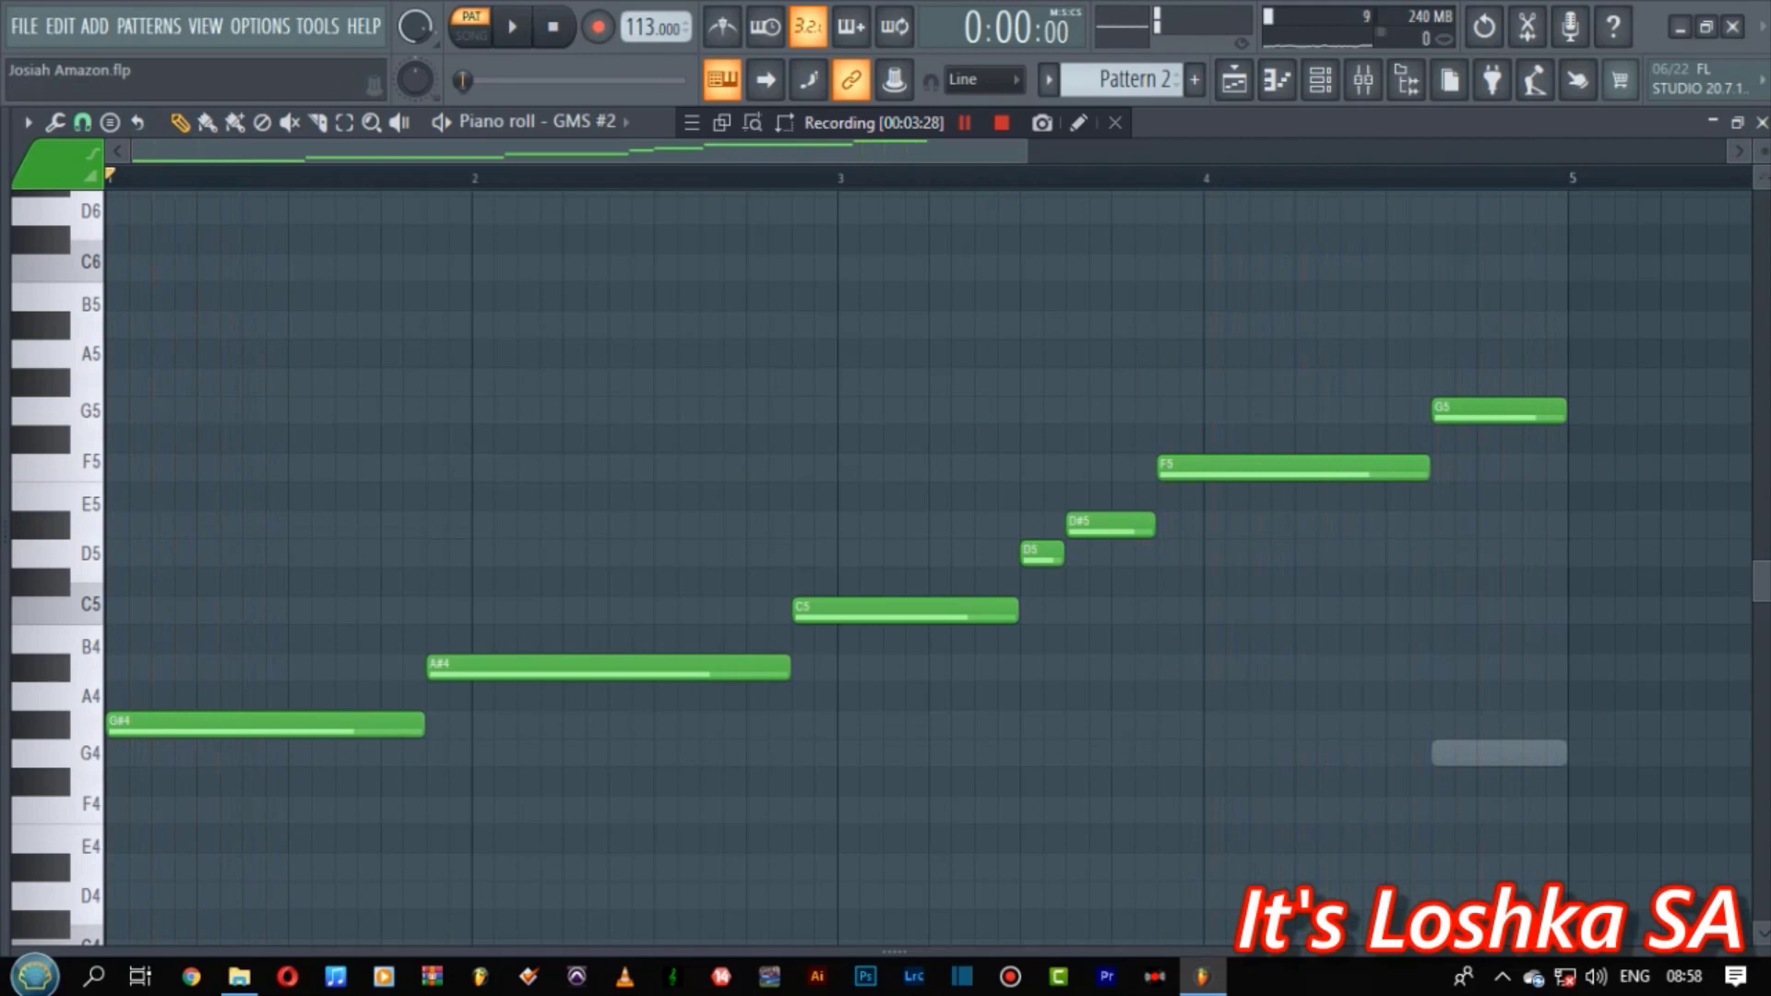
click(1761, 121)
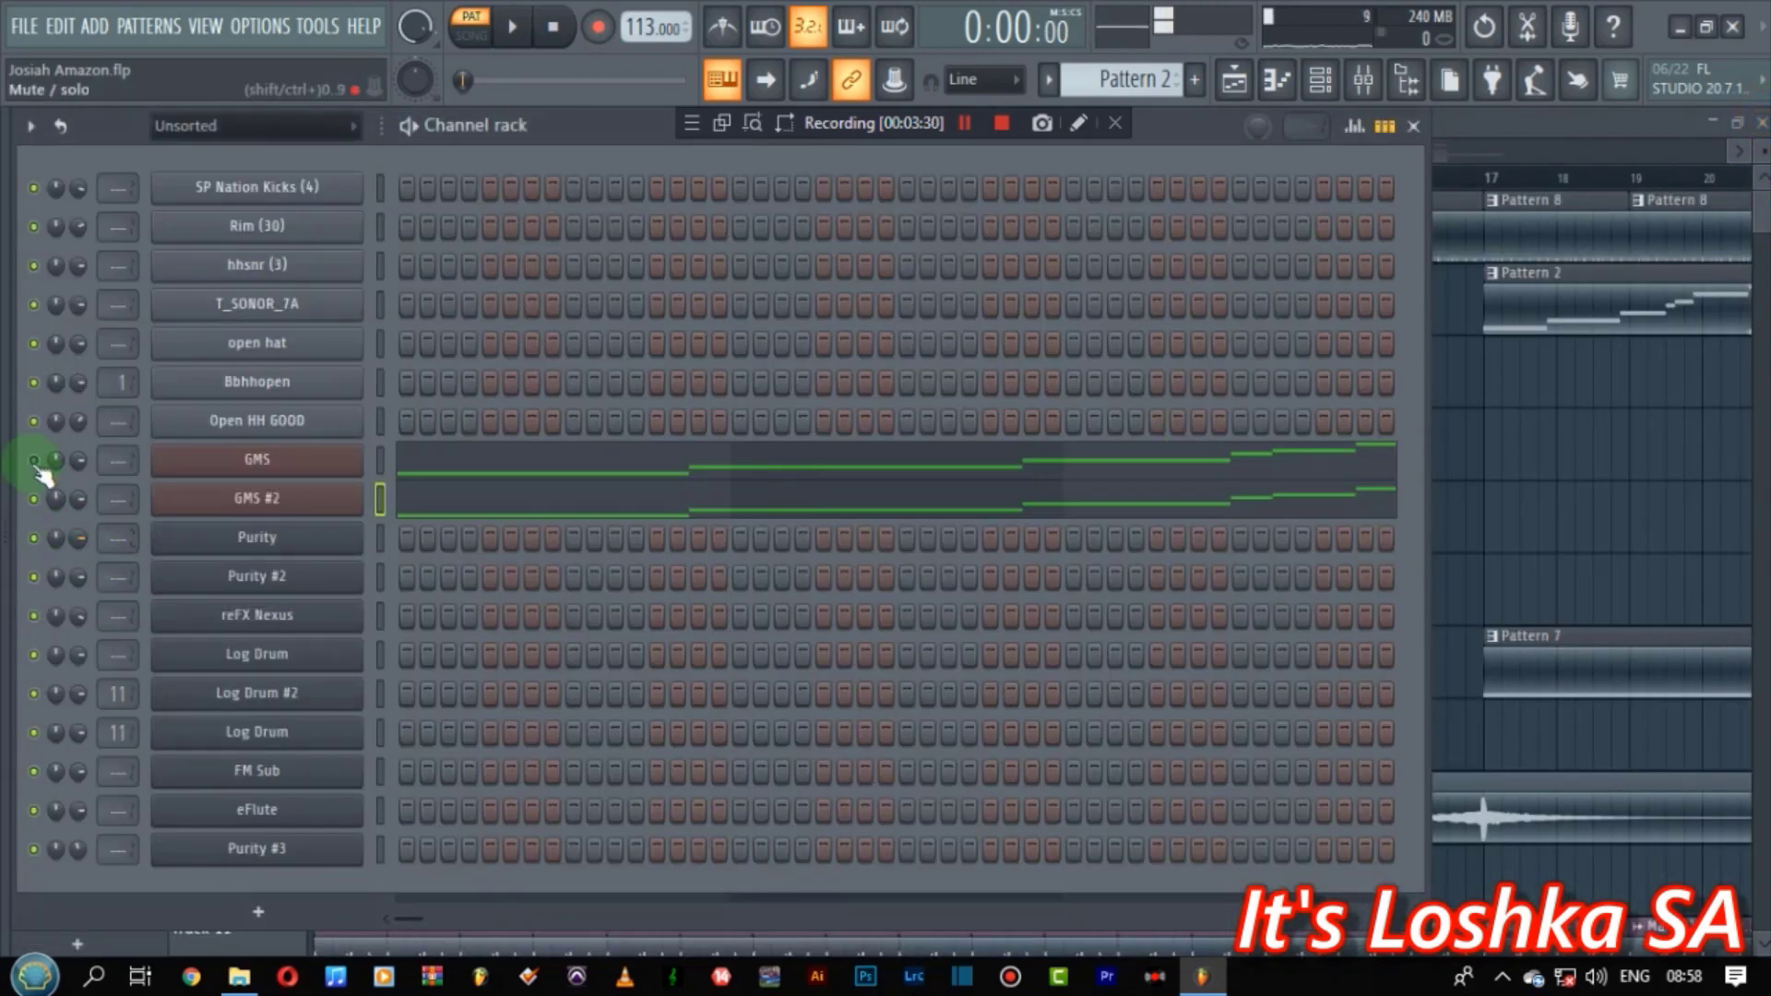
- Unmute the GMS channel and play Pattern 2 with both GMS layers from the GMS piano roll
click(941, 469)
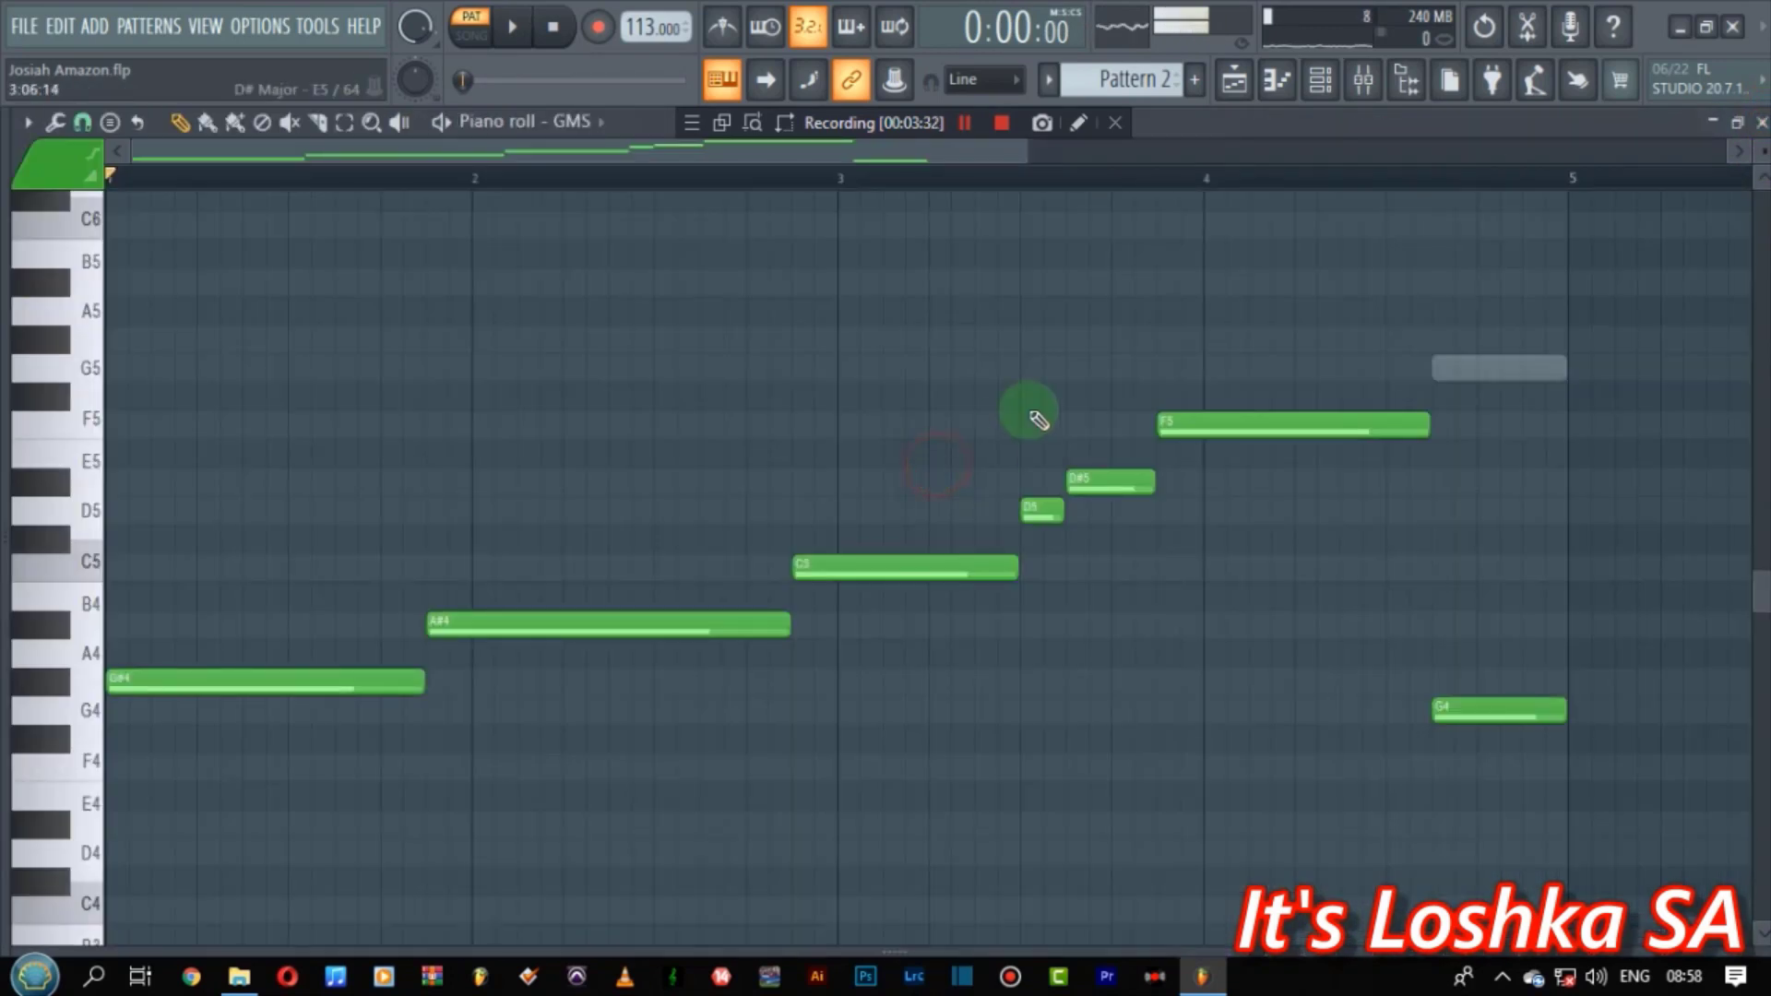
key(space)
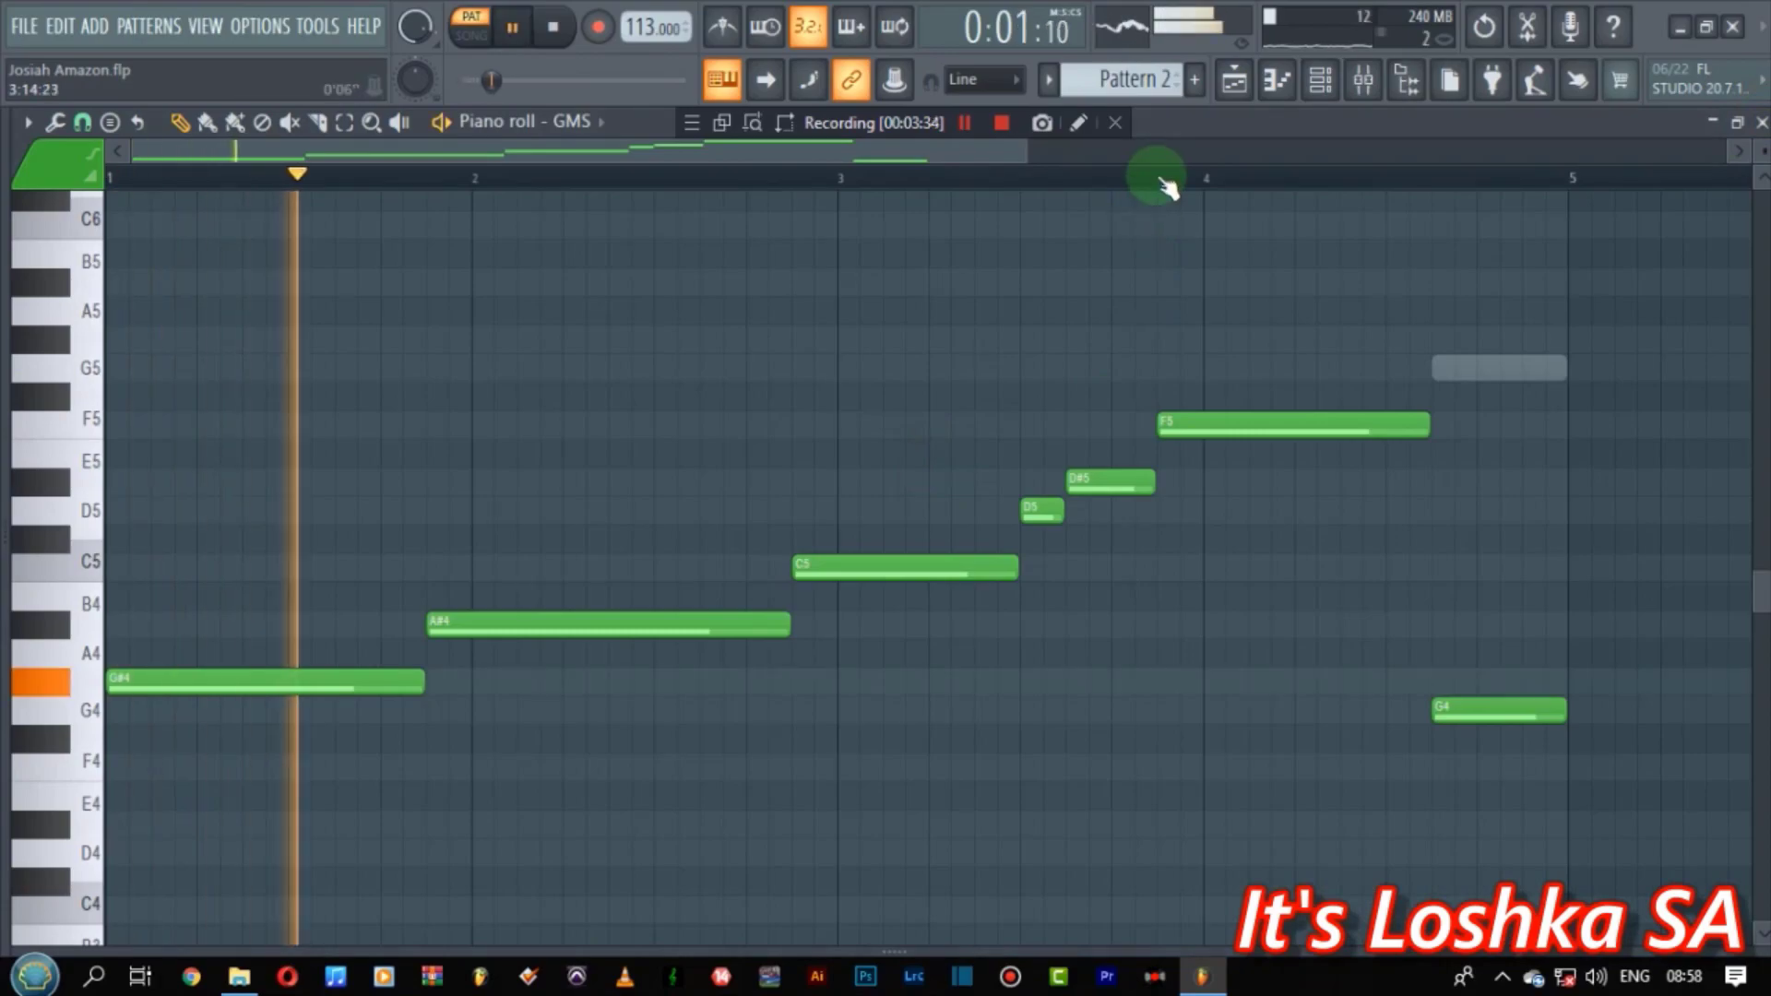
scroll(1167, 180, down, 2)
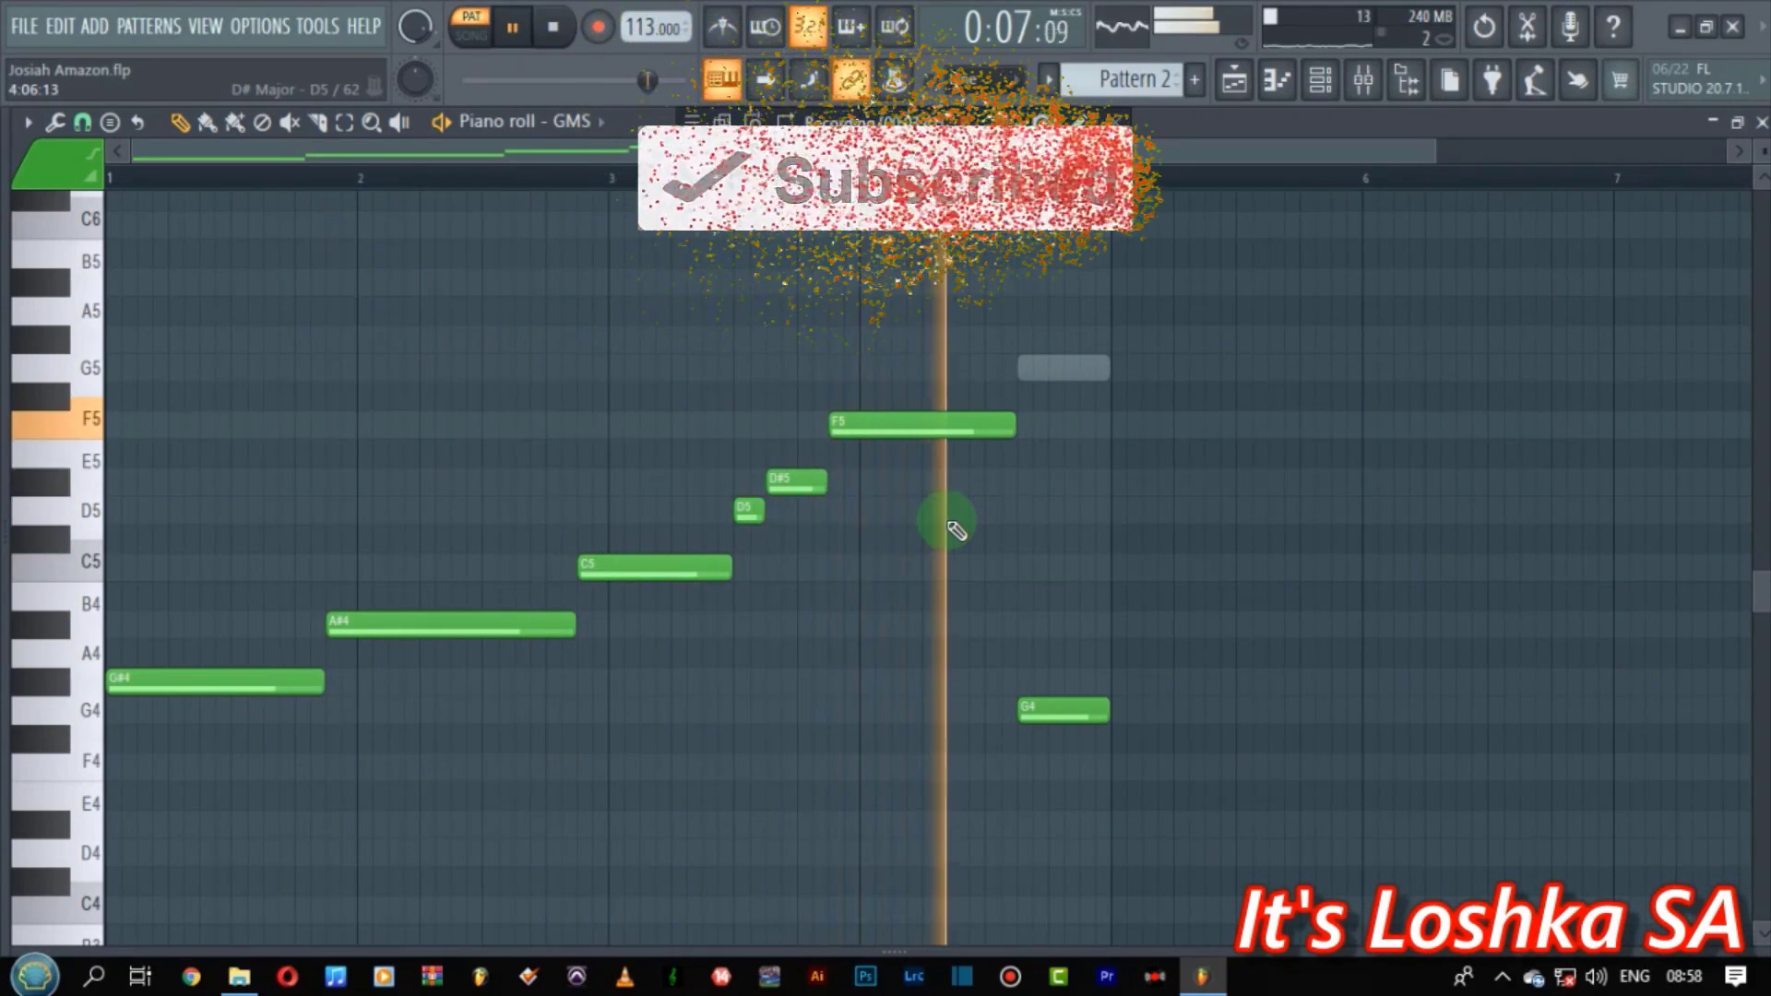
key(space)
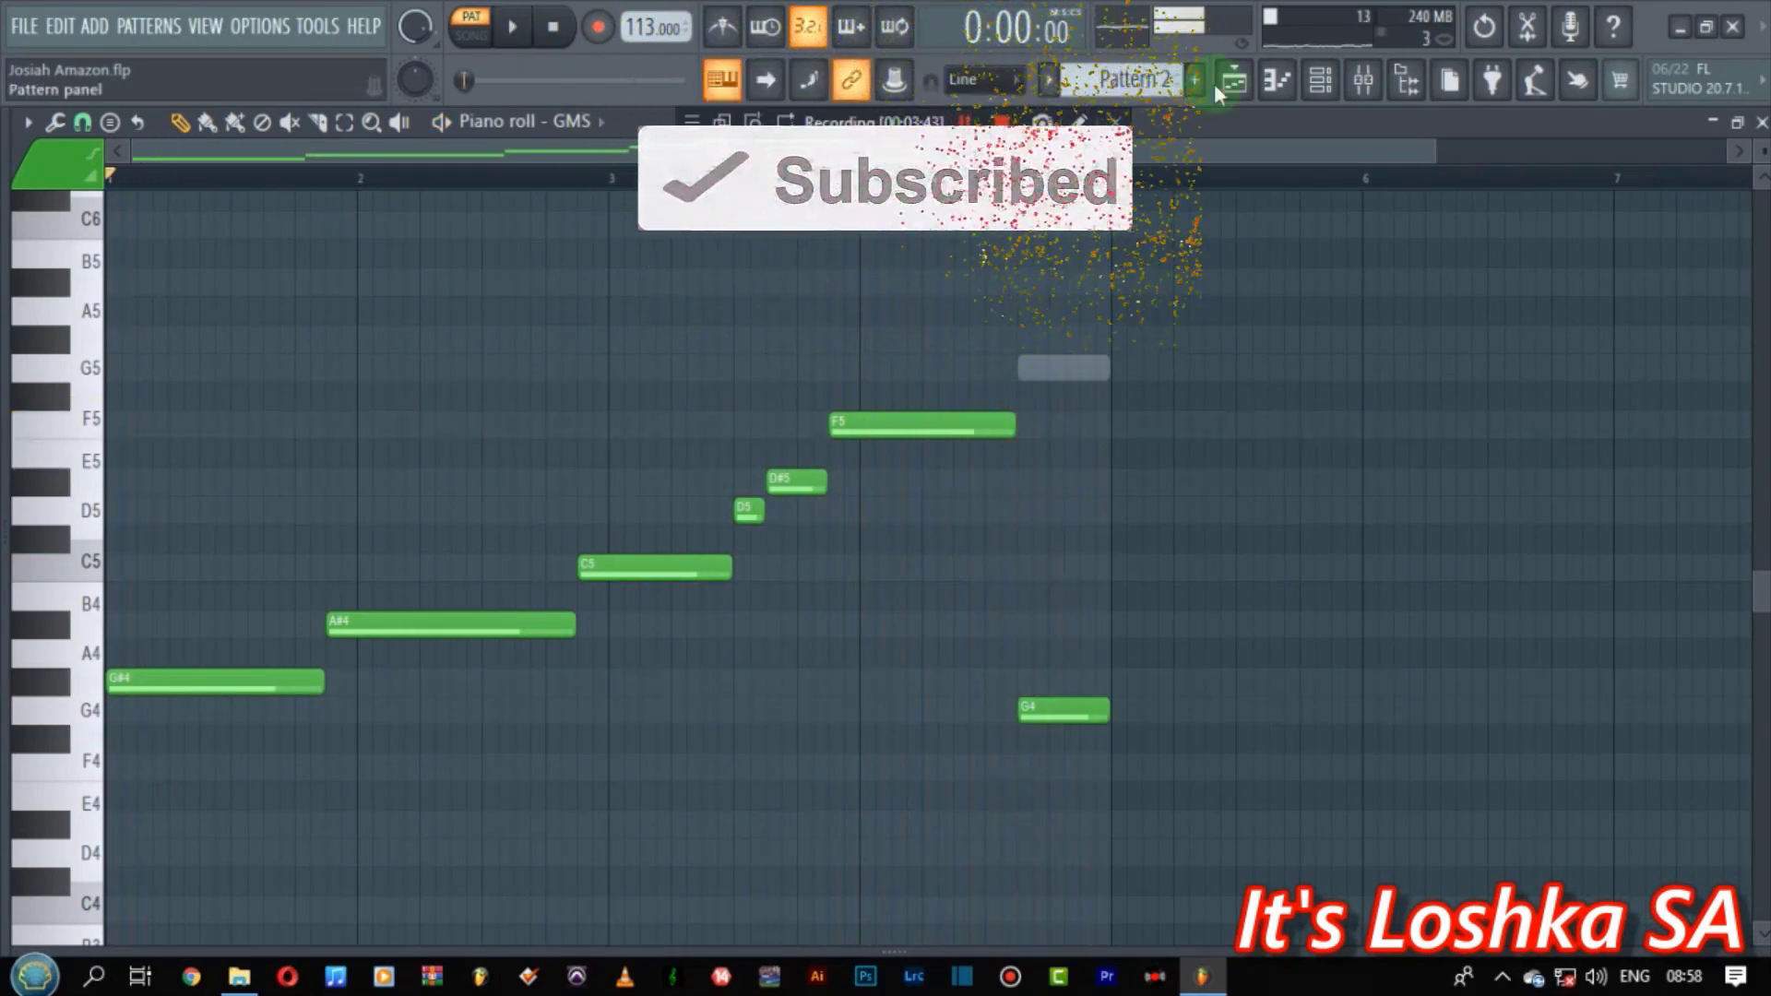
- Select Pattern 7 from its clip on Track 7 of the playlist and show it in the channel rack
click(1236, 81)
scroll(1234, 476, down, 6)
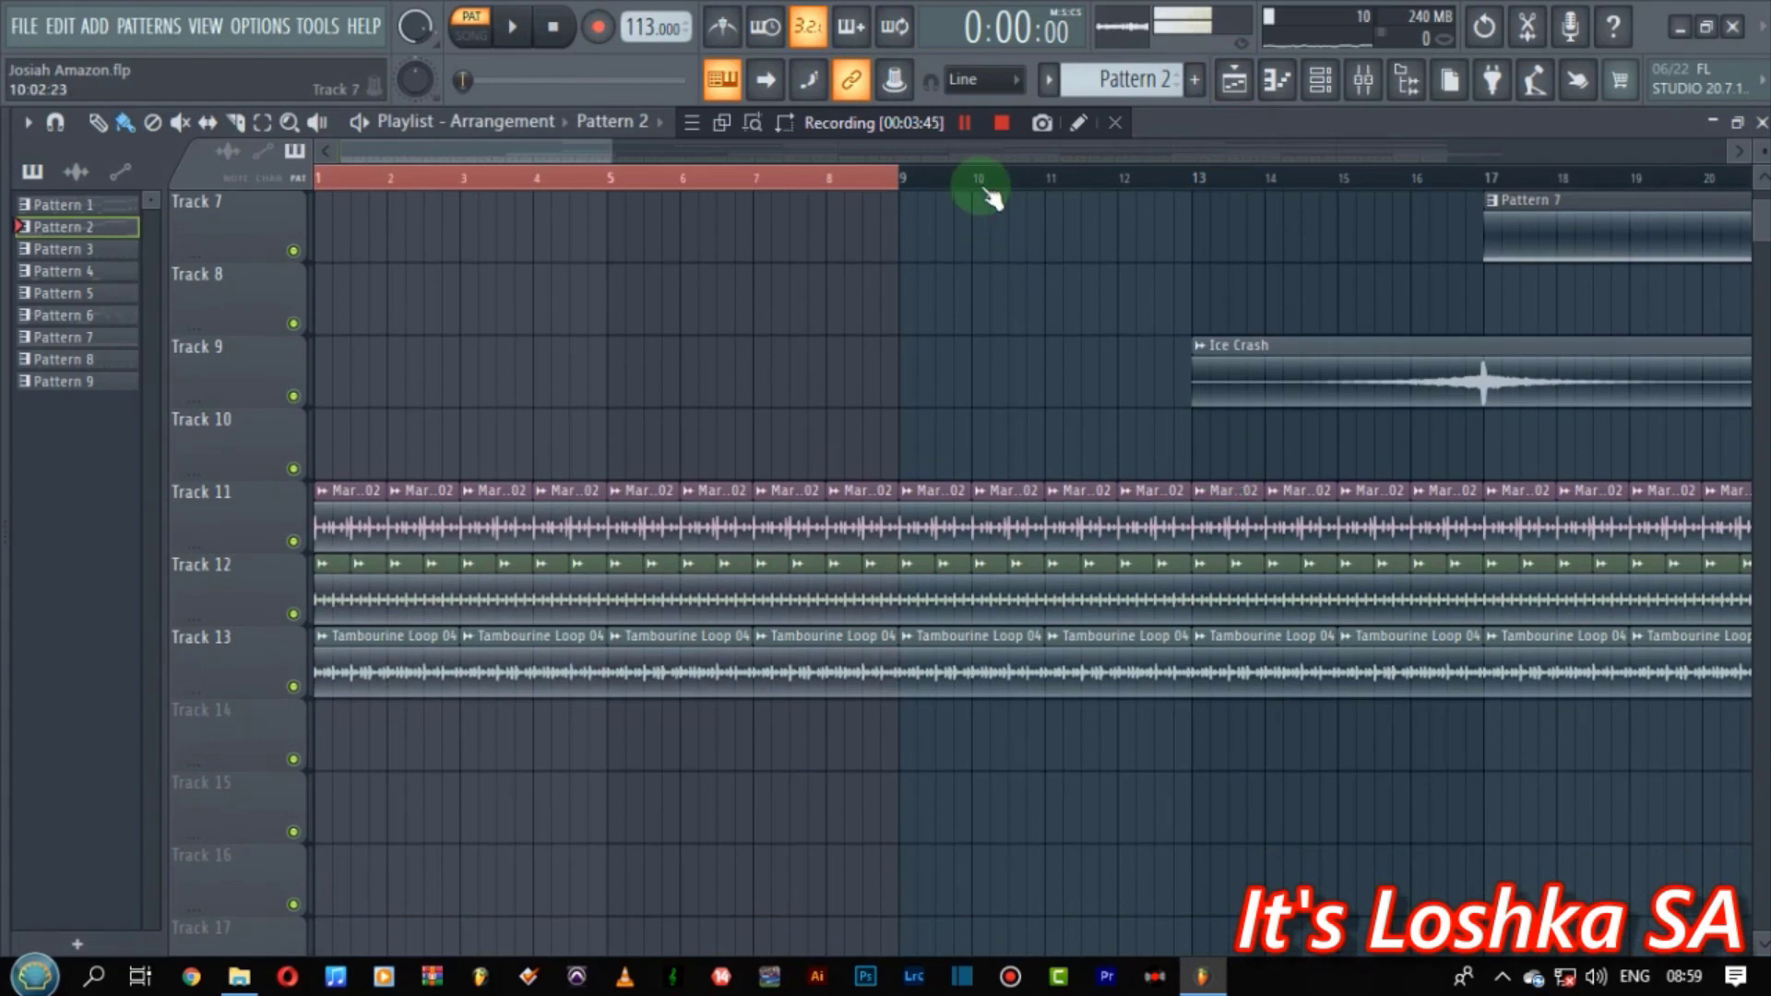
scroll(985, 195, down, 5)
click(815, 243)
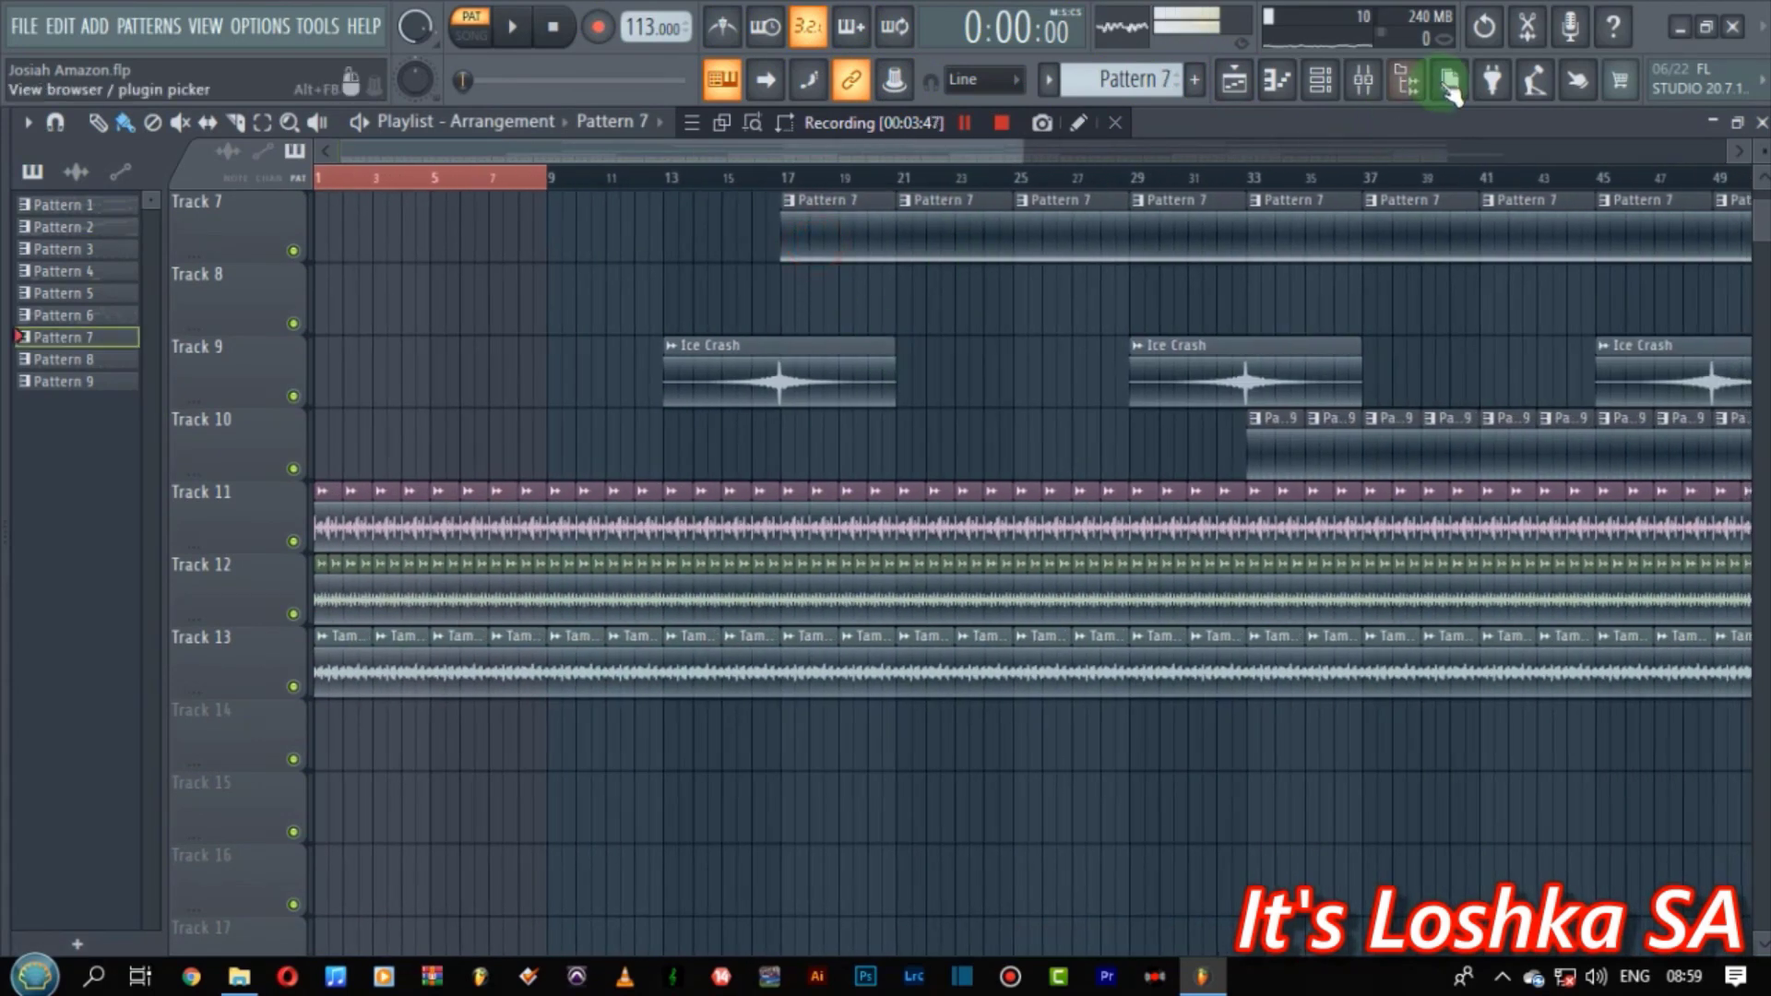
click(1320, 81)
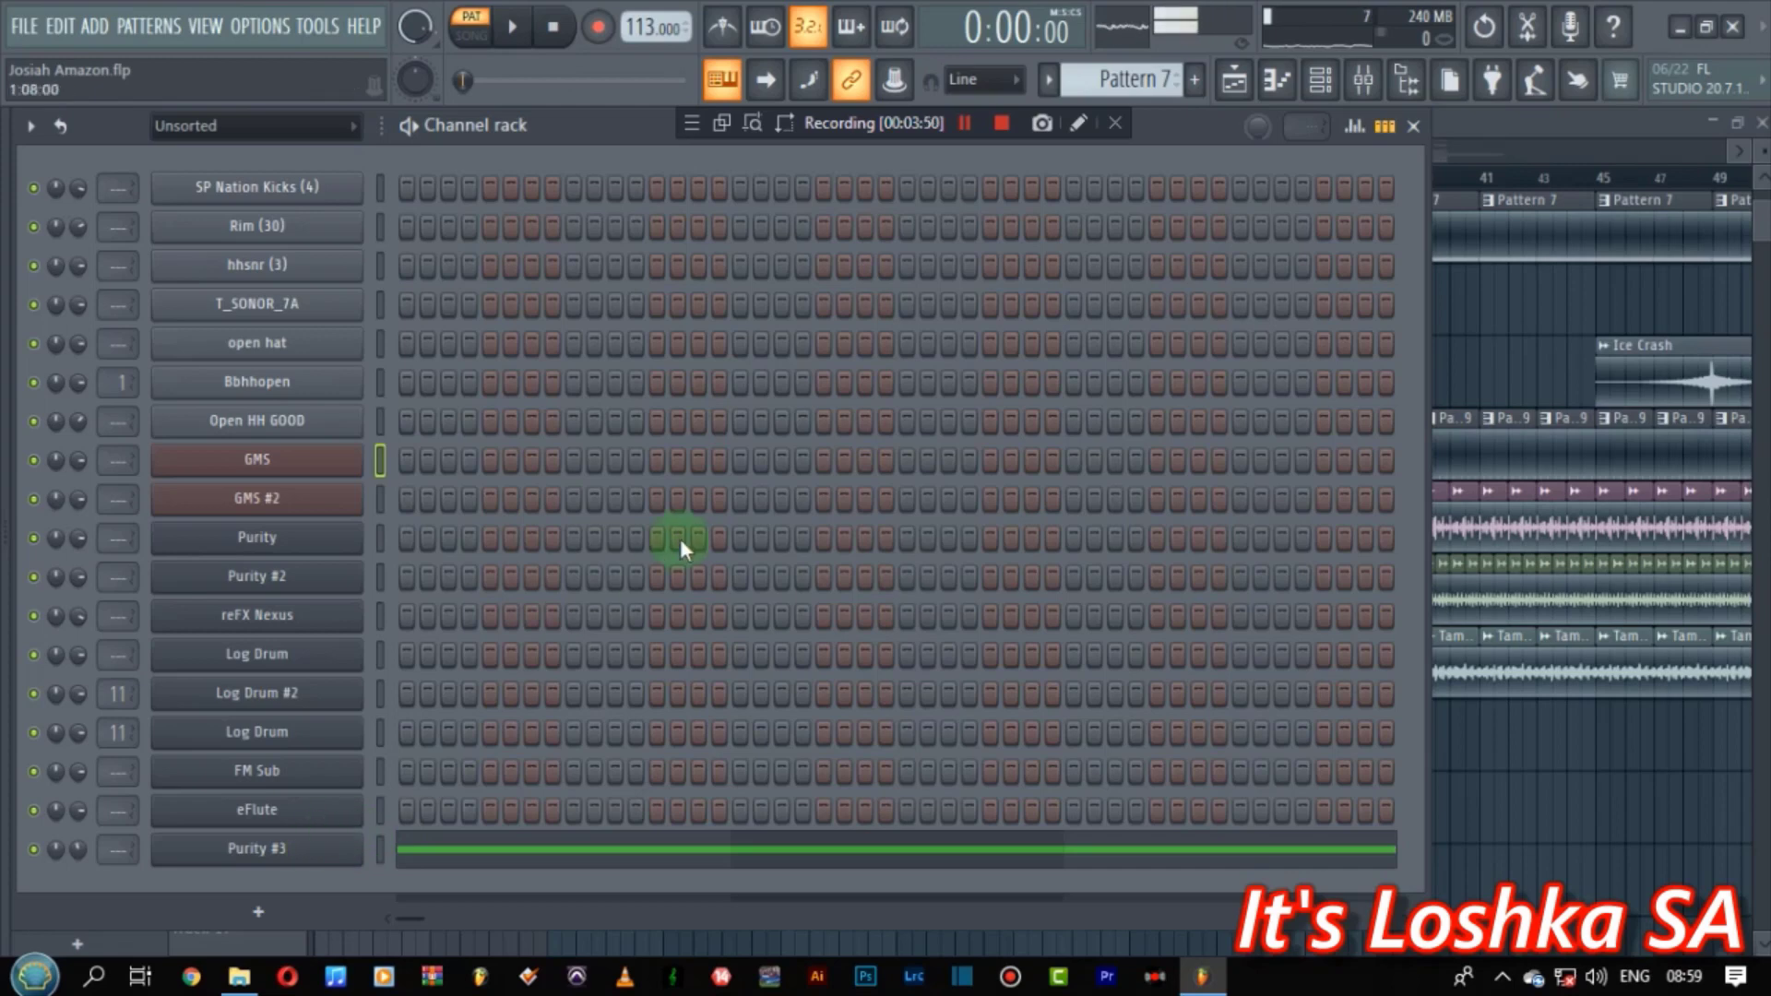
- Check the Sean Pad preset of Purity #3 and play Pattern 7, opening its notes in the piano roll
click(316, 860)
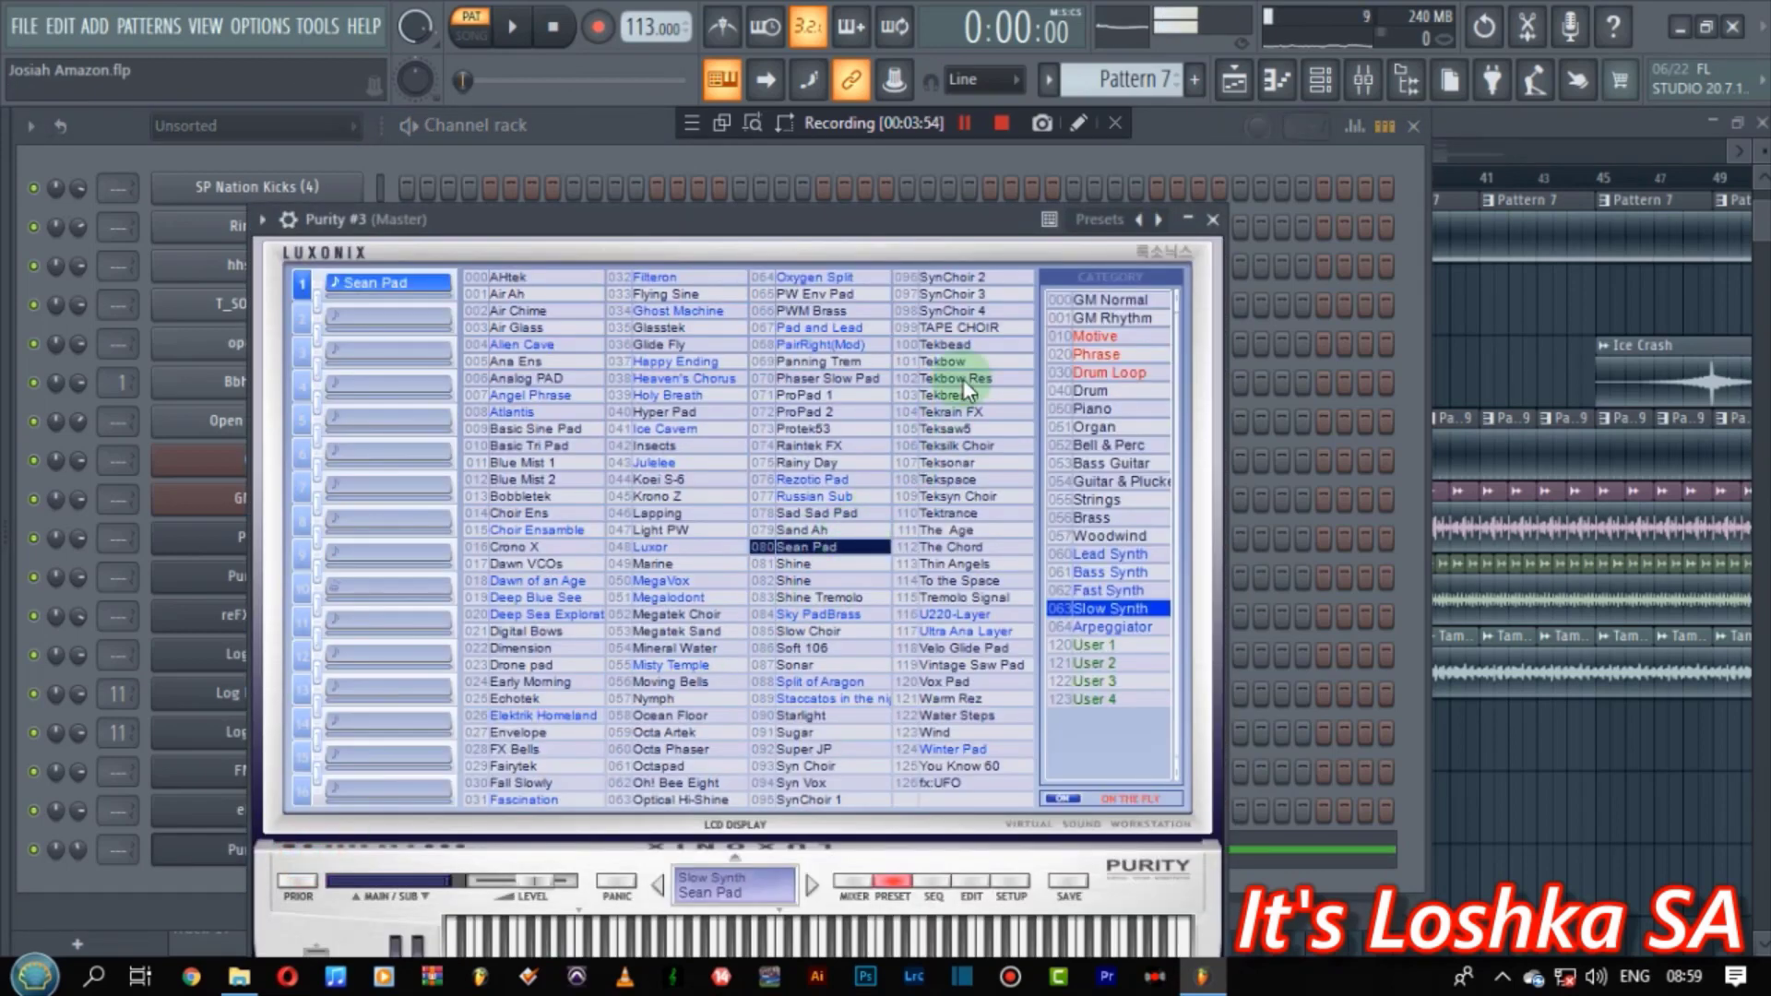
click(1215, 221)
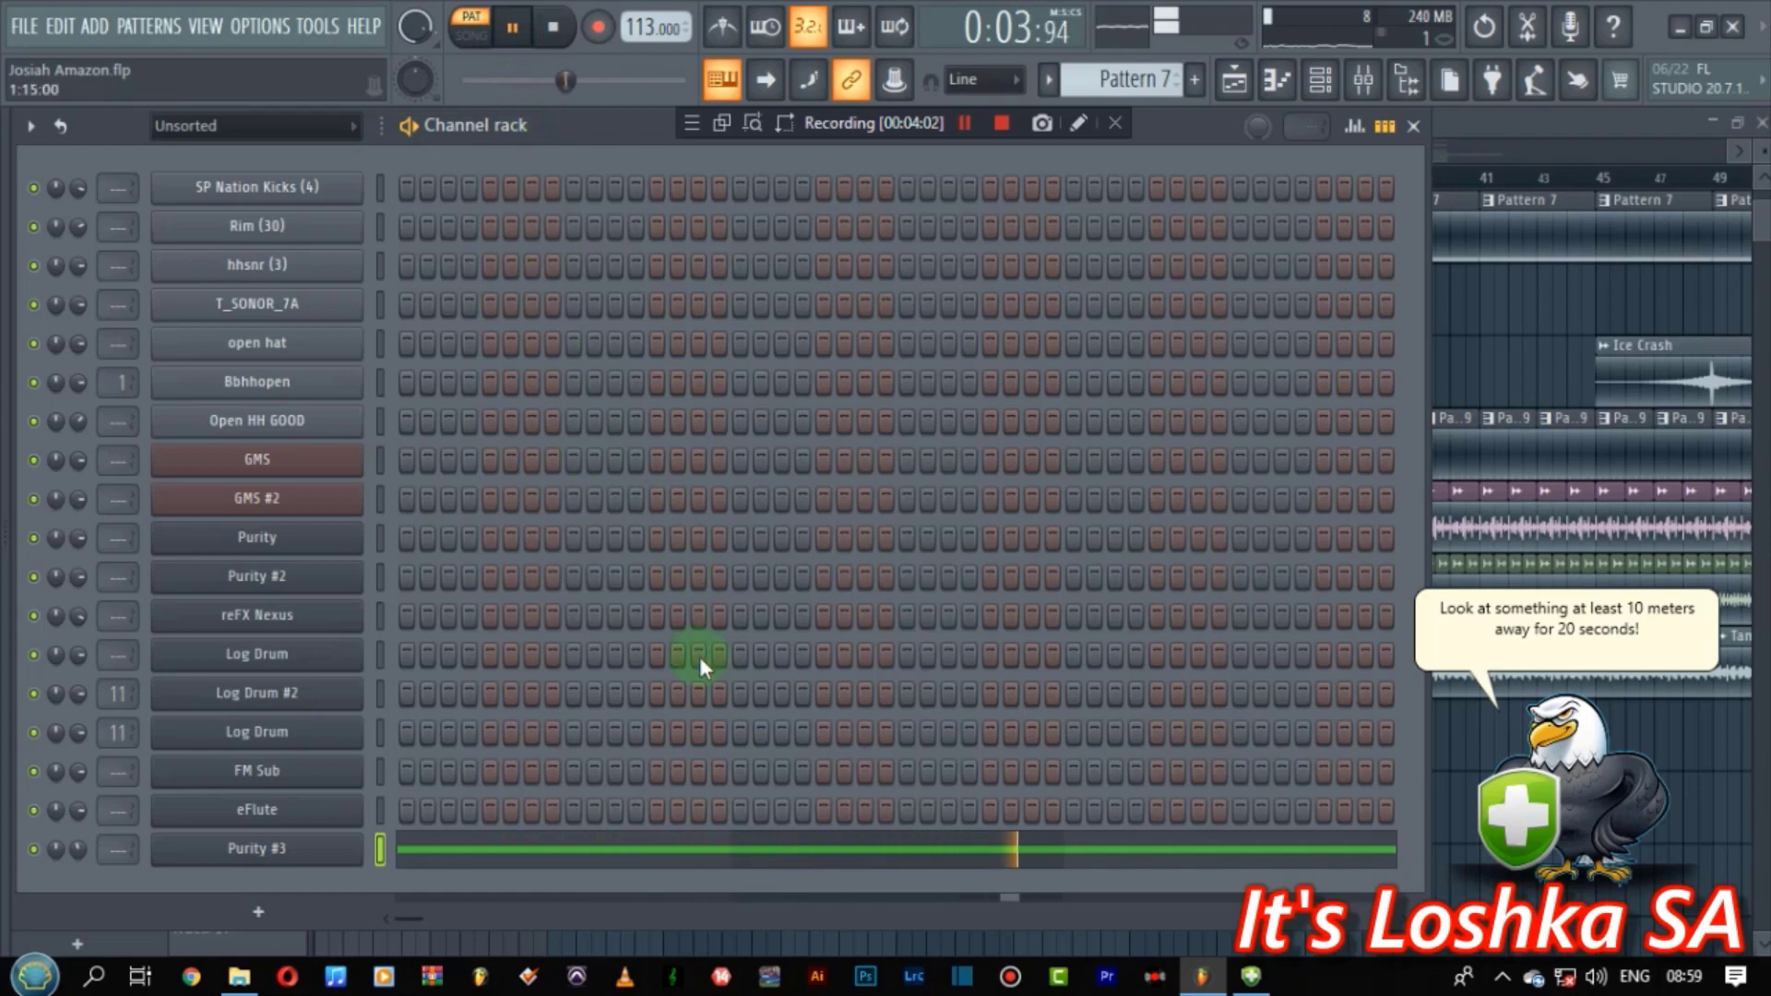
click(646, 848)
key(space)
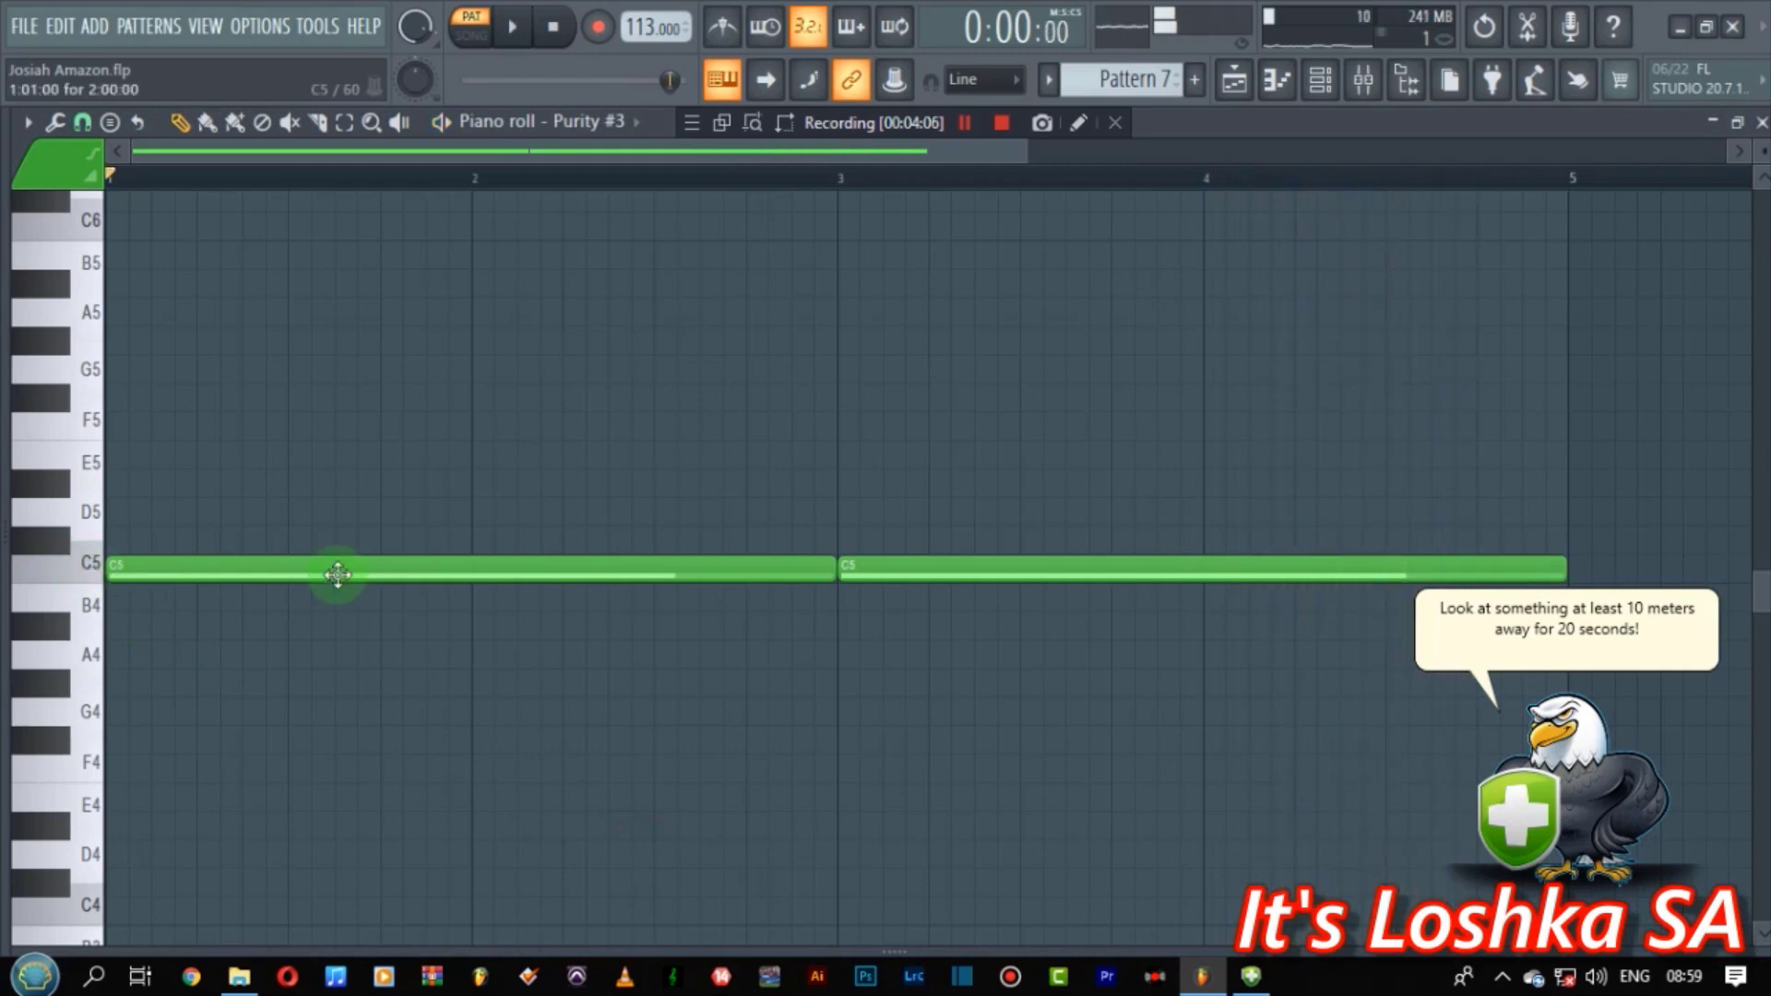
- Add two C4 notes, each two bars long, an octave below the C5 notes of Purity #3, and play them
scroll(130, 704, down, 3)
click(119, 657)
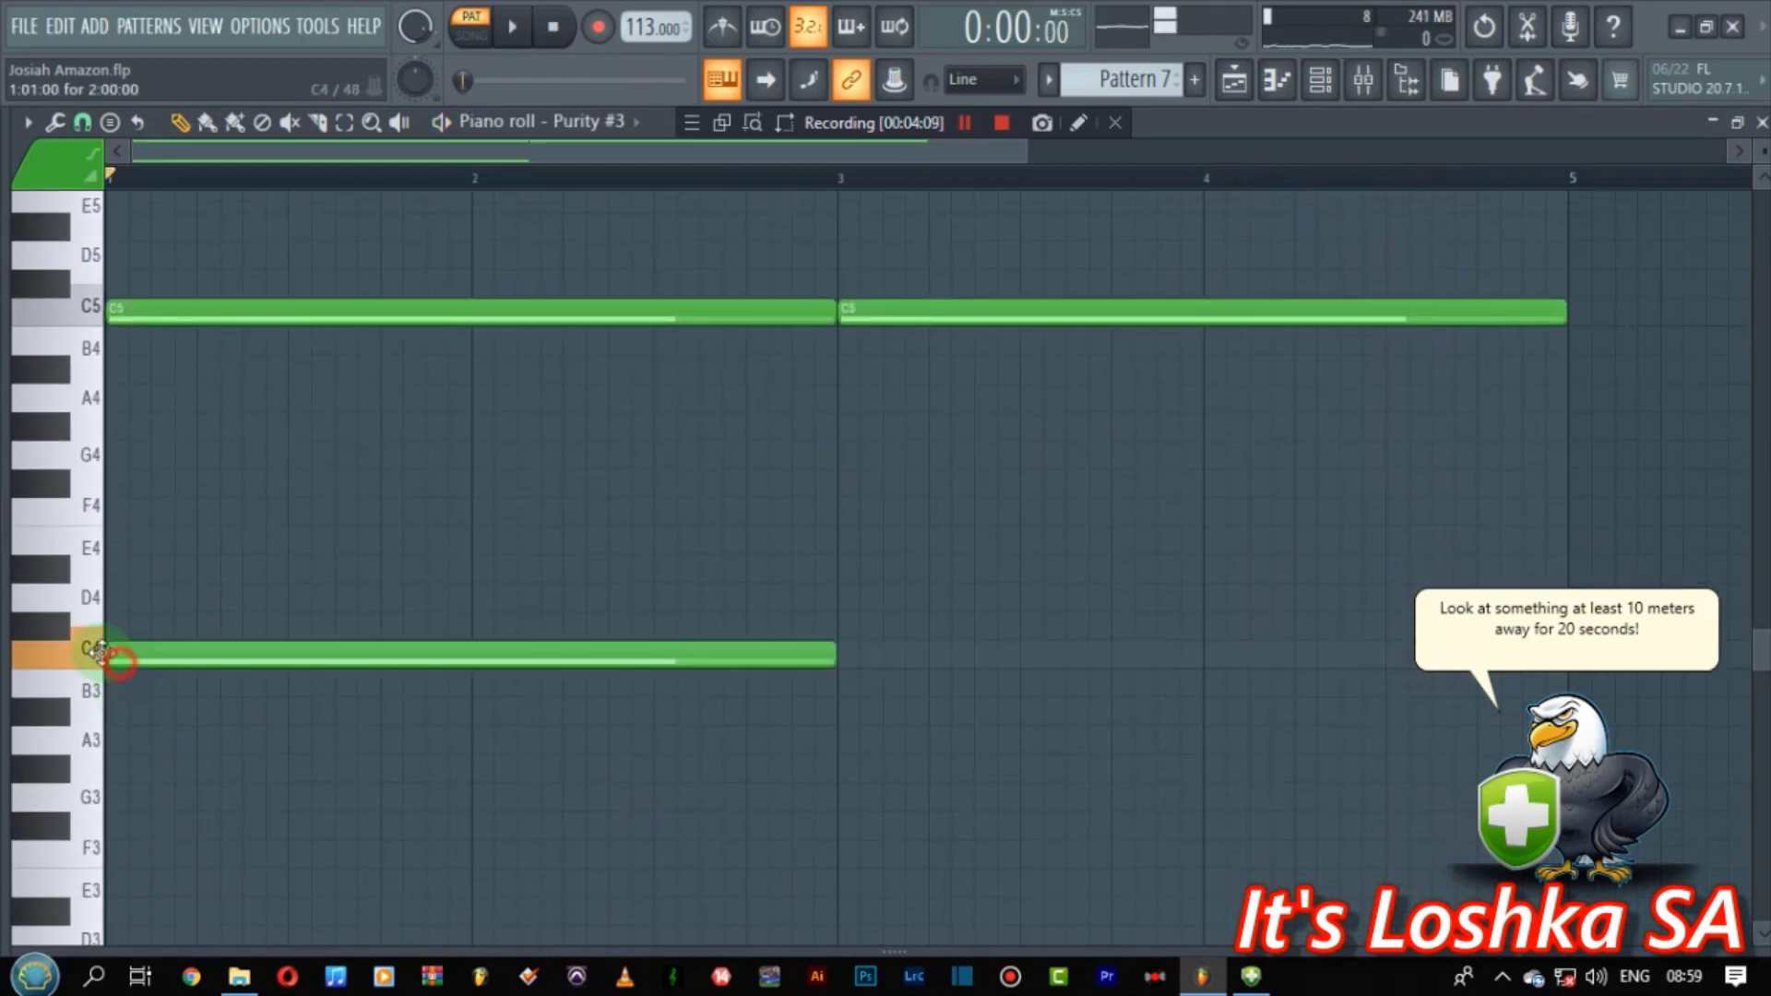
scroll(119, 657, up, 1)
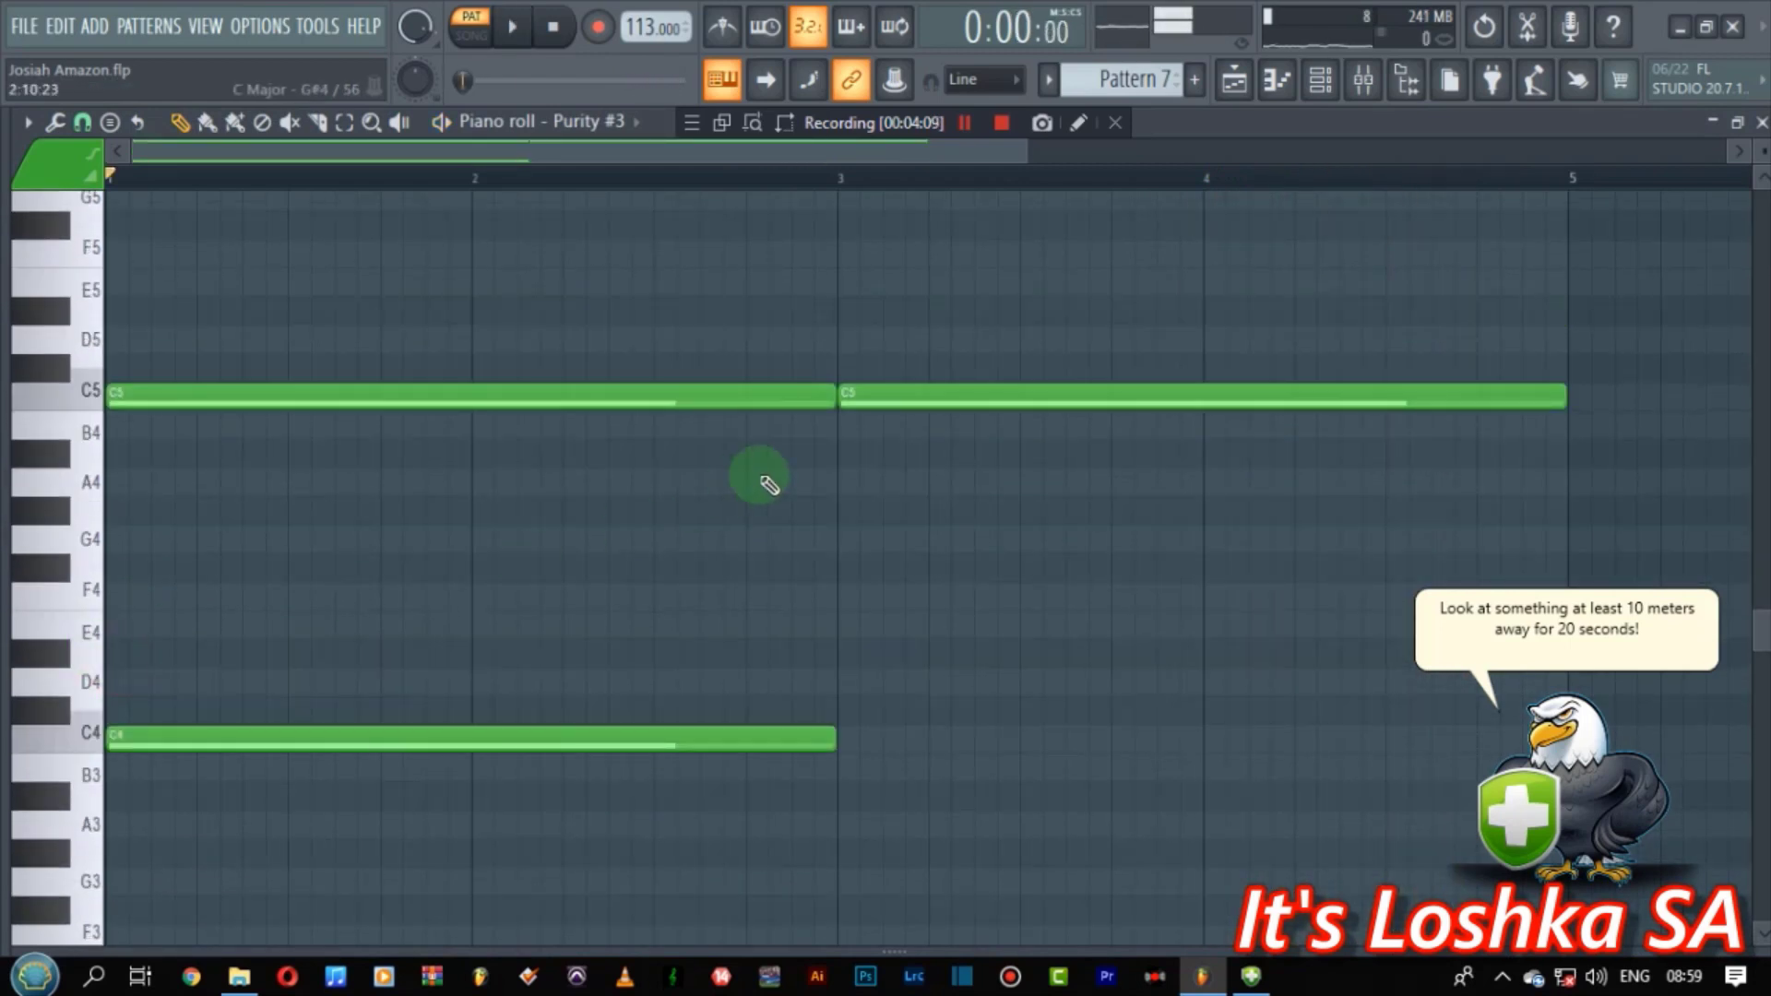
click(845, 754)
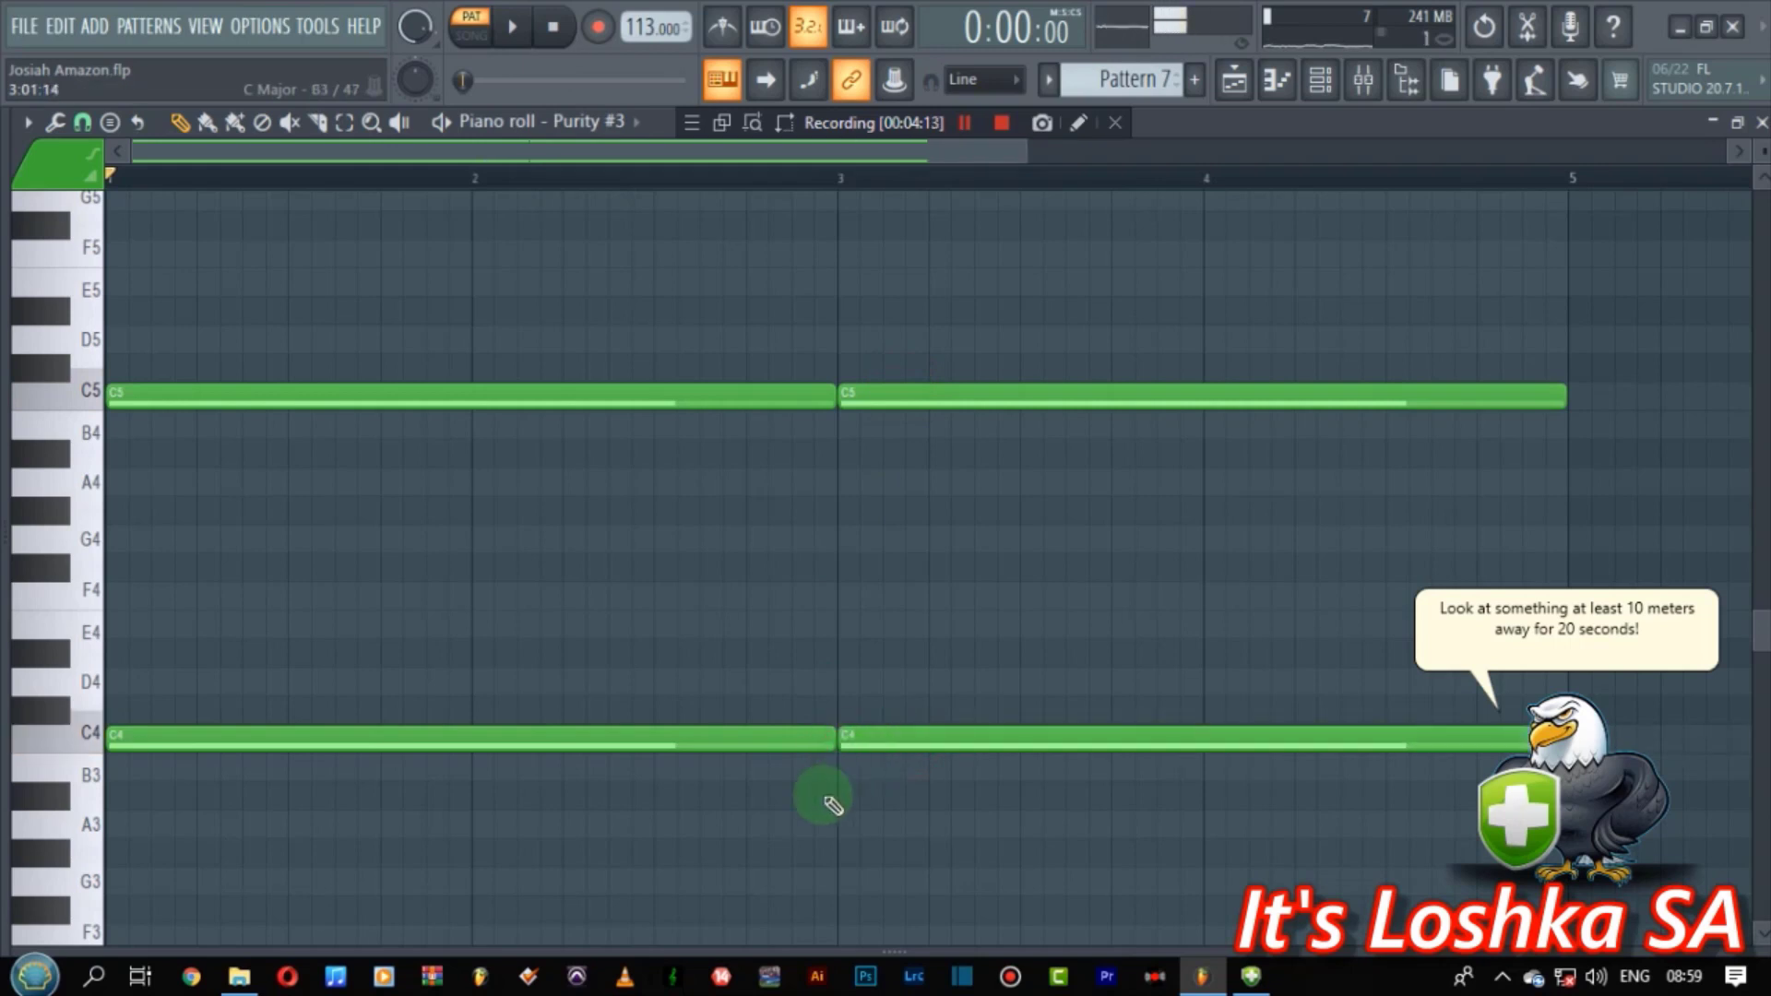
key(space)
key(space)
- Select both C4 notes of Purity #3, lower their velocity to about 25%, and close the piano roll and channel rack
drag(761, 945, 767, 777)
click(978, 612)
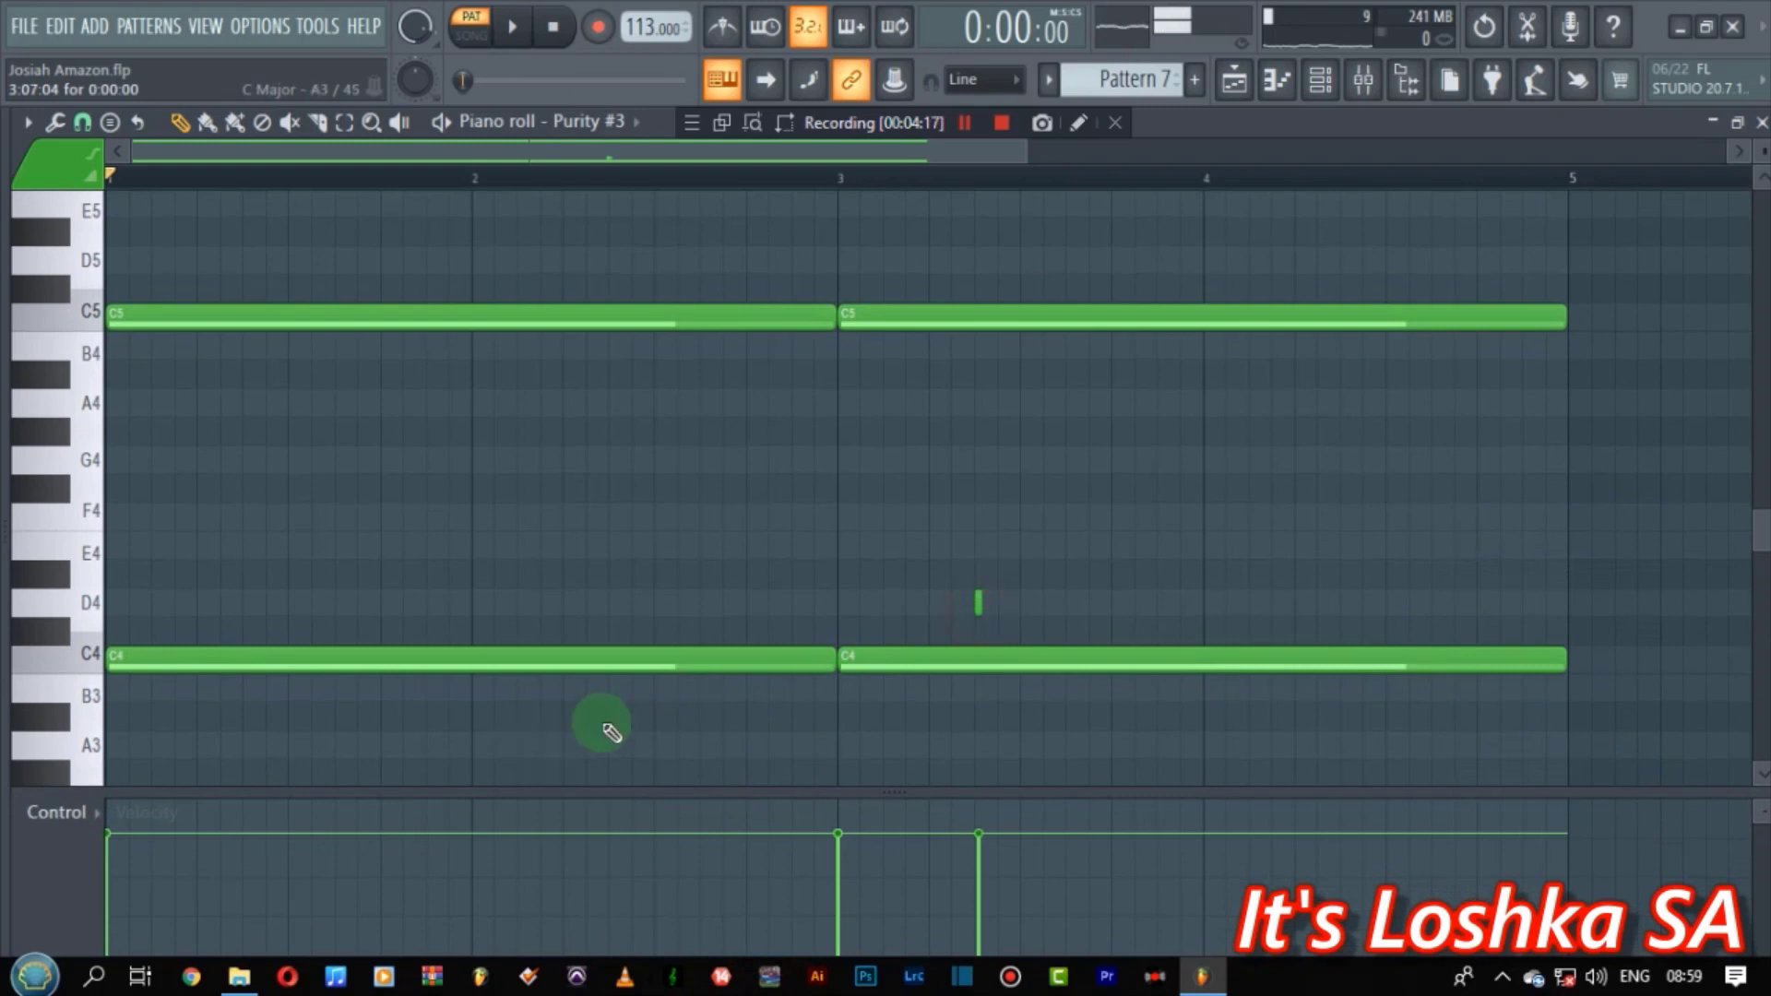
drag(1025, 623, 636, 734)
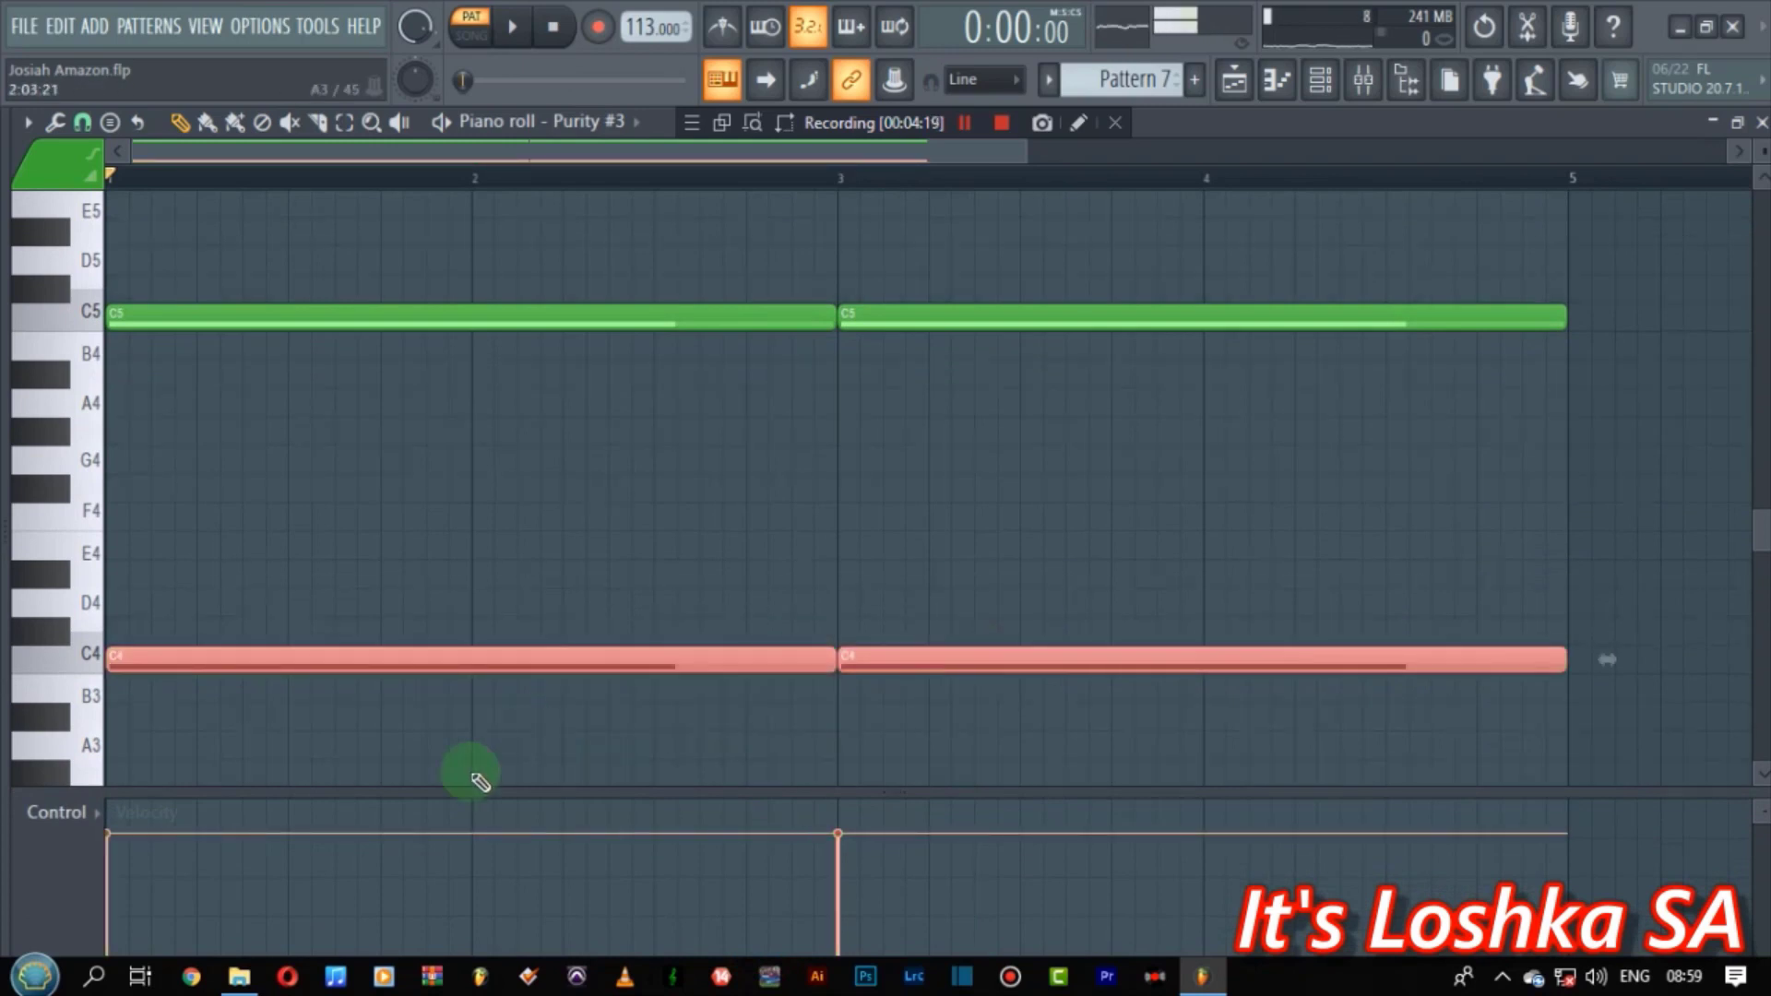
drag(310, 790, 247, 509)
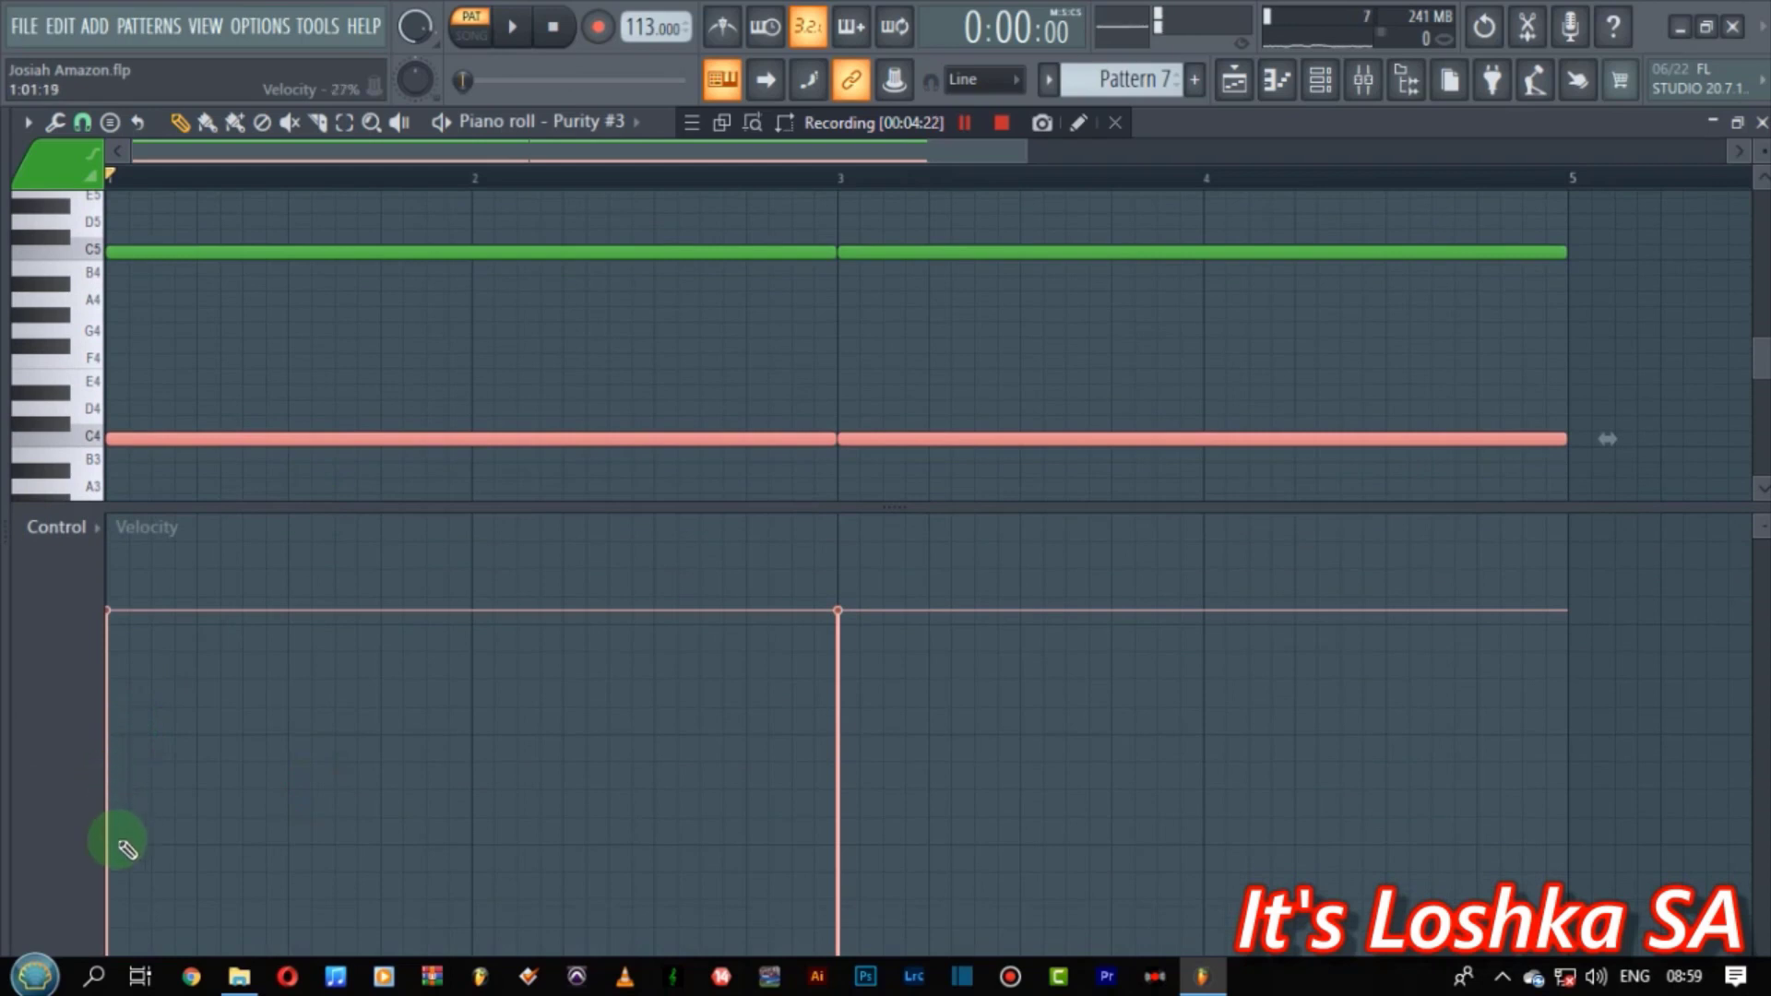
drag(112, 850, 109, 848)
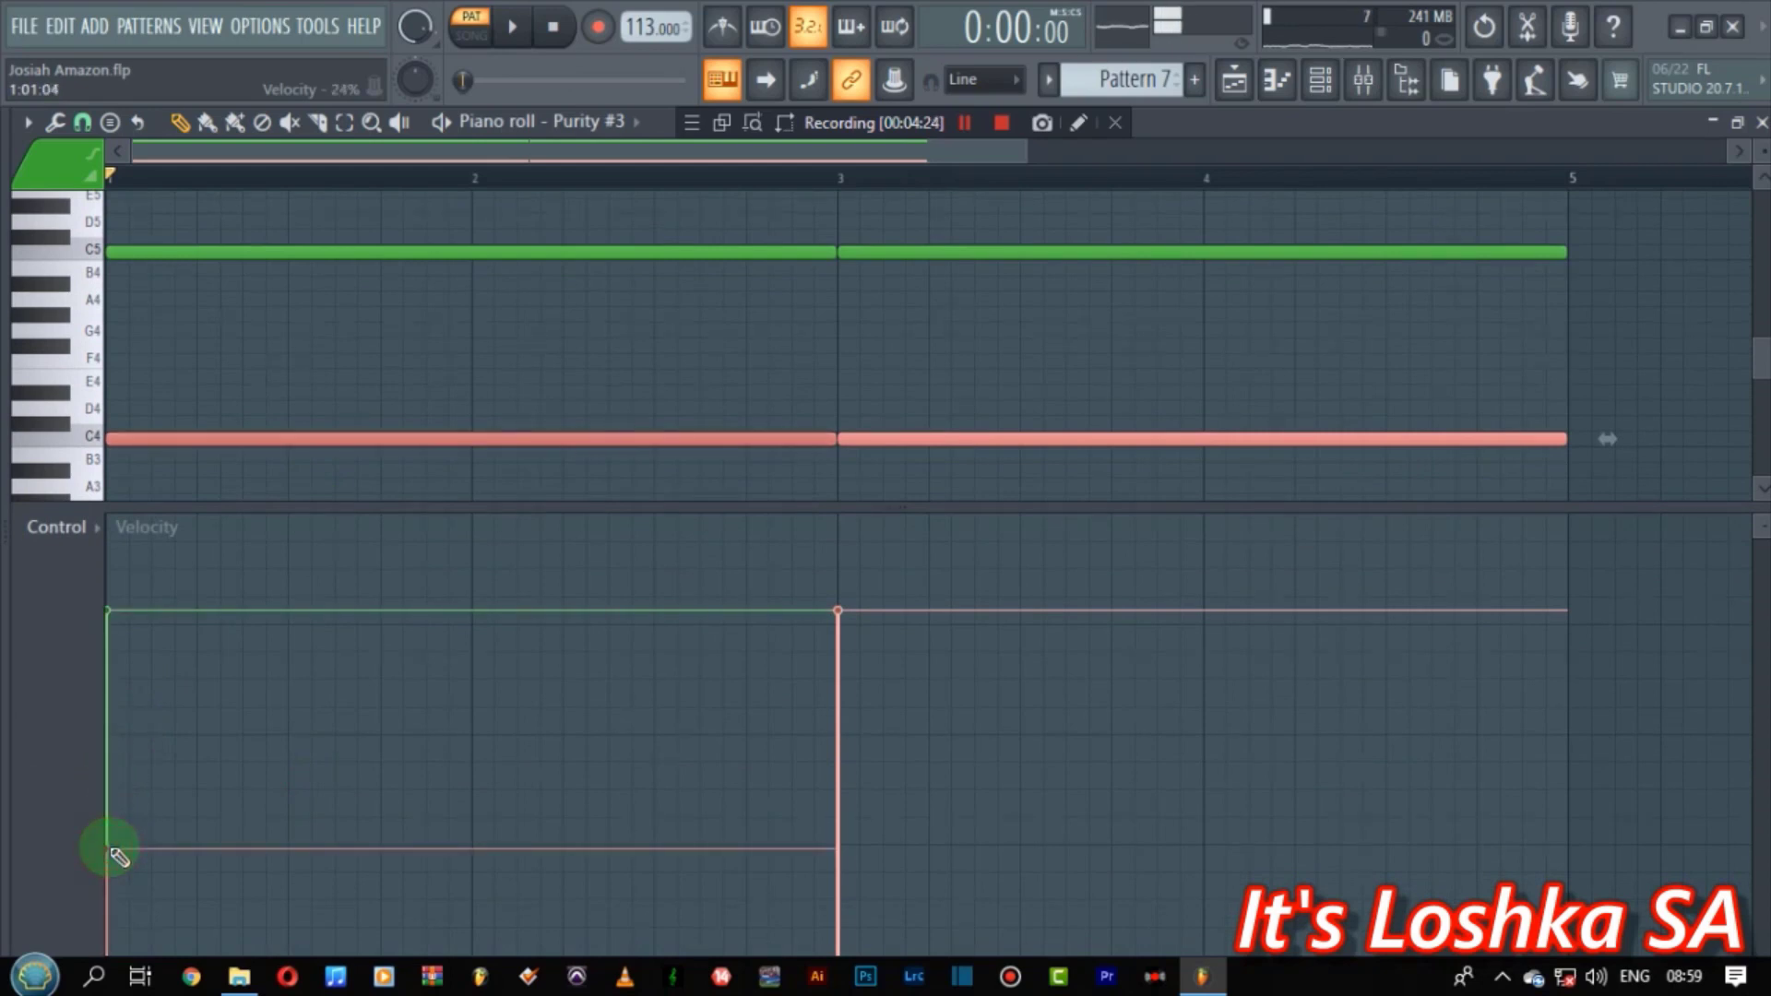
key(space)
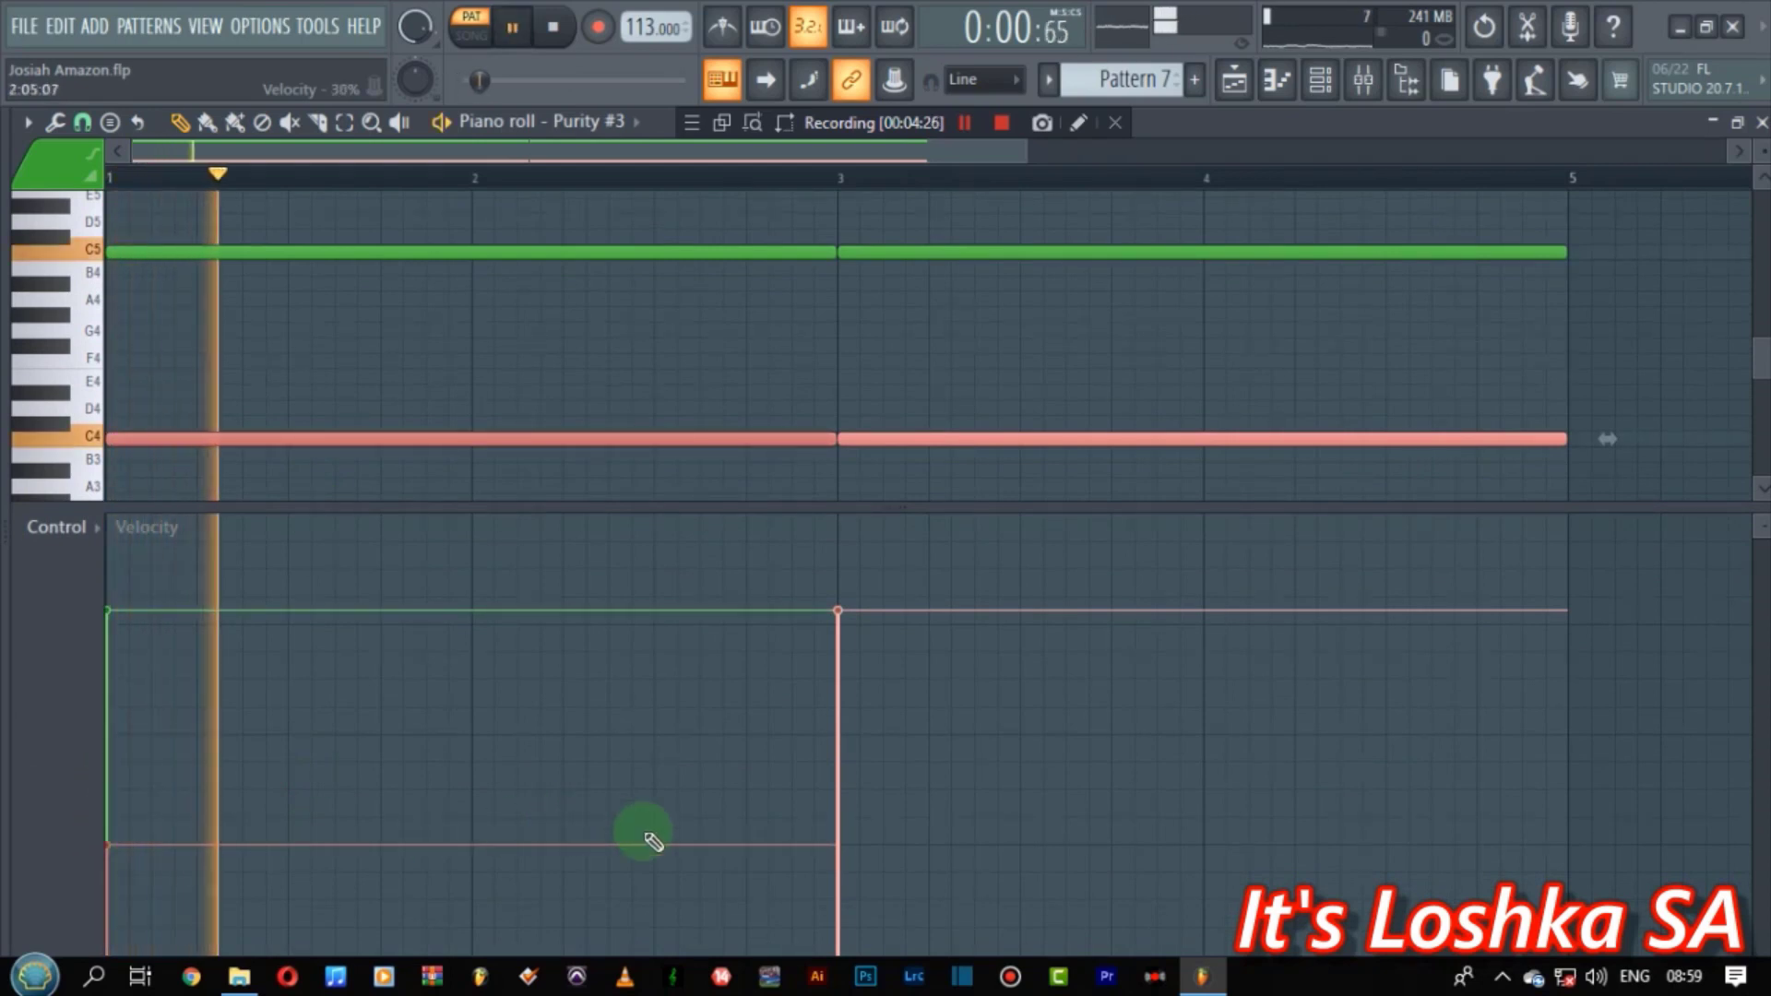
drag(836, 852, 842, 850)
key(space)
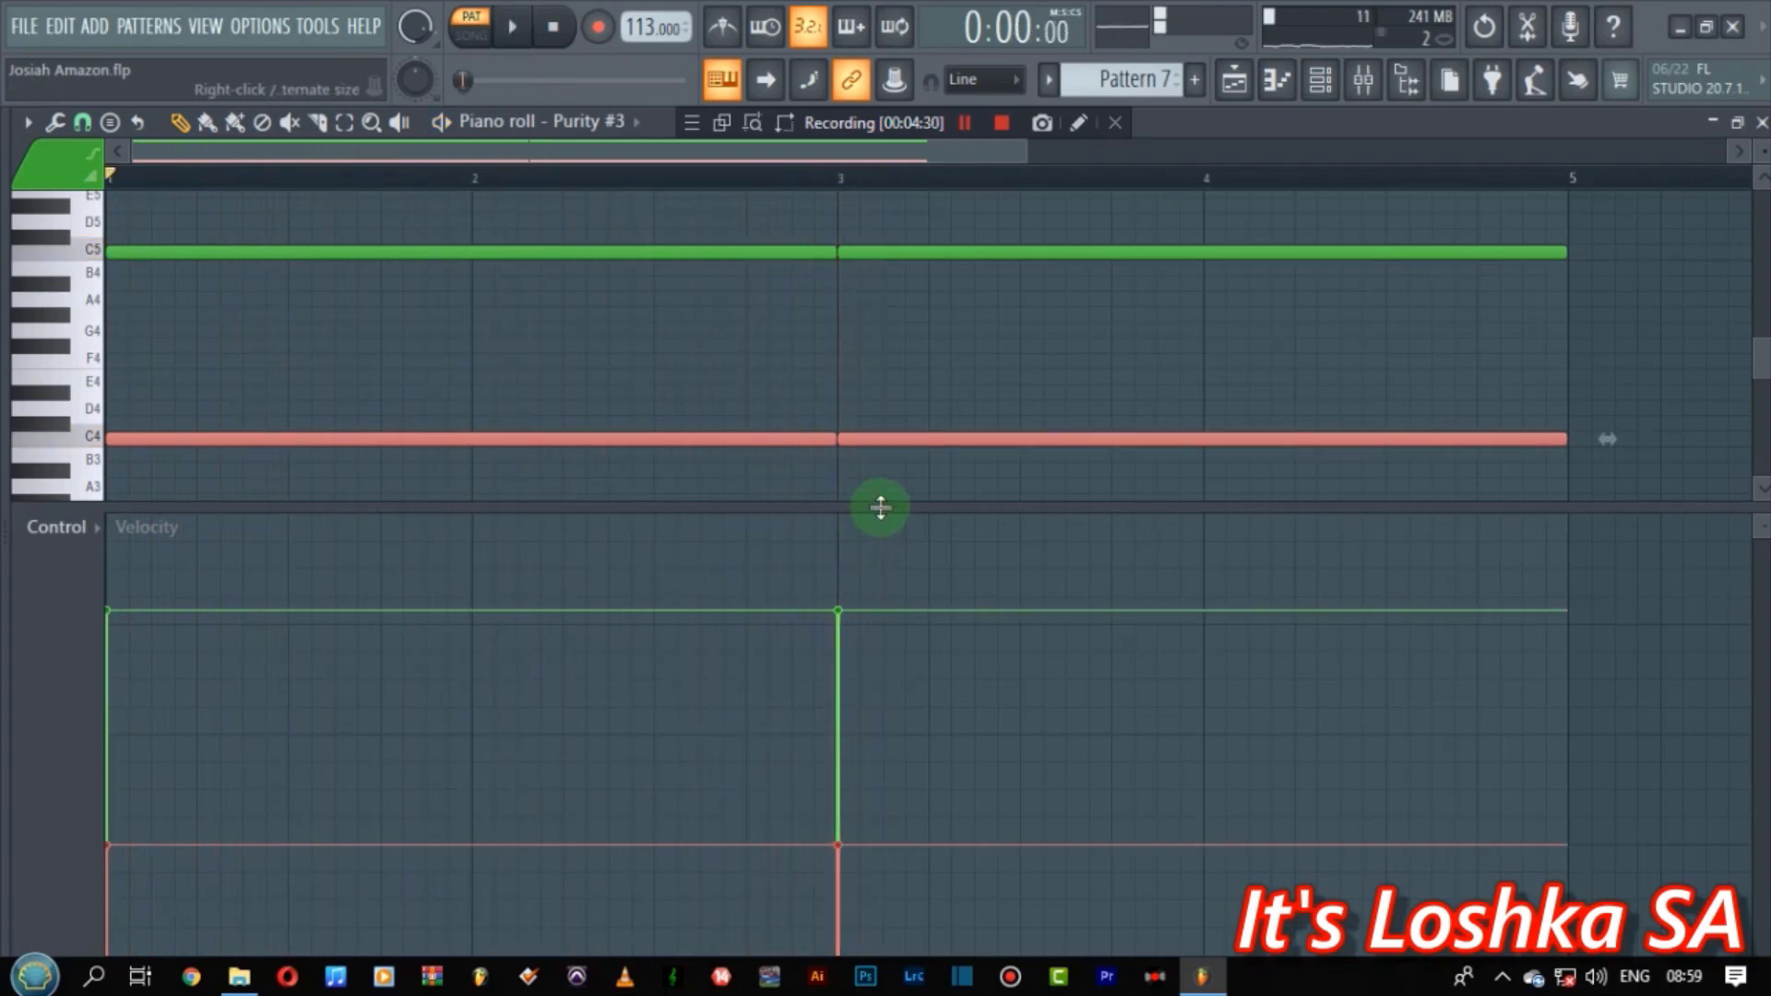
drag(878, 505, 891, 983)
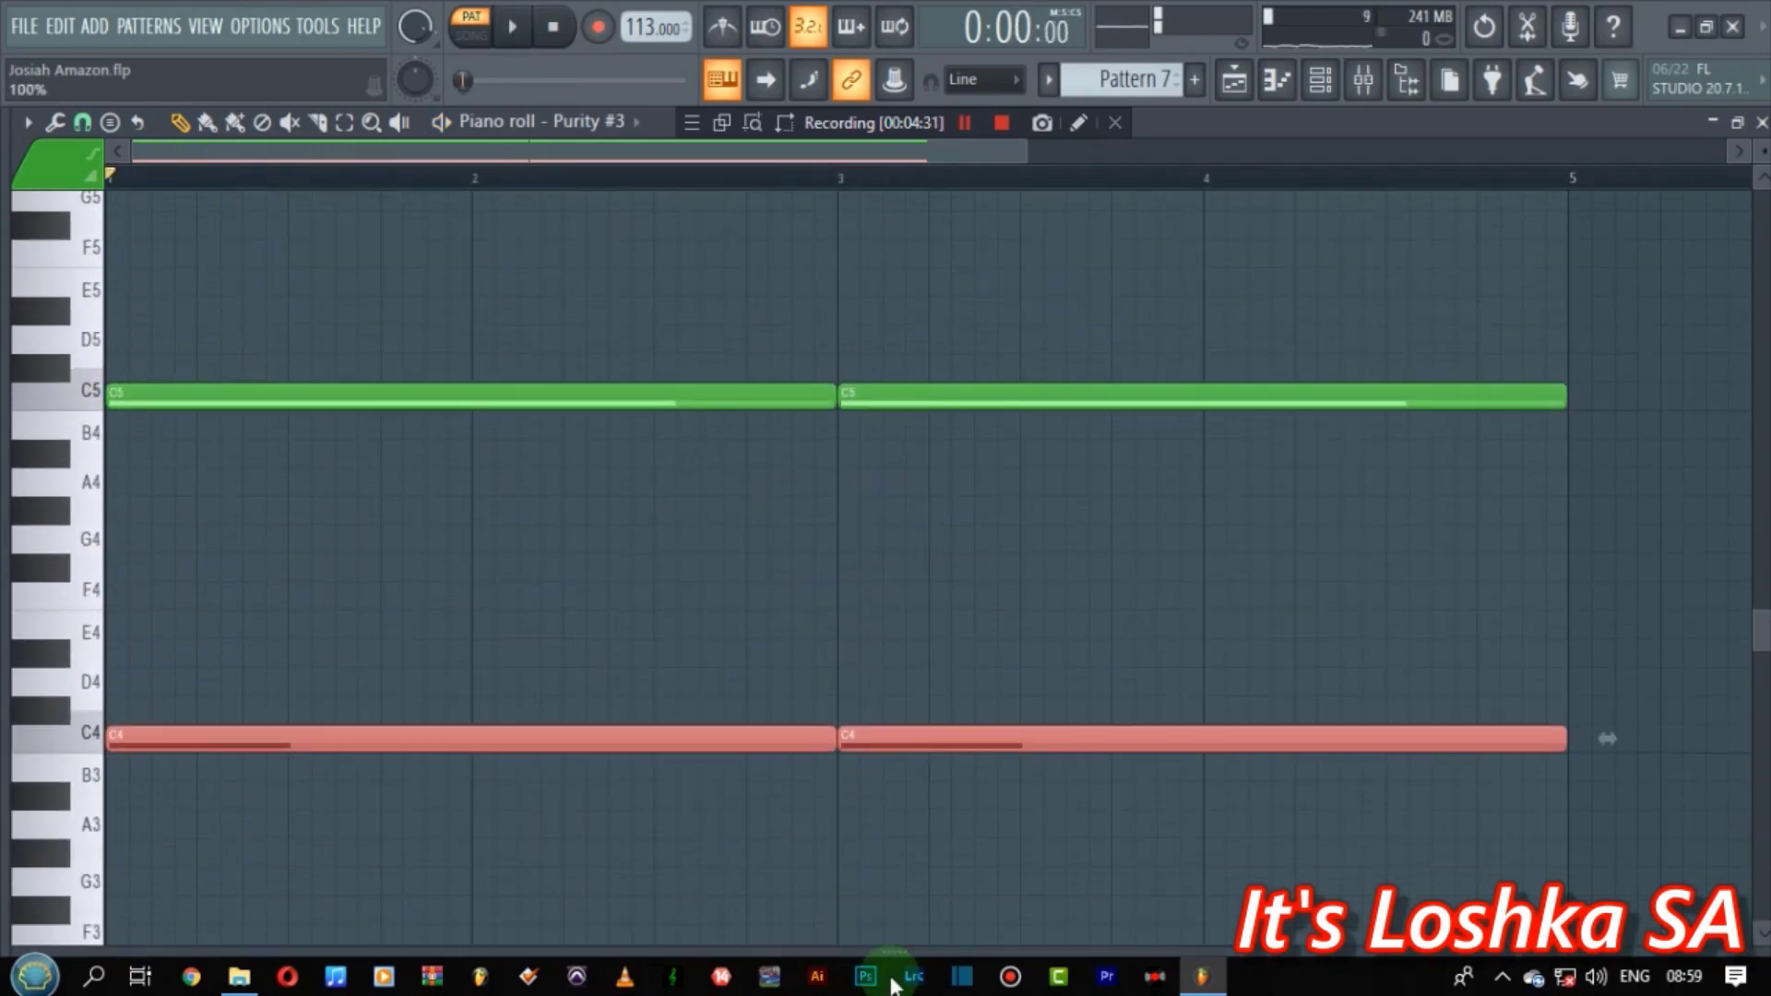
click(1762, 124)
click(1524, 130)
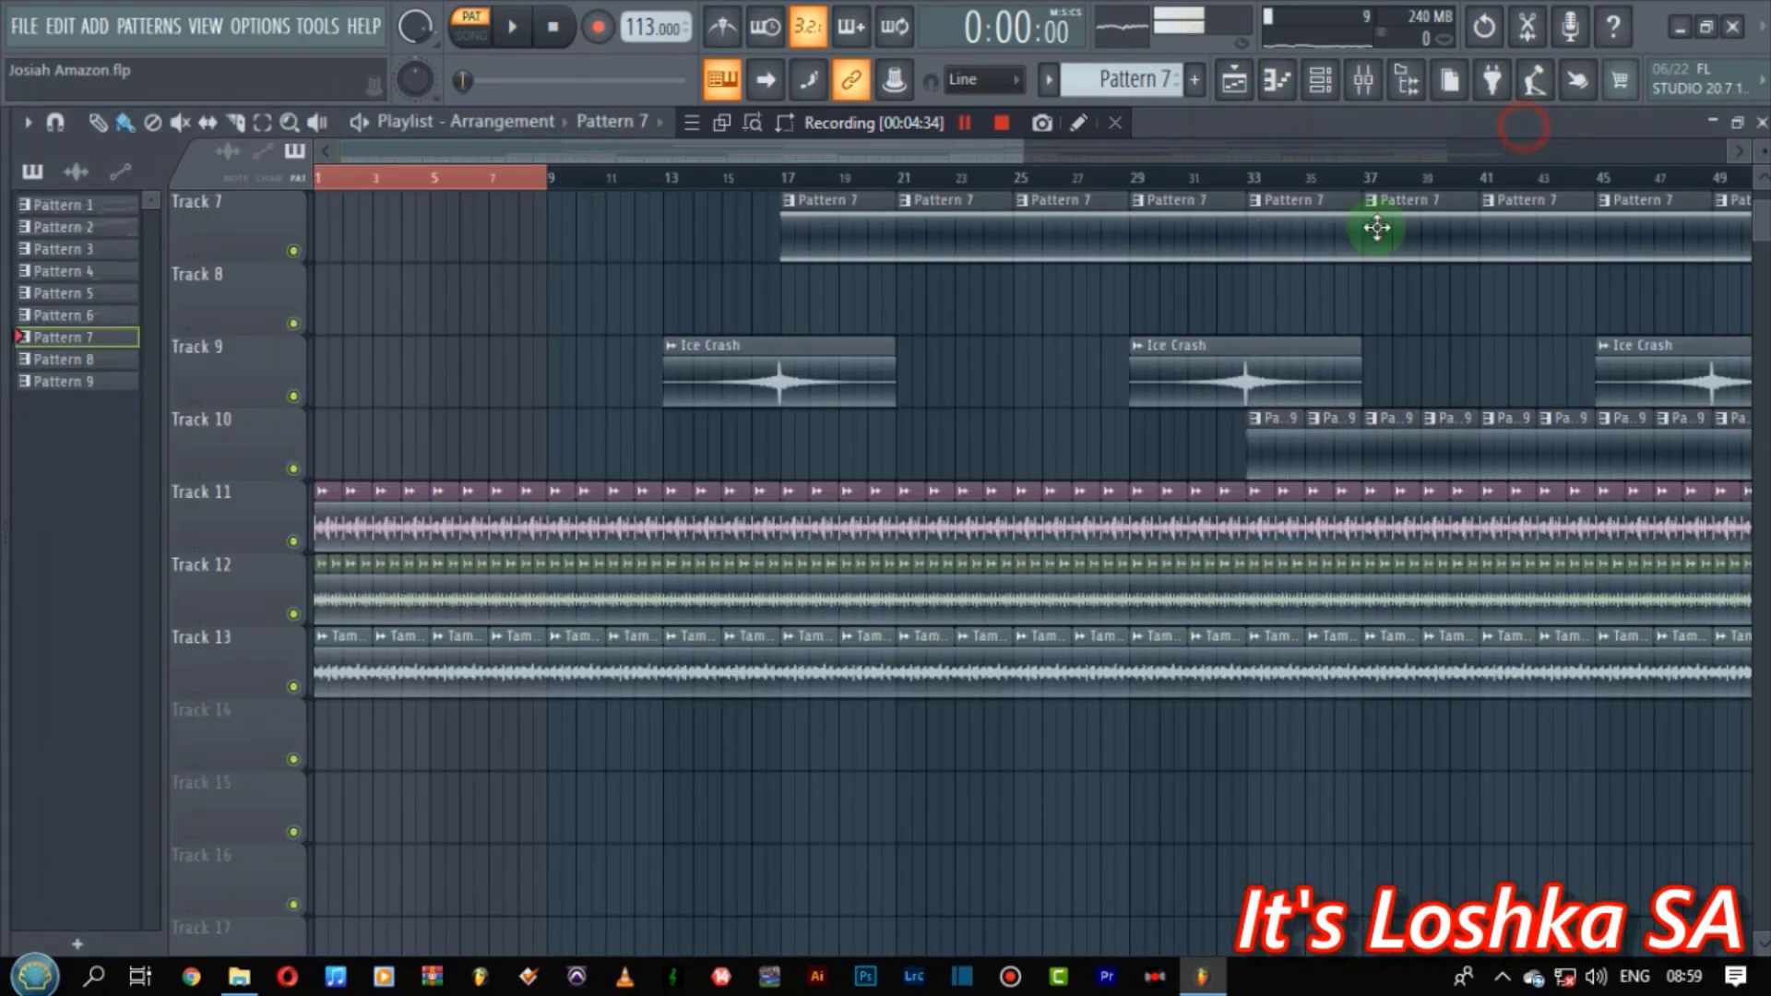
- Select Pattern 4 from the Track 4 clip and audition the Breath Bell preset of its Purity #2 channel
scroll(1310, 277, up, 5)
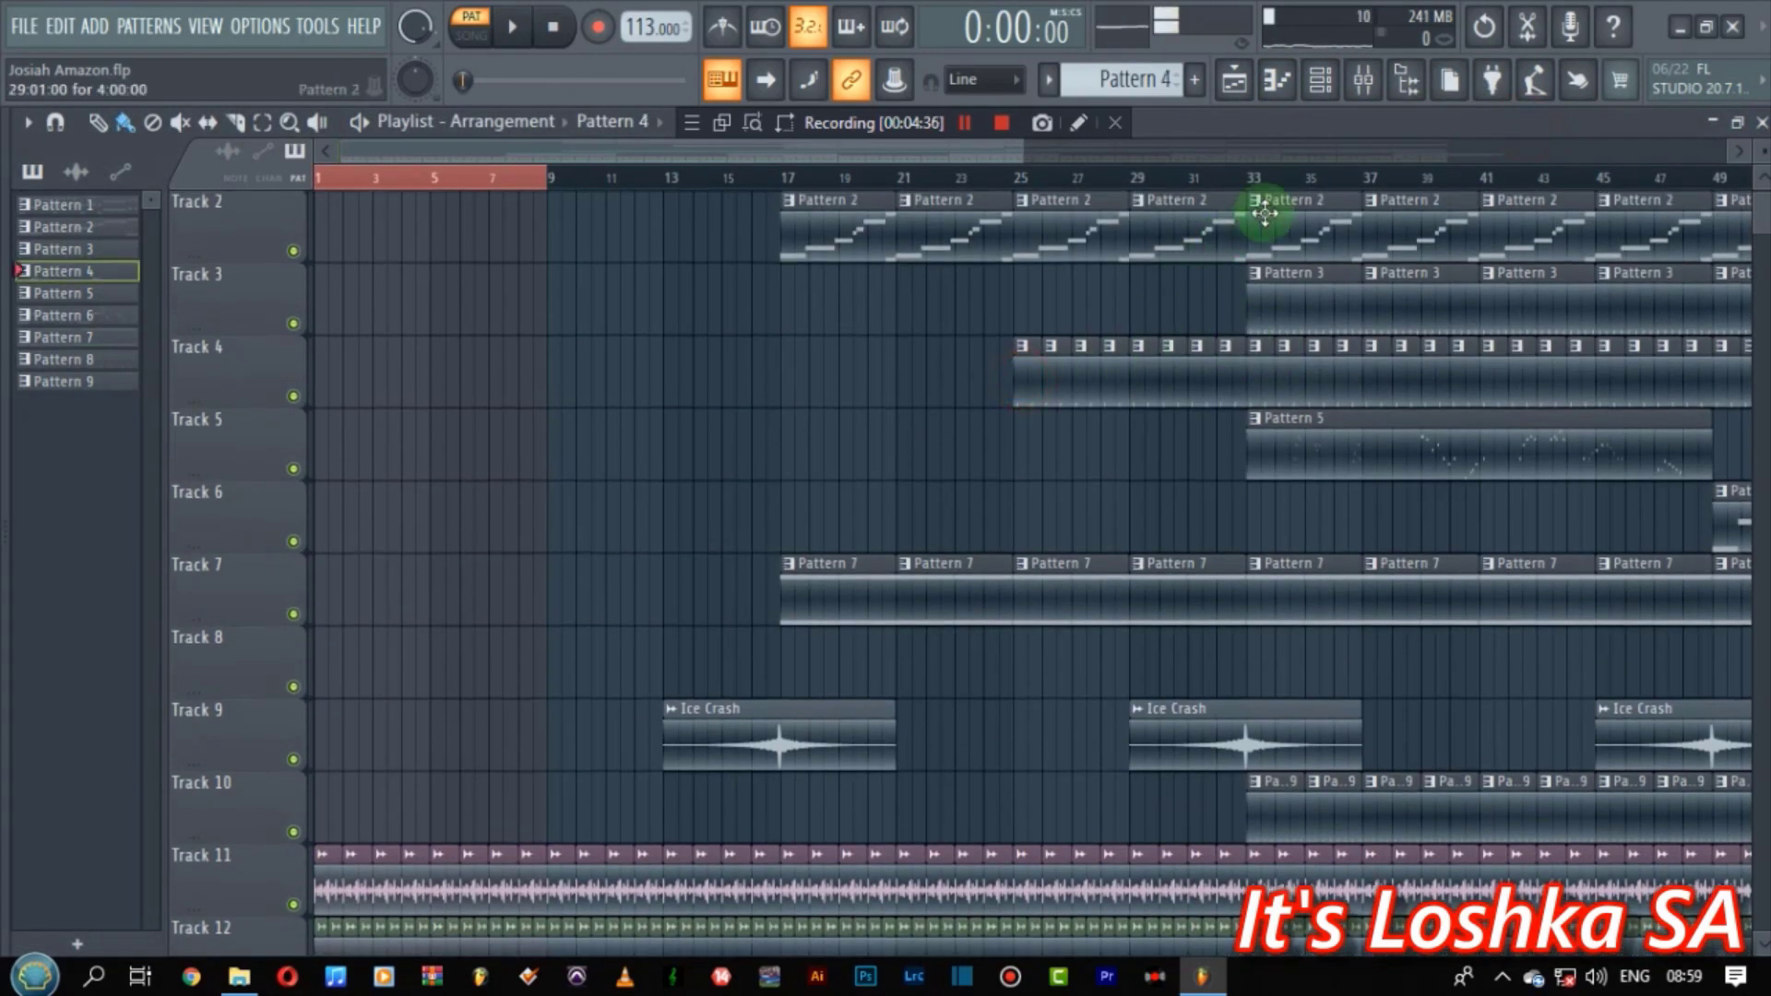
click(1322, 81)
click(286, 580)
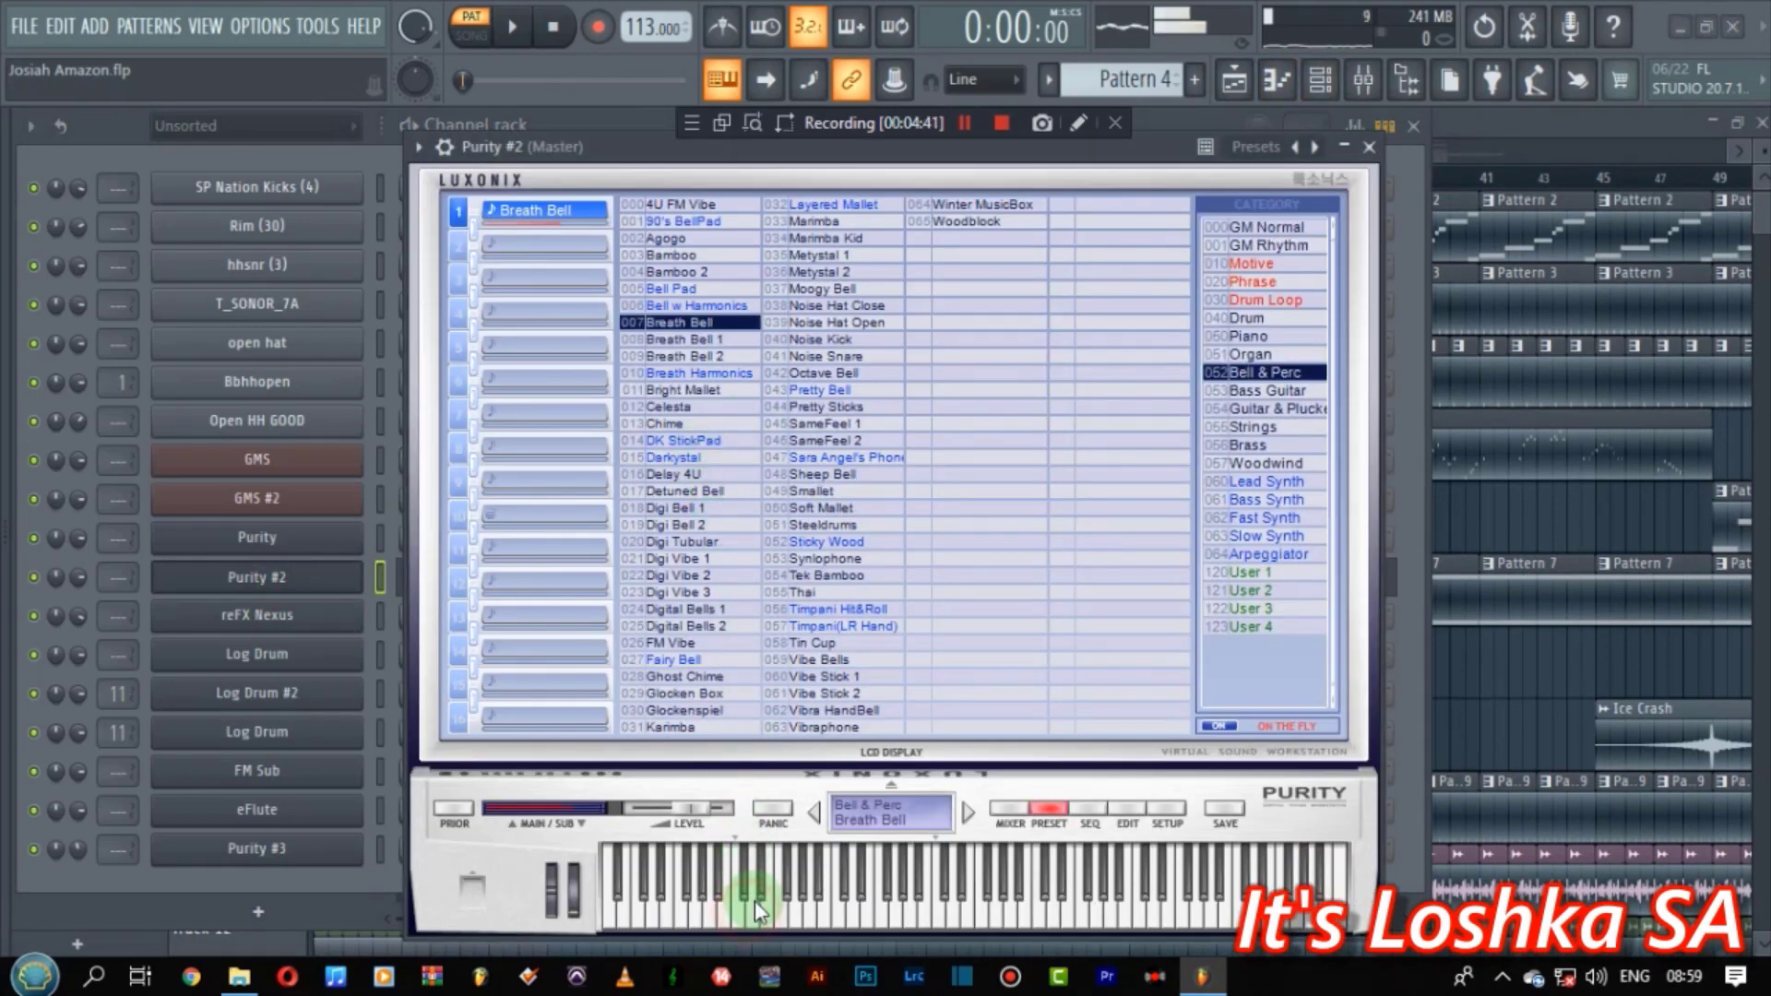
click(1068, 441)
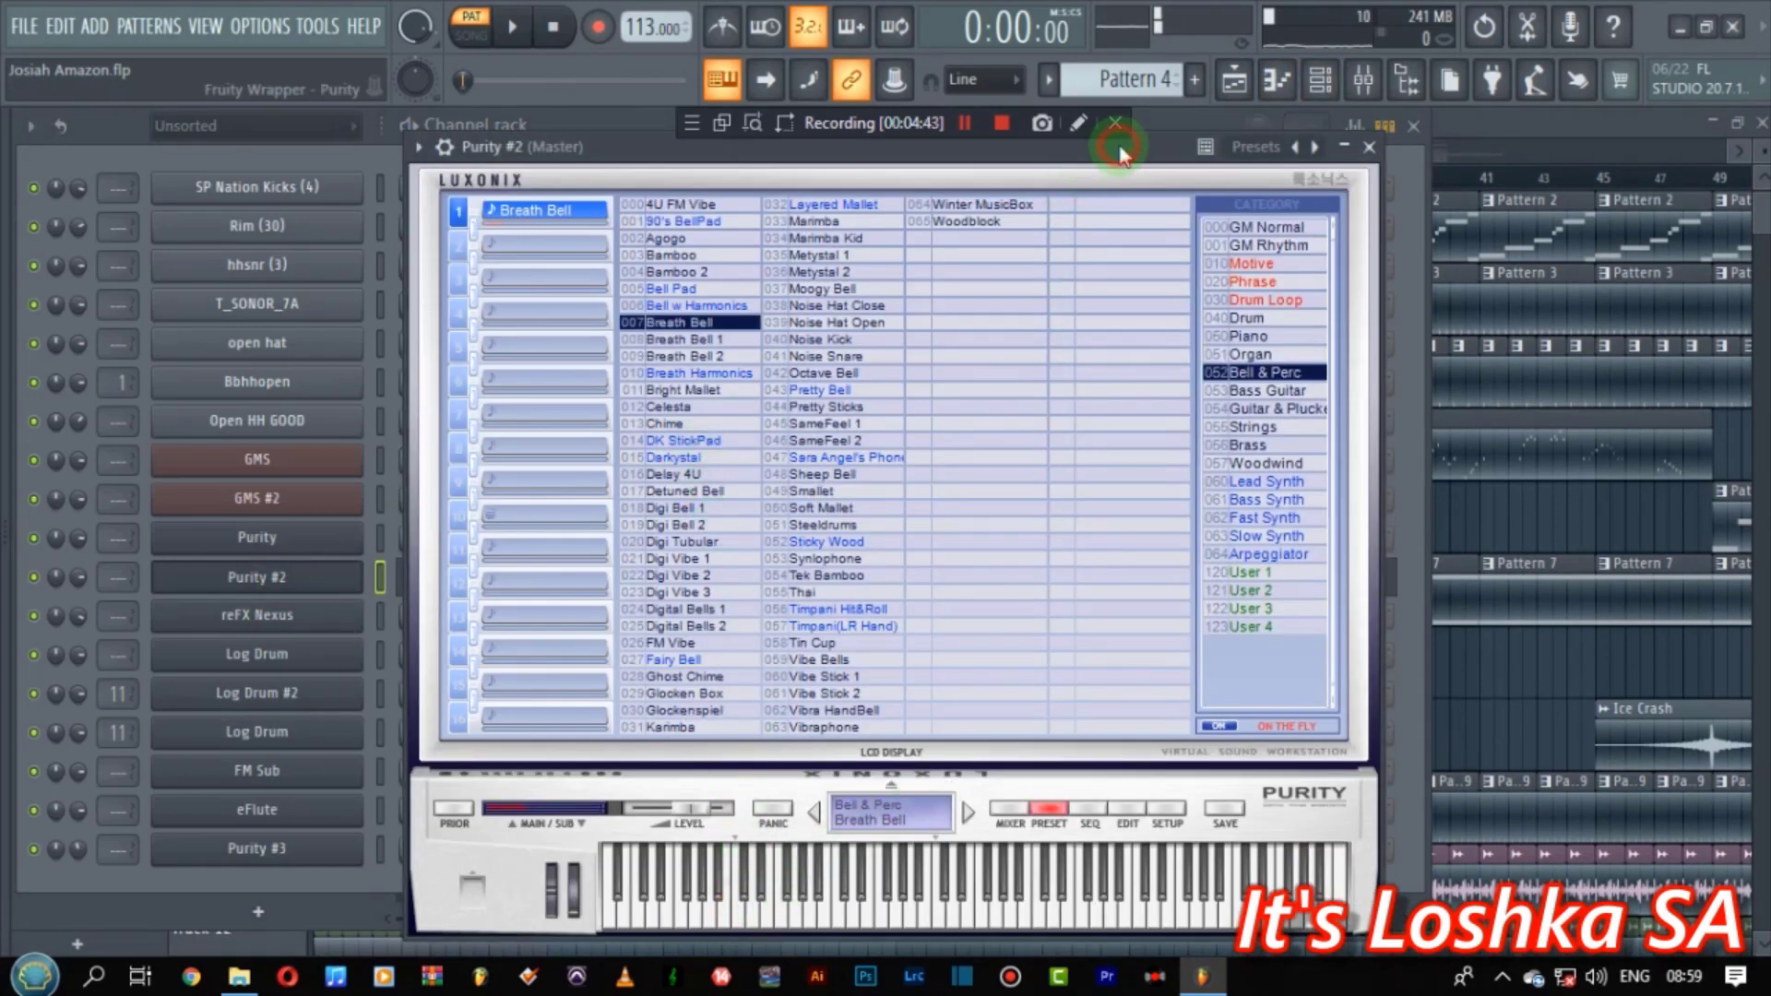
click(1371, 147)
click(1414, 125)
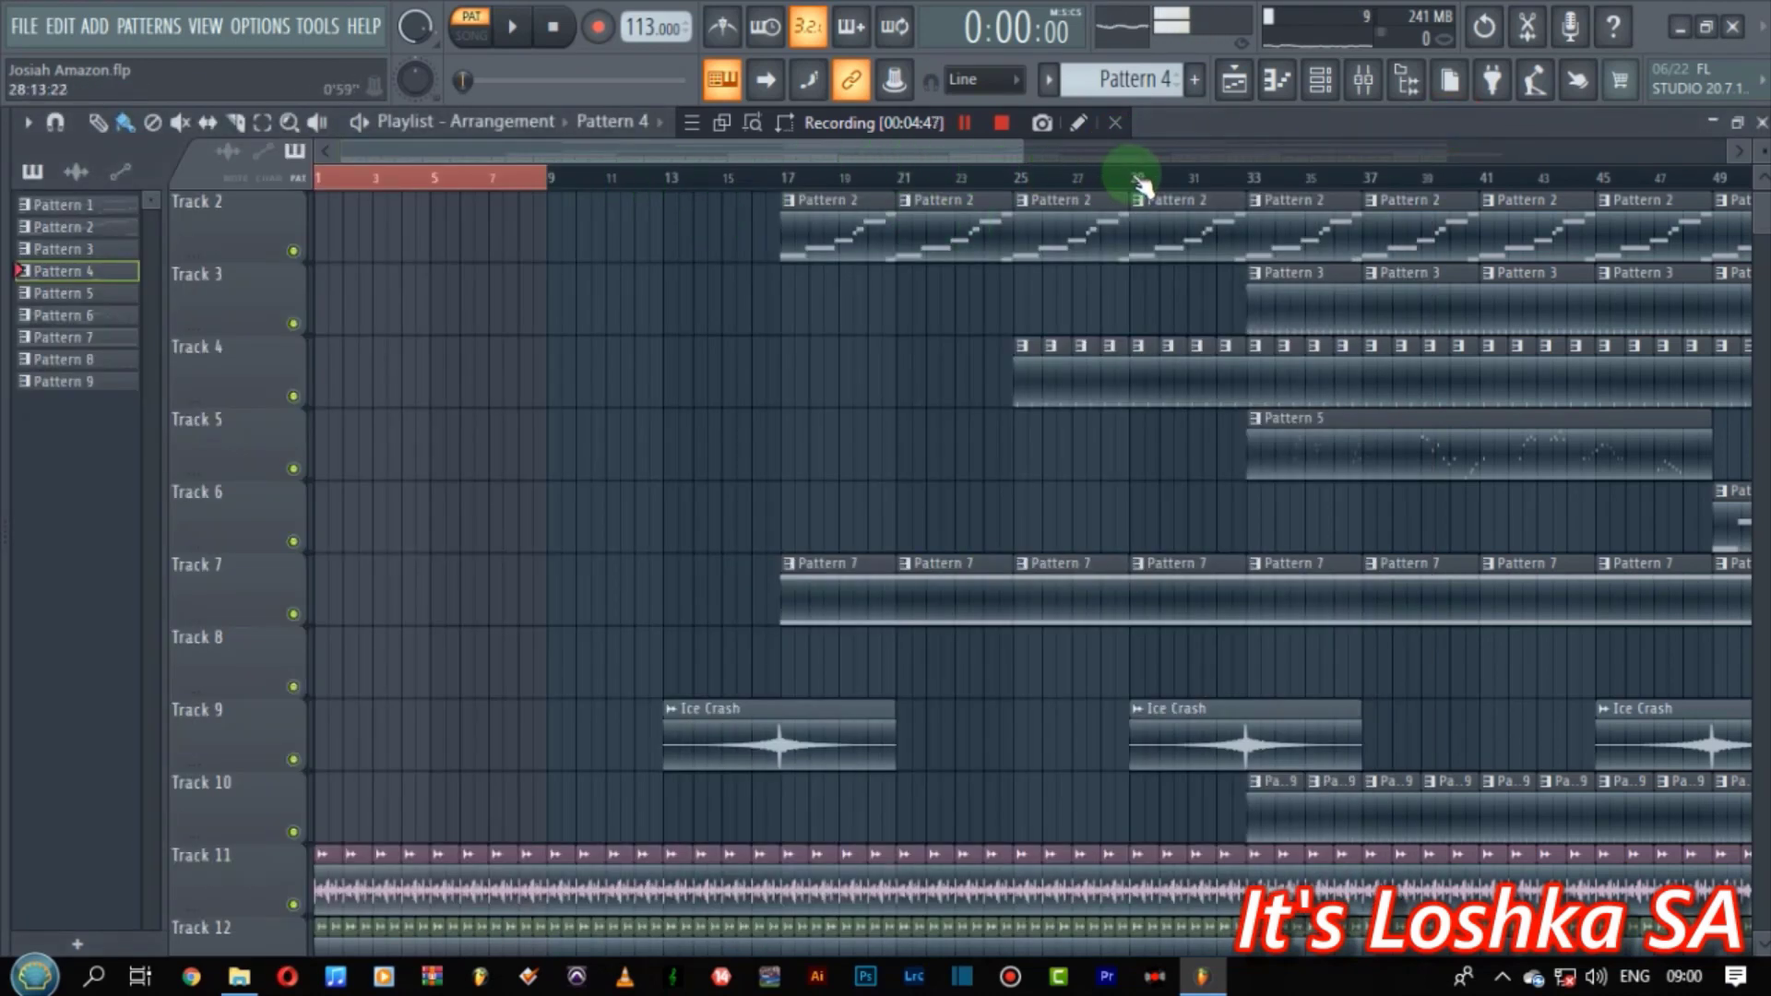
- Set the playlist's loop range from bar 17 to bar 33 and play it in song mode
drag(1149, 187, 1149, 187)
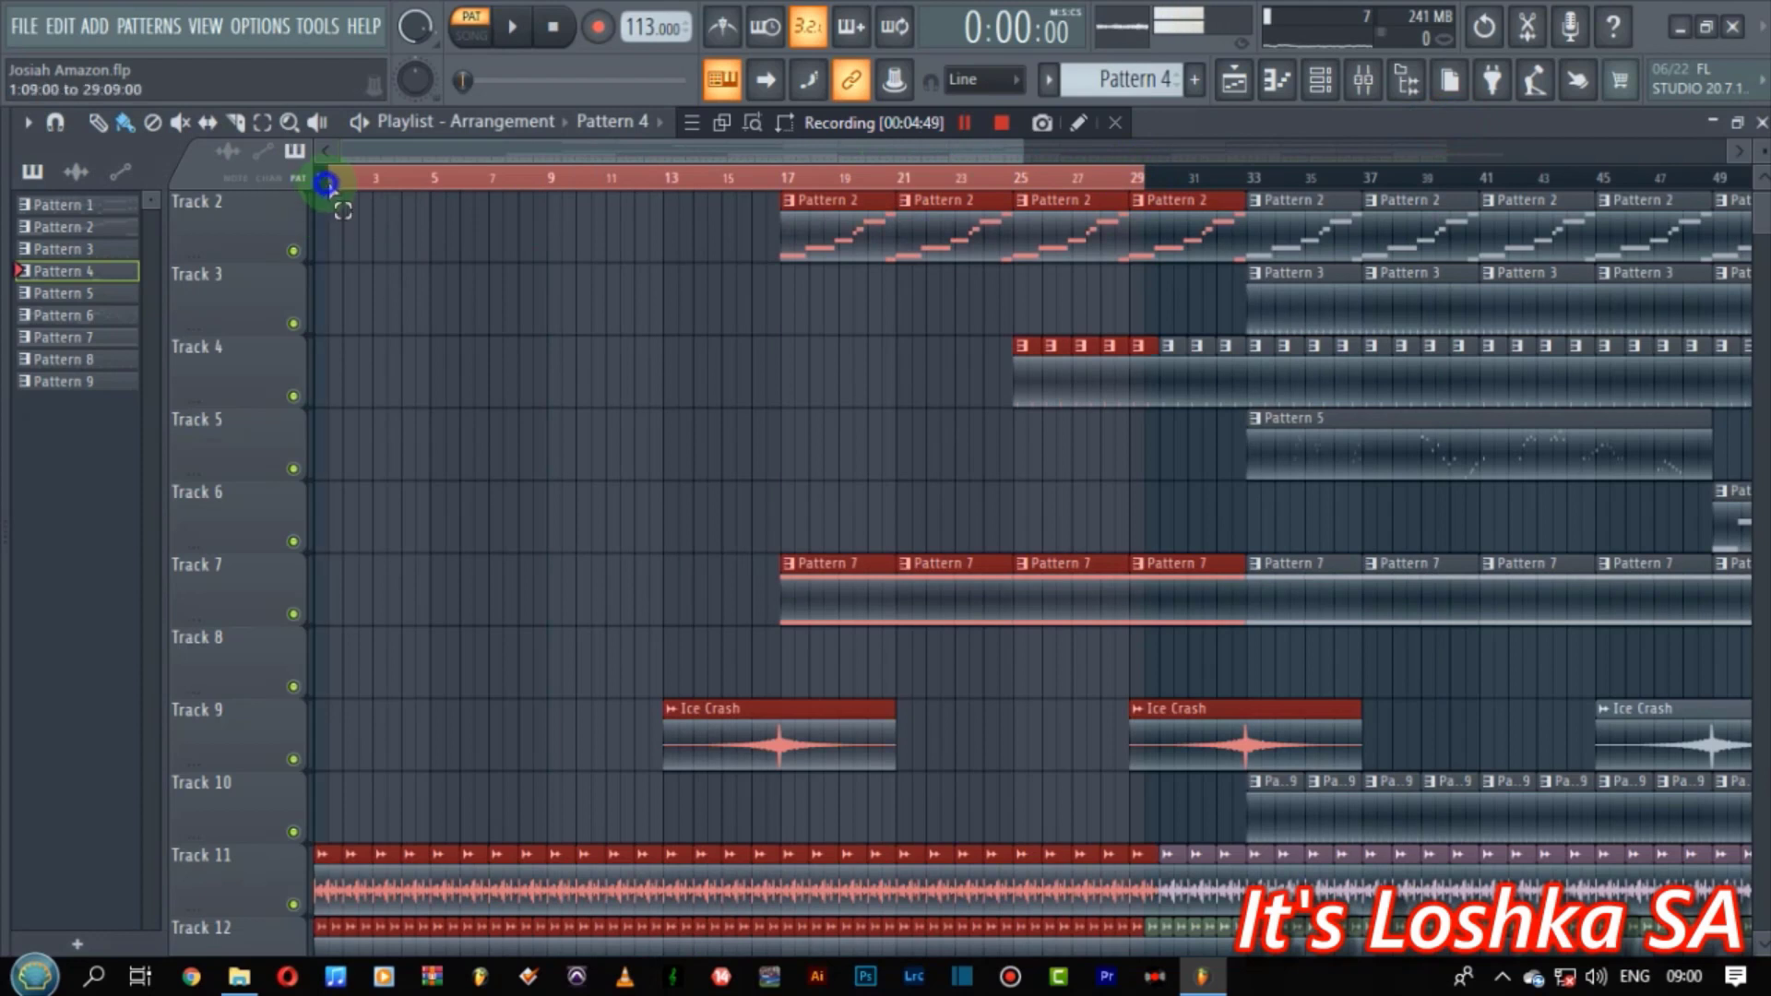
drag(324, 175, 773, 182)
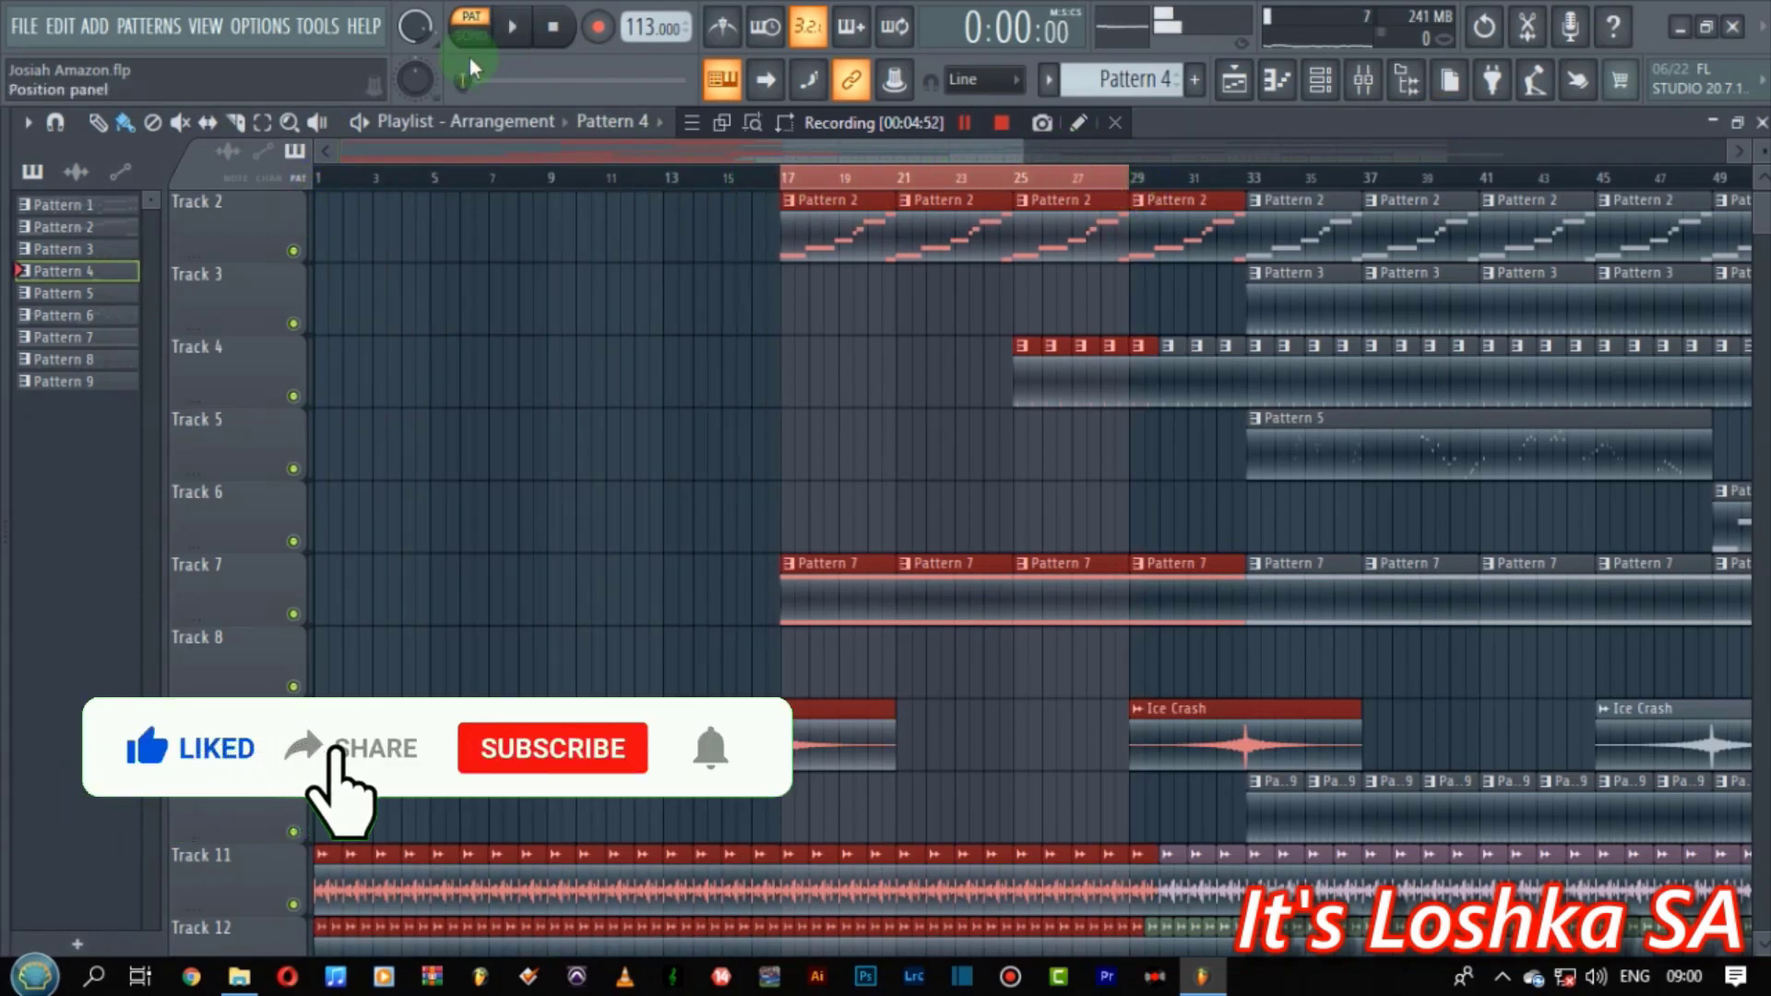
click(476, 44)
key(space)
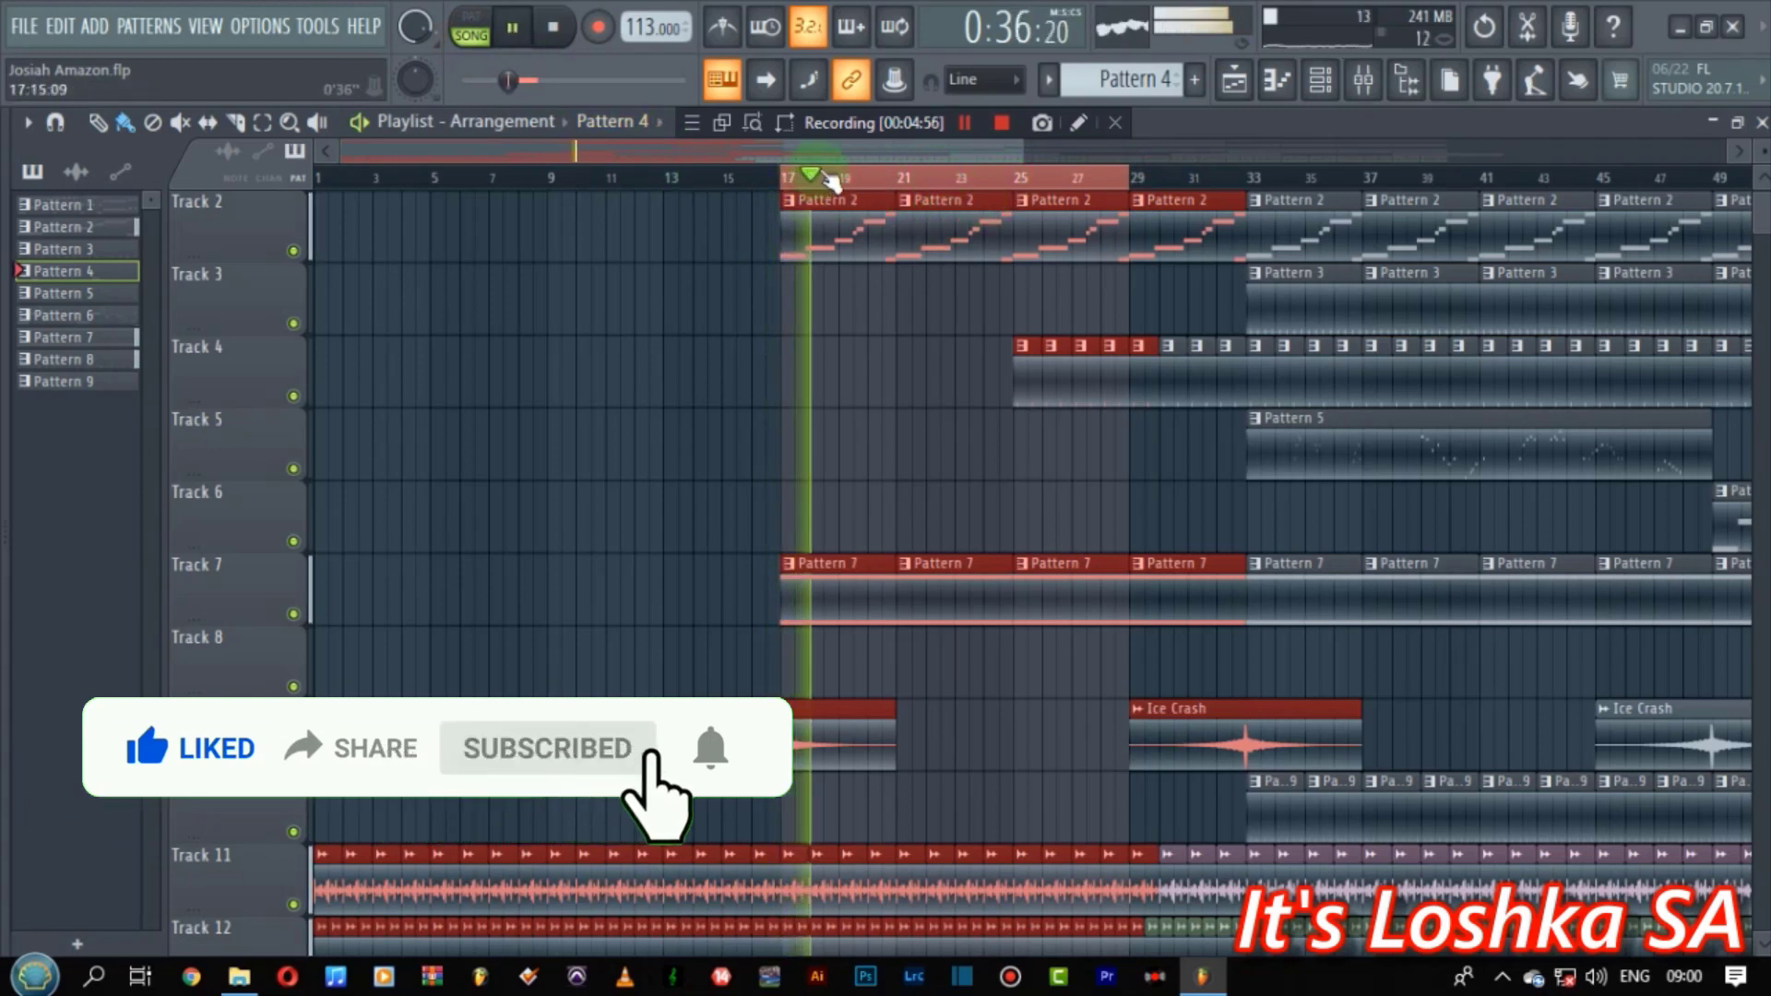
drag(1094, 203, 1246, 174)
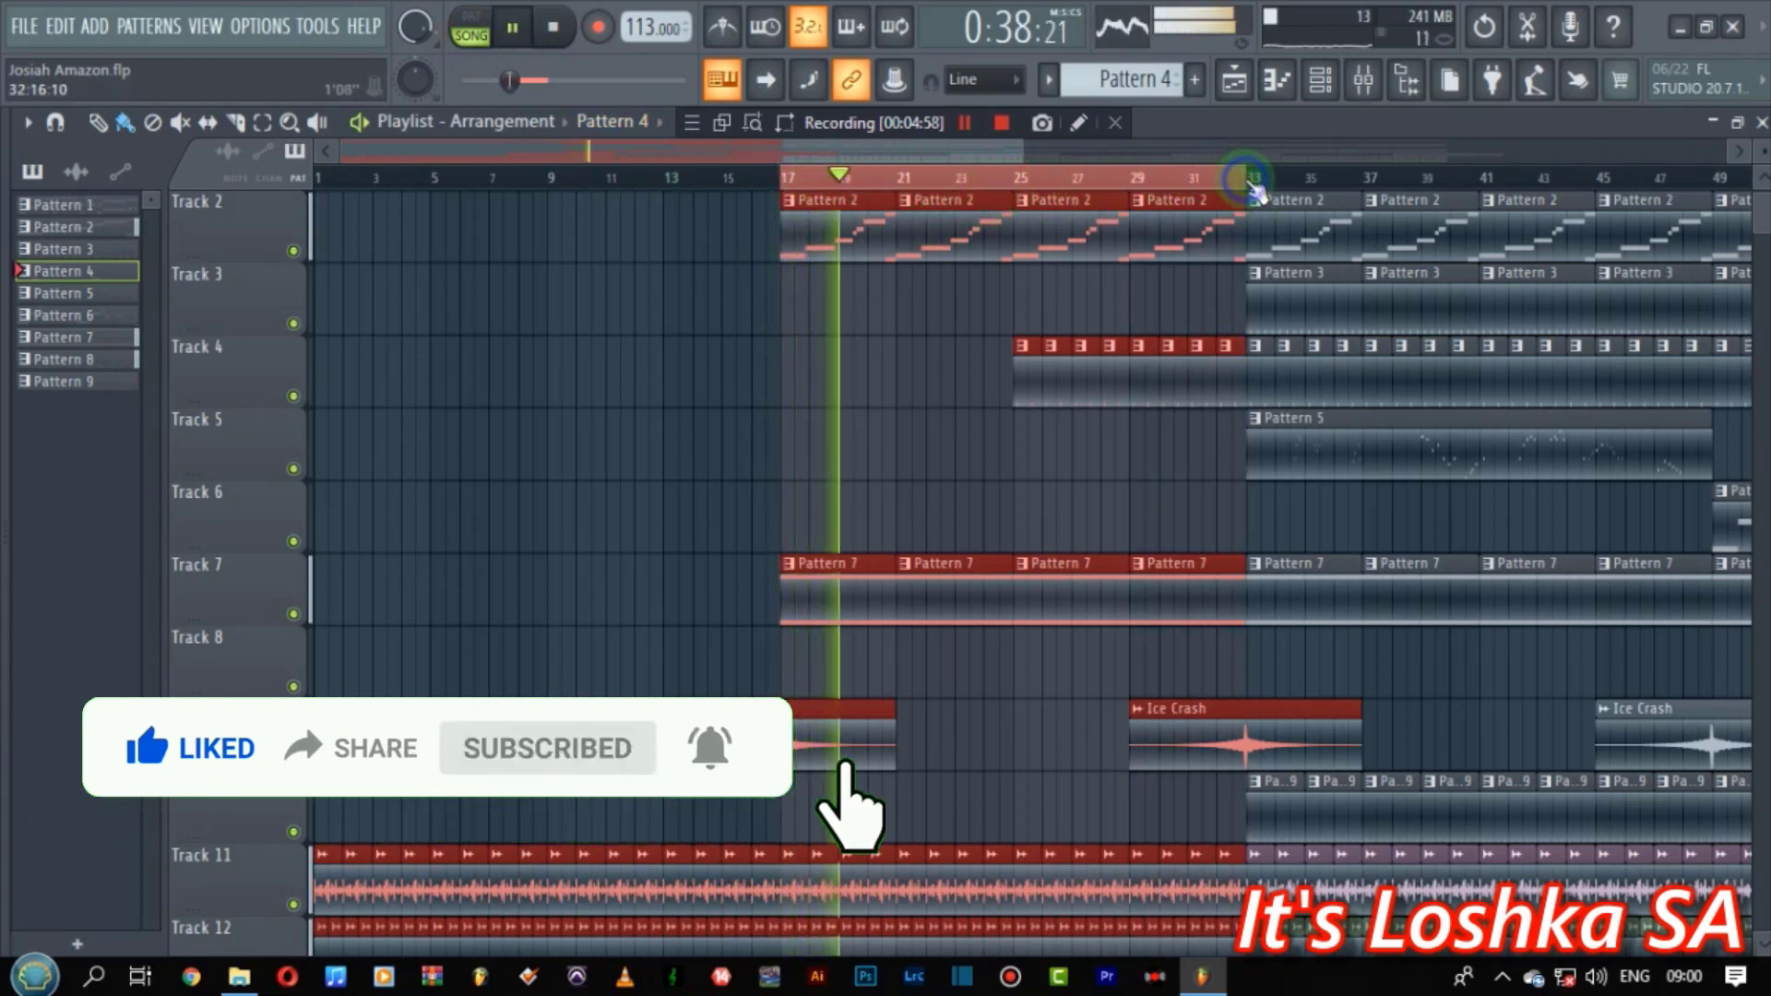
scroll(1165, 305, up, 1)
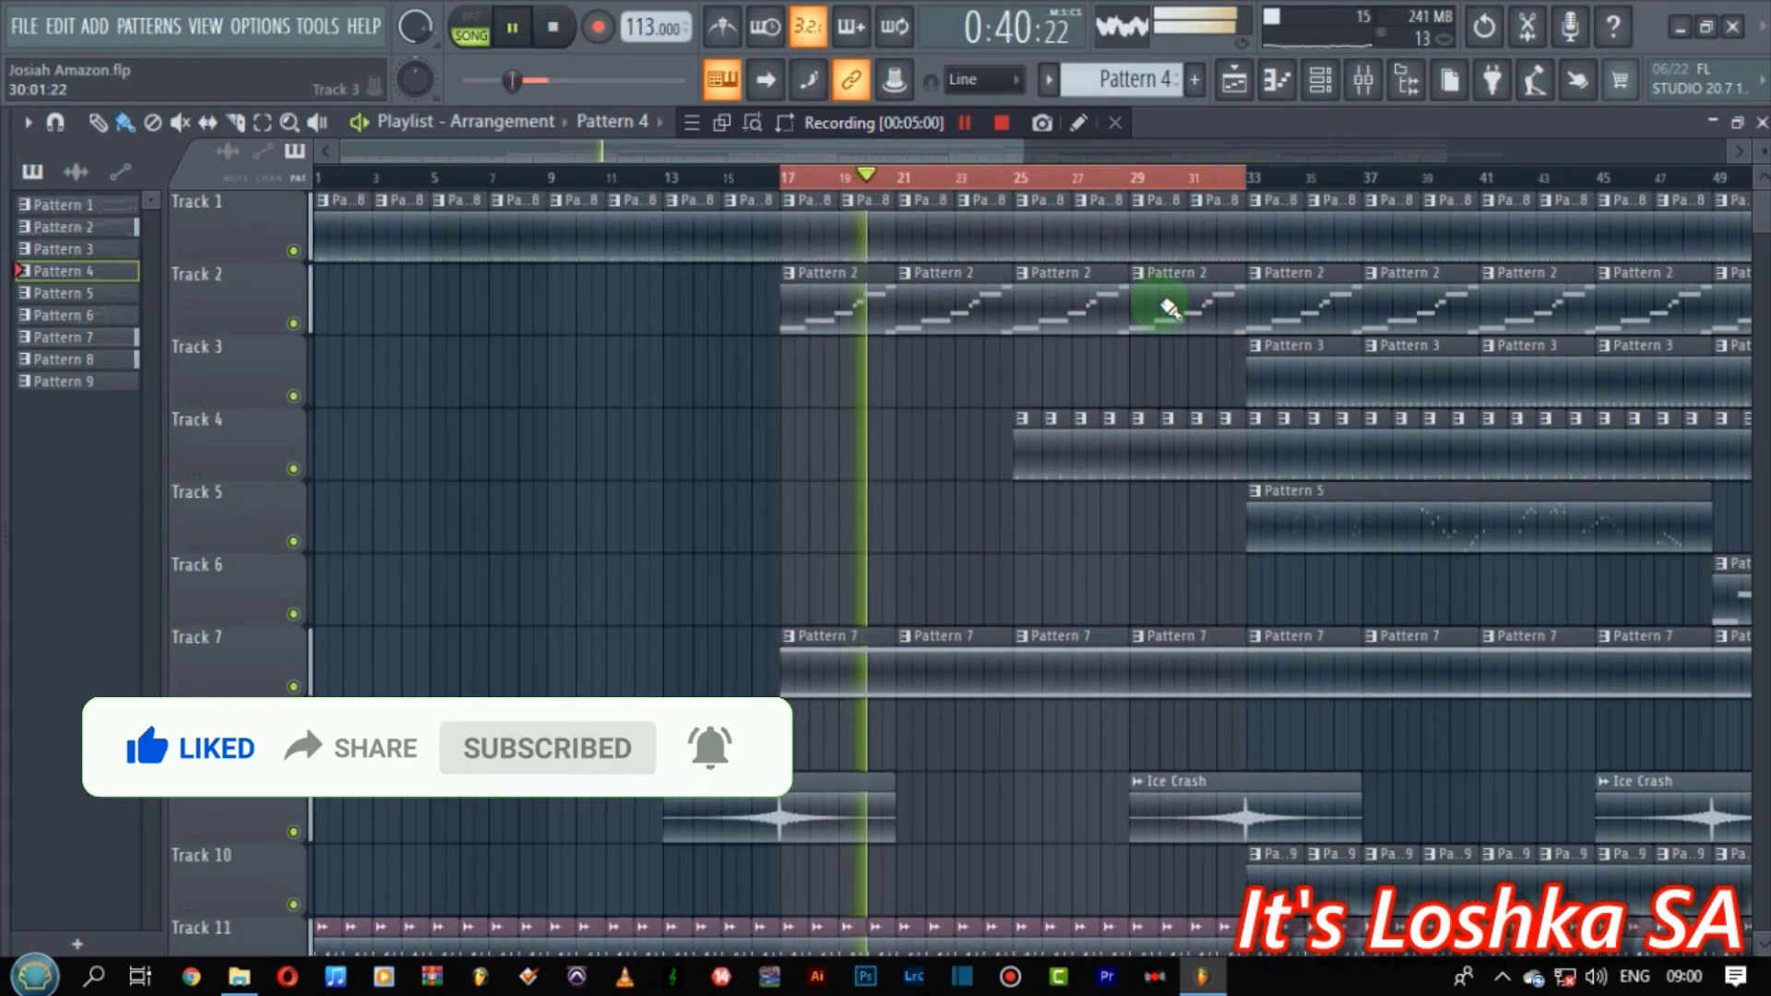
- Listen to bars 17 to 33 while checking Pattern 4's Purity #2 channel in the channel rack, and stop playback
scroll(1159, 296, down, 3)
scroll(1159, 296, up, 3)
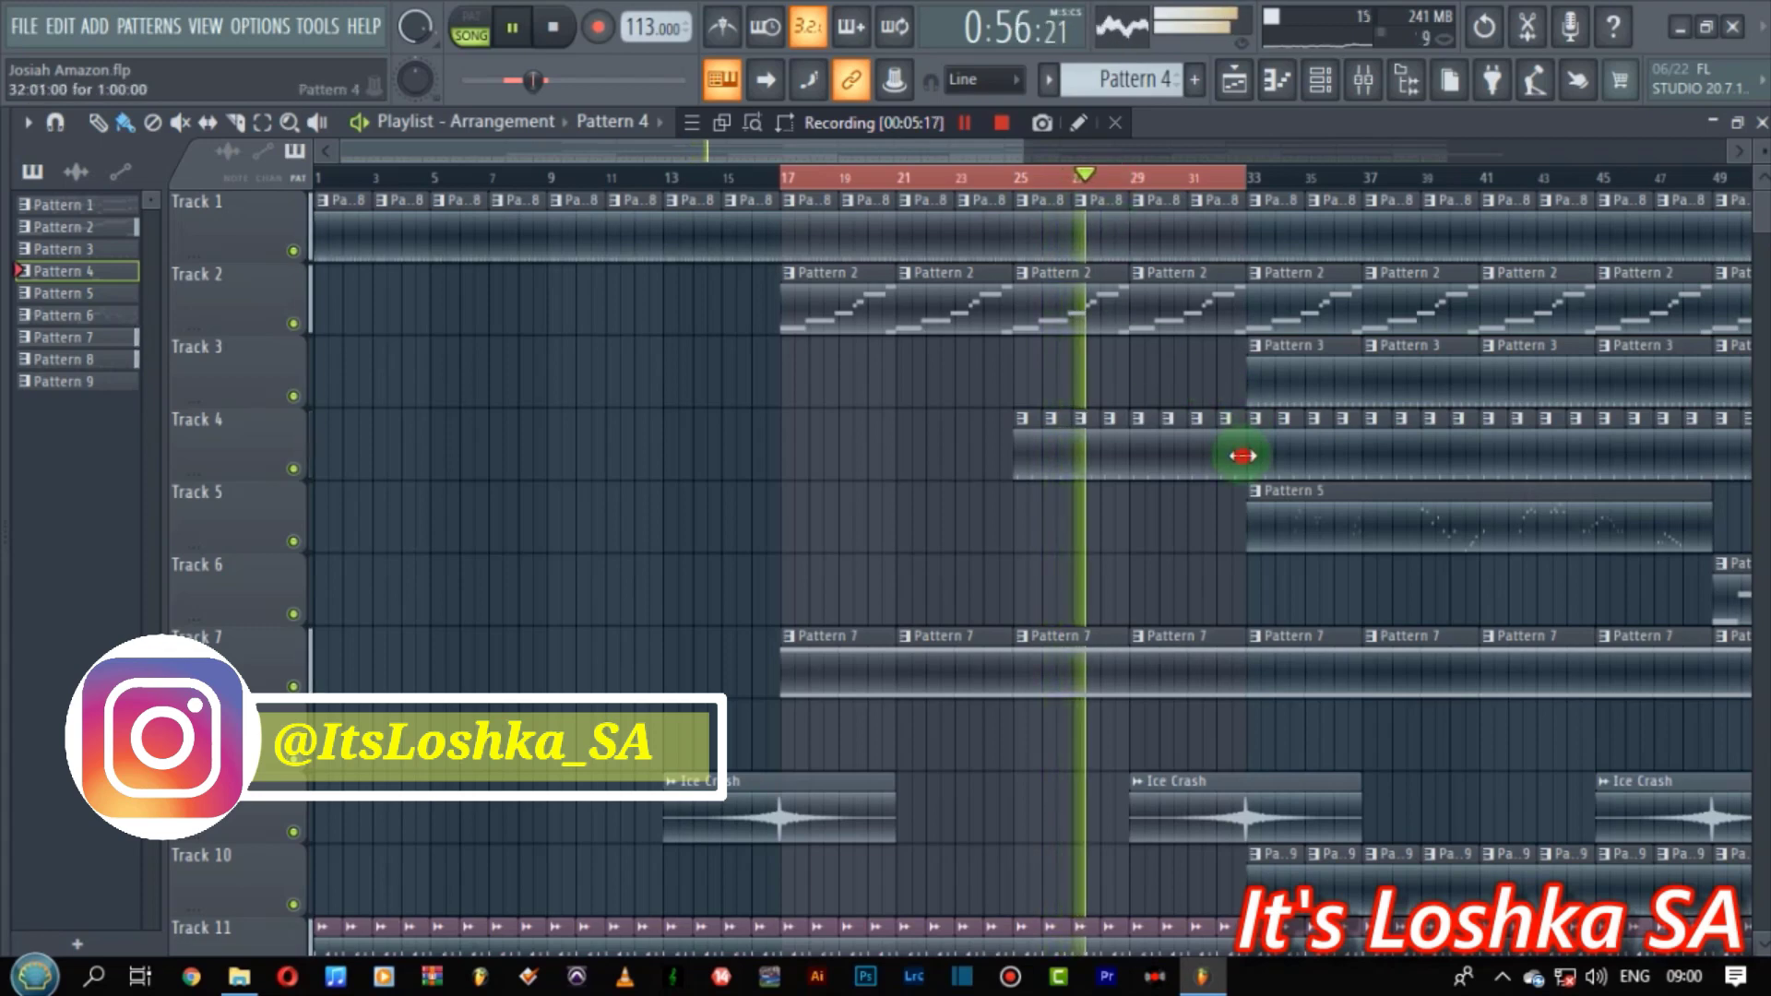
click(1320, 79)
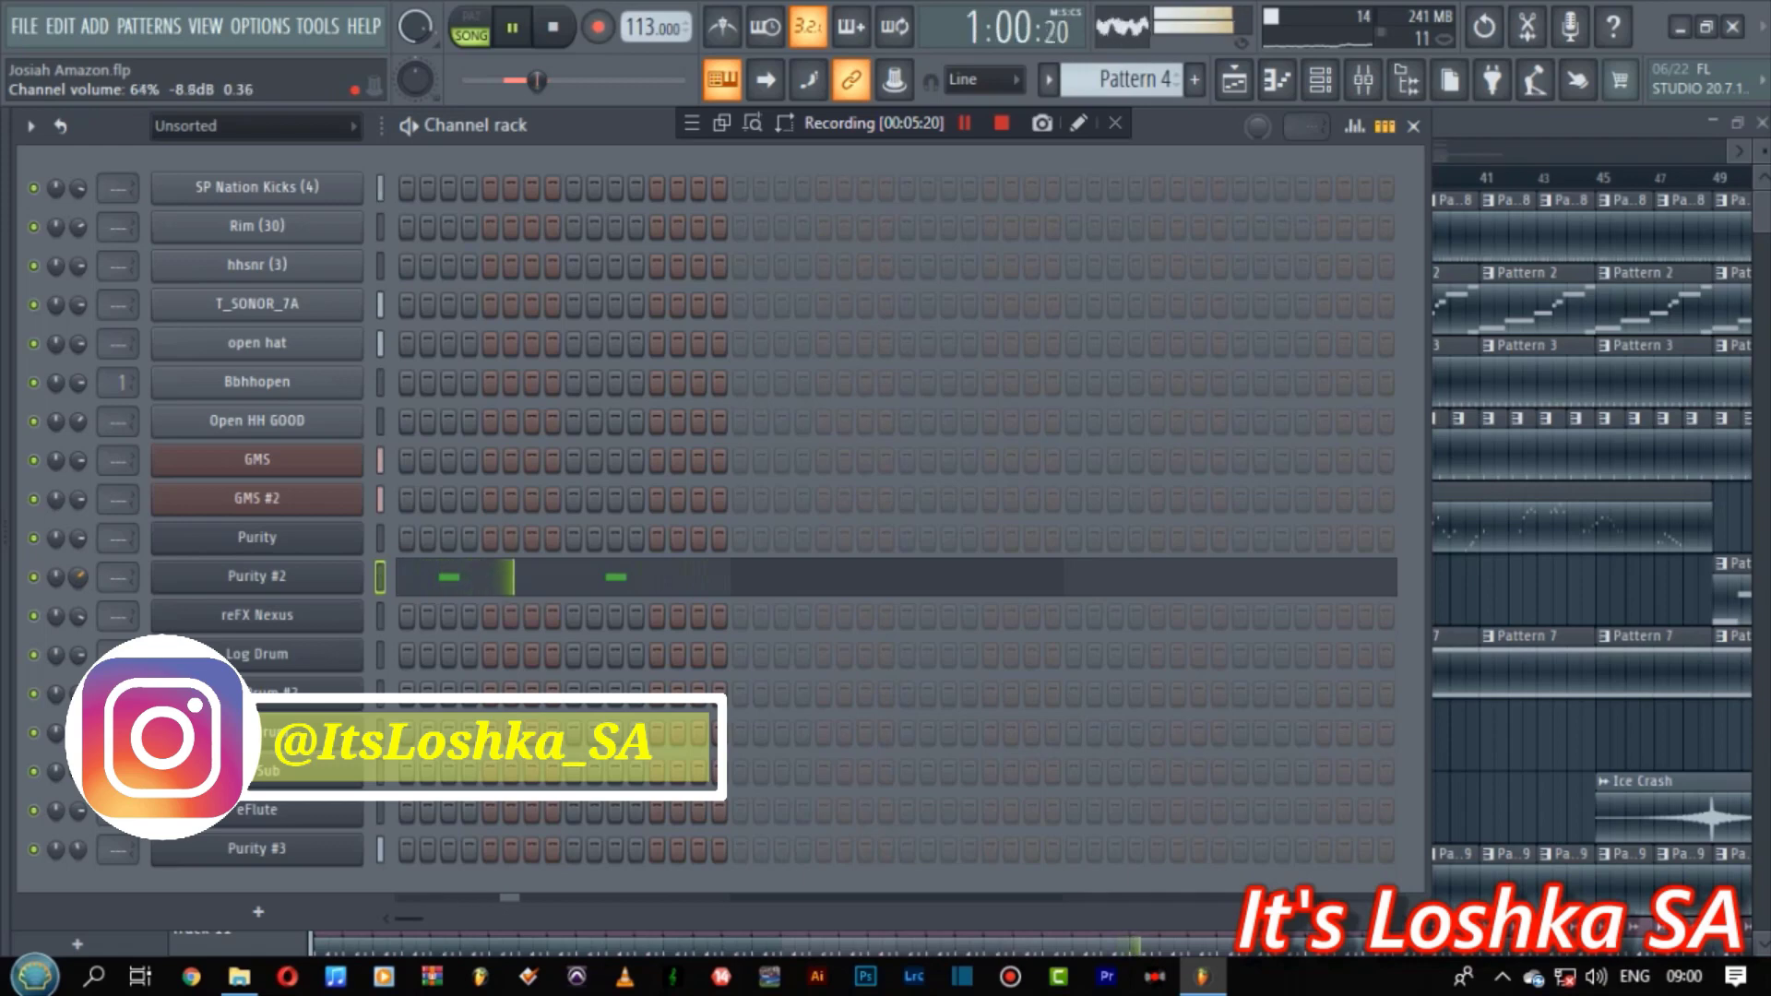
click(1486, 120)
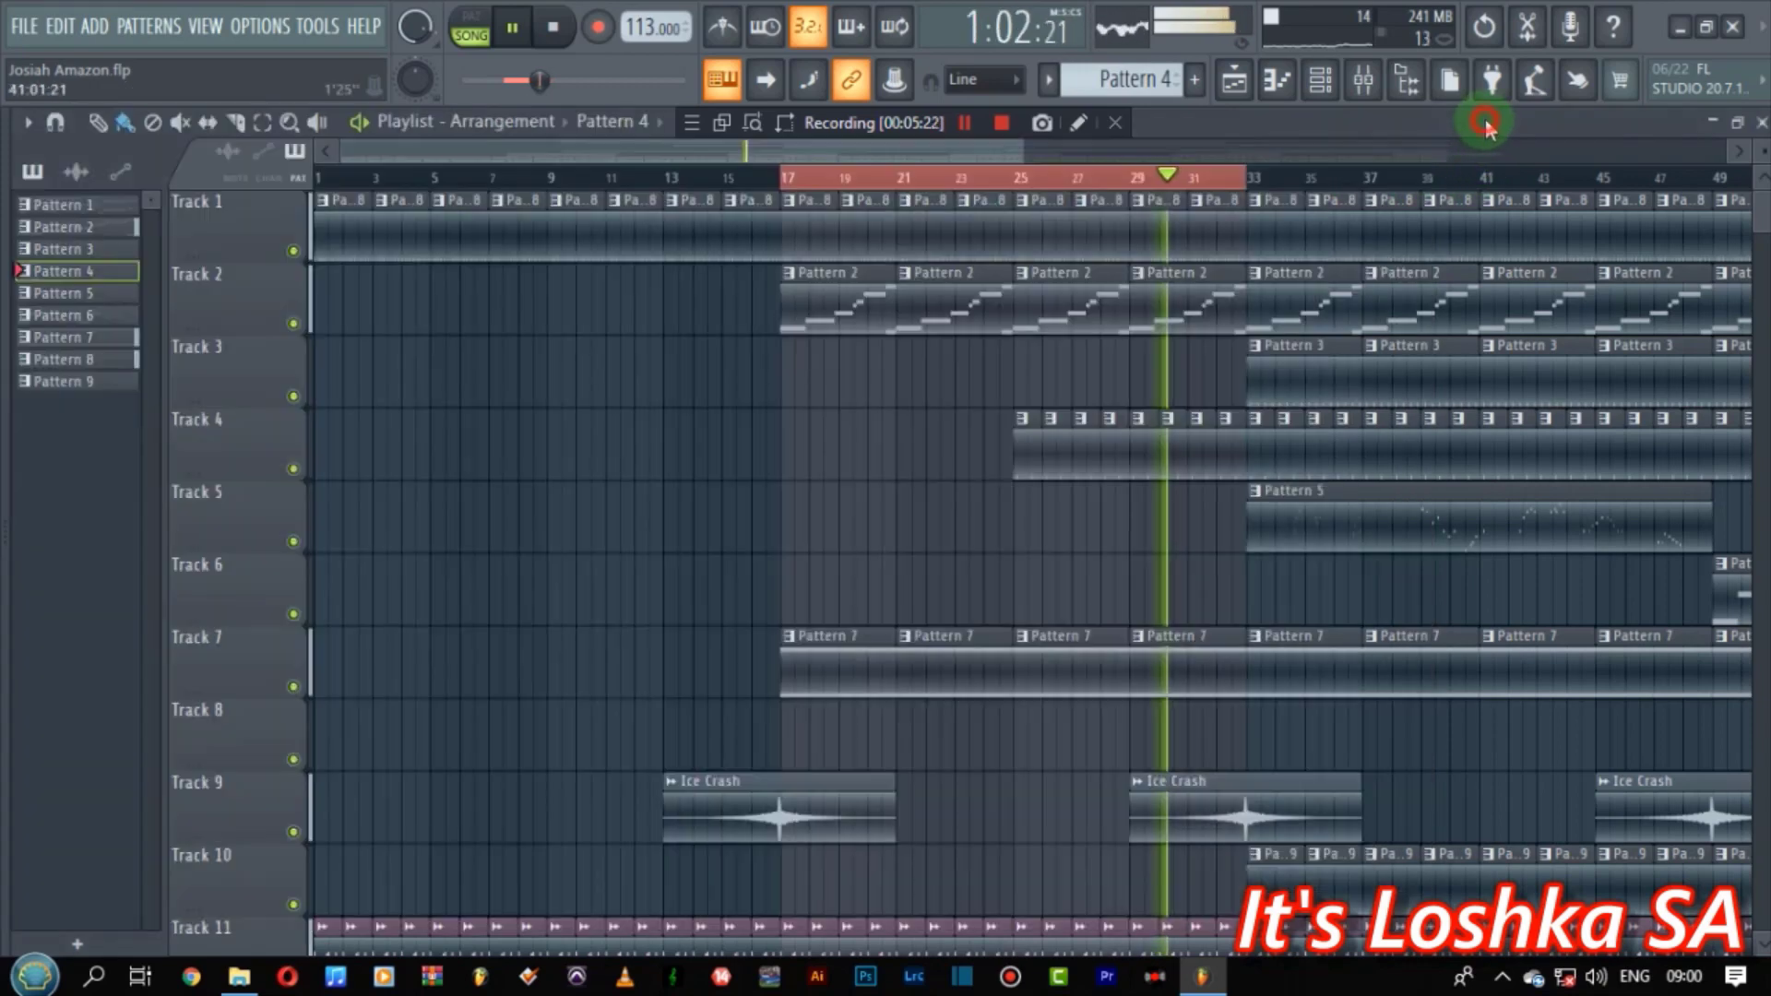
key(space)
- Set the playlist's loop range from bar 33 to bar 49 and put the playback position at bar 33
key(ctrl+Right)
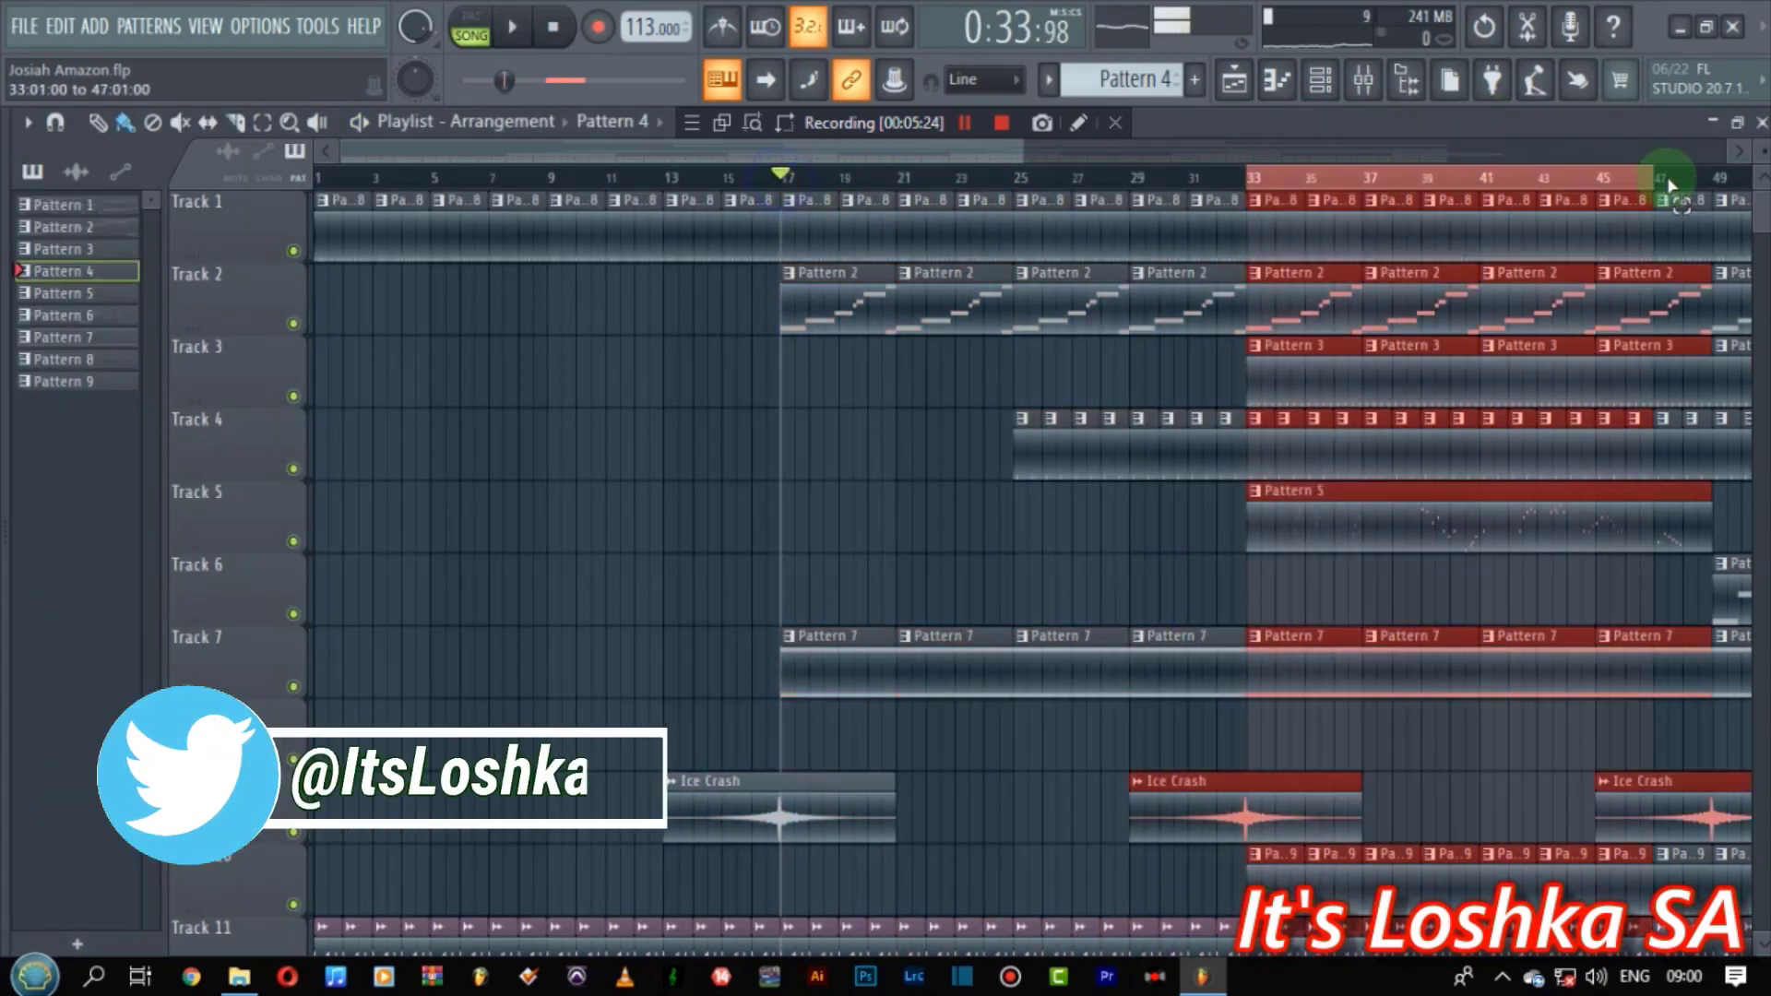
scroll(1034, 516, right, 3)
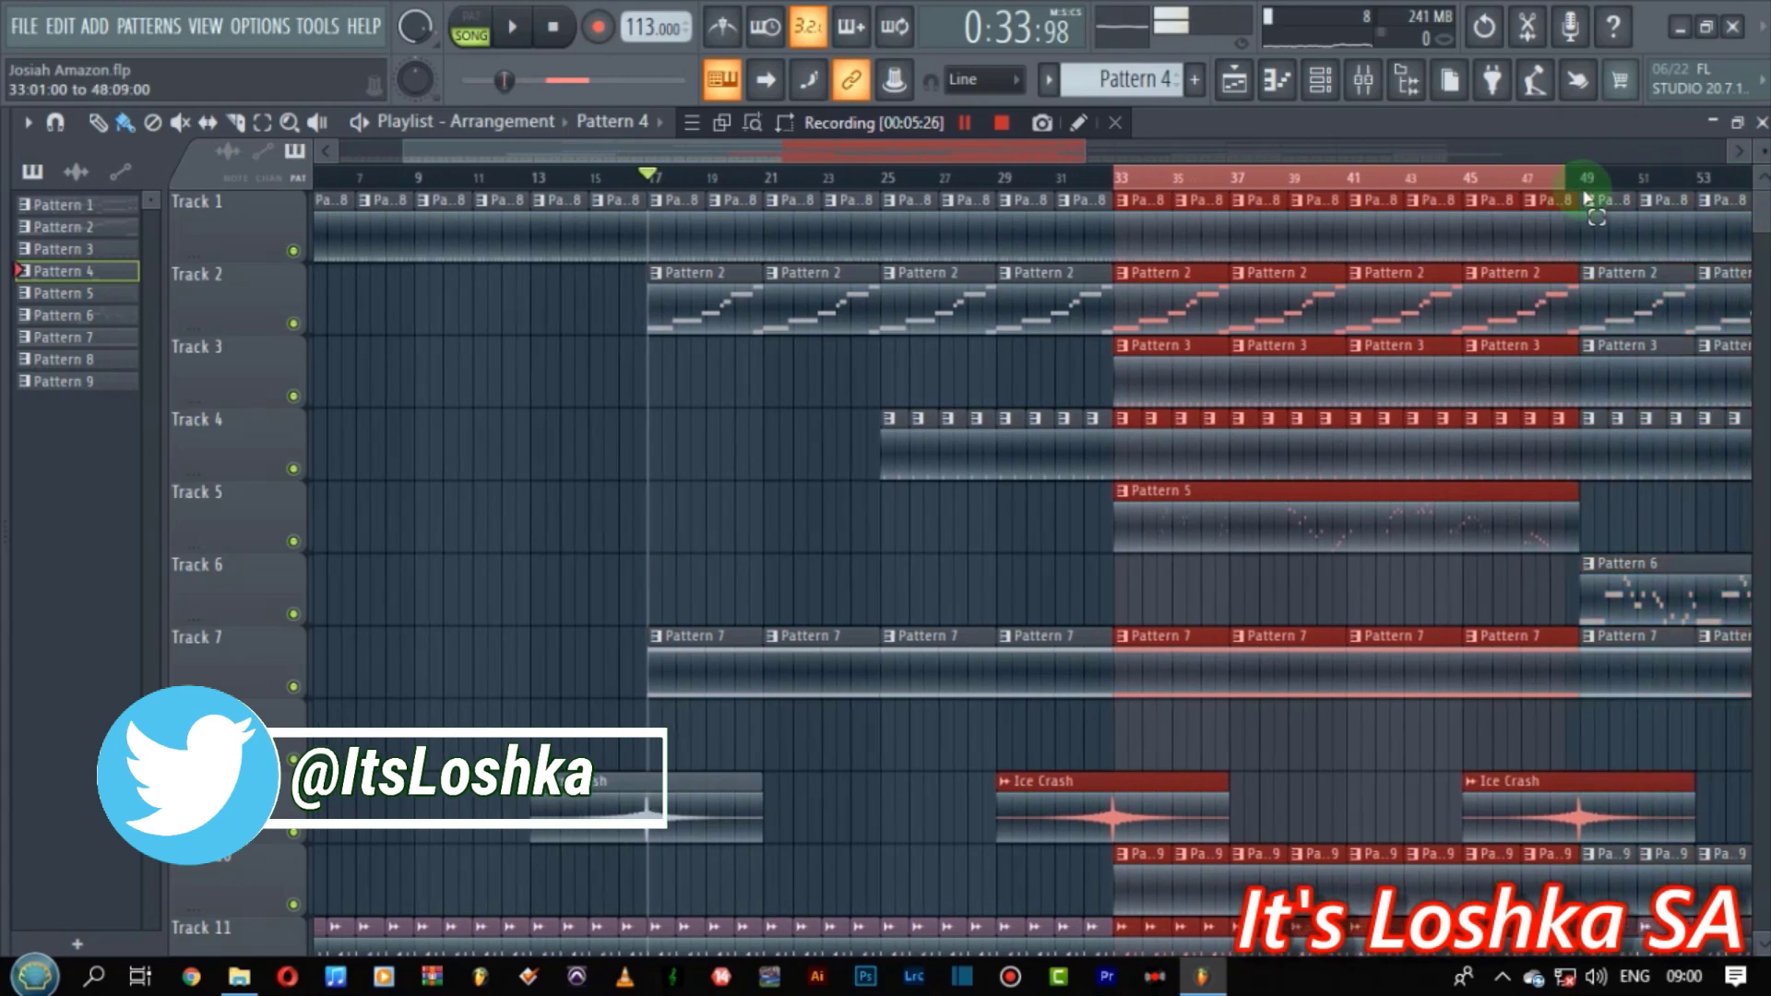
click(1559, 183)
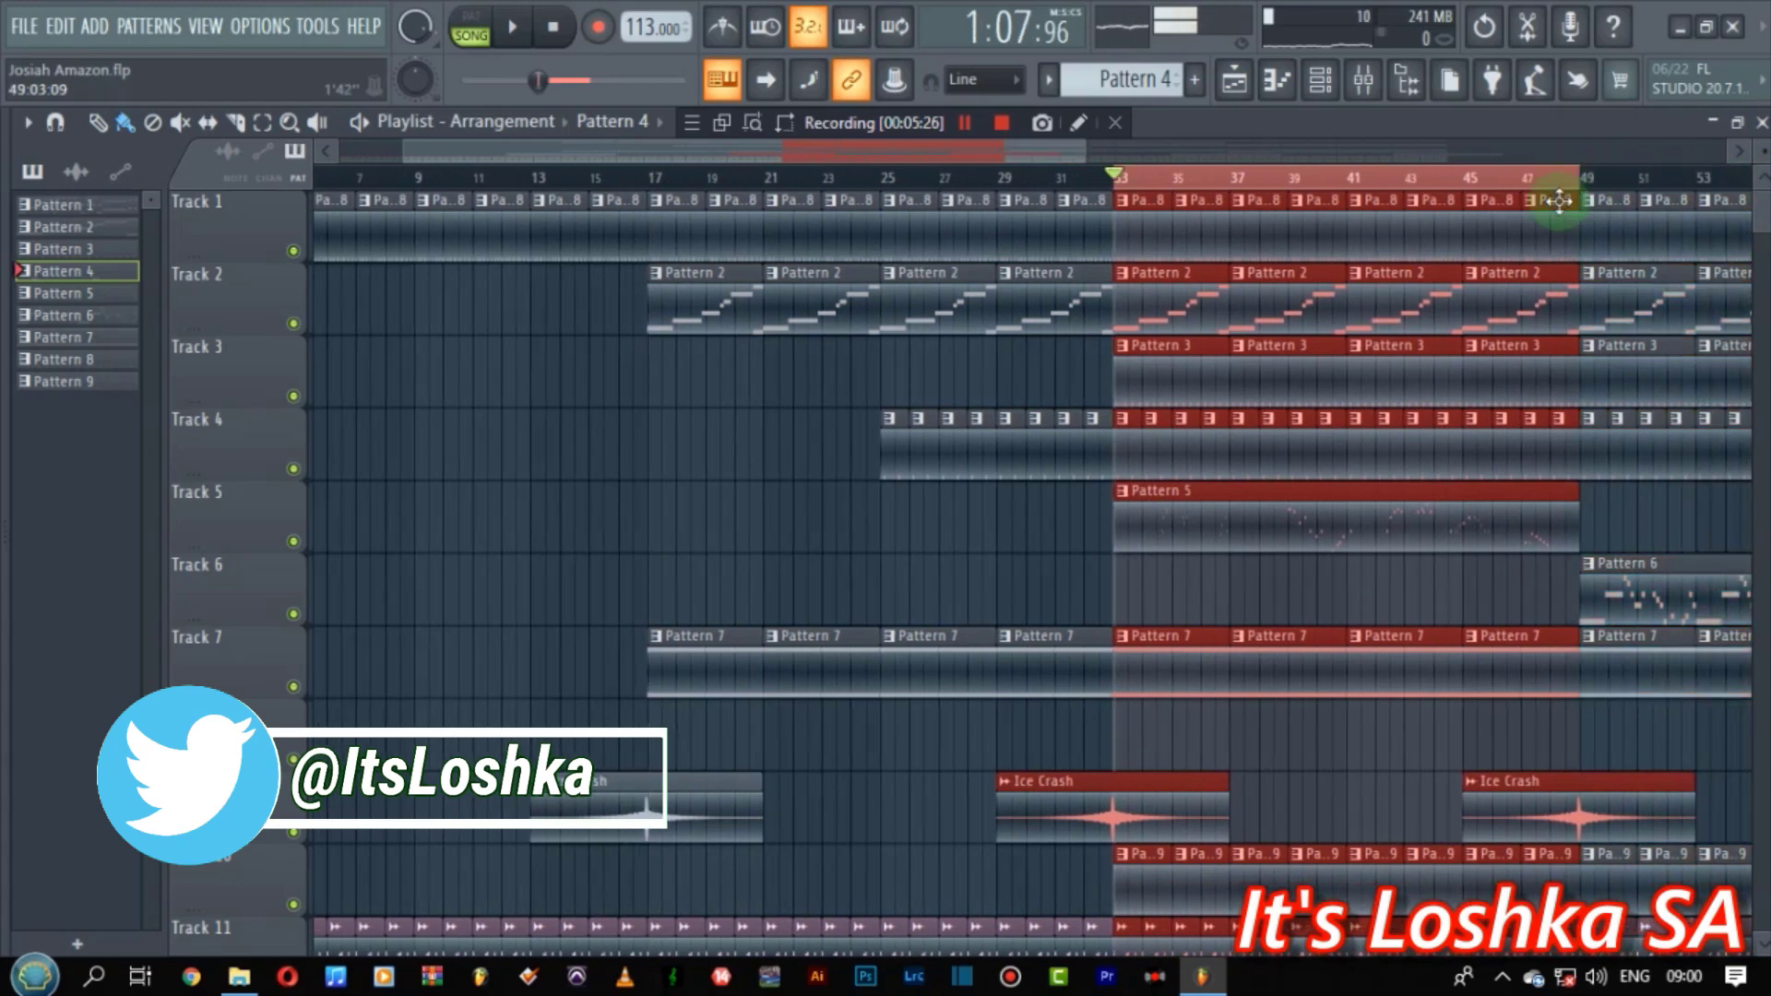
- Select Pattern 3 from the Track 3 clip and play its Purity channel's piano roll notes in pattern mode
click(1160, 389)
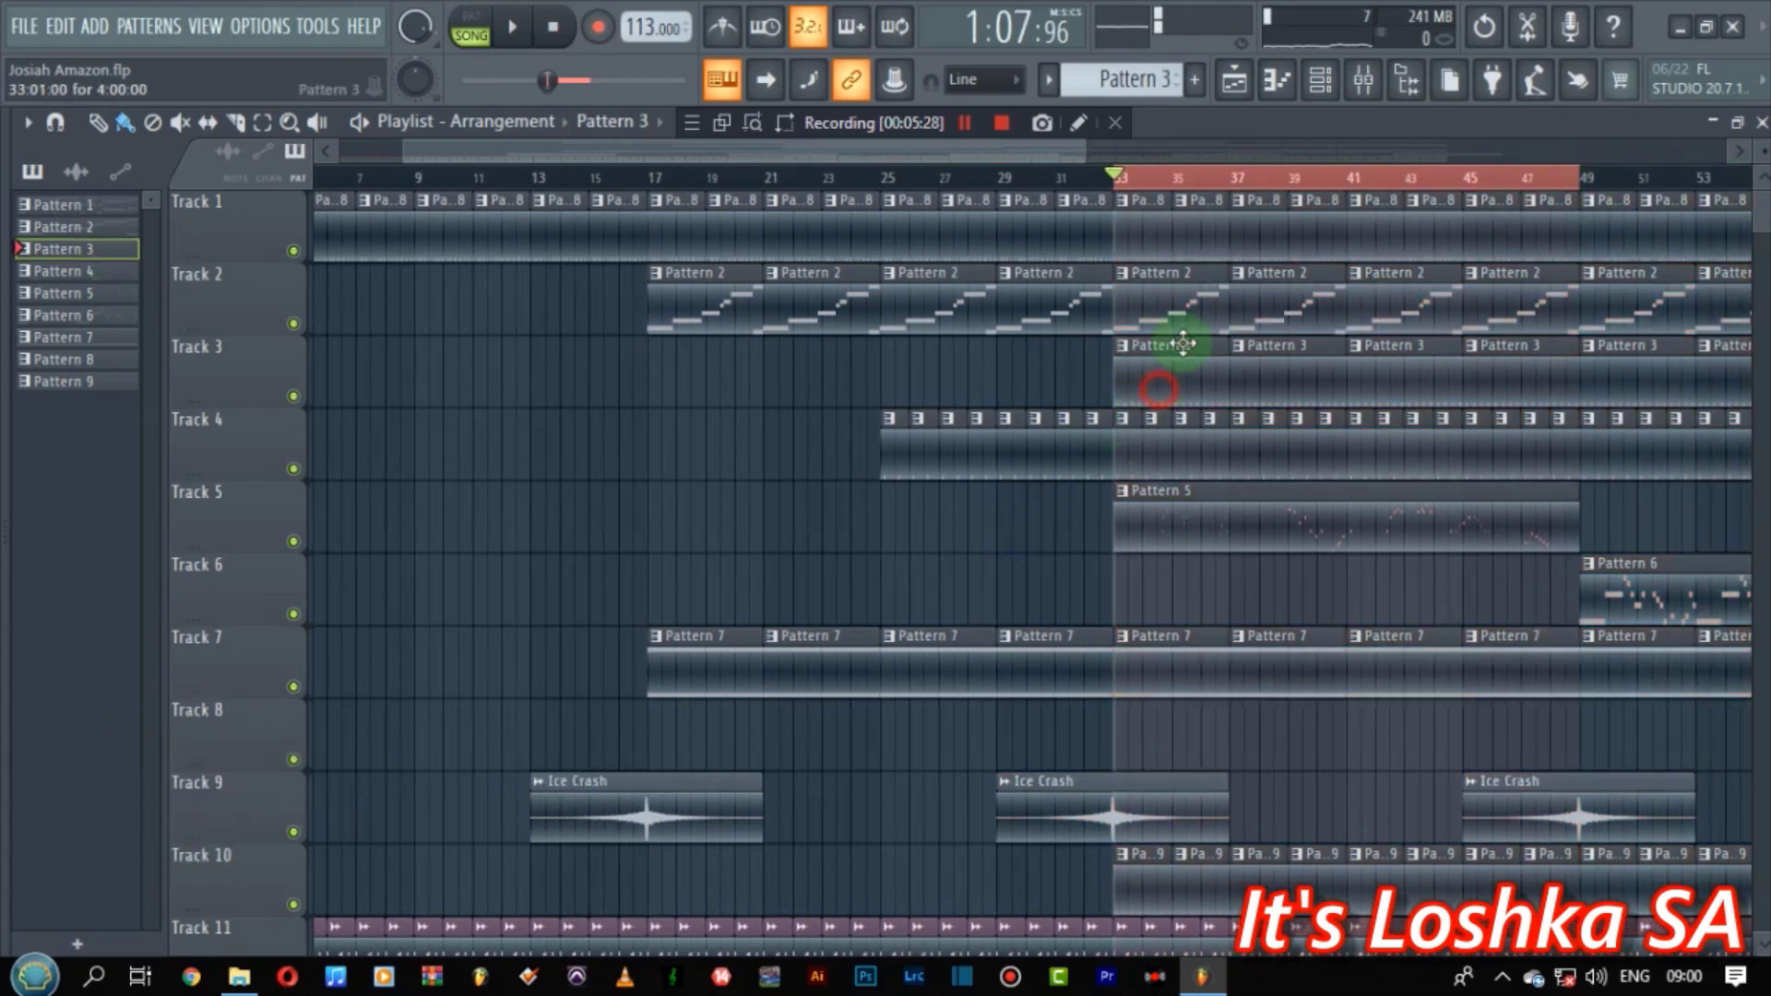
click(1325, 83)
click(449, 545)
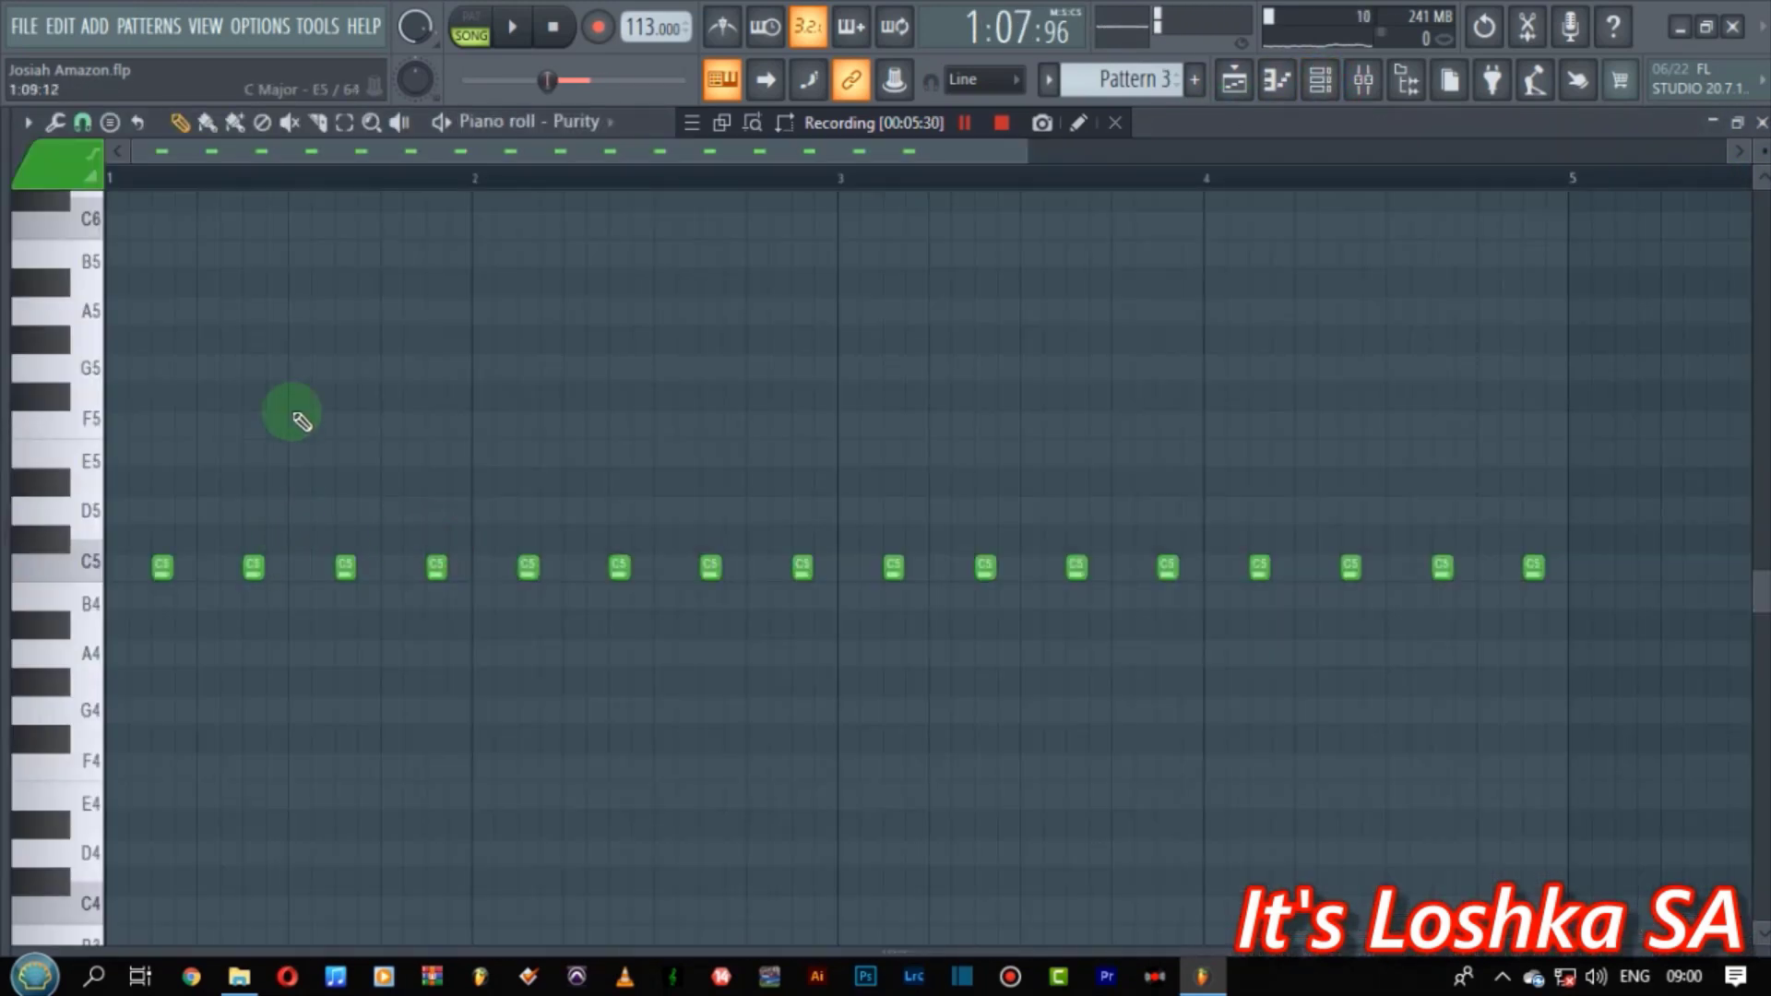
click(476, 29)
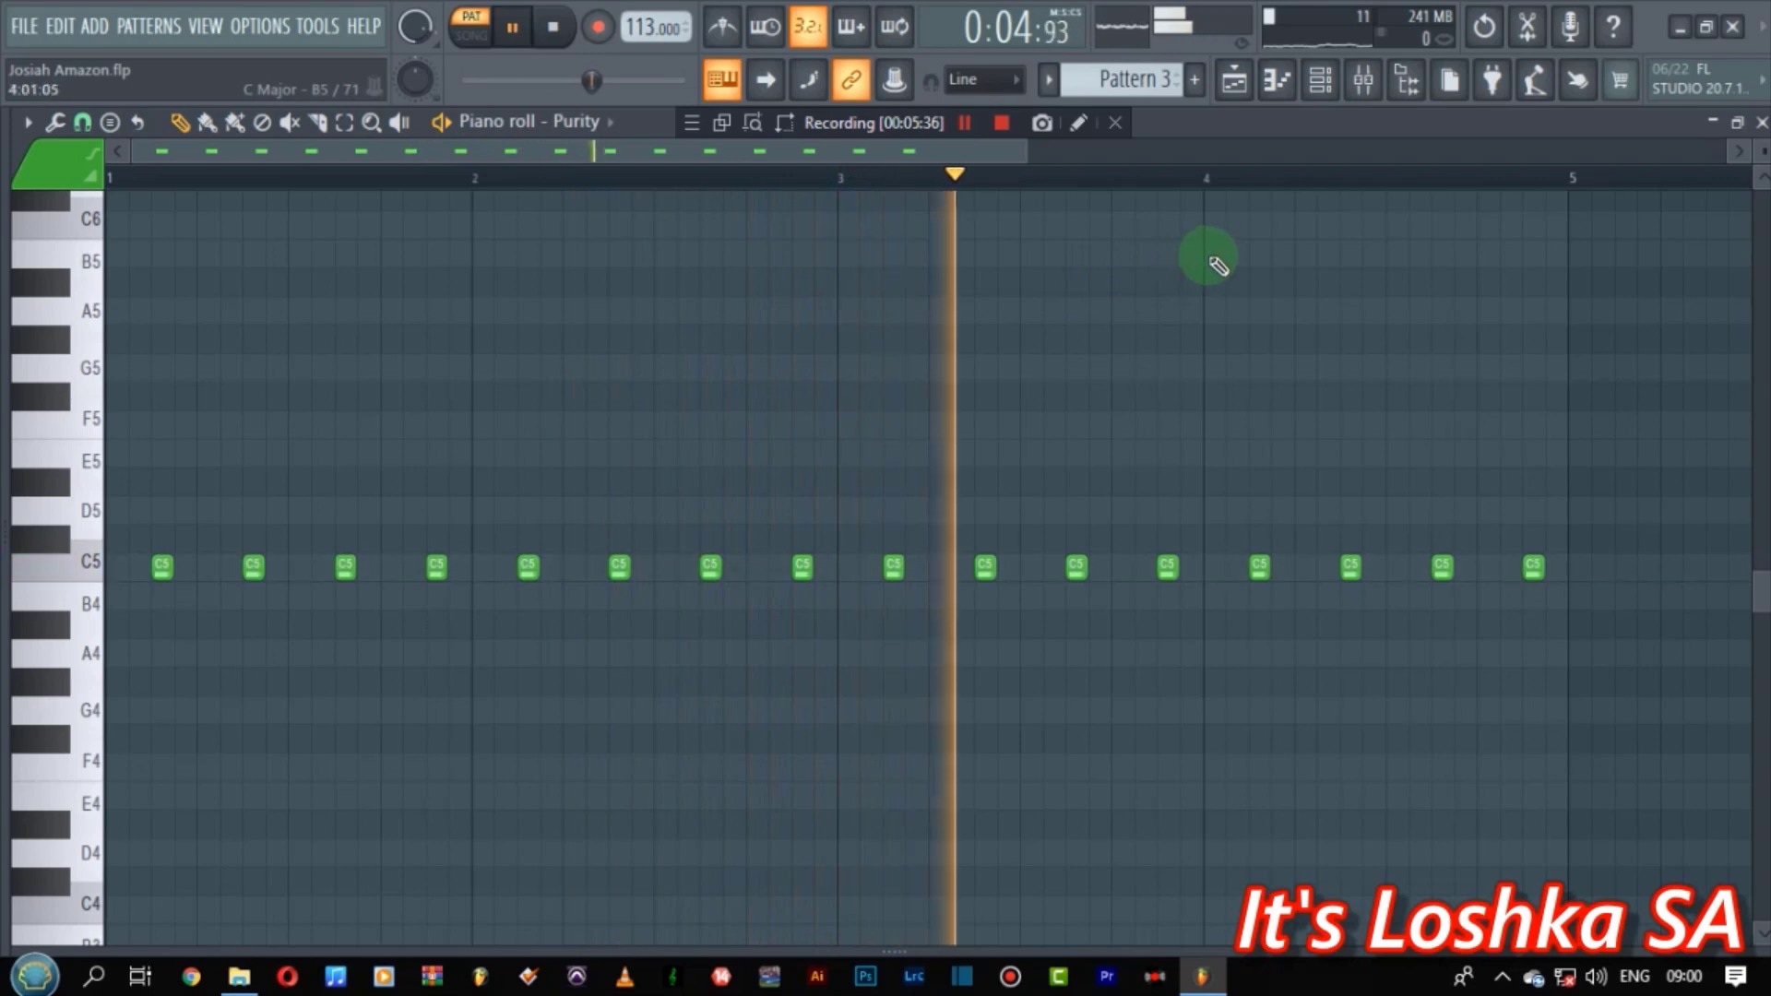
key(space)
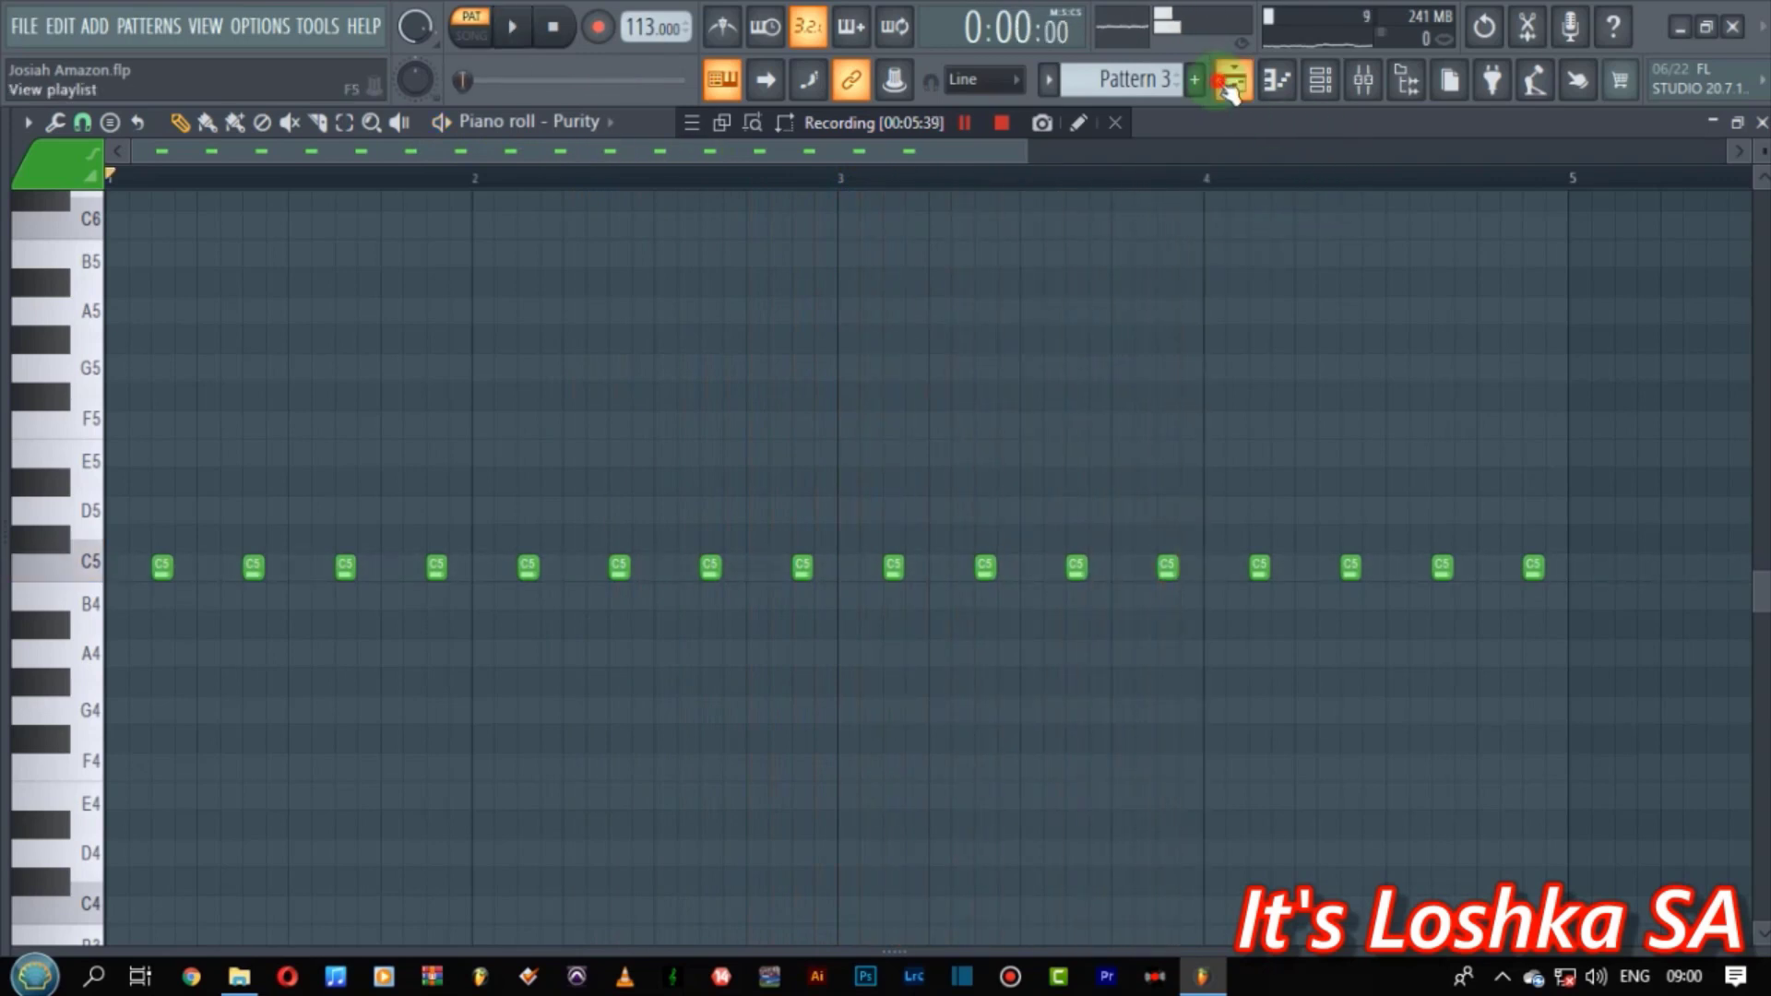
- Select Pattern 5 from the Track 5 clip and examine its reFX Nexus channel's WW PanFlute preset and reverb mix
click(1233, 80)
scroll(1188, 477, down, 1)
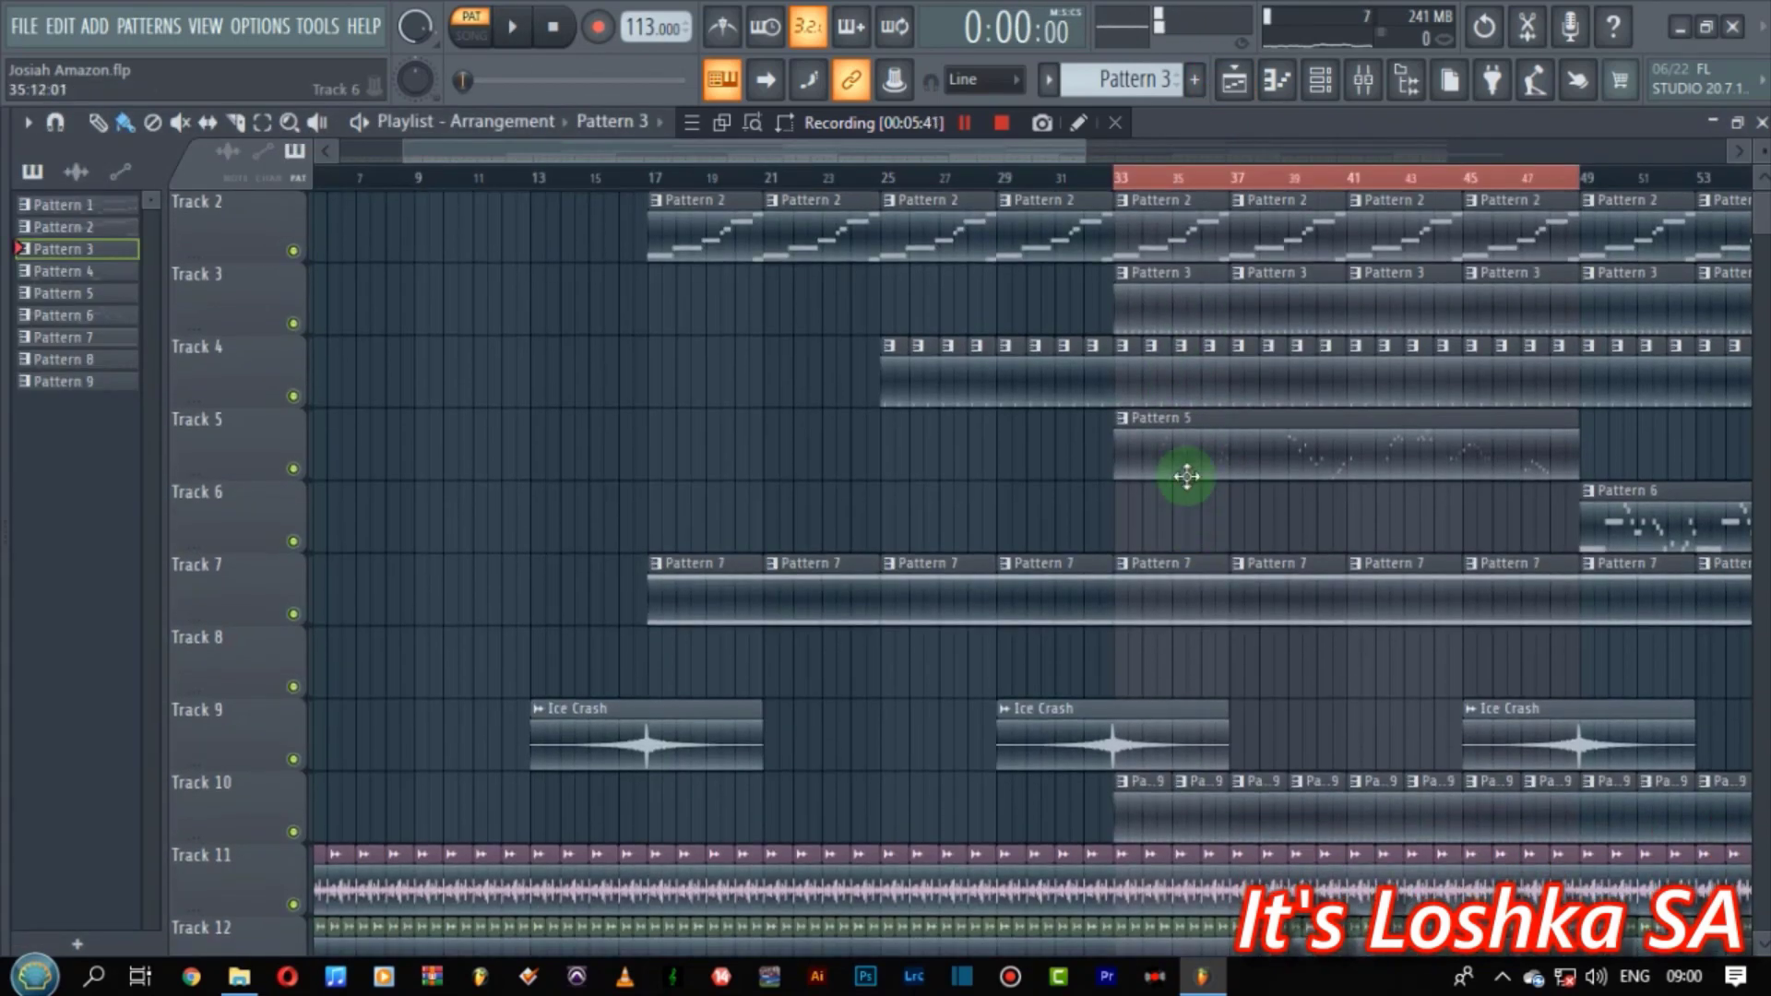
click(1324, 83)
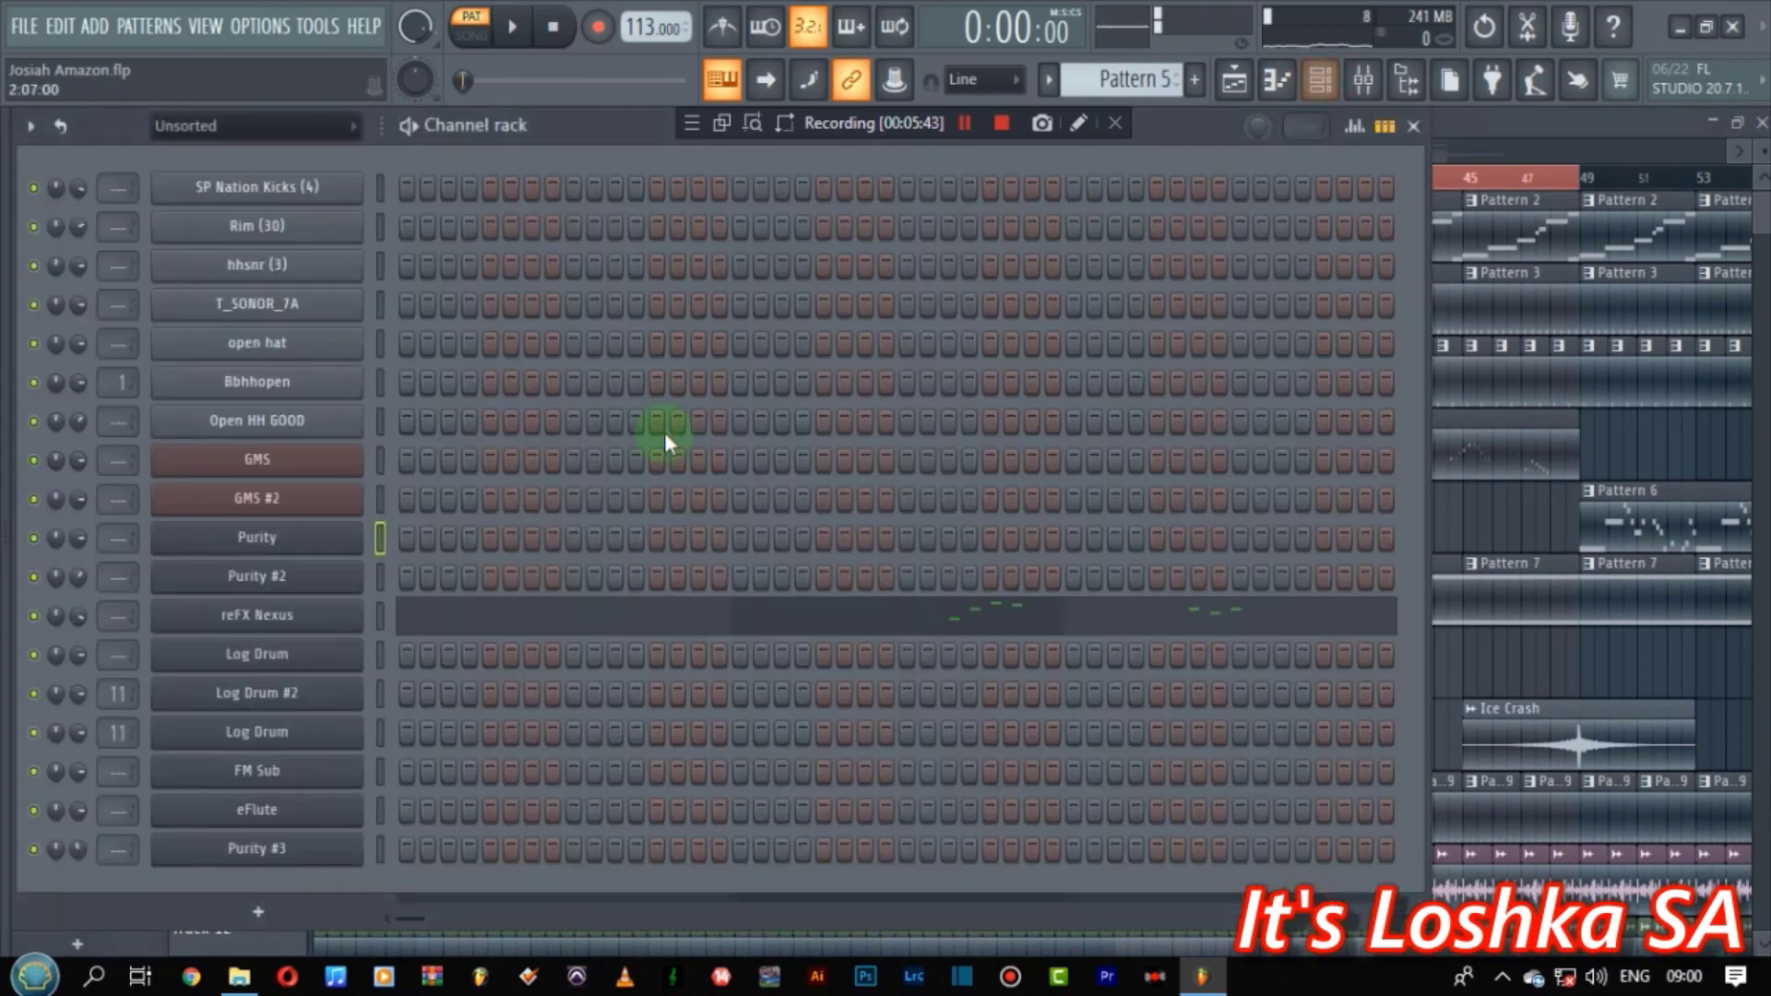
click(318, 616)
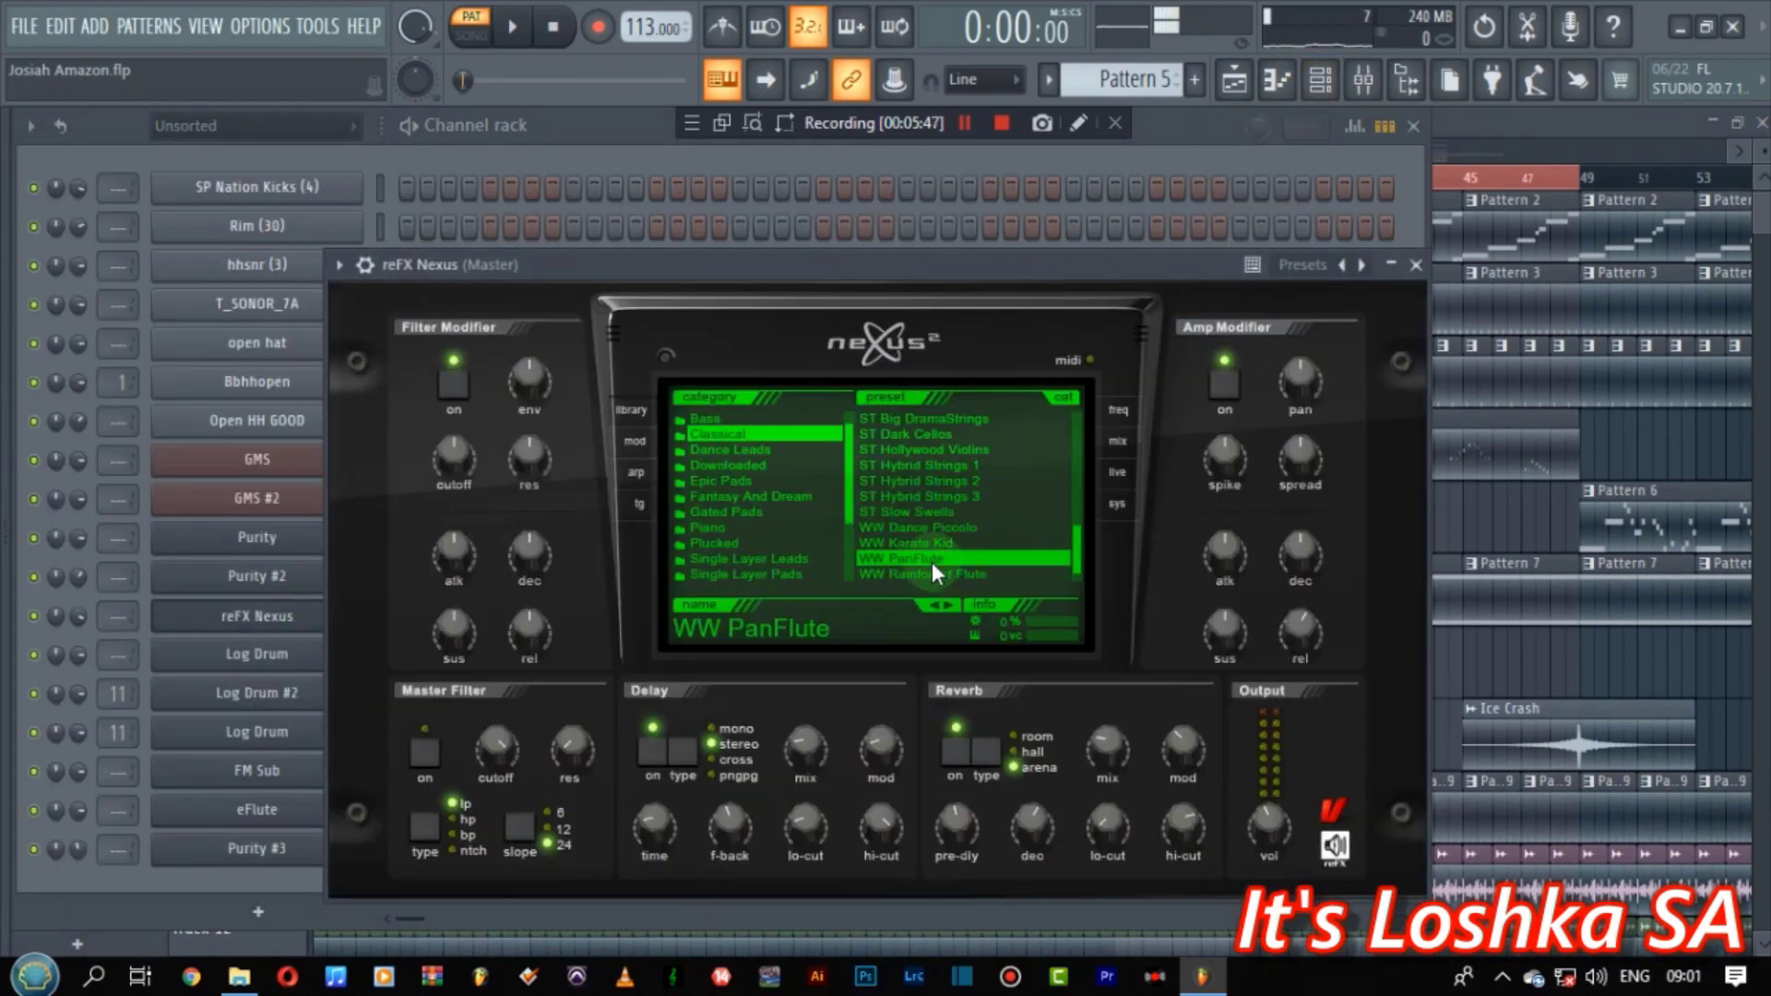
click(1364, 606)
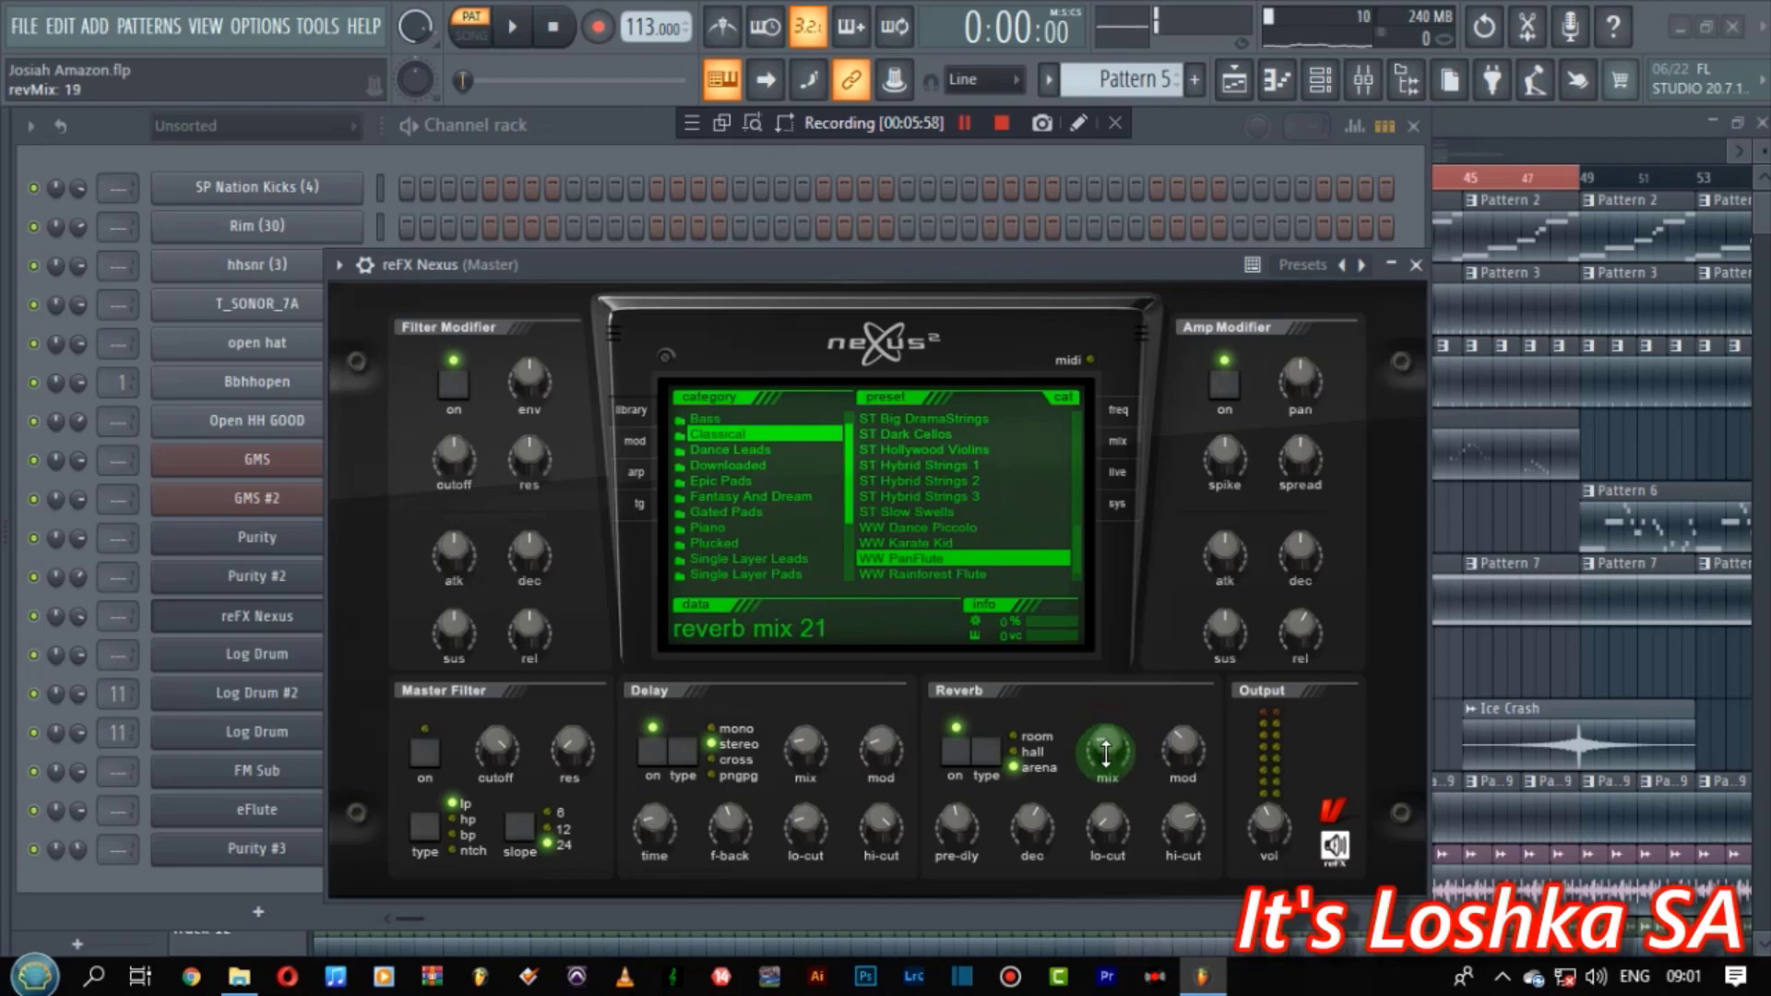
click(1421, 267)
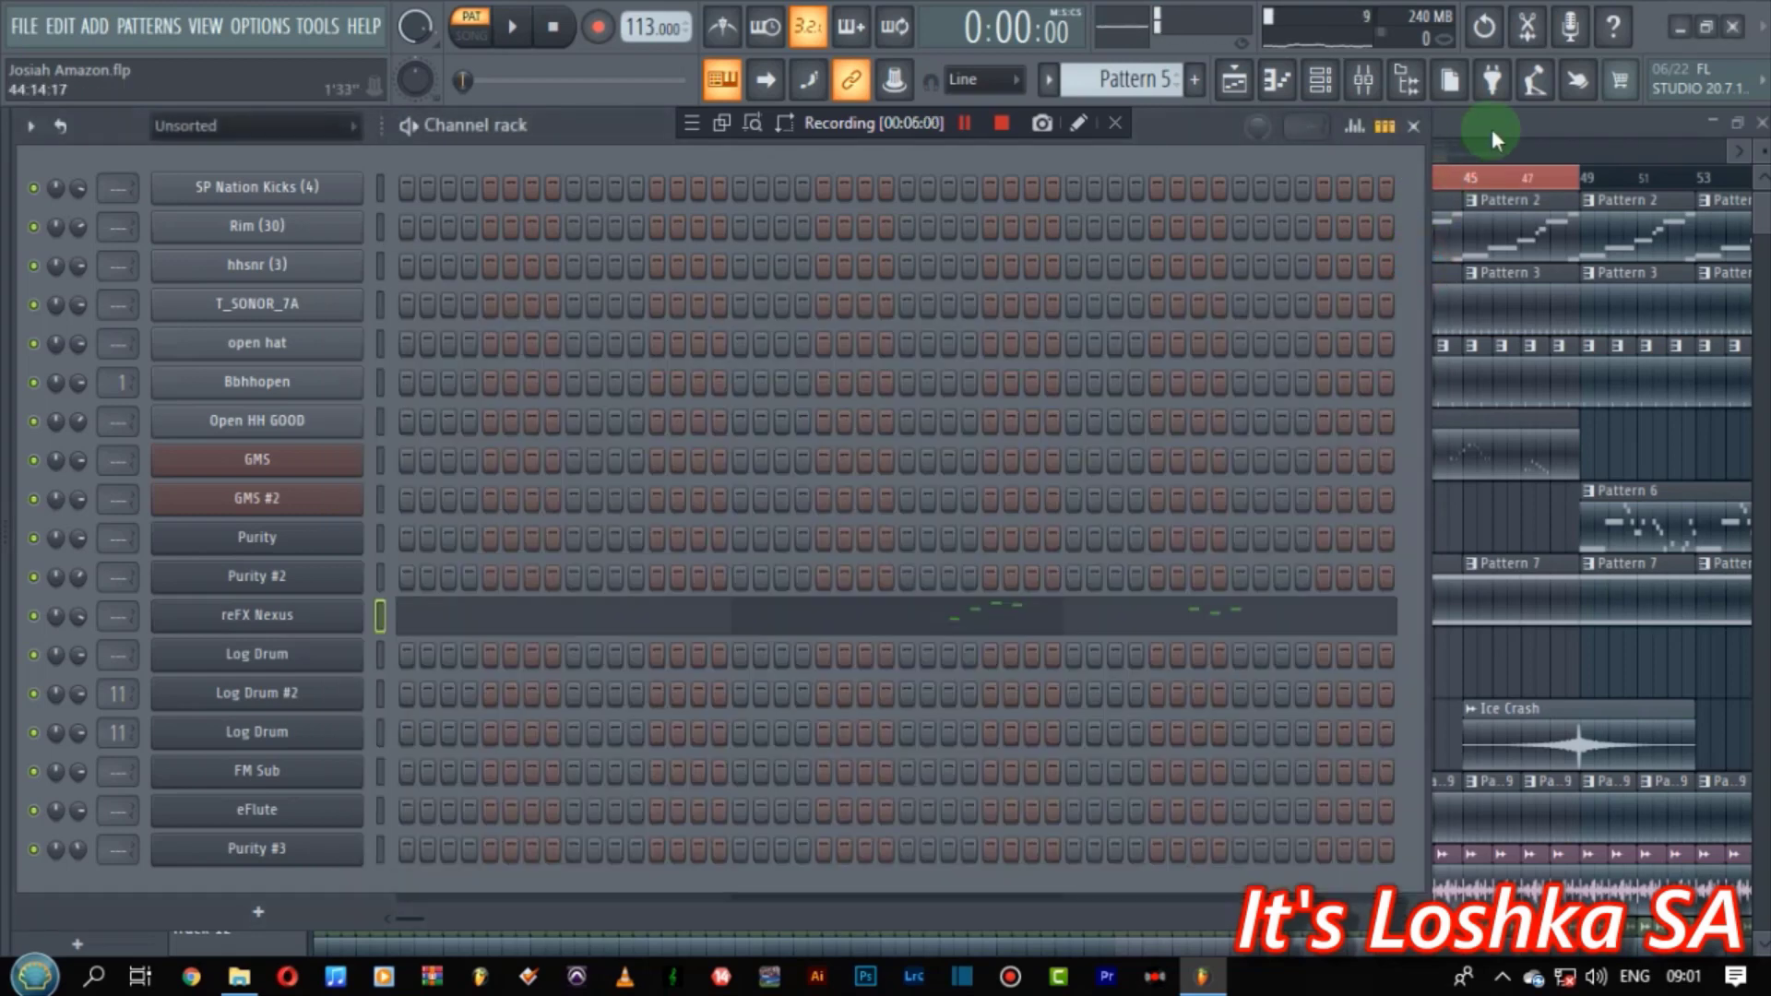
click(1492, 126)
- Select Pattern 9 from the Track 10 clips and audition its Open HH GOOD channel in the channel rack
scroll(1138, 323, up, 1)
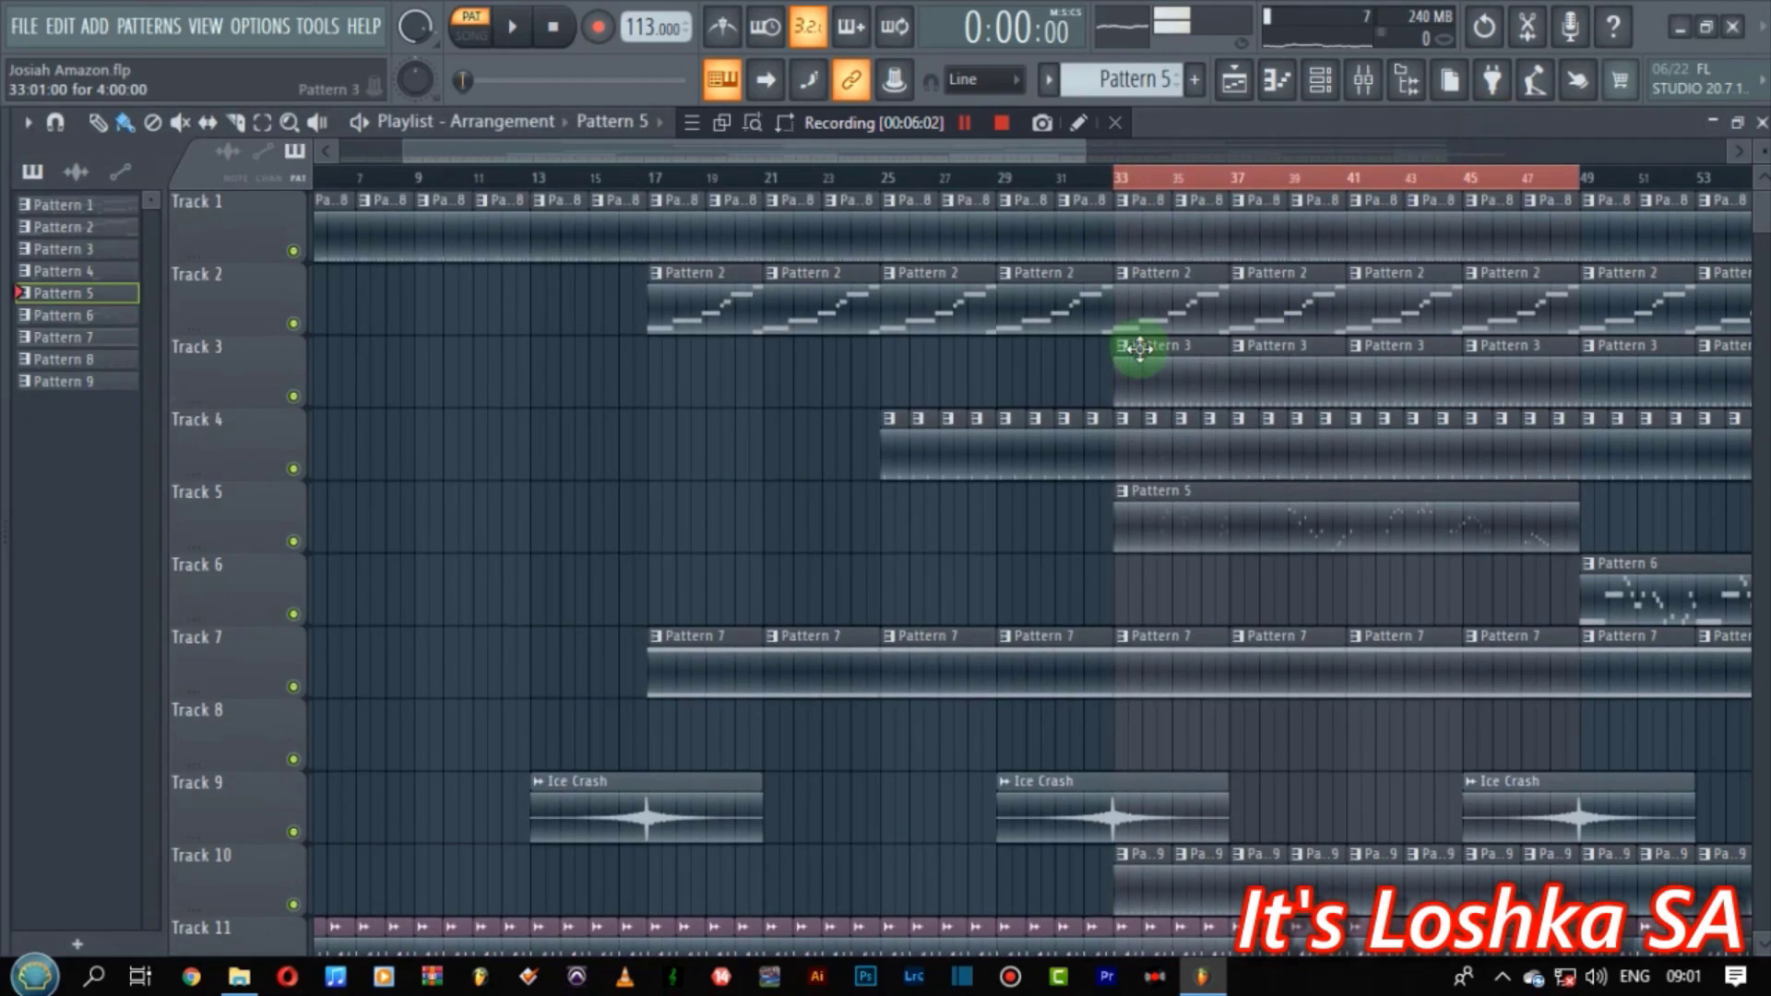
scroll(1137, 423, down, 4)
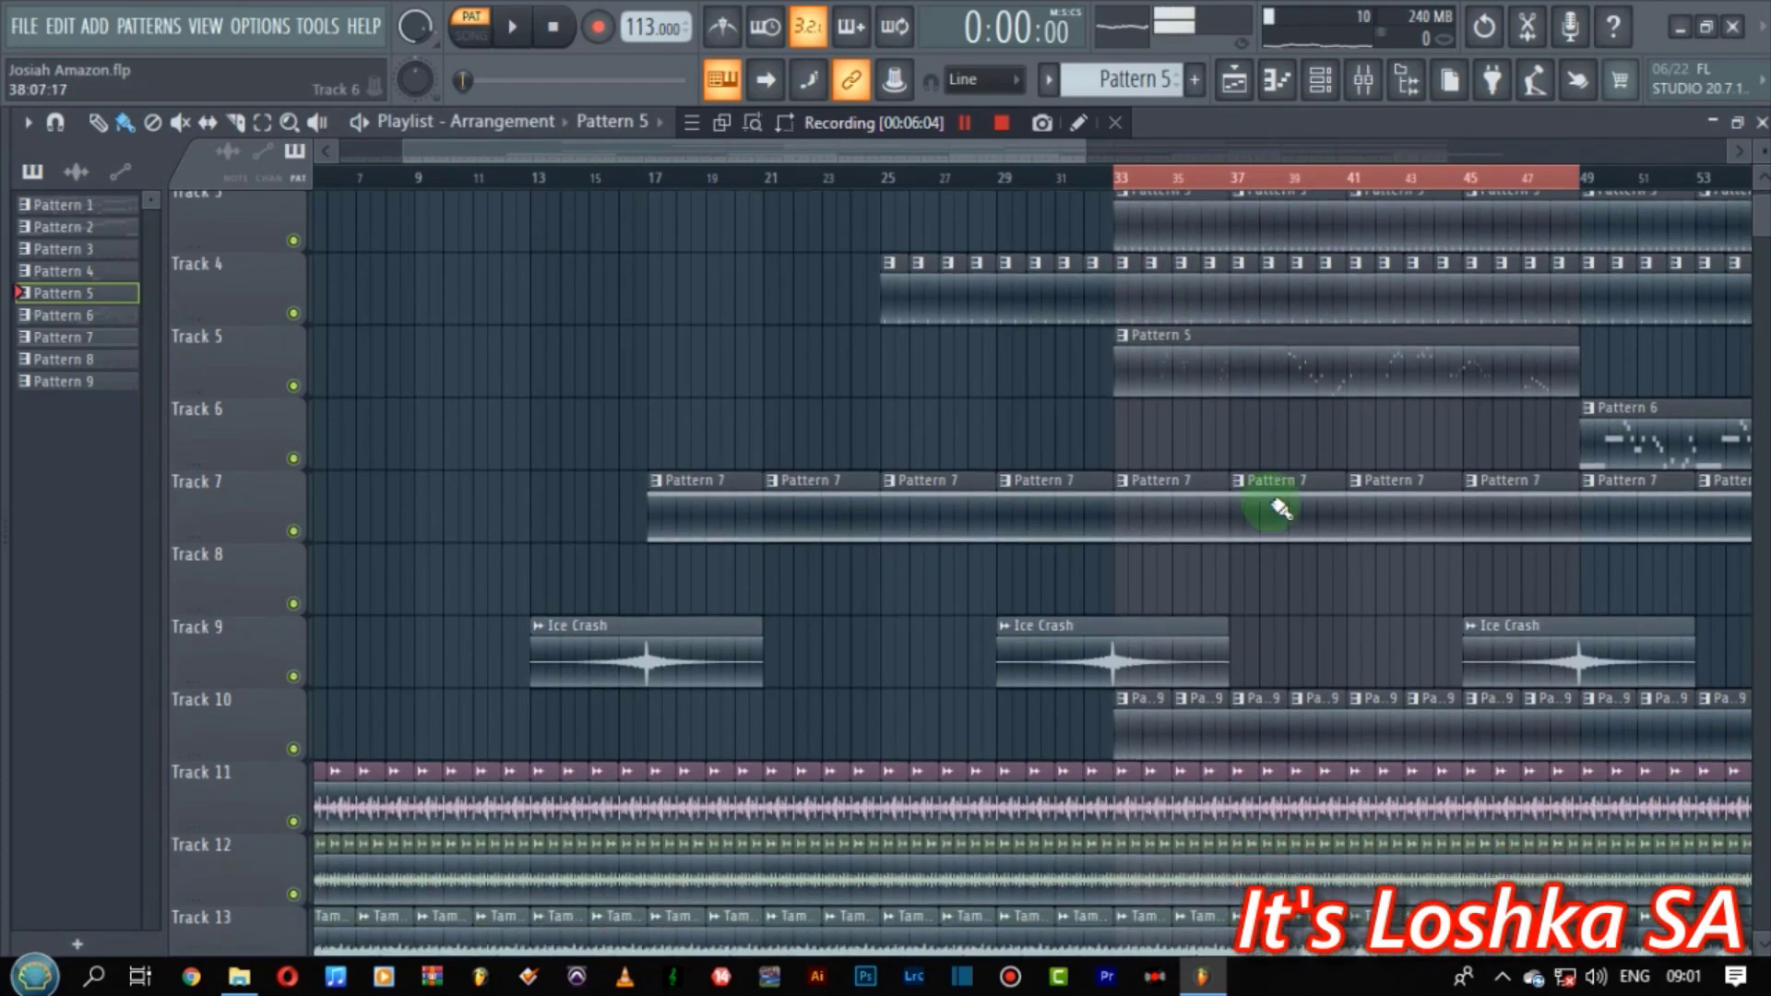
click(1325, 81)
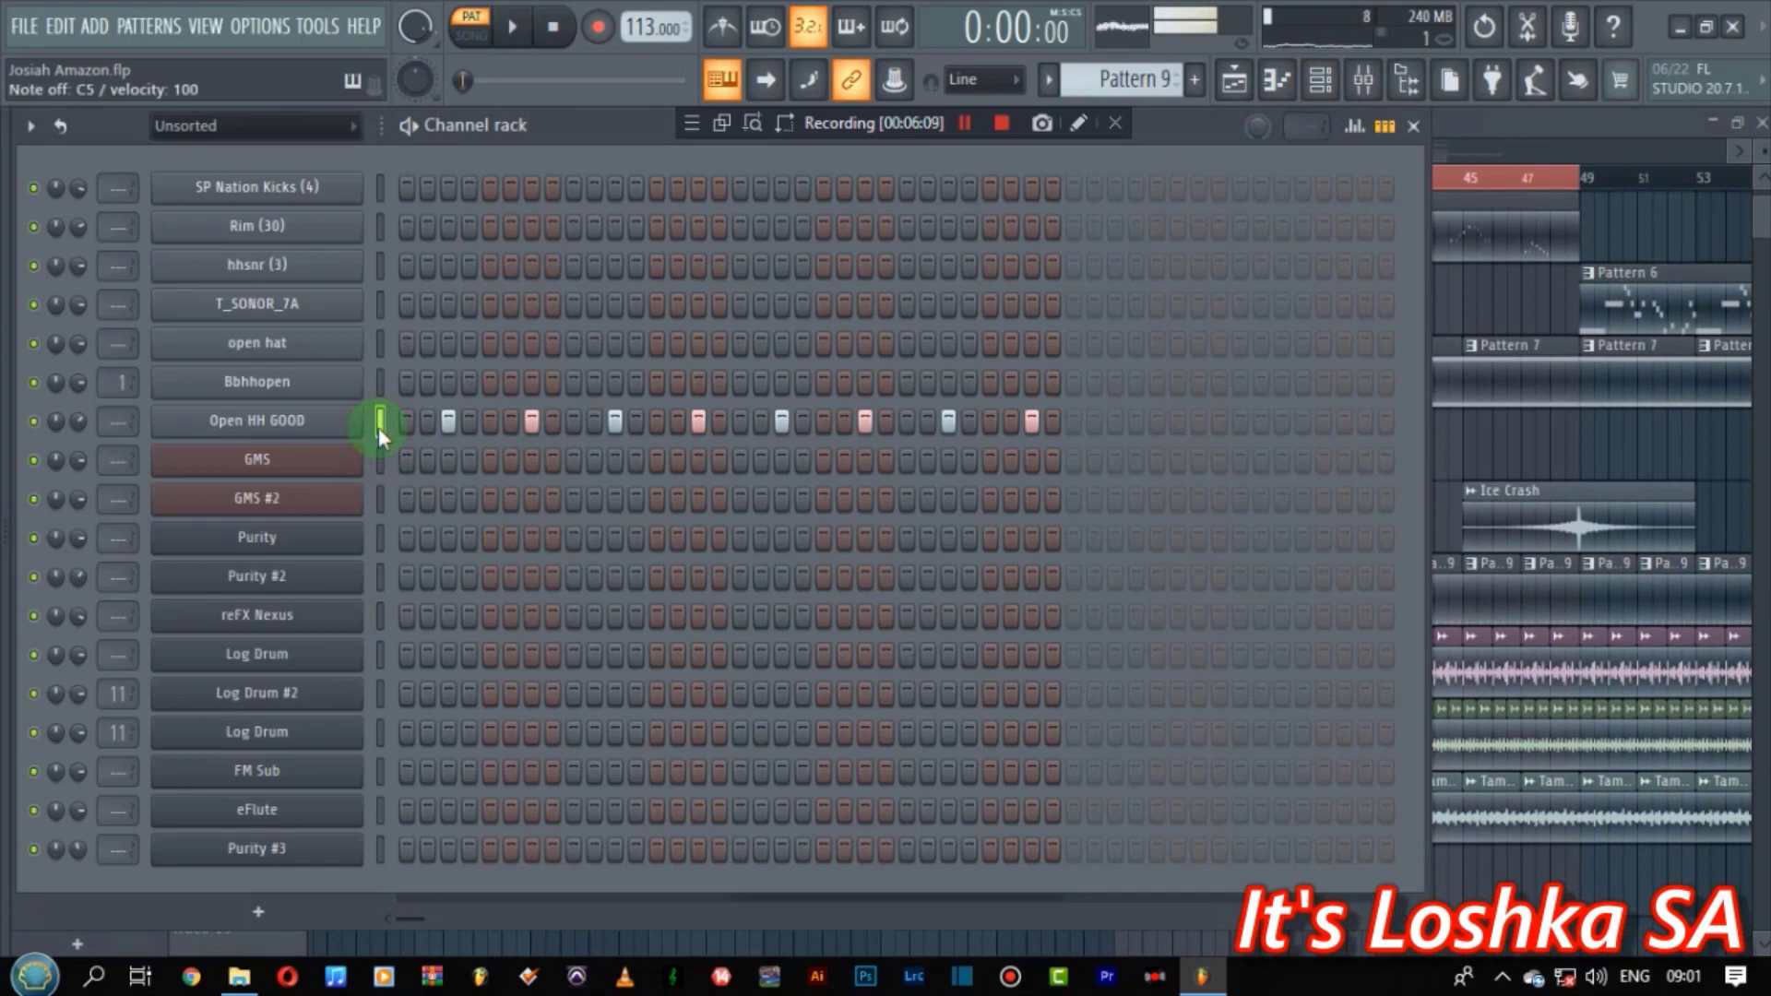
click(1542, 111)
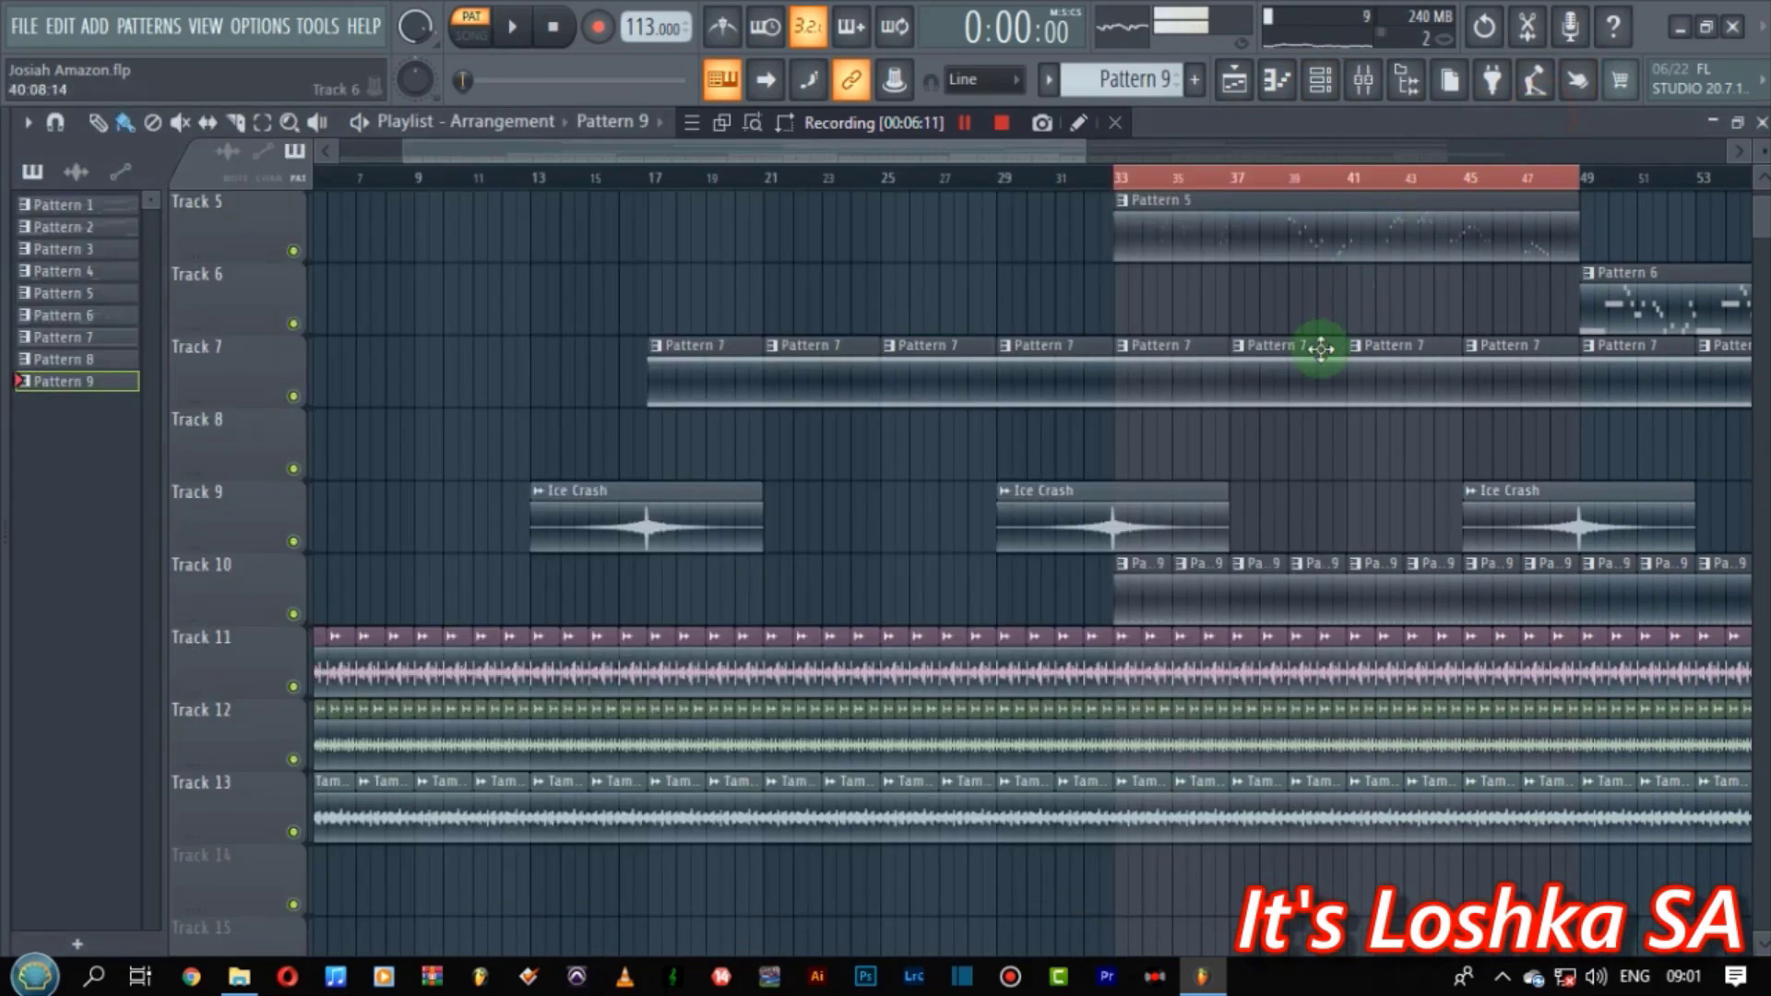
- Solo Track 5 and play its Pattern 5 clip from bar 33 in song mode
scroll(1255, 466, up, 3)
scroll(1250, 466, up, 1)
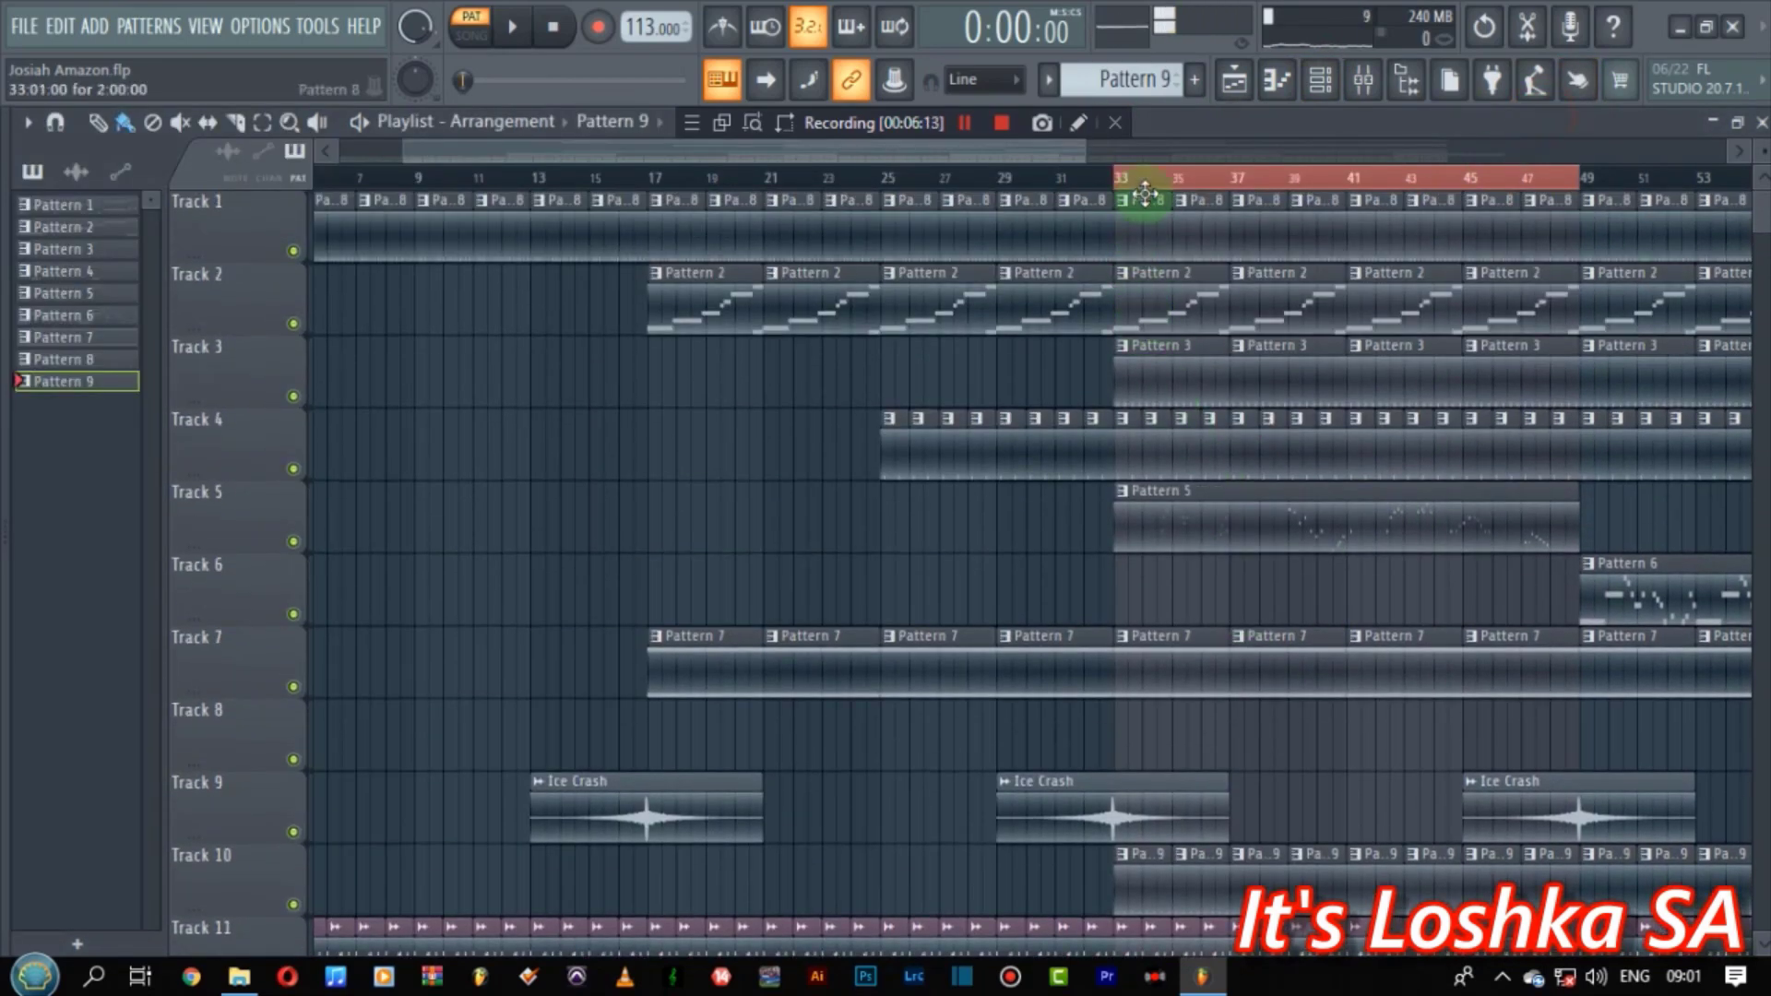
ctrl+click(294, 541)
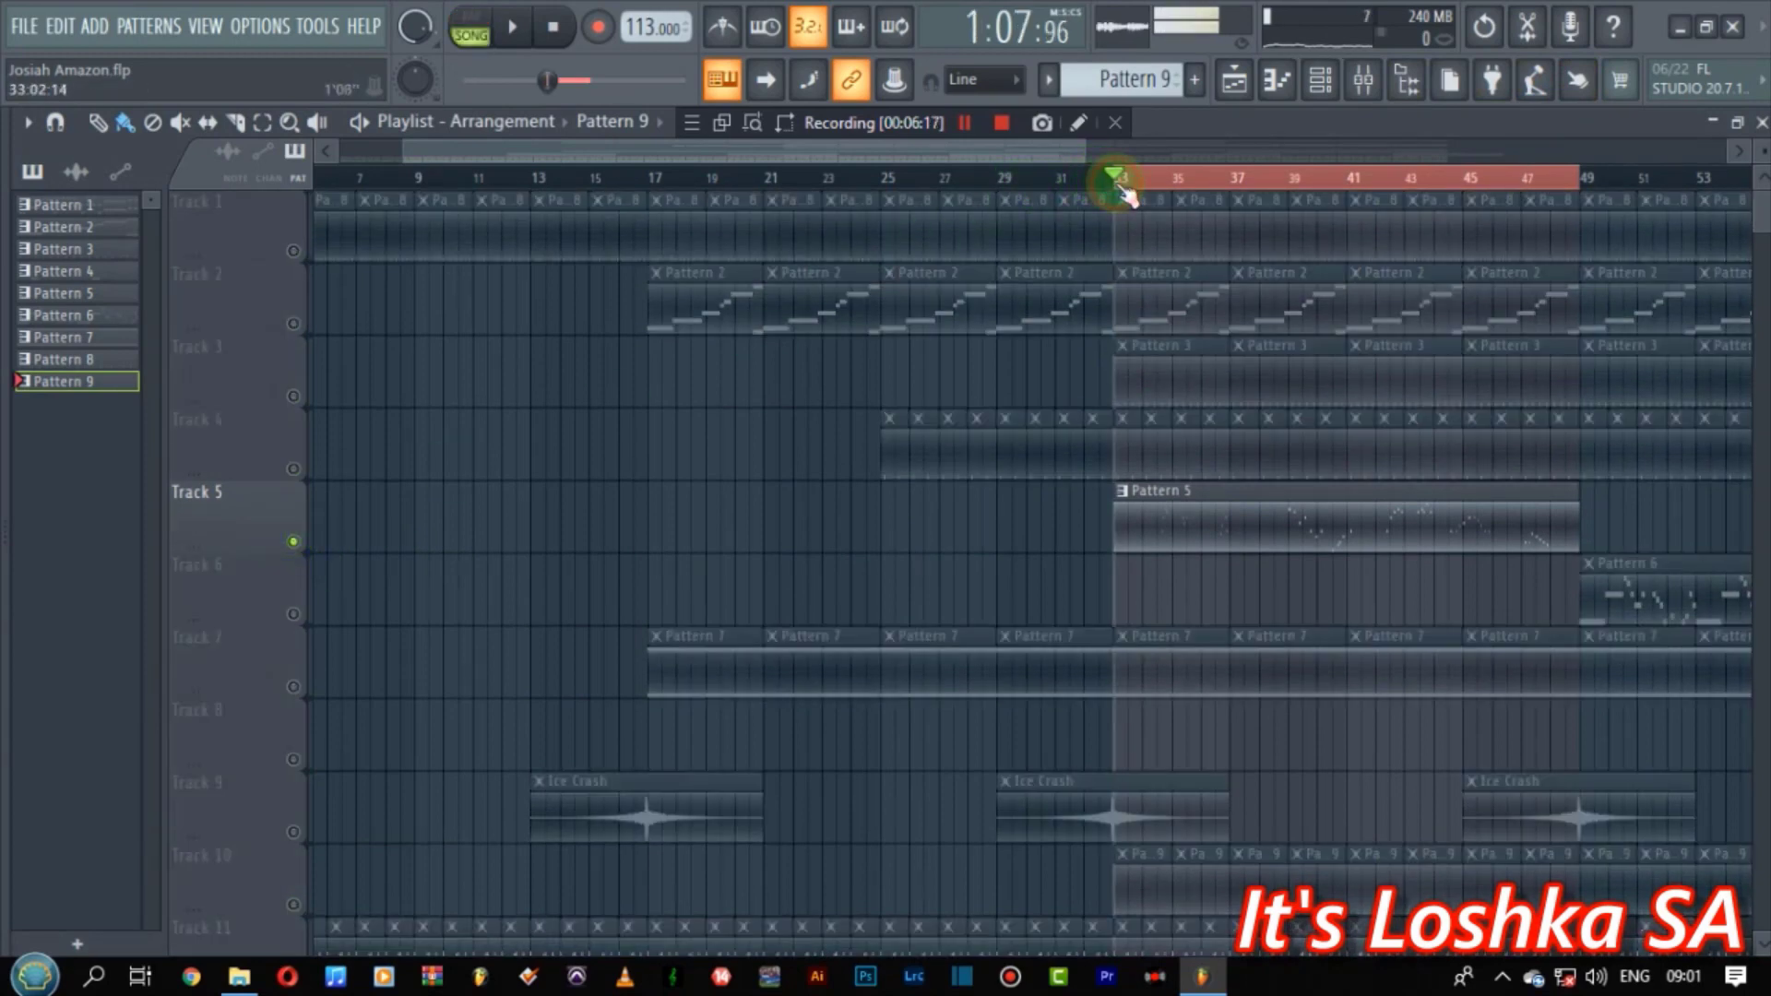
scroll(1231, 181, up, 4)
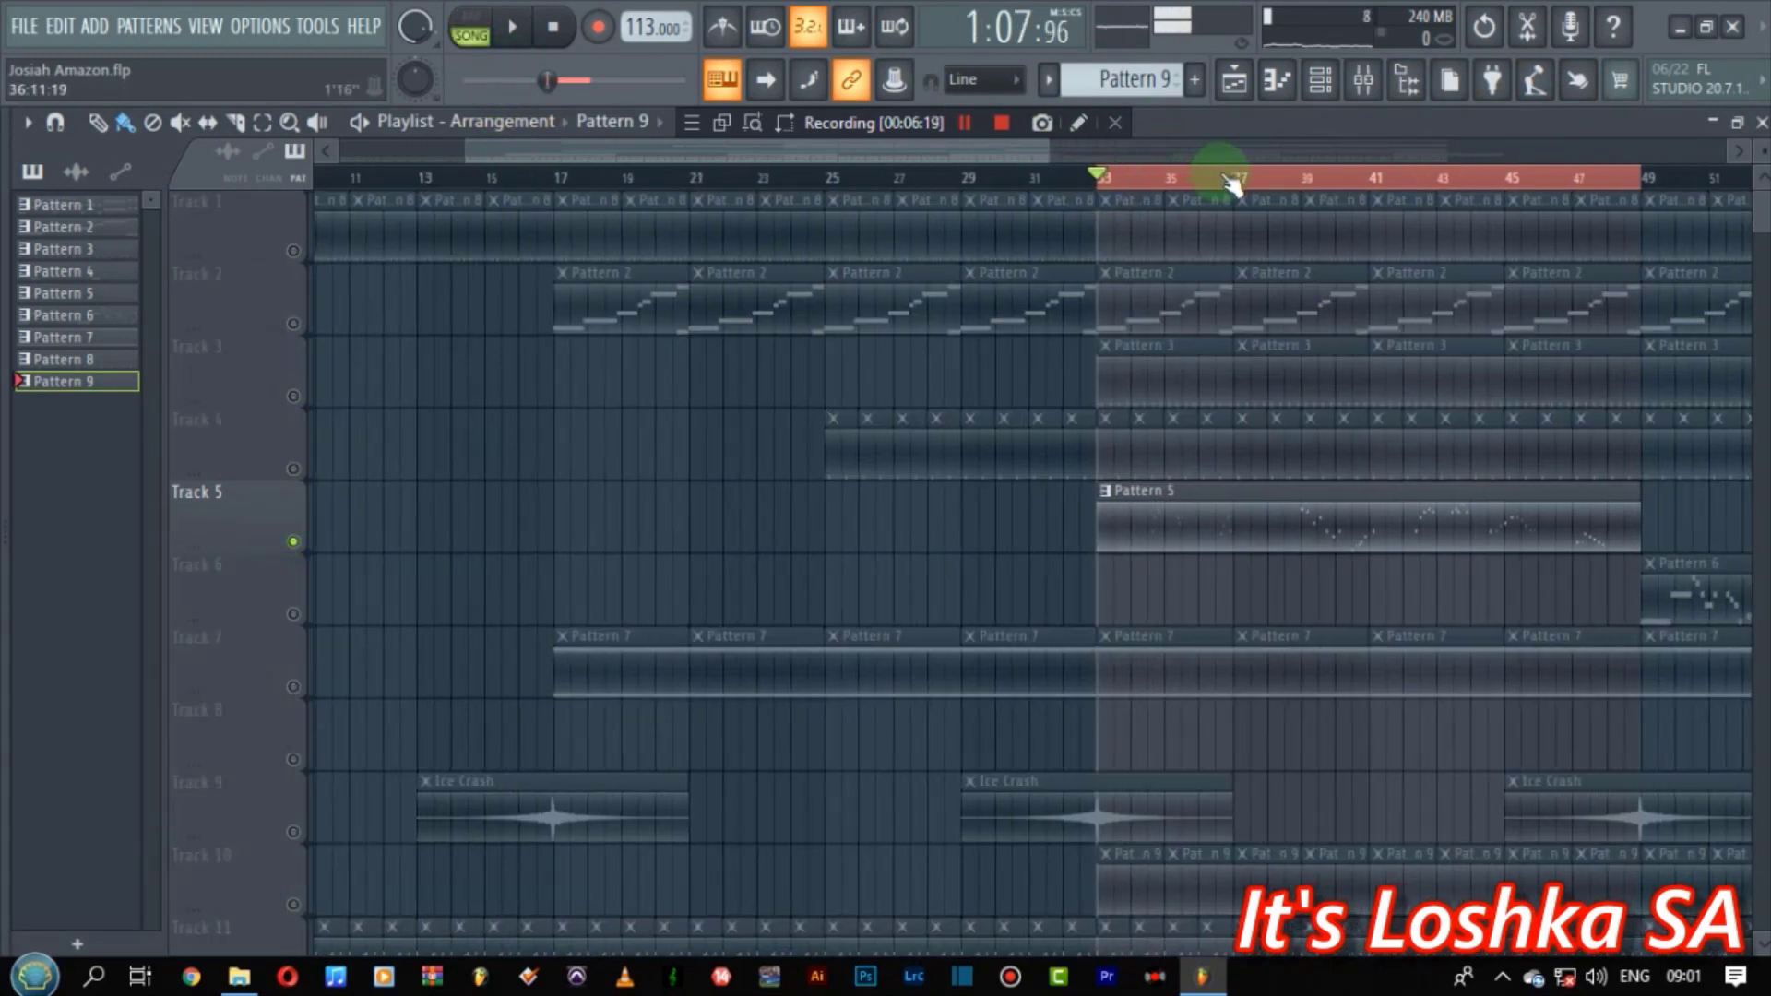
key(space)
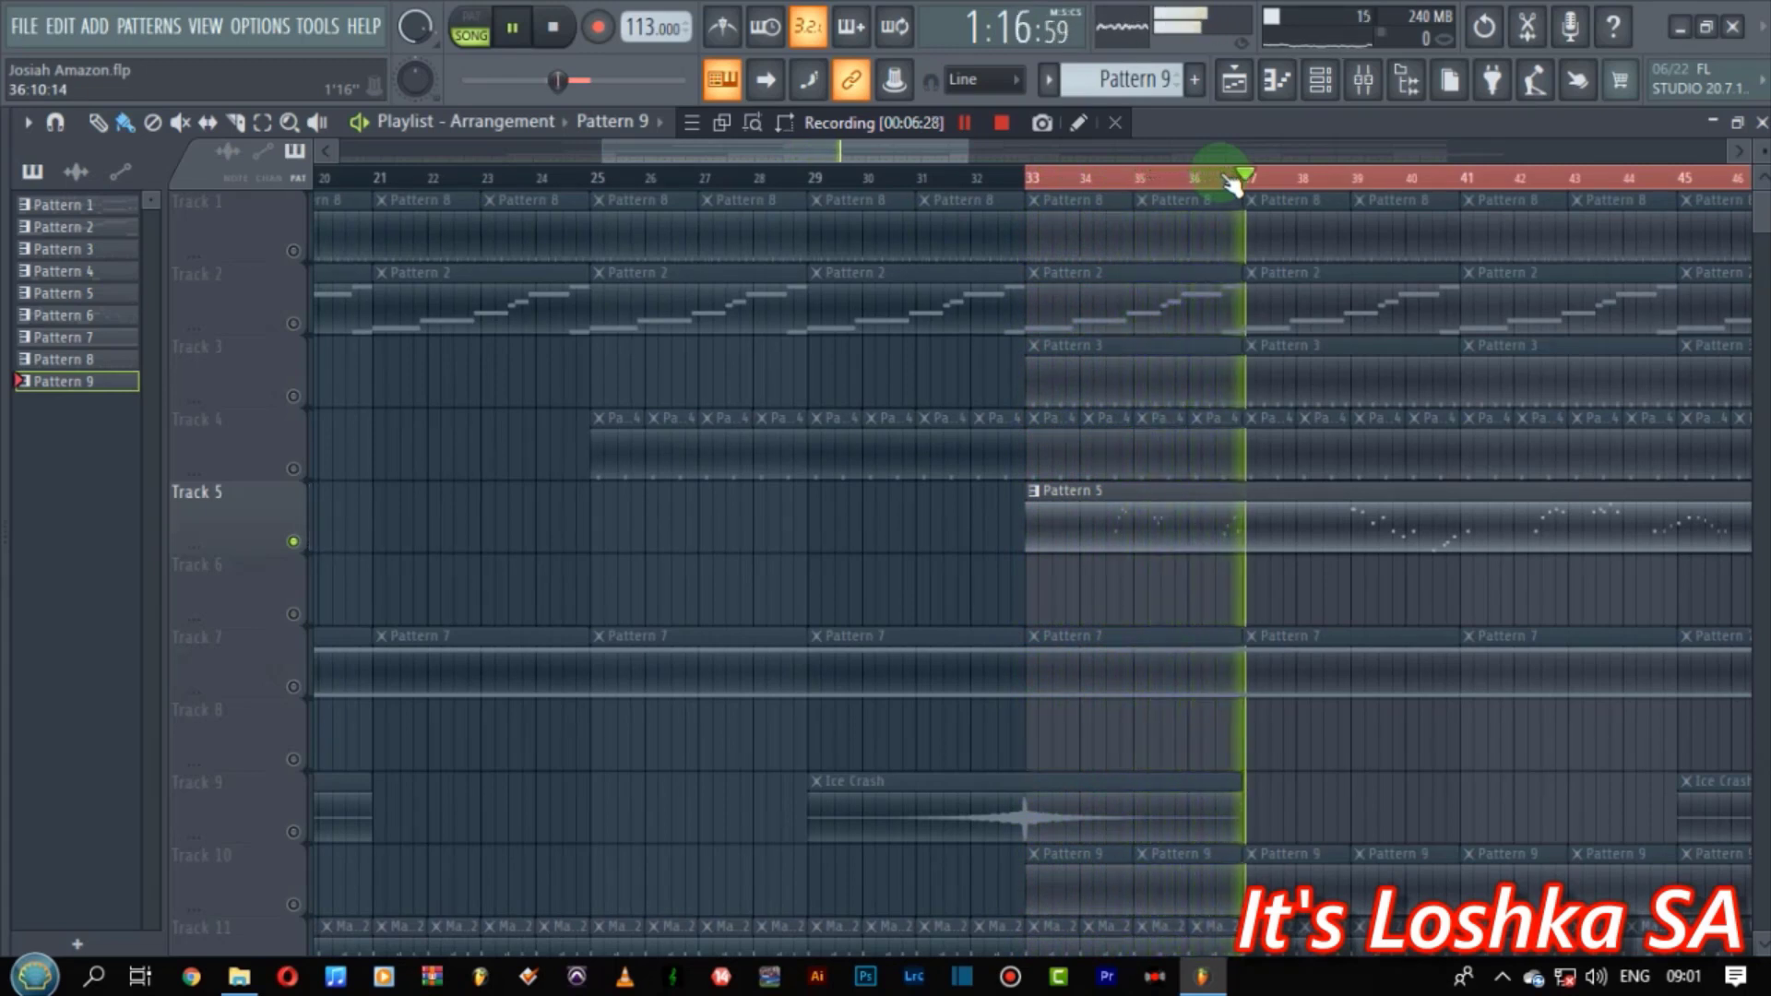
scroll(1232, 181, down, 2)
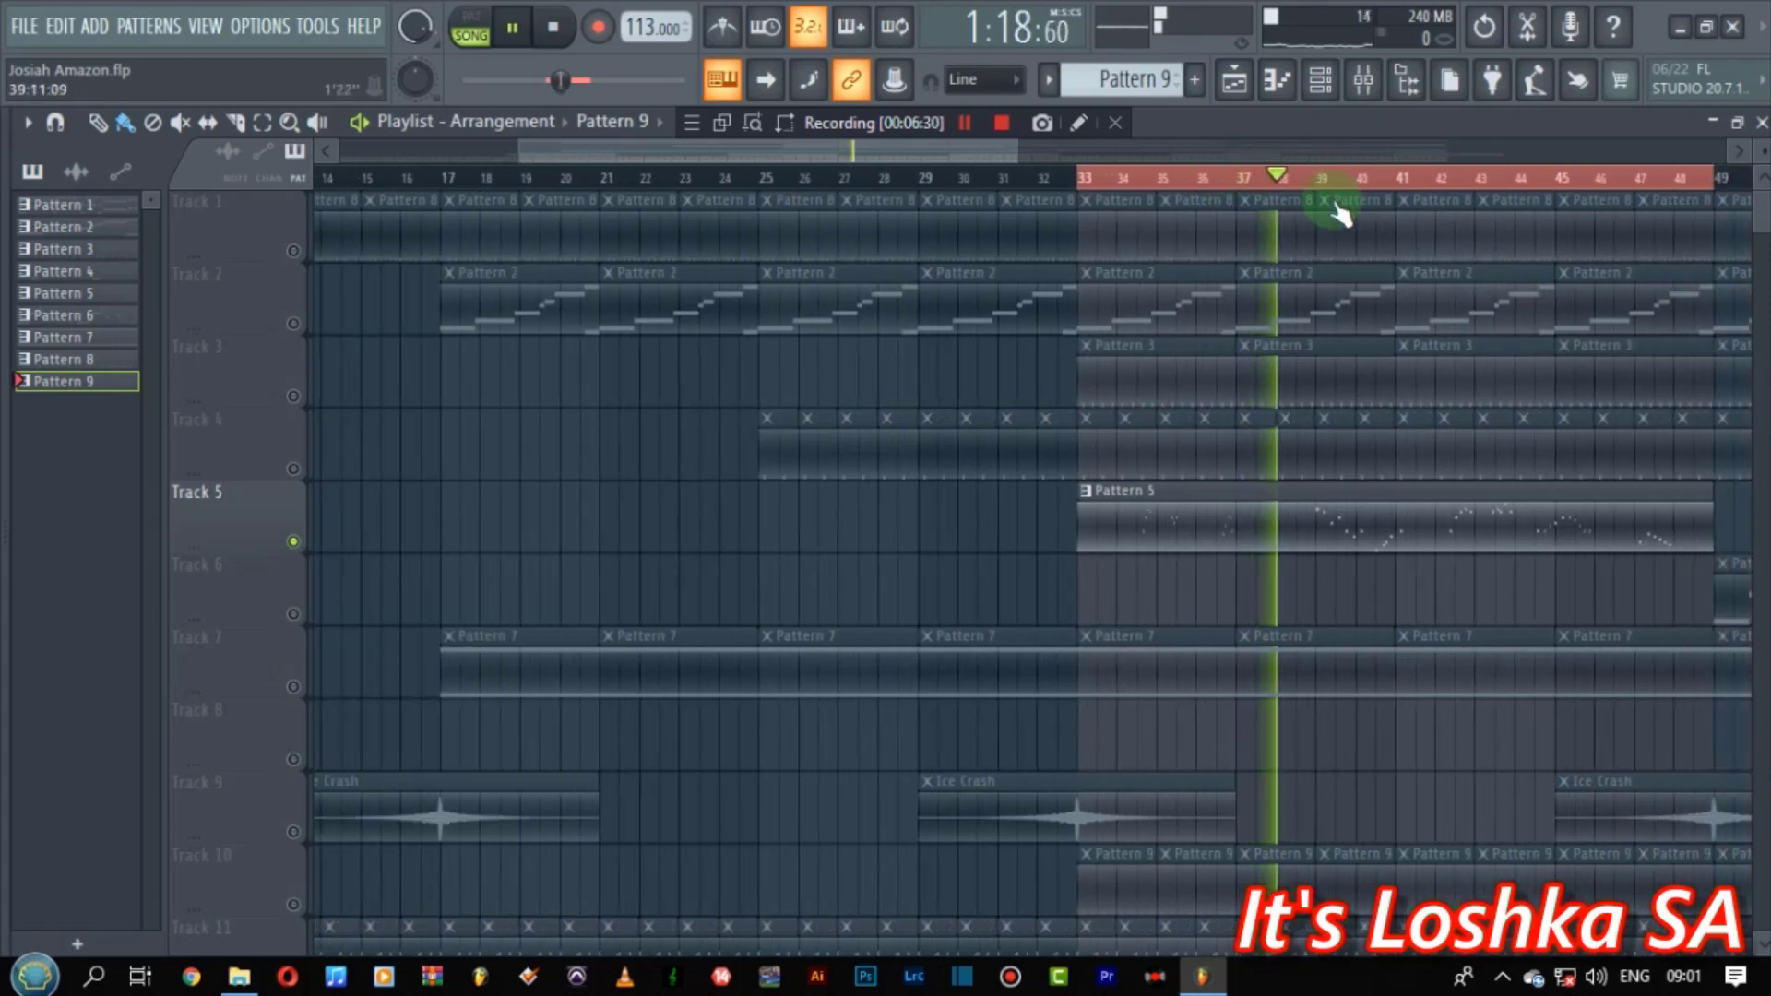
- Open Pattern 5's reFX Nexus notes in the piano roll, follow the melody through its bars, and stop playback
double_click(1279, 520)
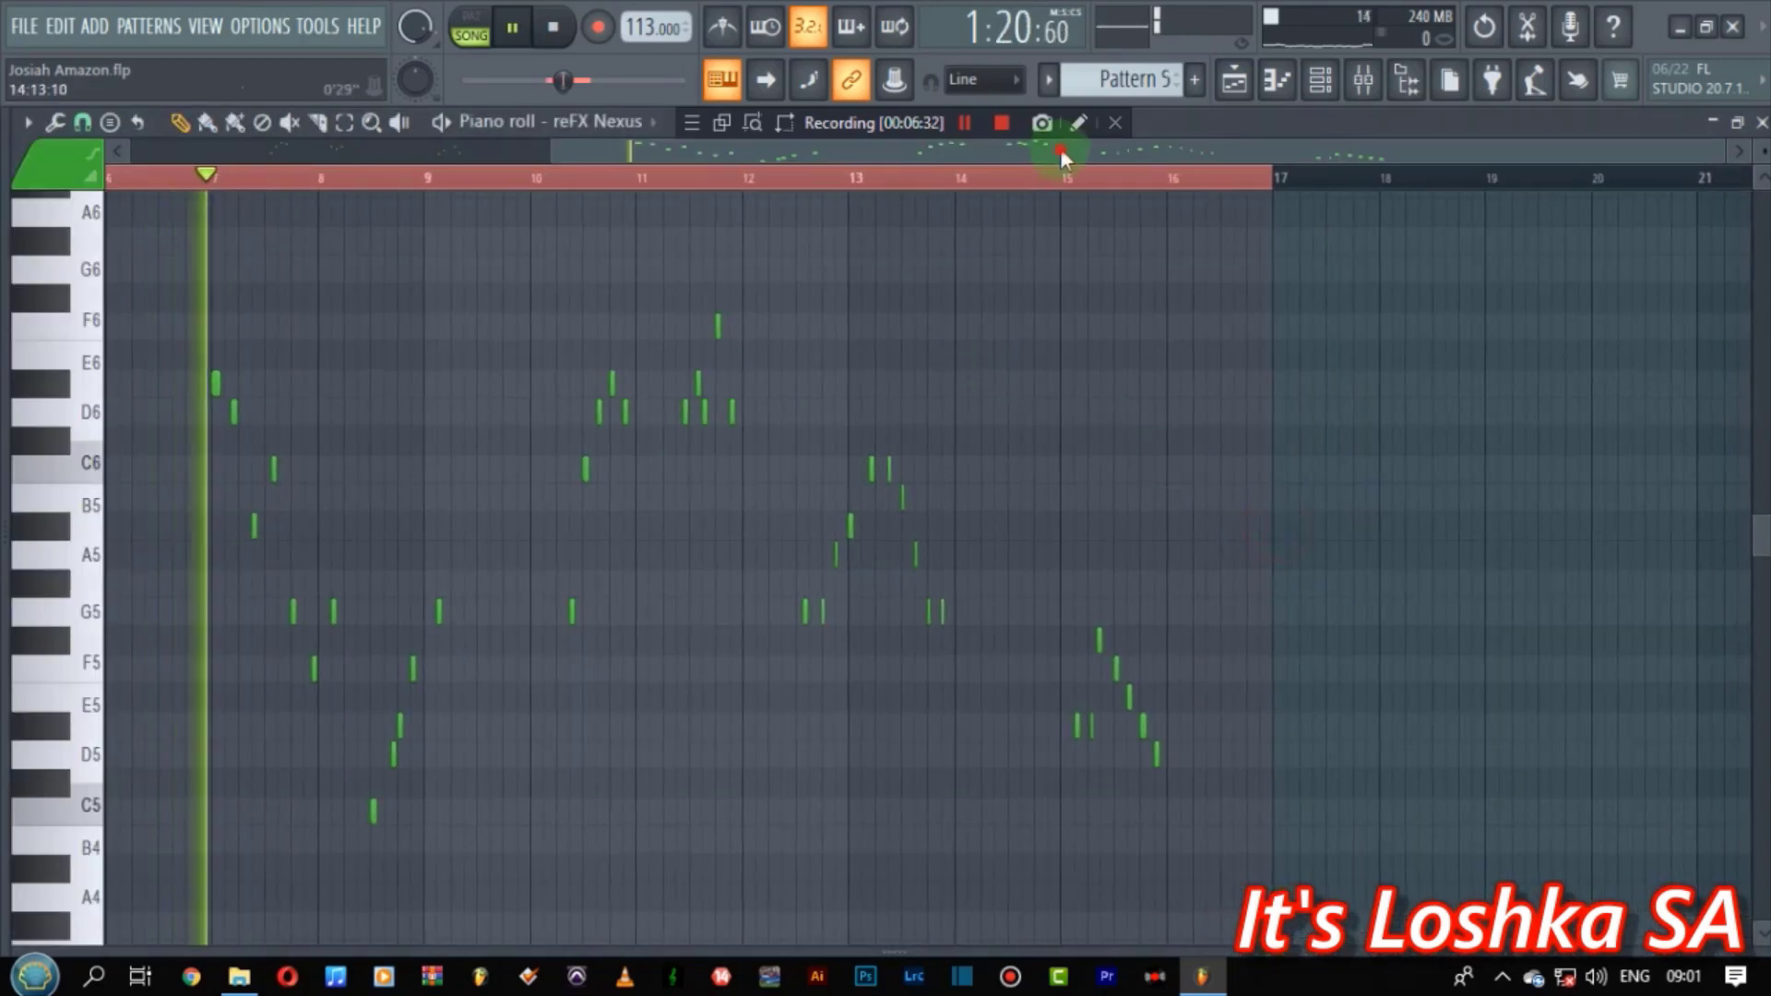
drag(1048, 153, 585, 153)
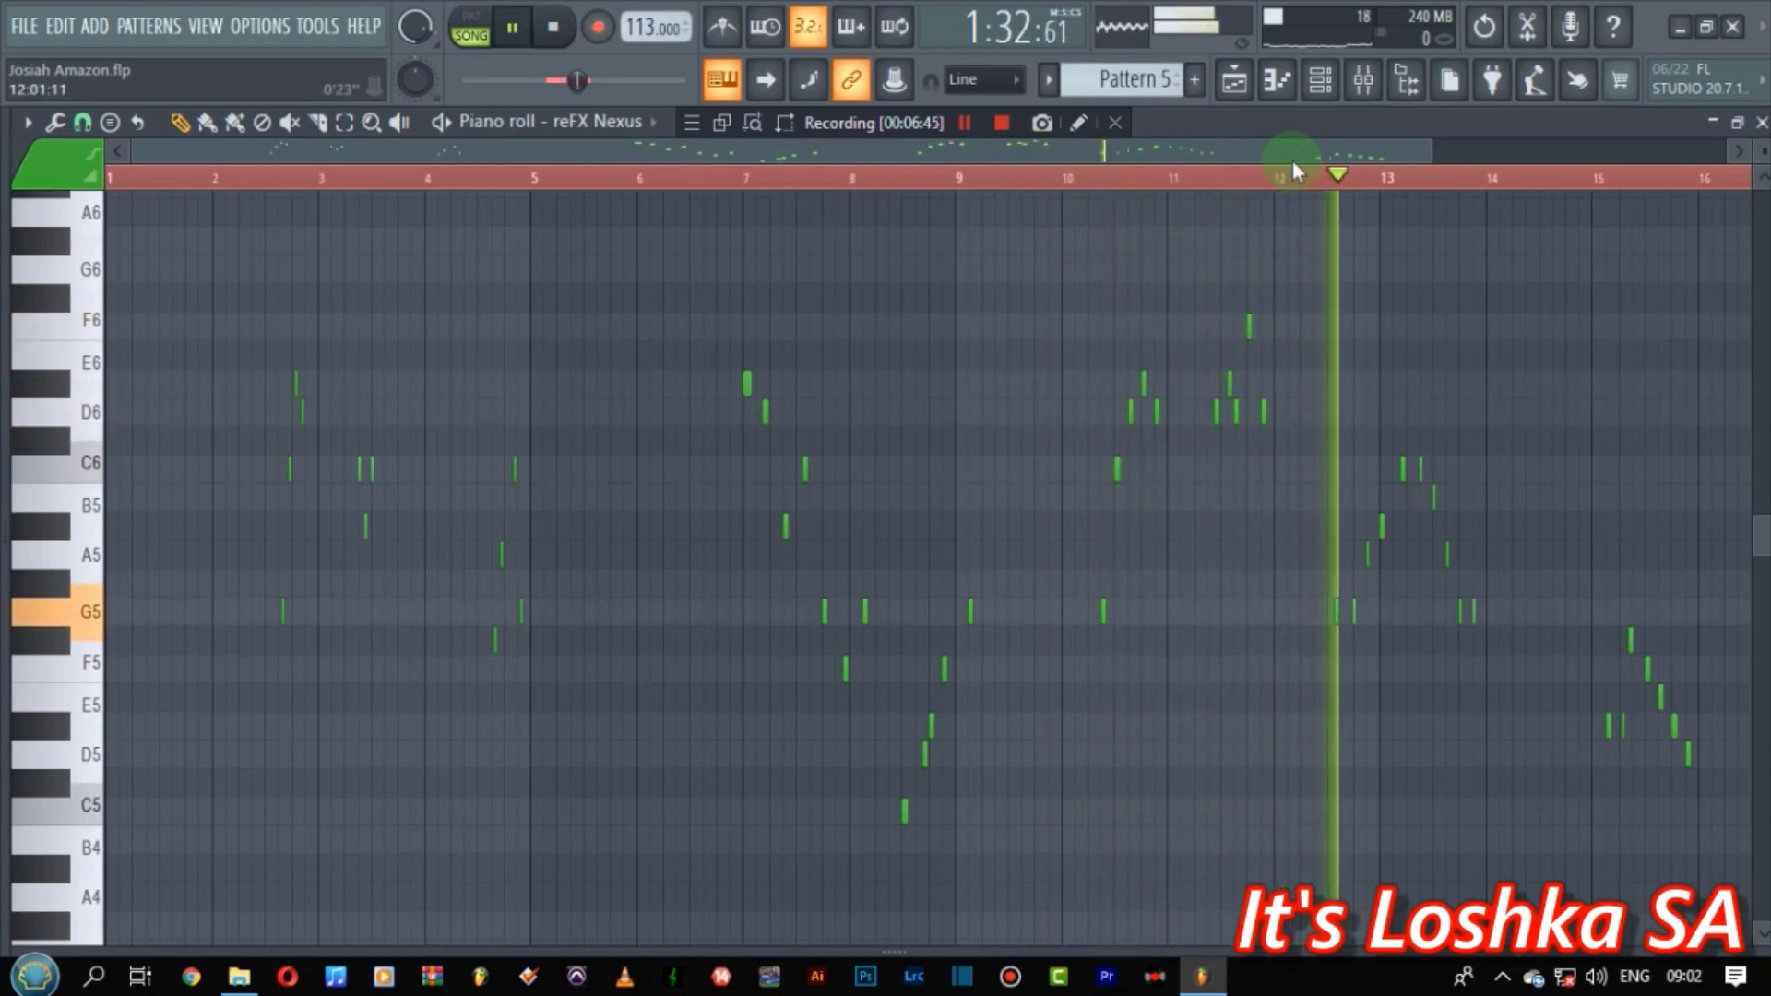
drag(1310, 146, 1392, 142)
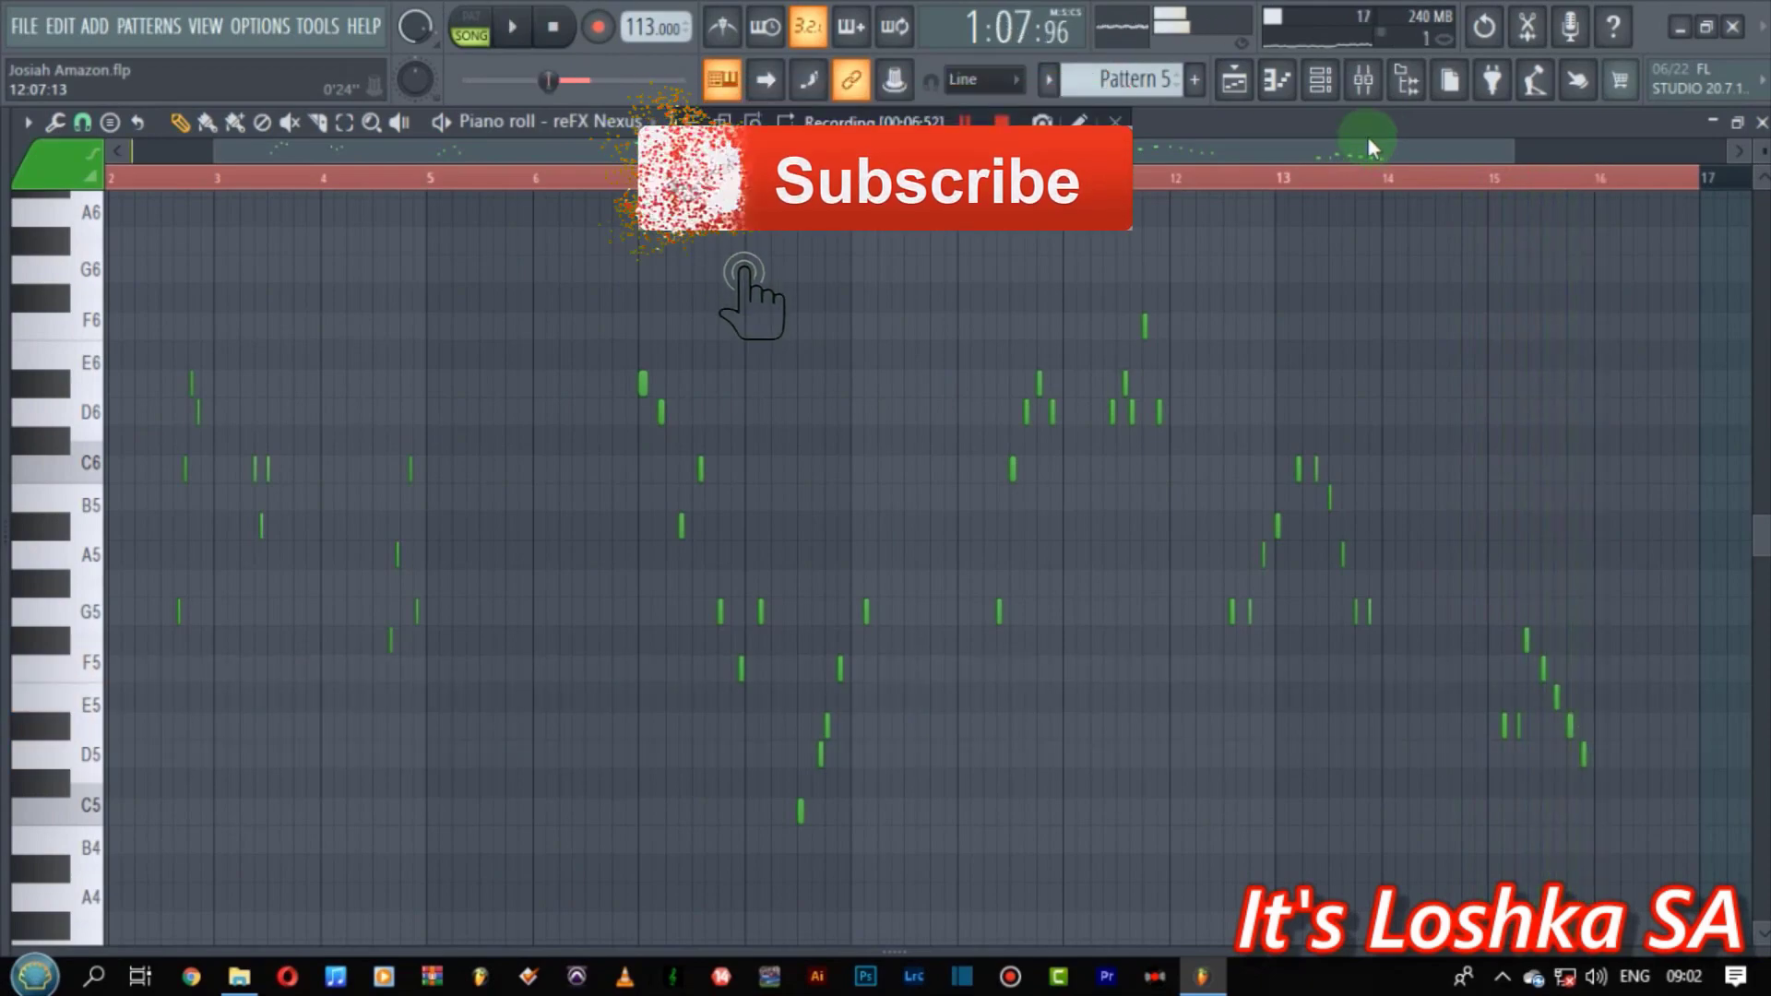
- Return to the playlist, clear the loop range and move the playback position to bar 49
click(1235, 81)
scroll(902, 526, down, 5)
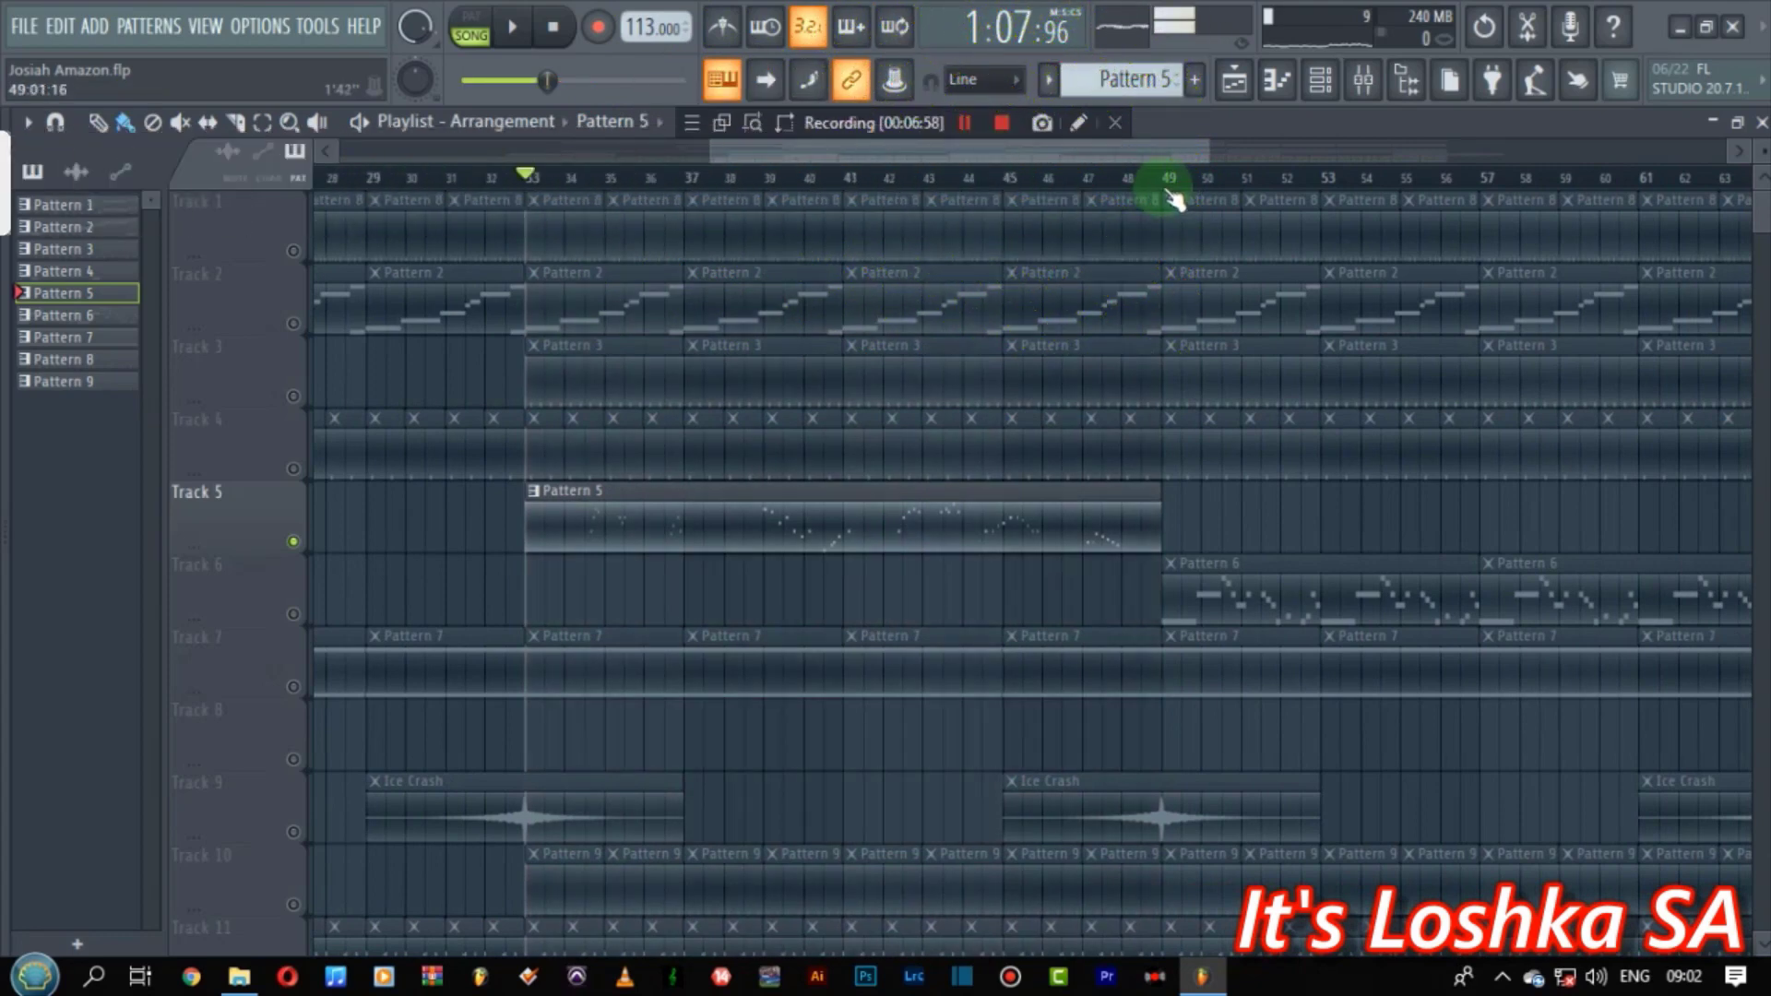
click(1166, 188)
scroll(1285, 187, up, 3)
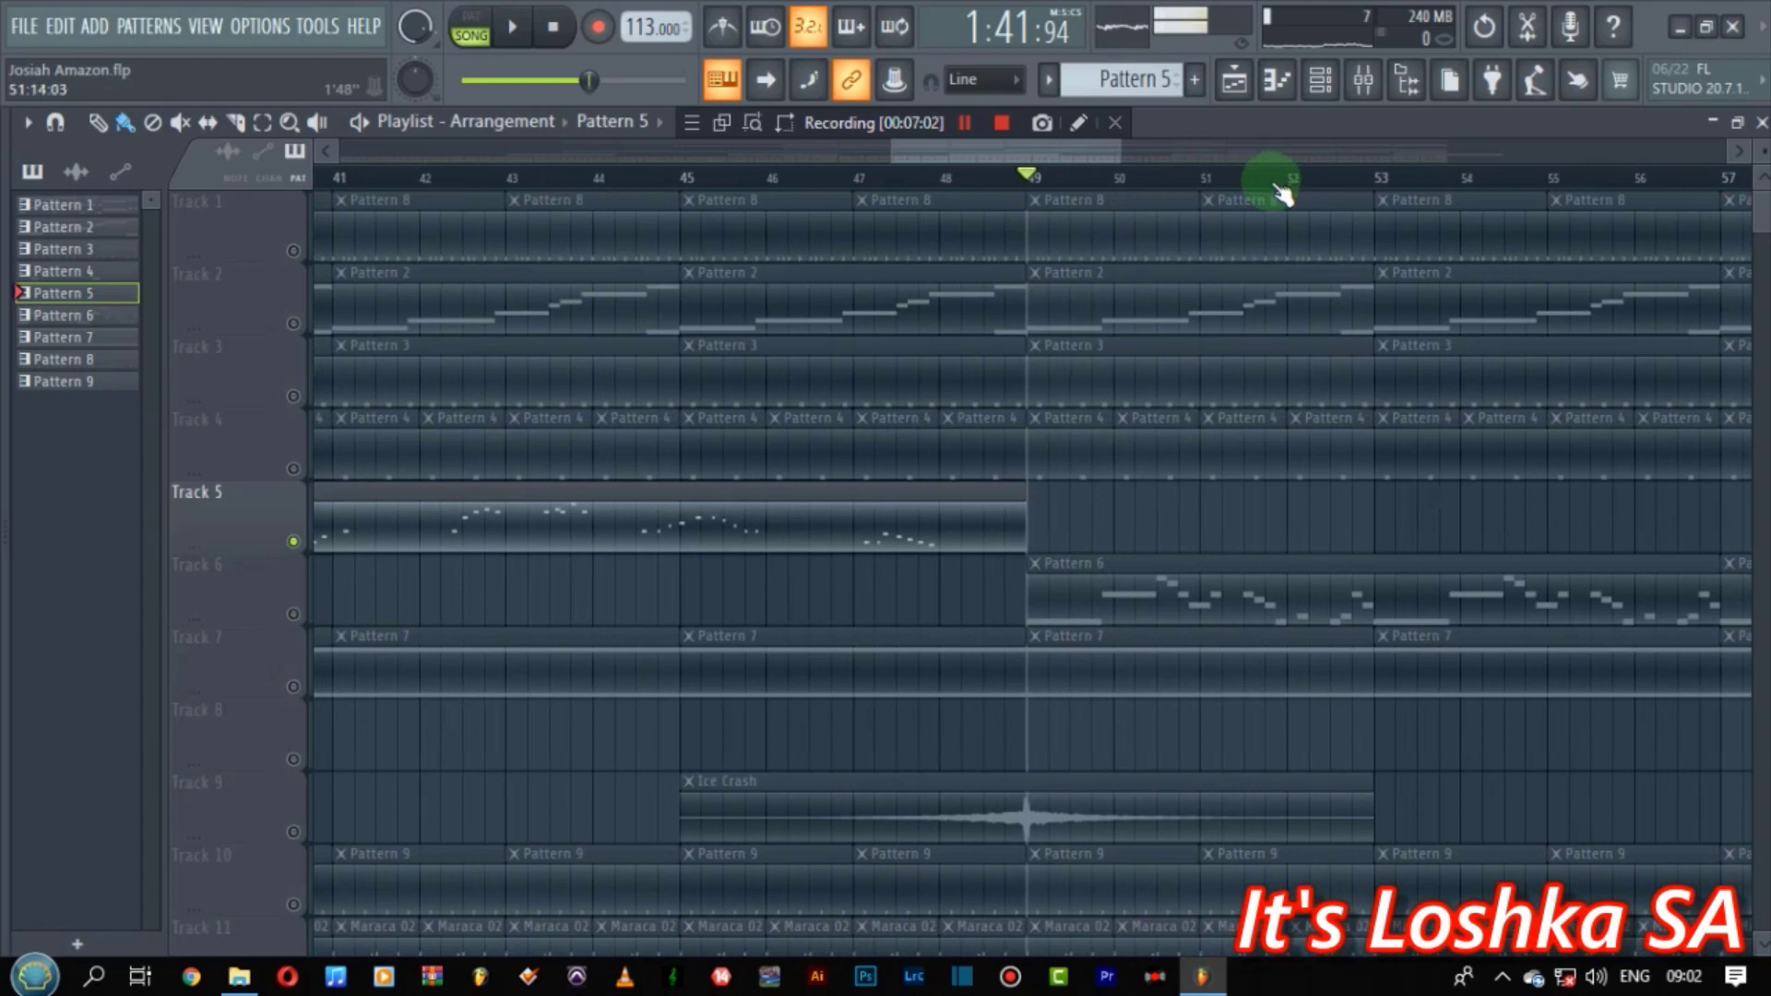
- Solo Track 6, select Pattern 6 from its clip and play it from bar 49
scroll(1282, 189, down, 3)
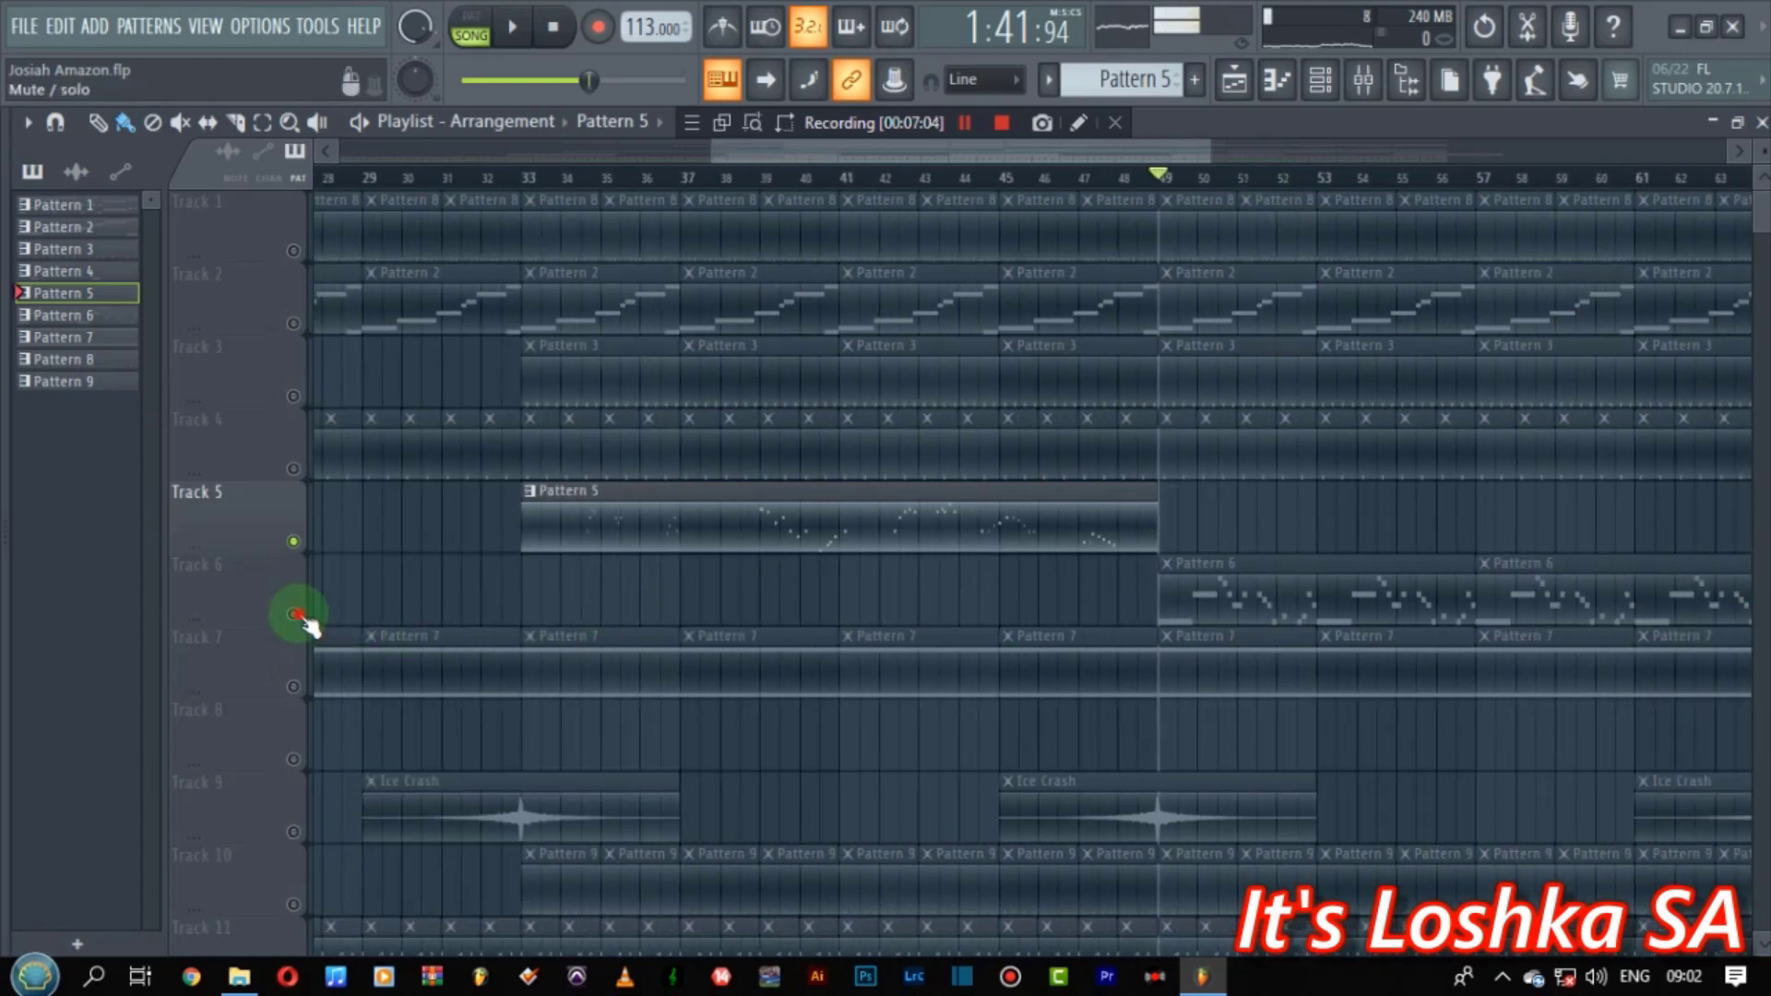
right_click(295, 615)
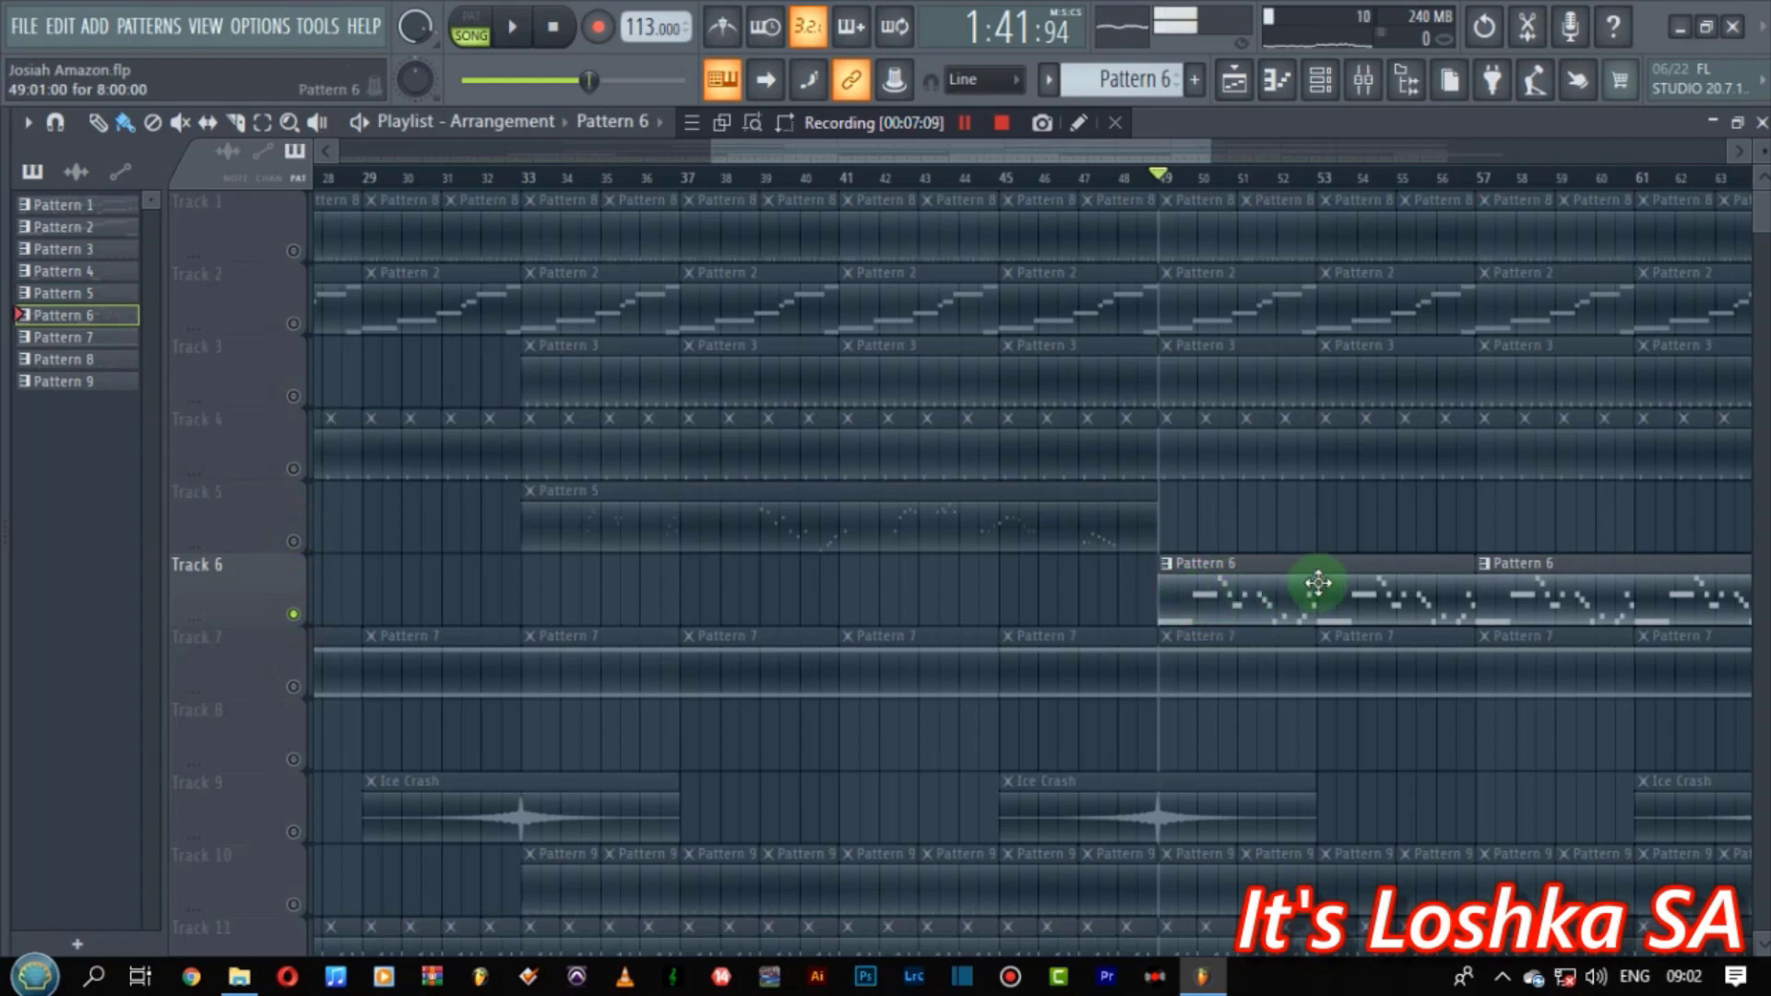
key(space)
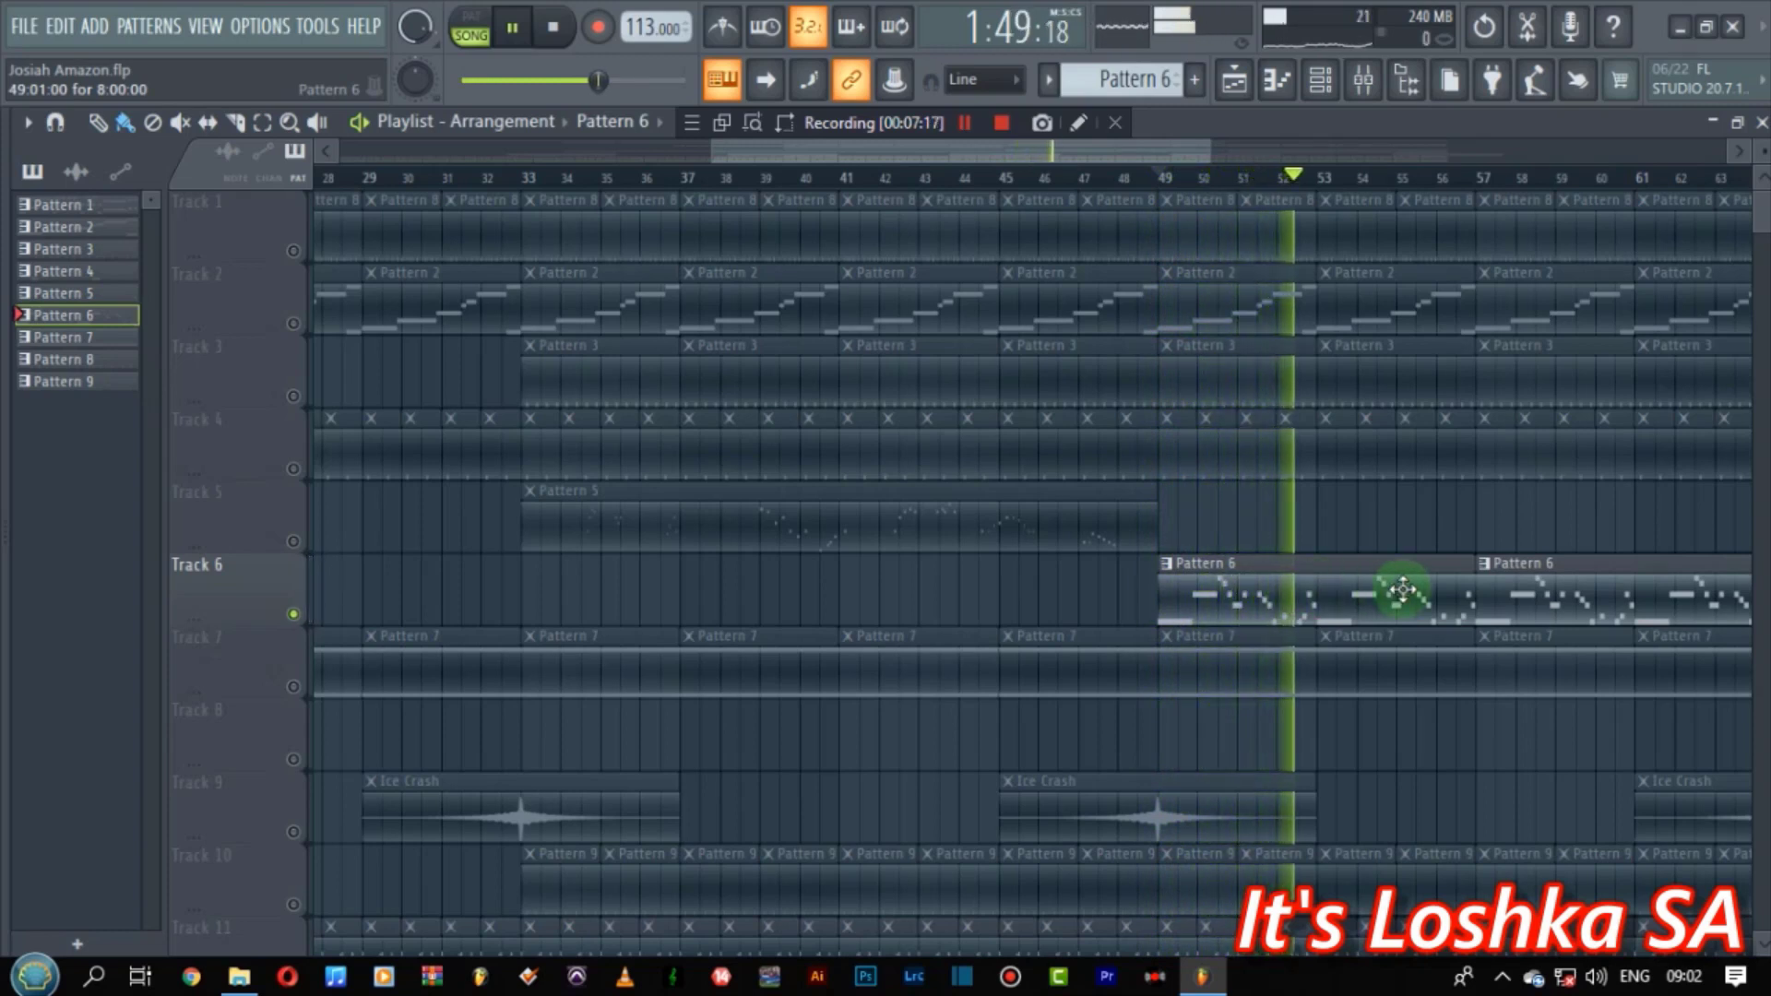
- Open Pattern 6's reFX Nexus notes in the piano roll, follow them from bar 1, and stop playback
double_click(1368, 597)
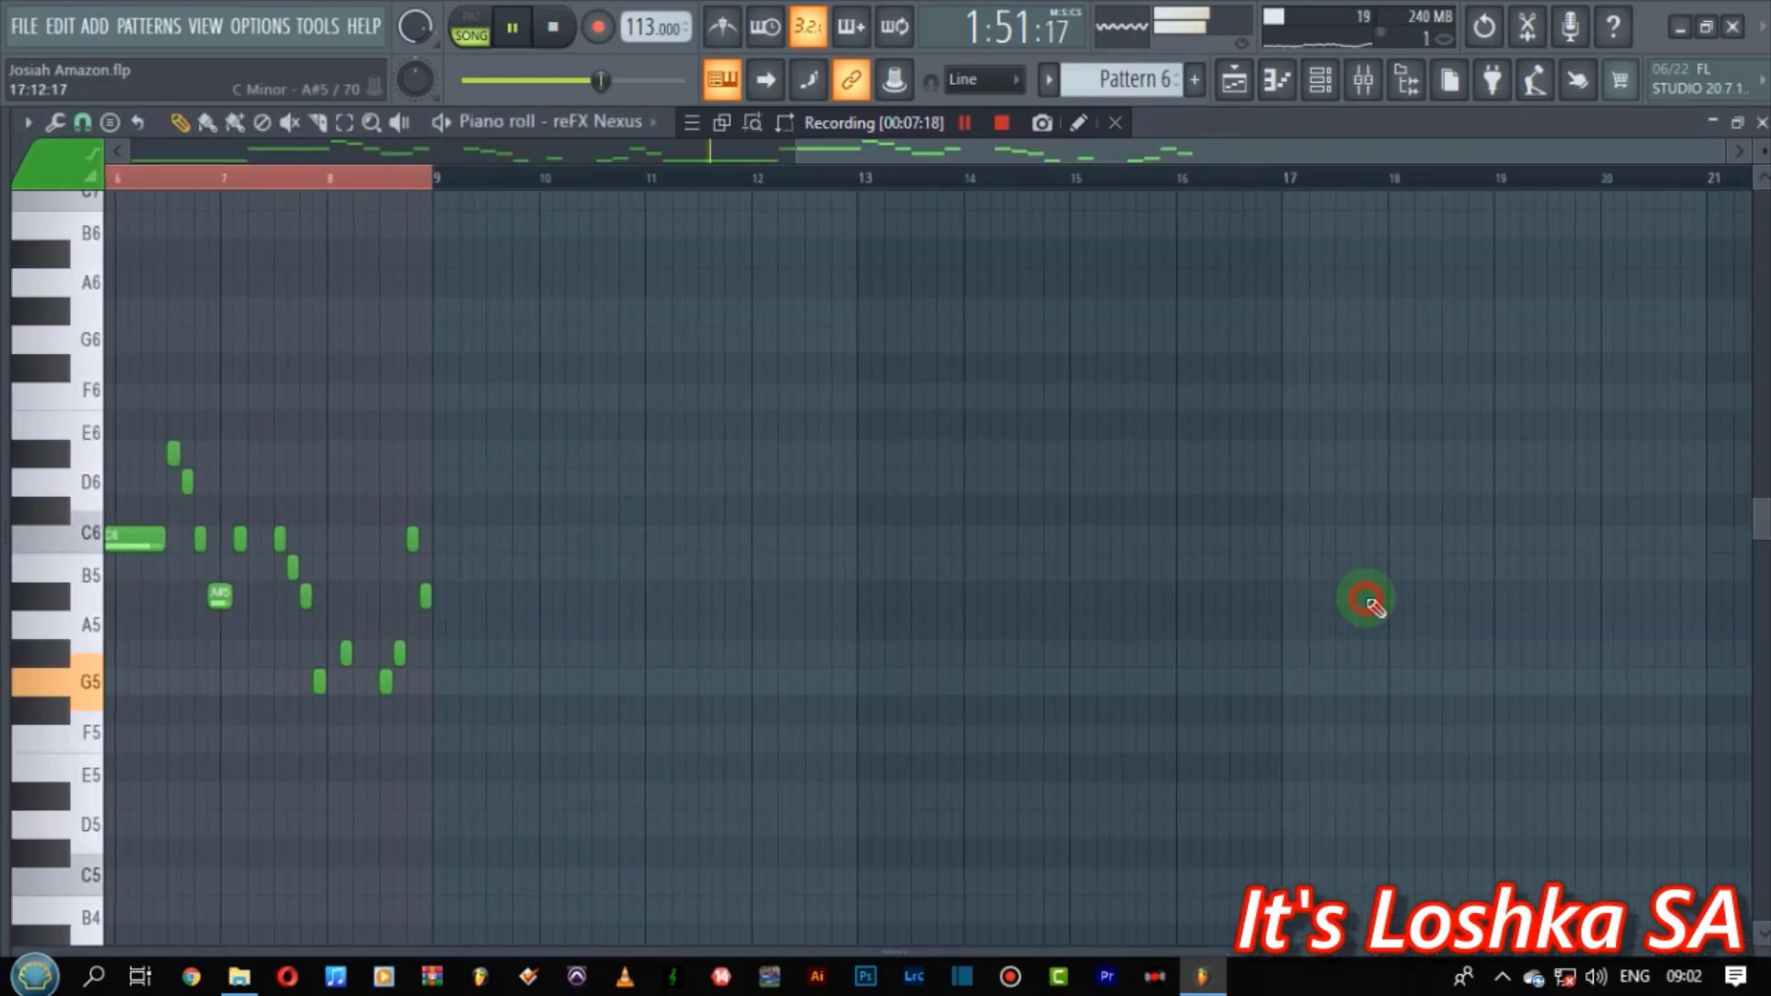
drag(722, 152, 324, 156)
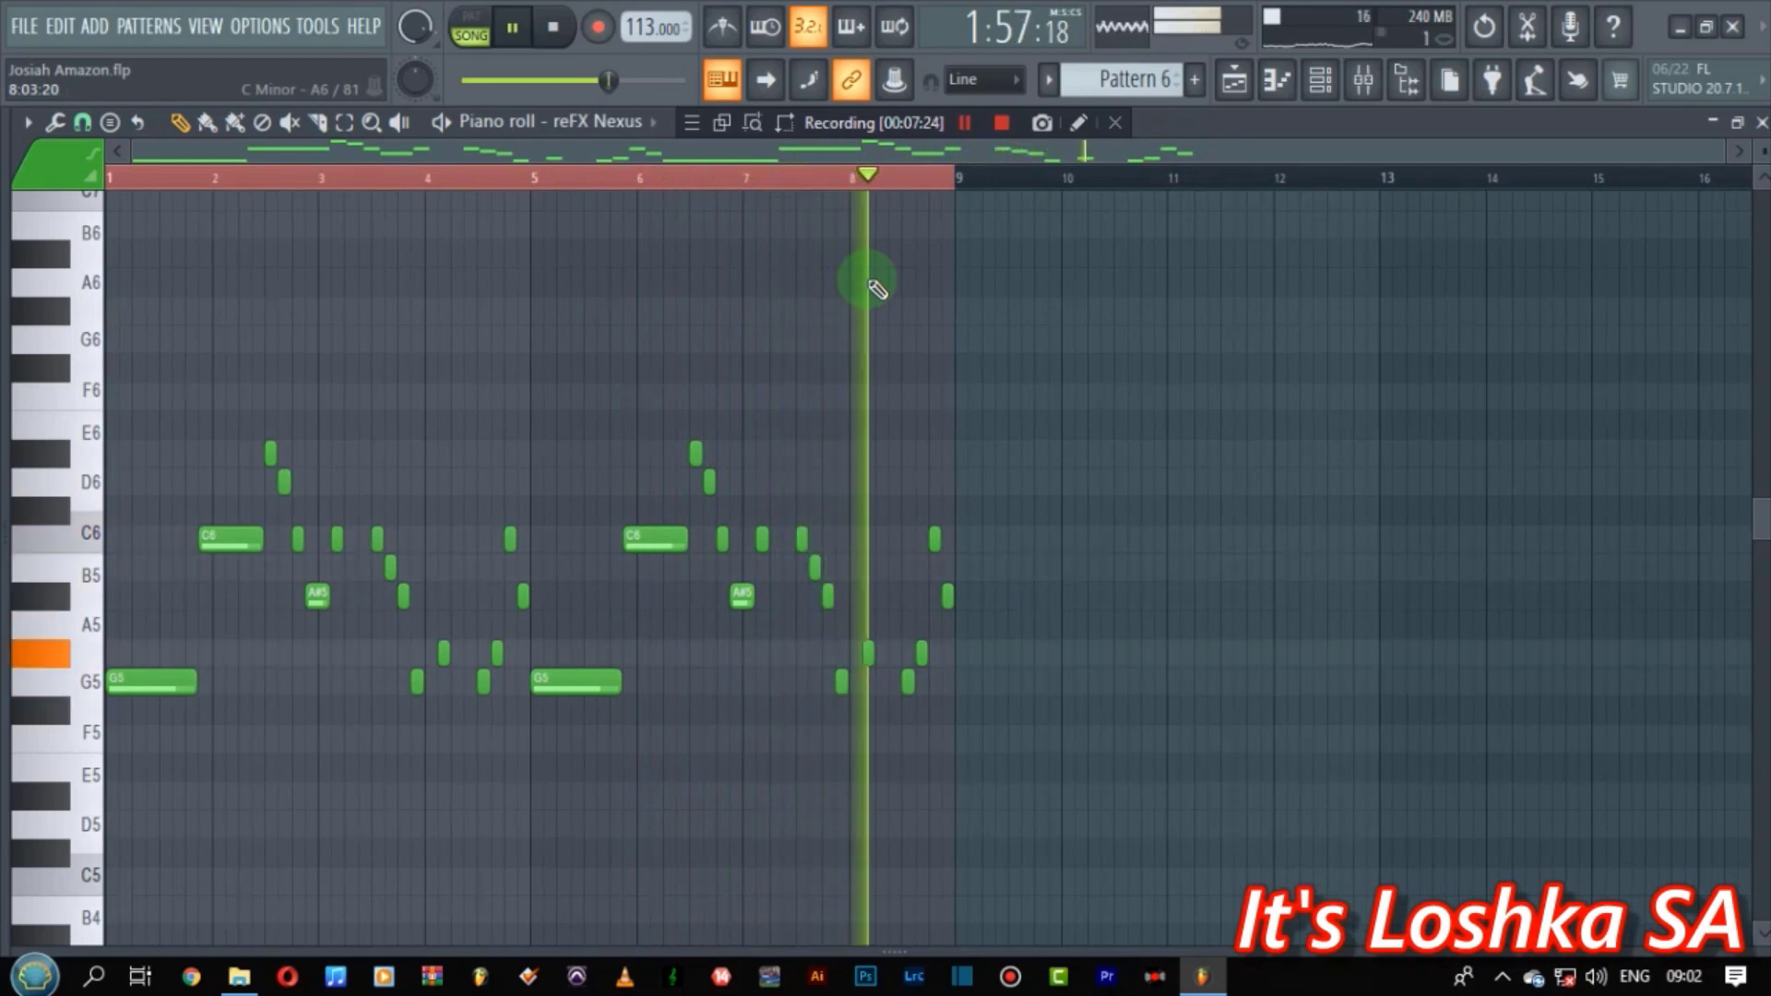
key(space)
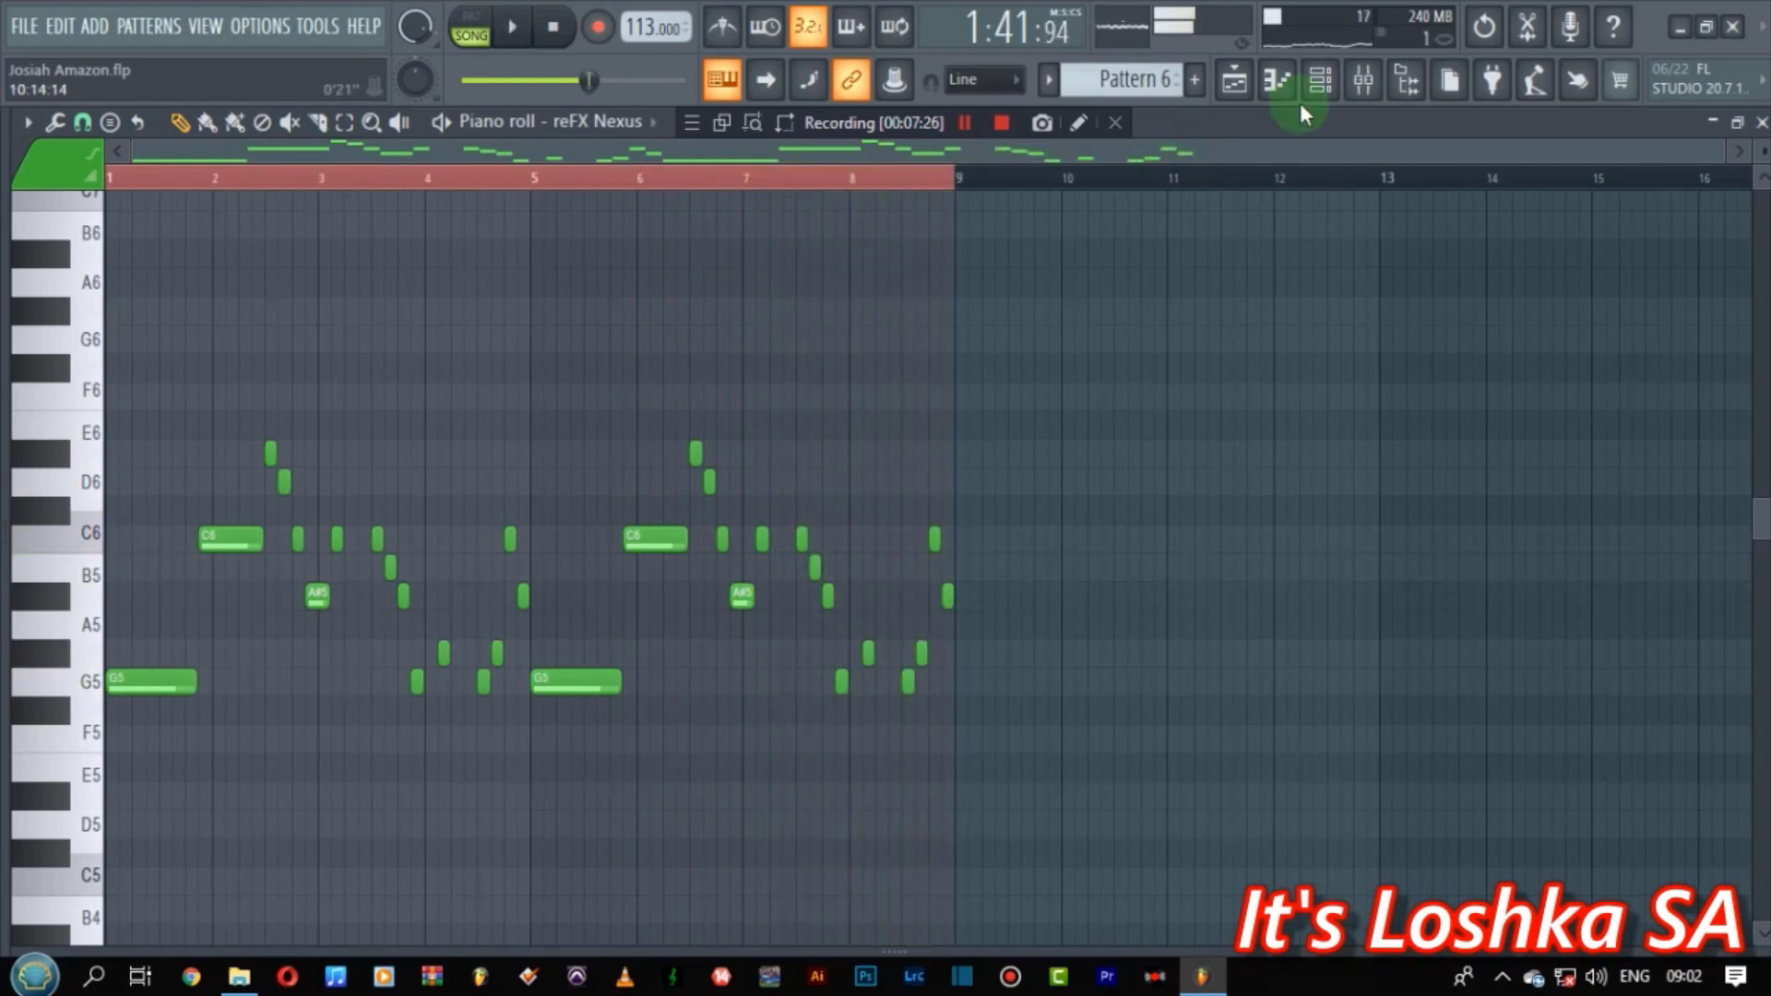
- Return to the playlist, enable Track 8 in place of Track 6, and play its Pattern 1 clips from bar 65 before stopping
click(1229, 81)
drag(1240, 149, 1476, 131)
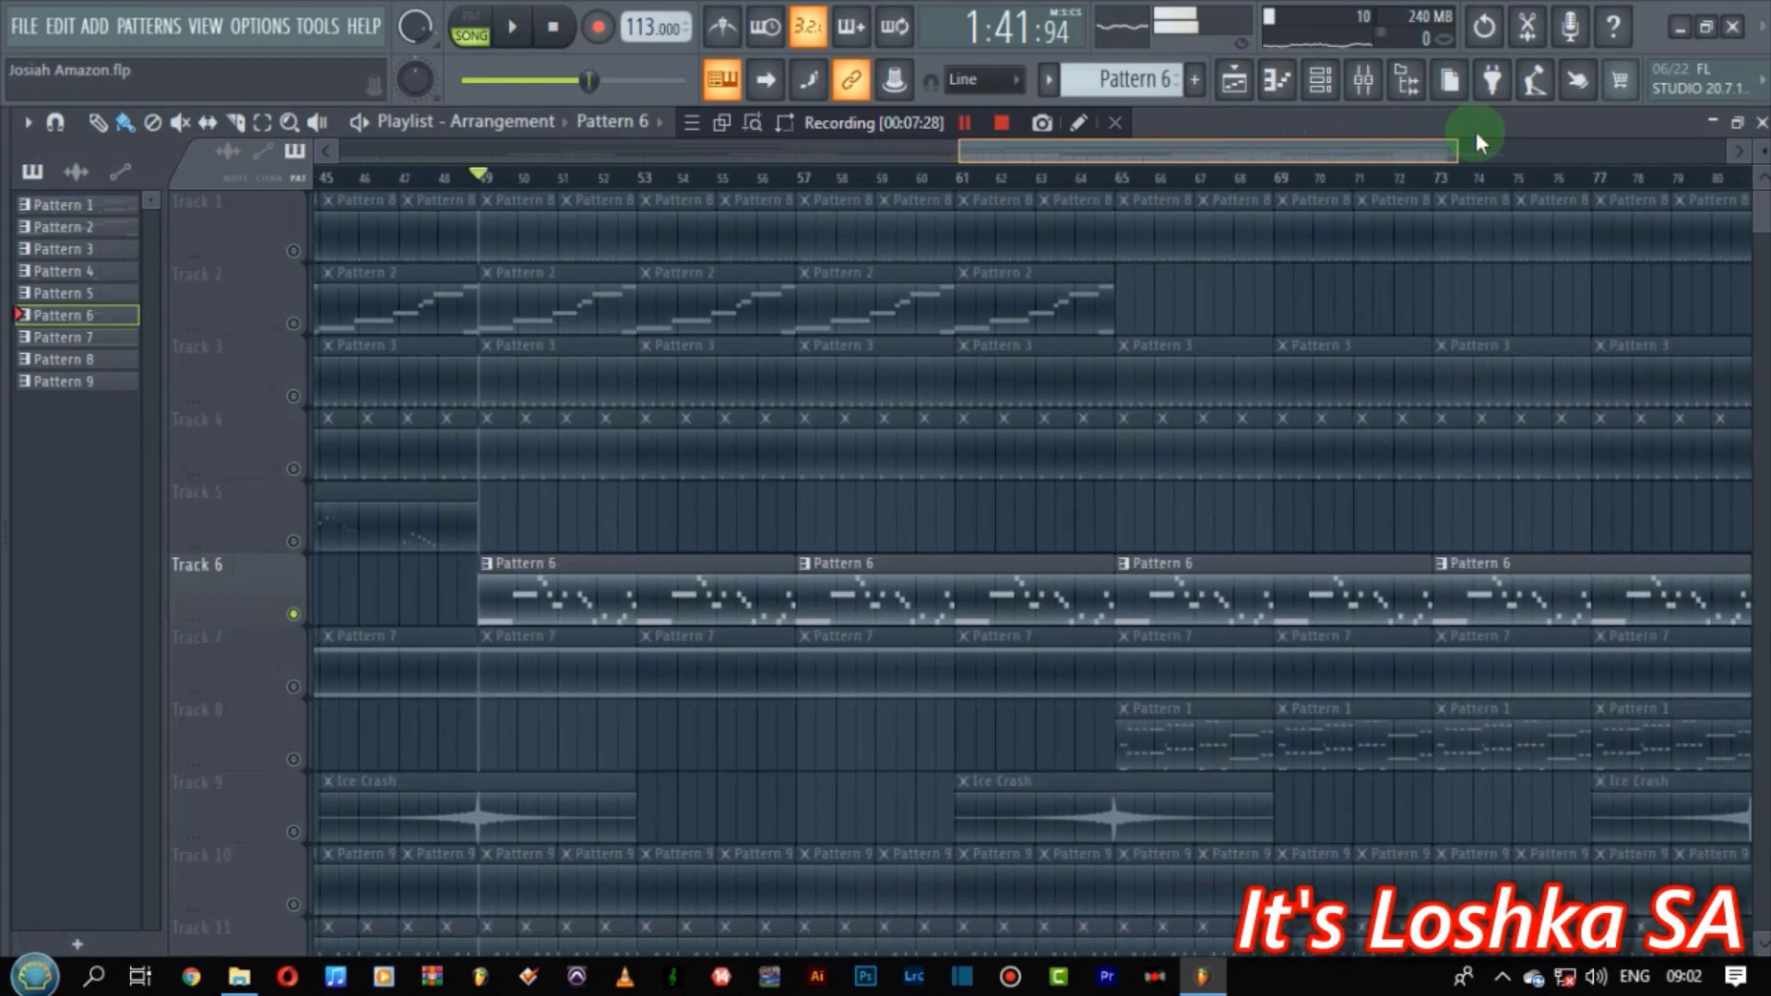
scroll(1239, 610, down, 5)
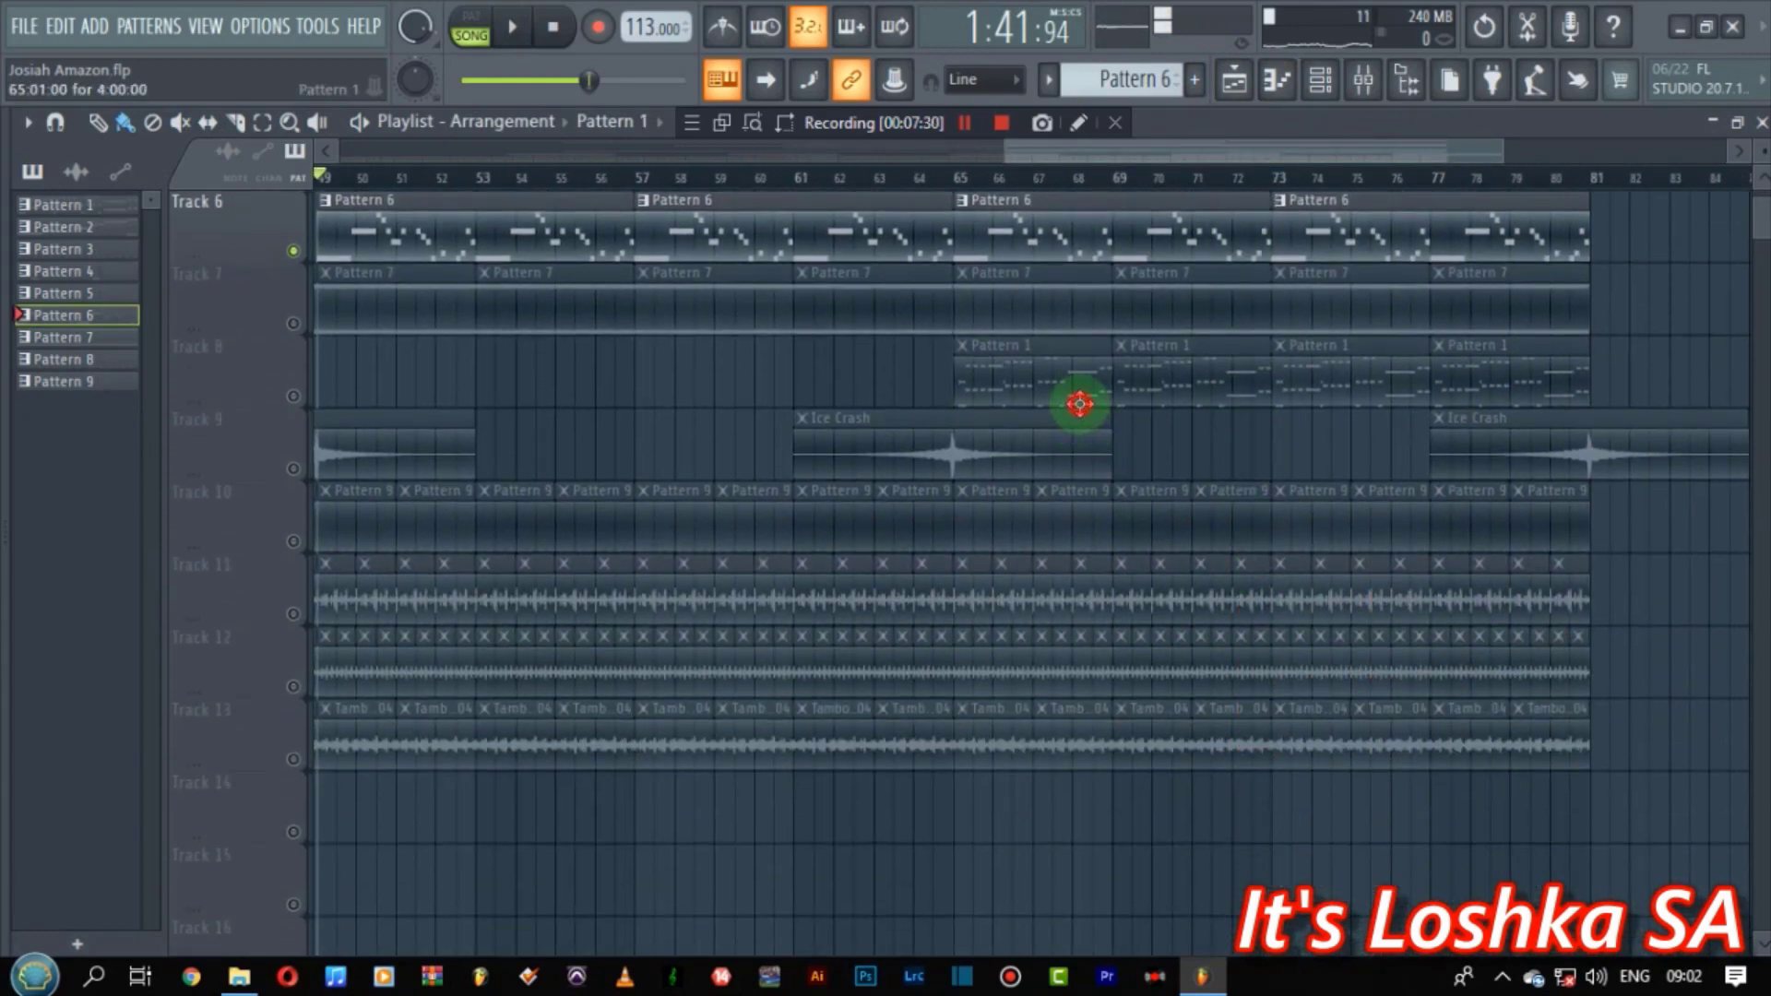
click(293, 397)
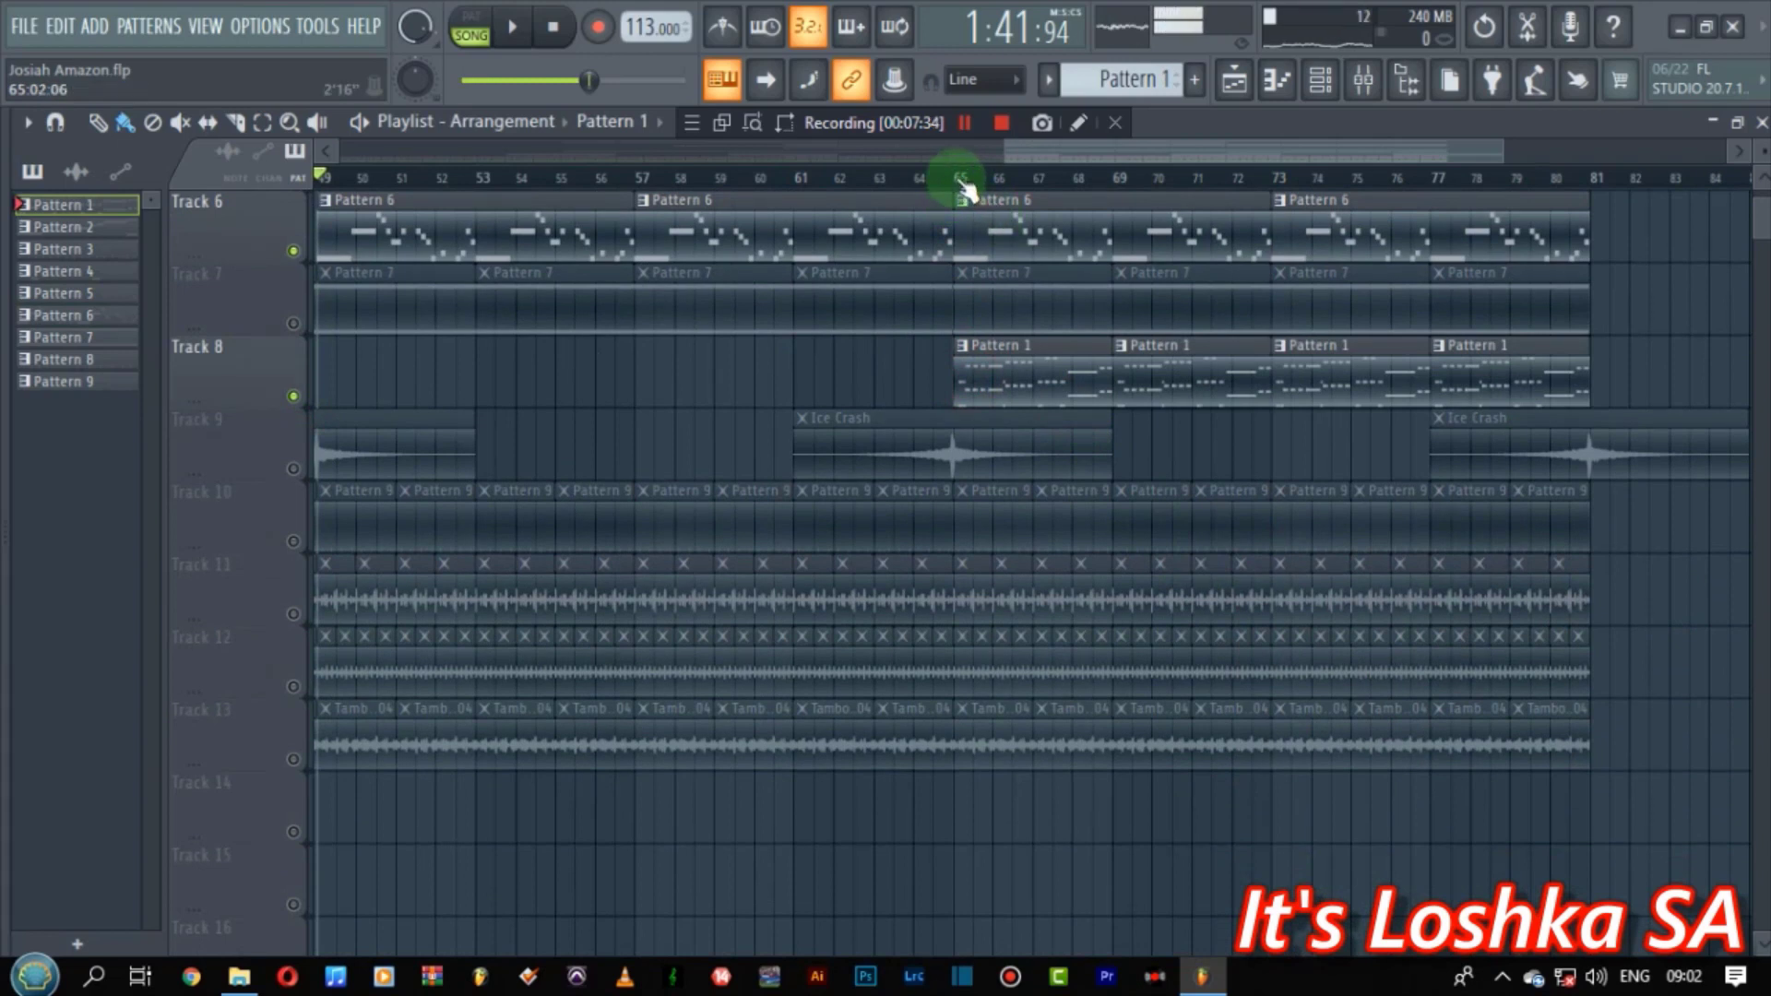
click(294, 251)
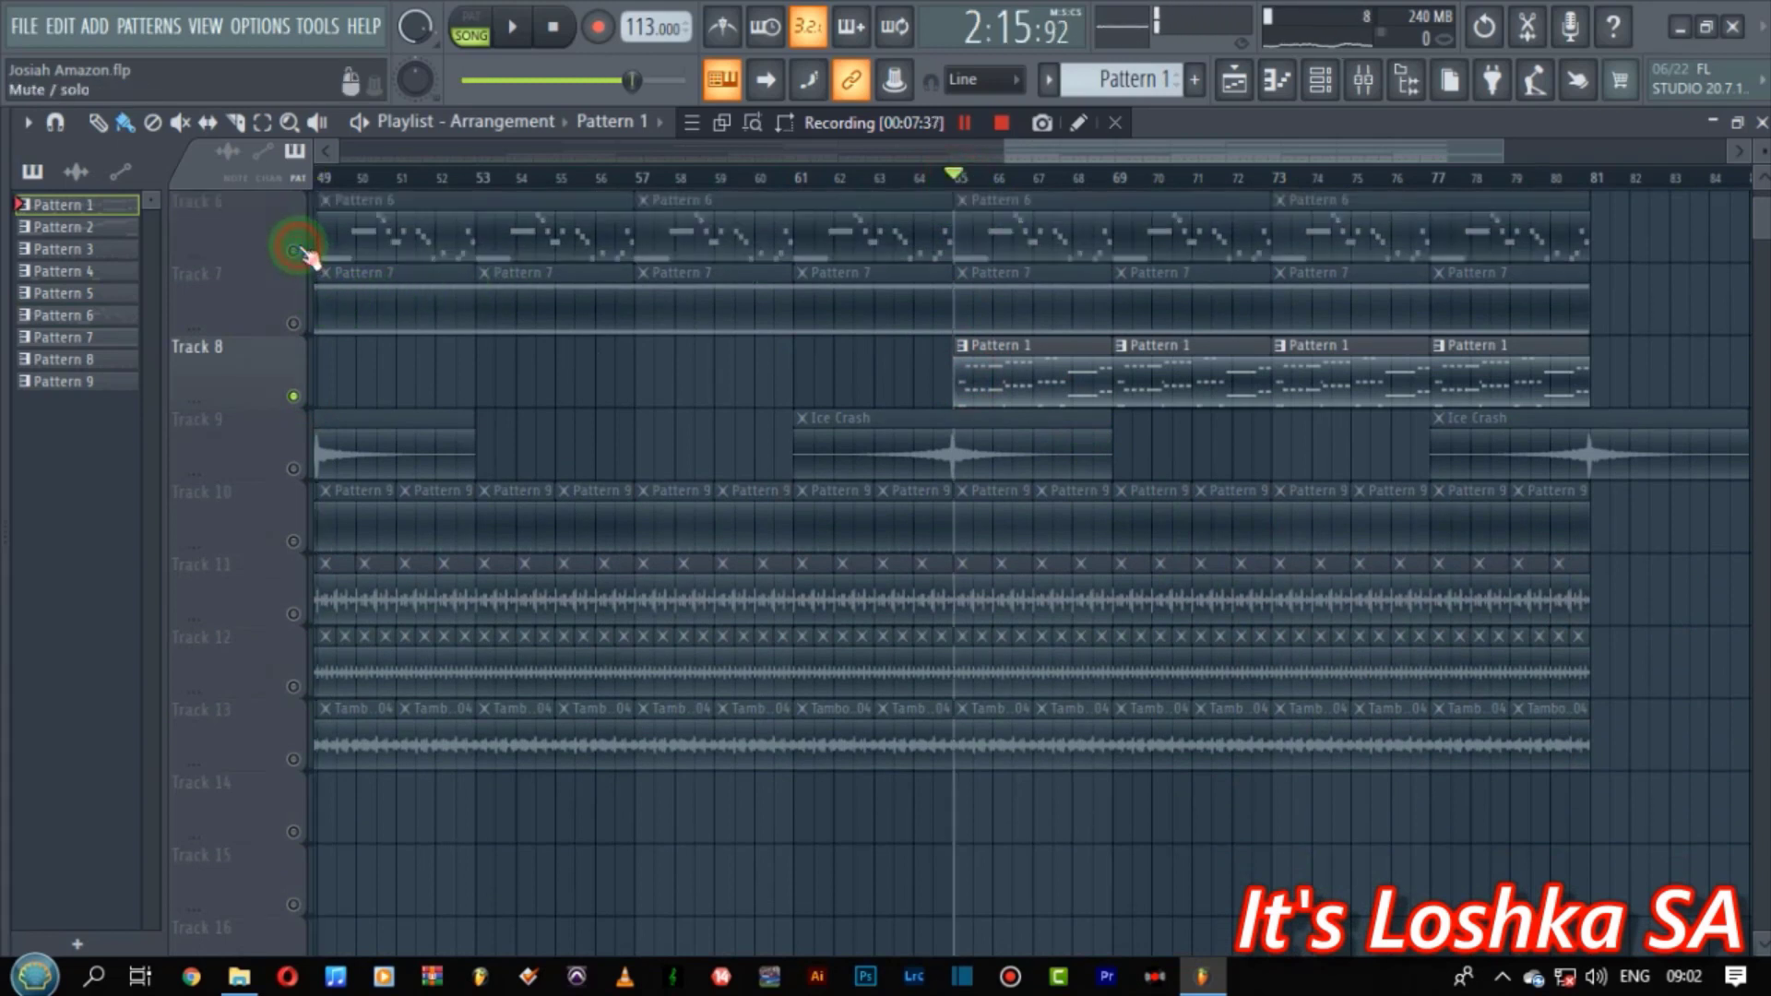
key(space)
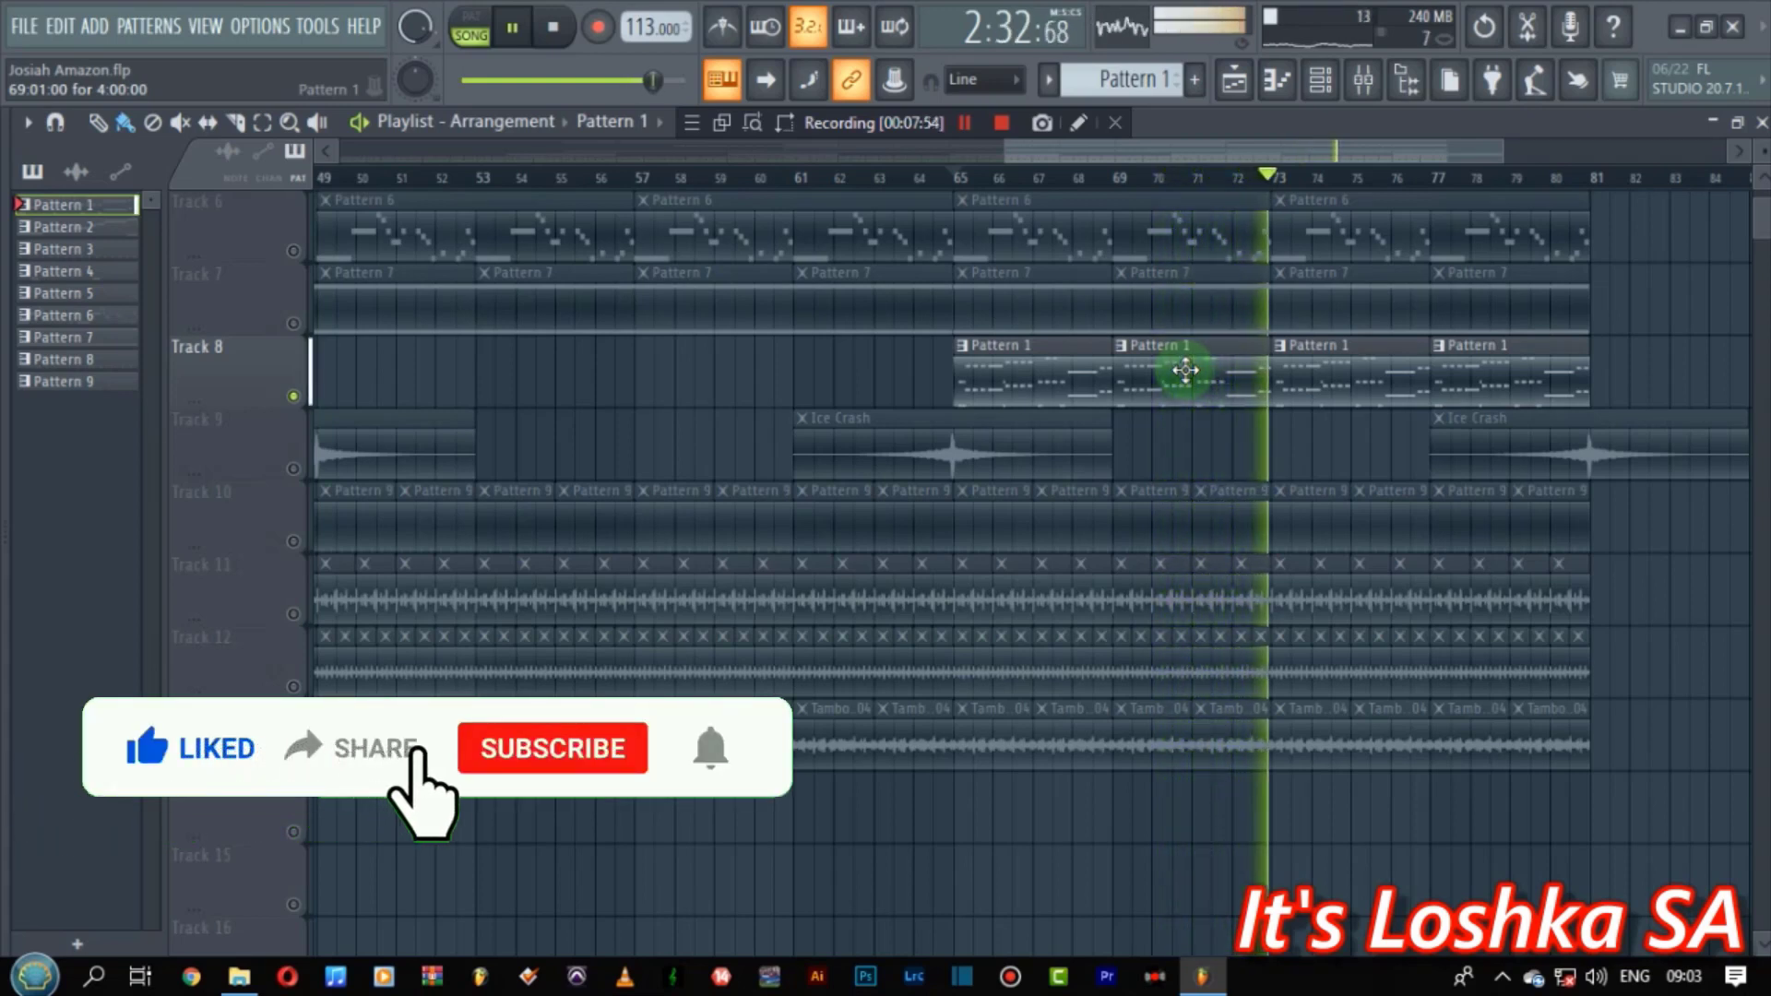
key(space)
- Open Pattern 1's Log Drum notes from the channel rack in the piano roll and examine the melody across its first bars
click(1320, 81)
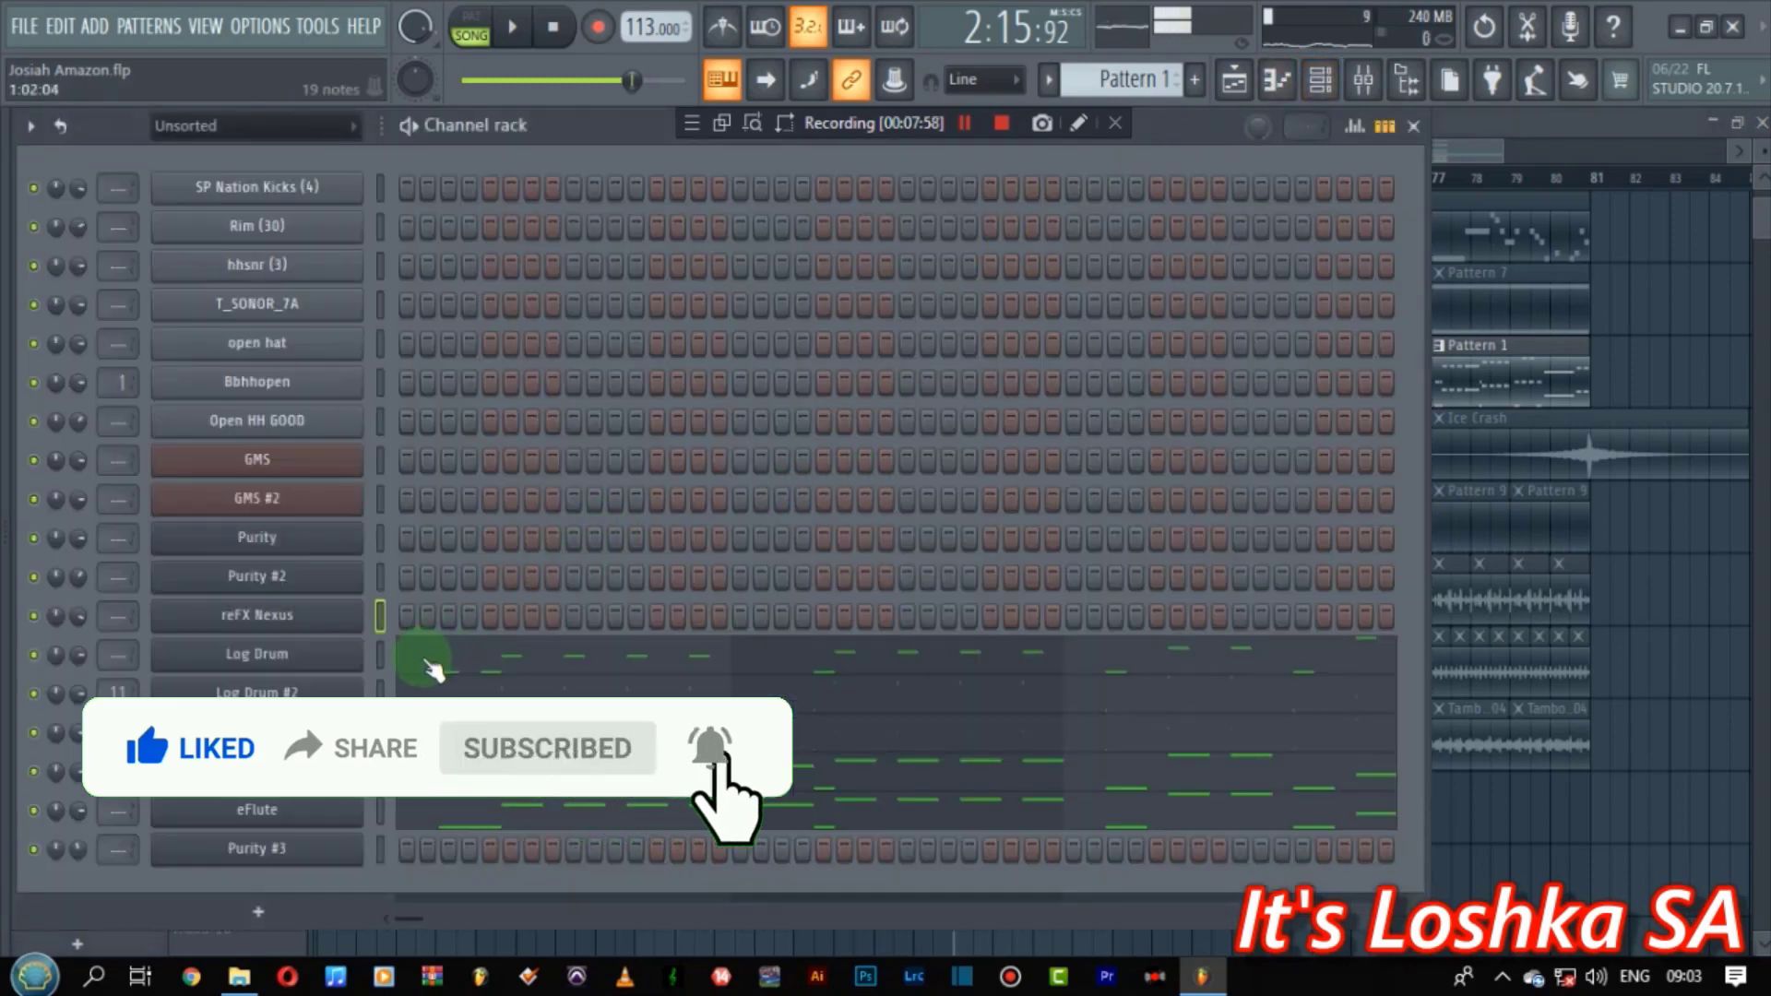
click(426, 657)
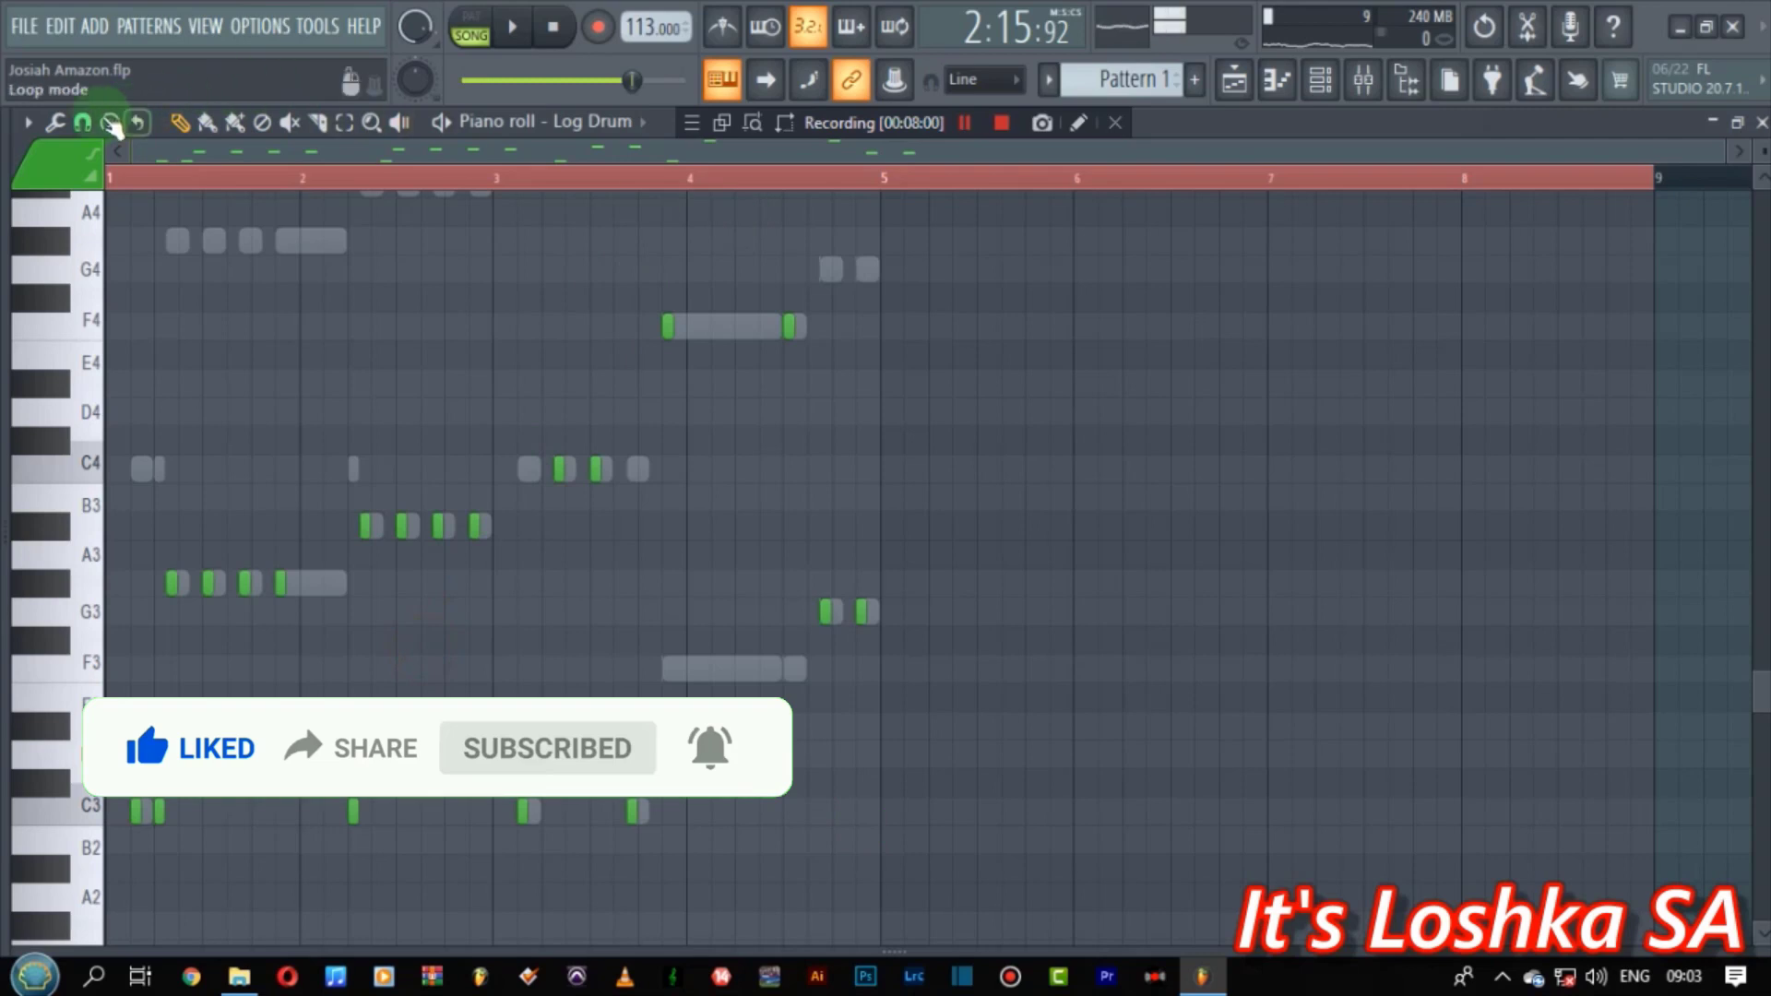
click(90, 126)
click(88, 148)
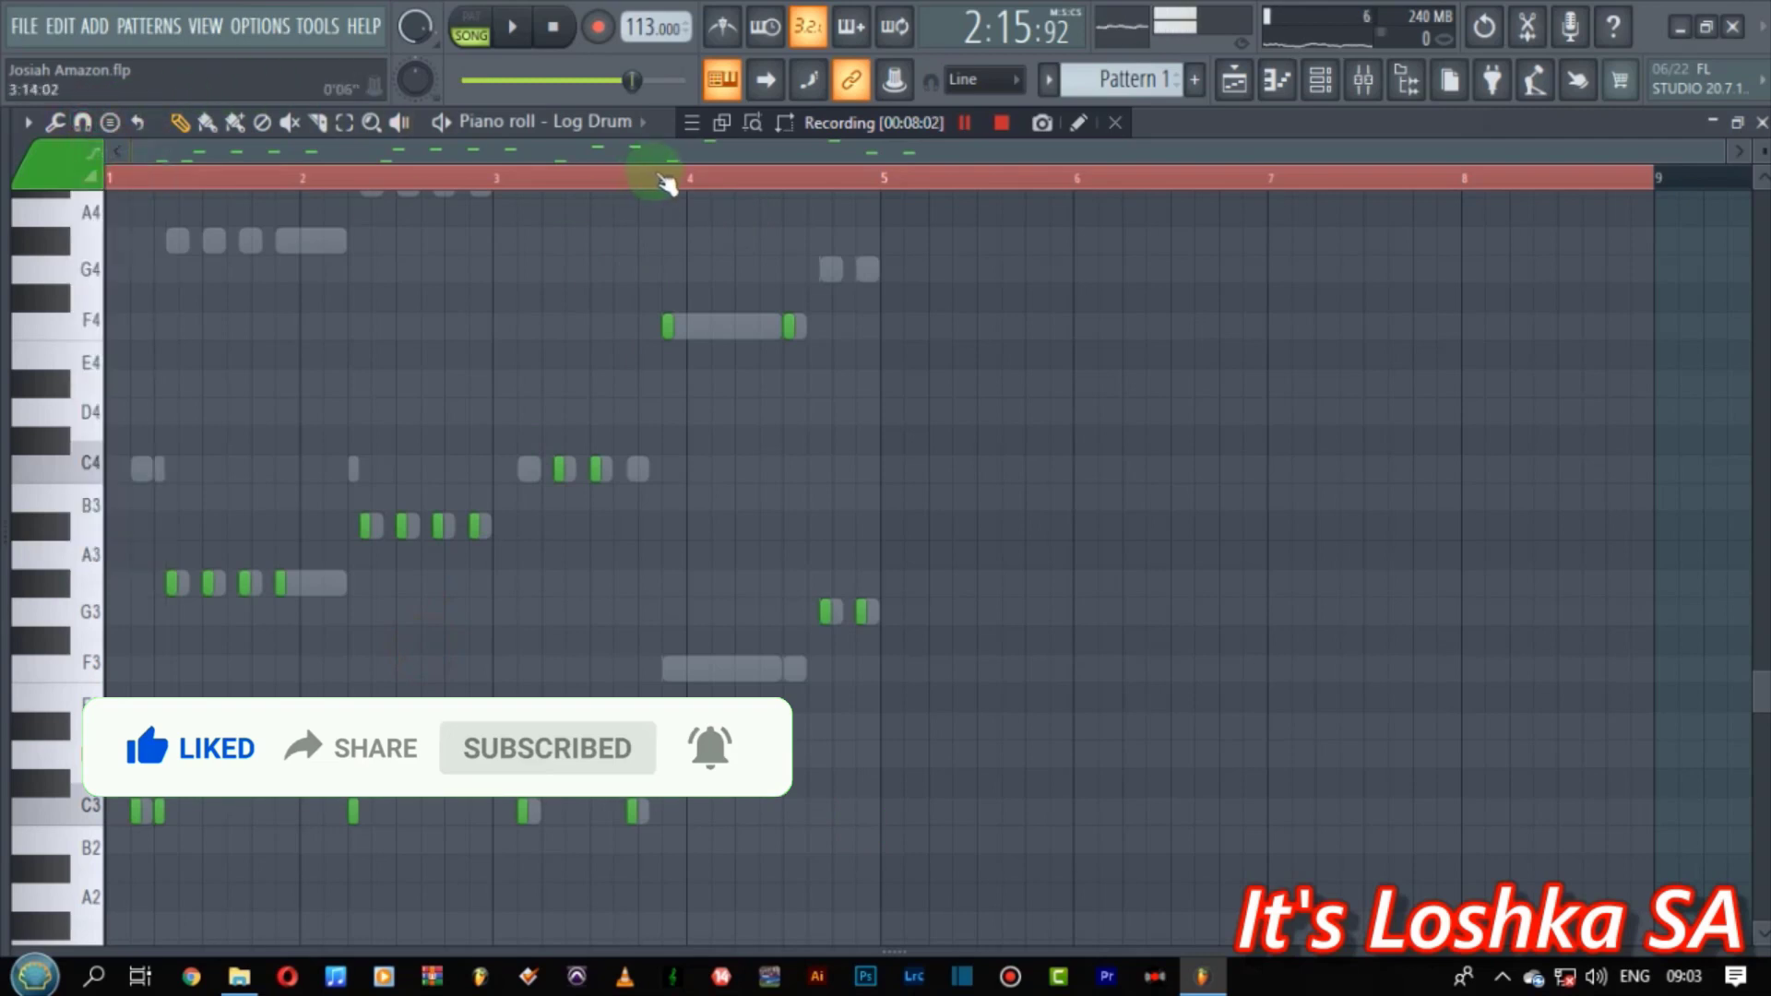
drag(666, 184, 245, 166)
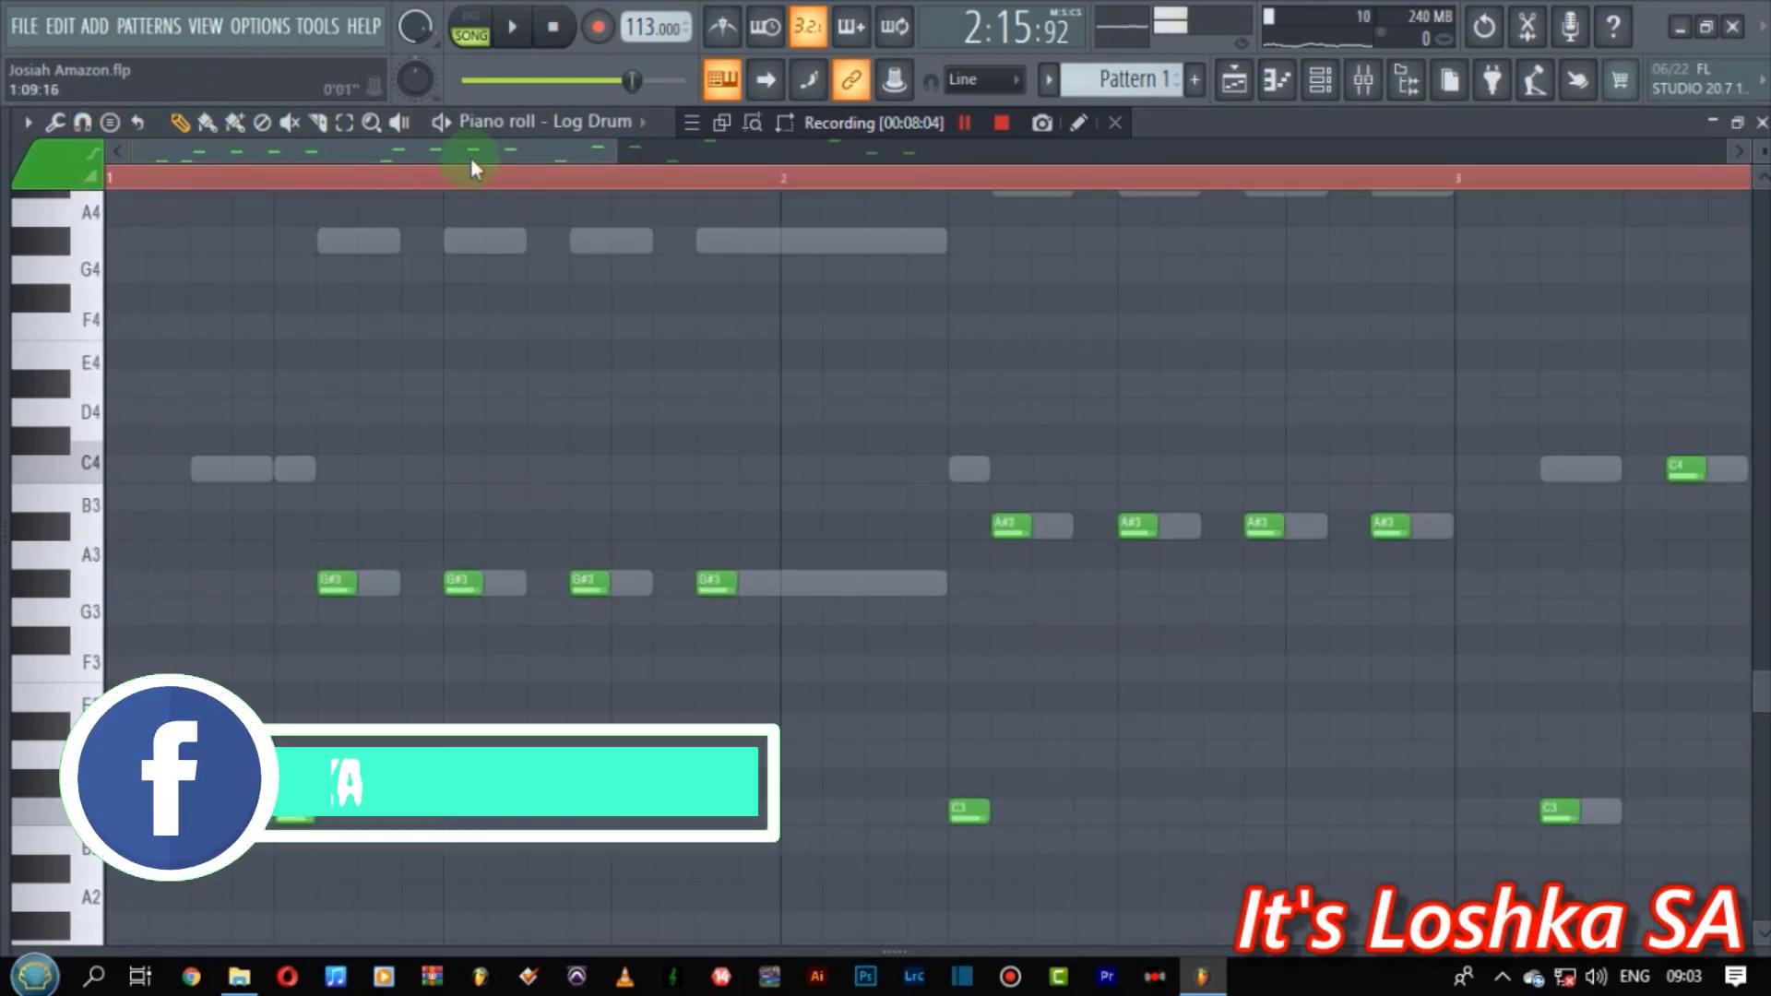
click(1318, 79)
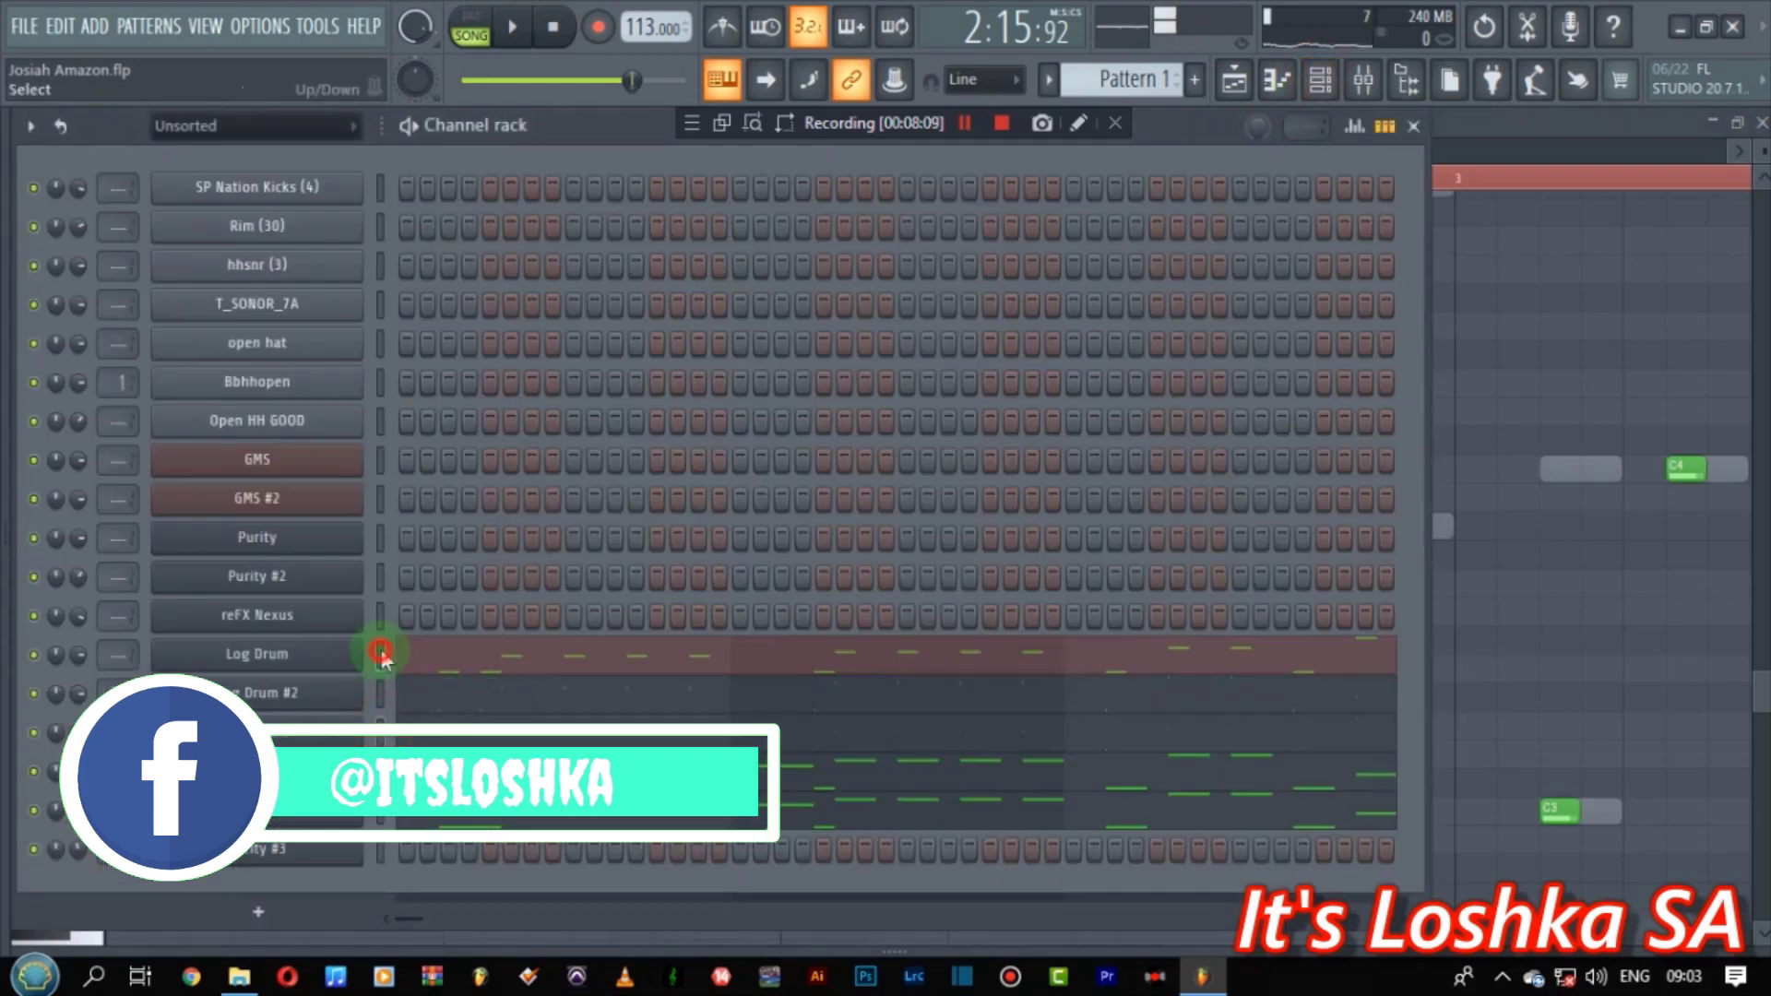
key(F7)
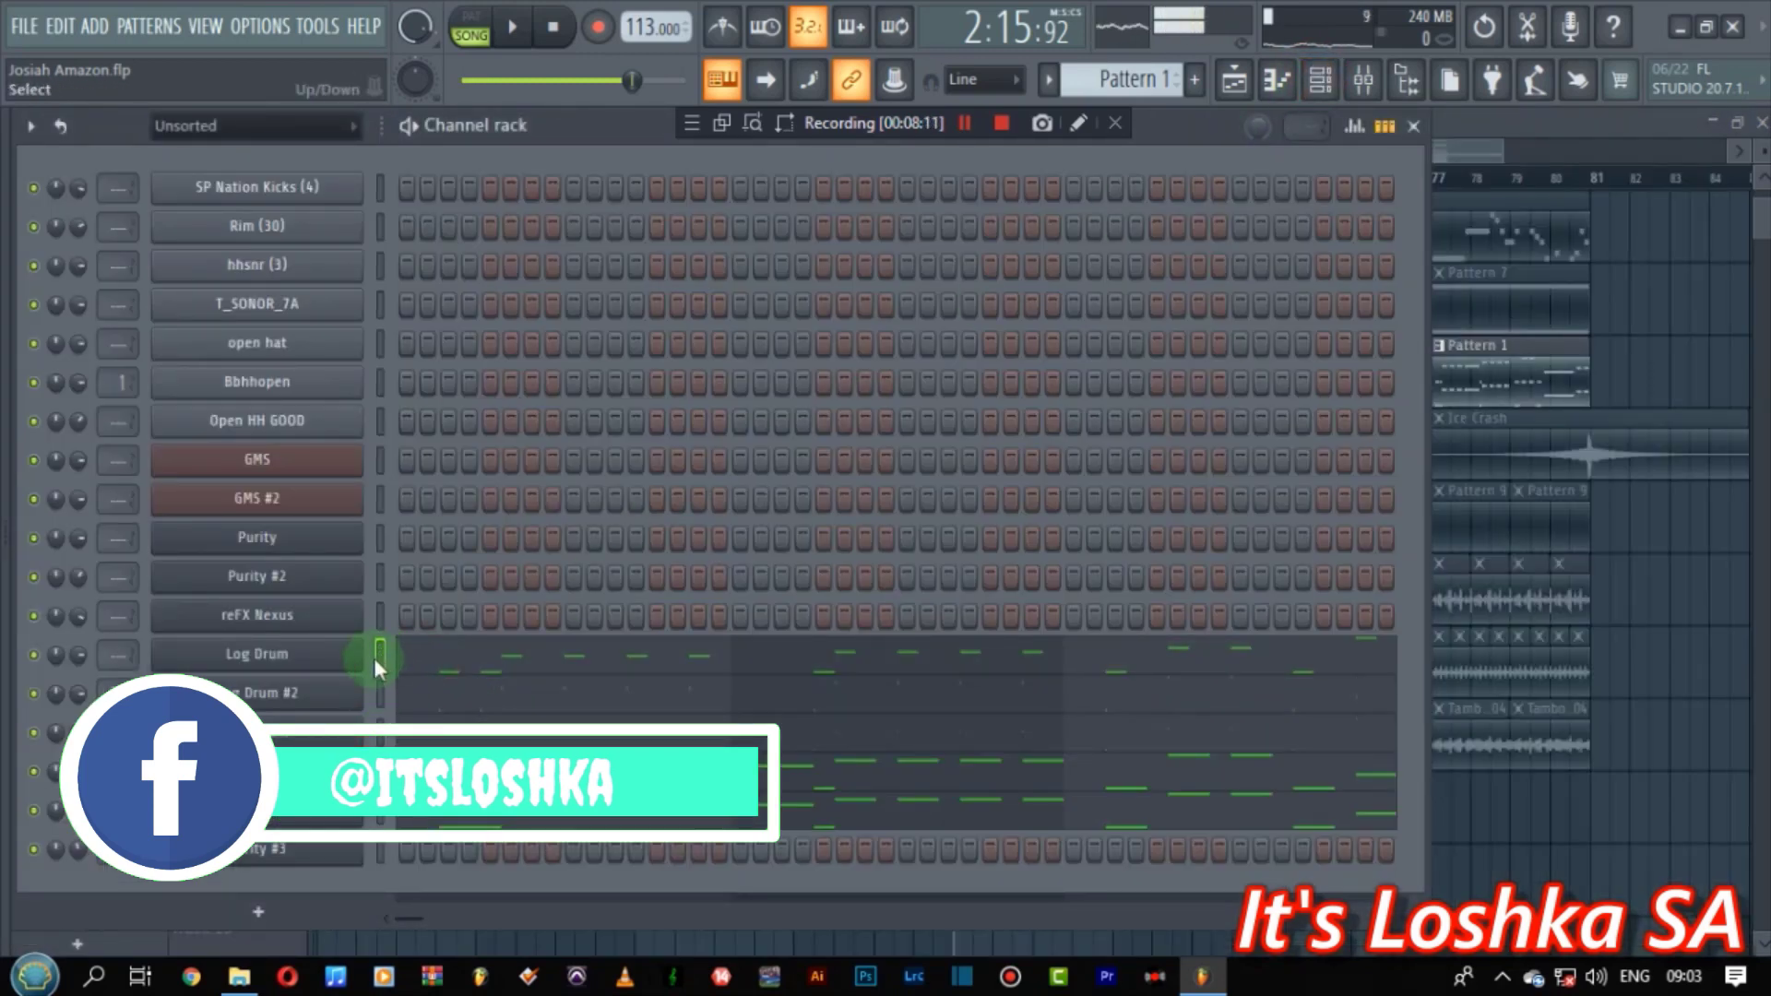
click(452, 663)
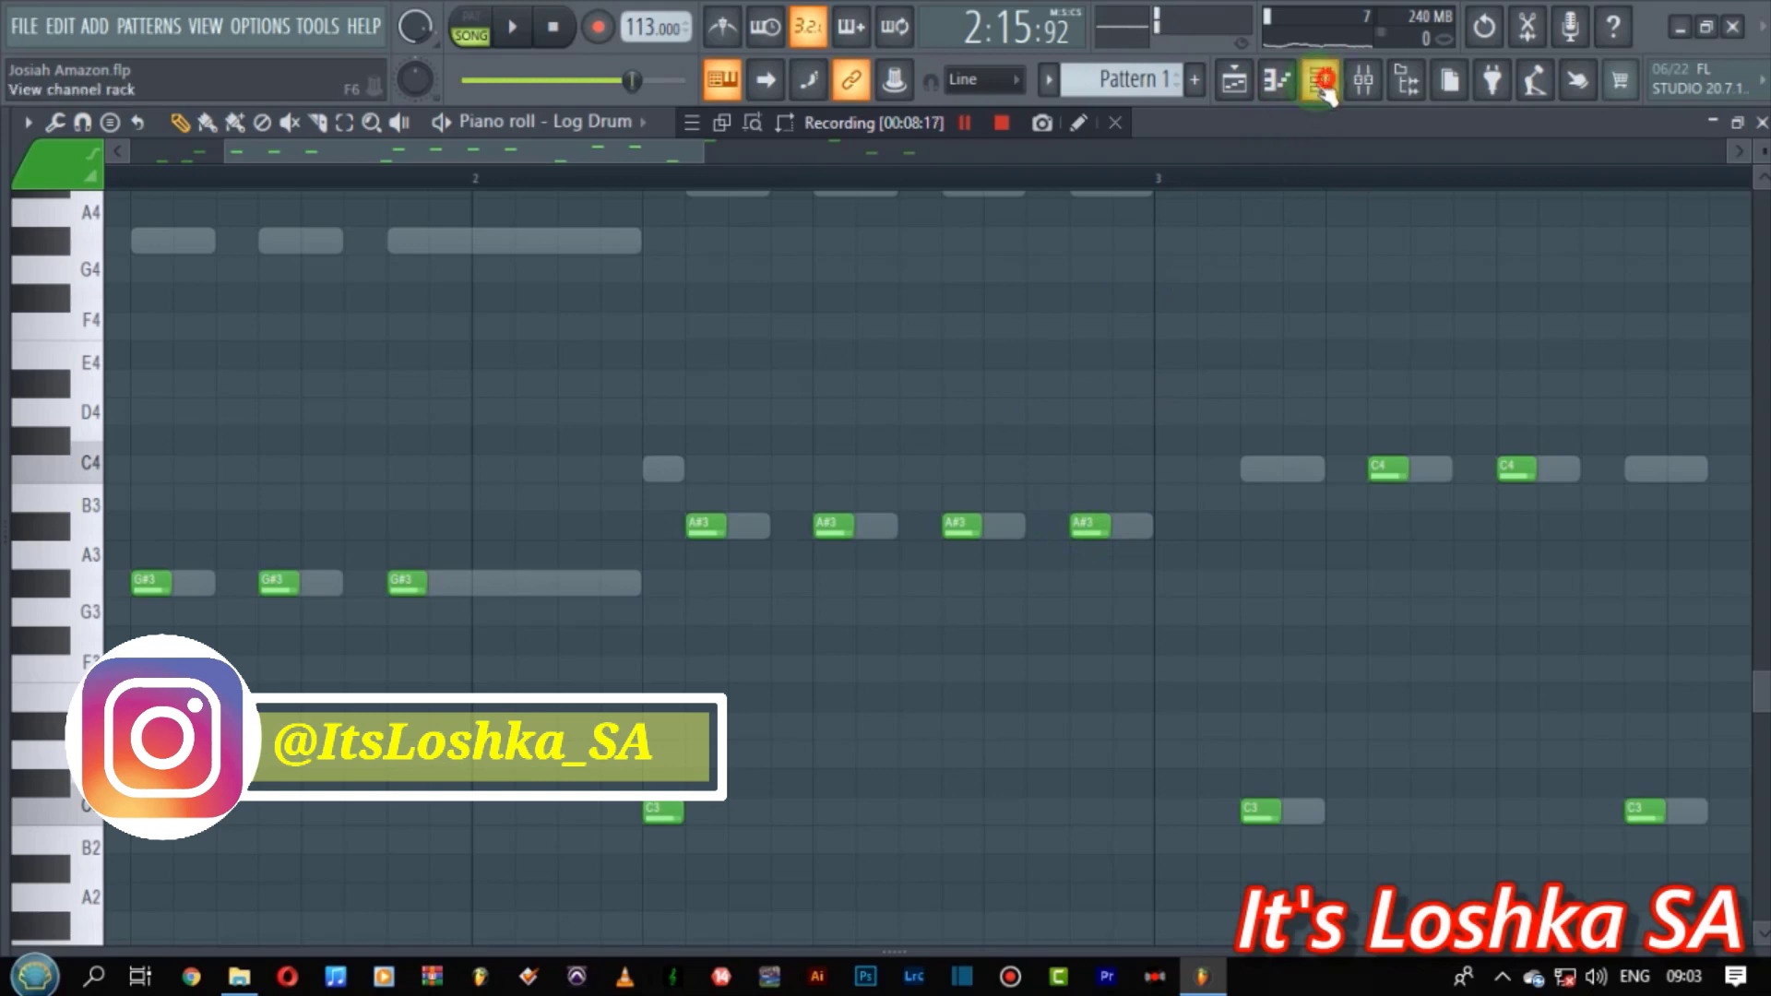
- Open the first Log Drum channel's Fruity DX10 synth, inspect its settings, and close it
click(1323, 88)
click(332, 655)
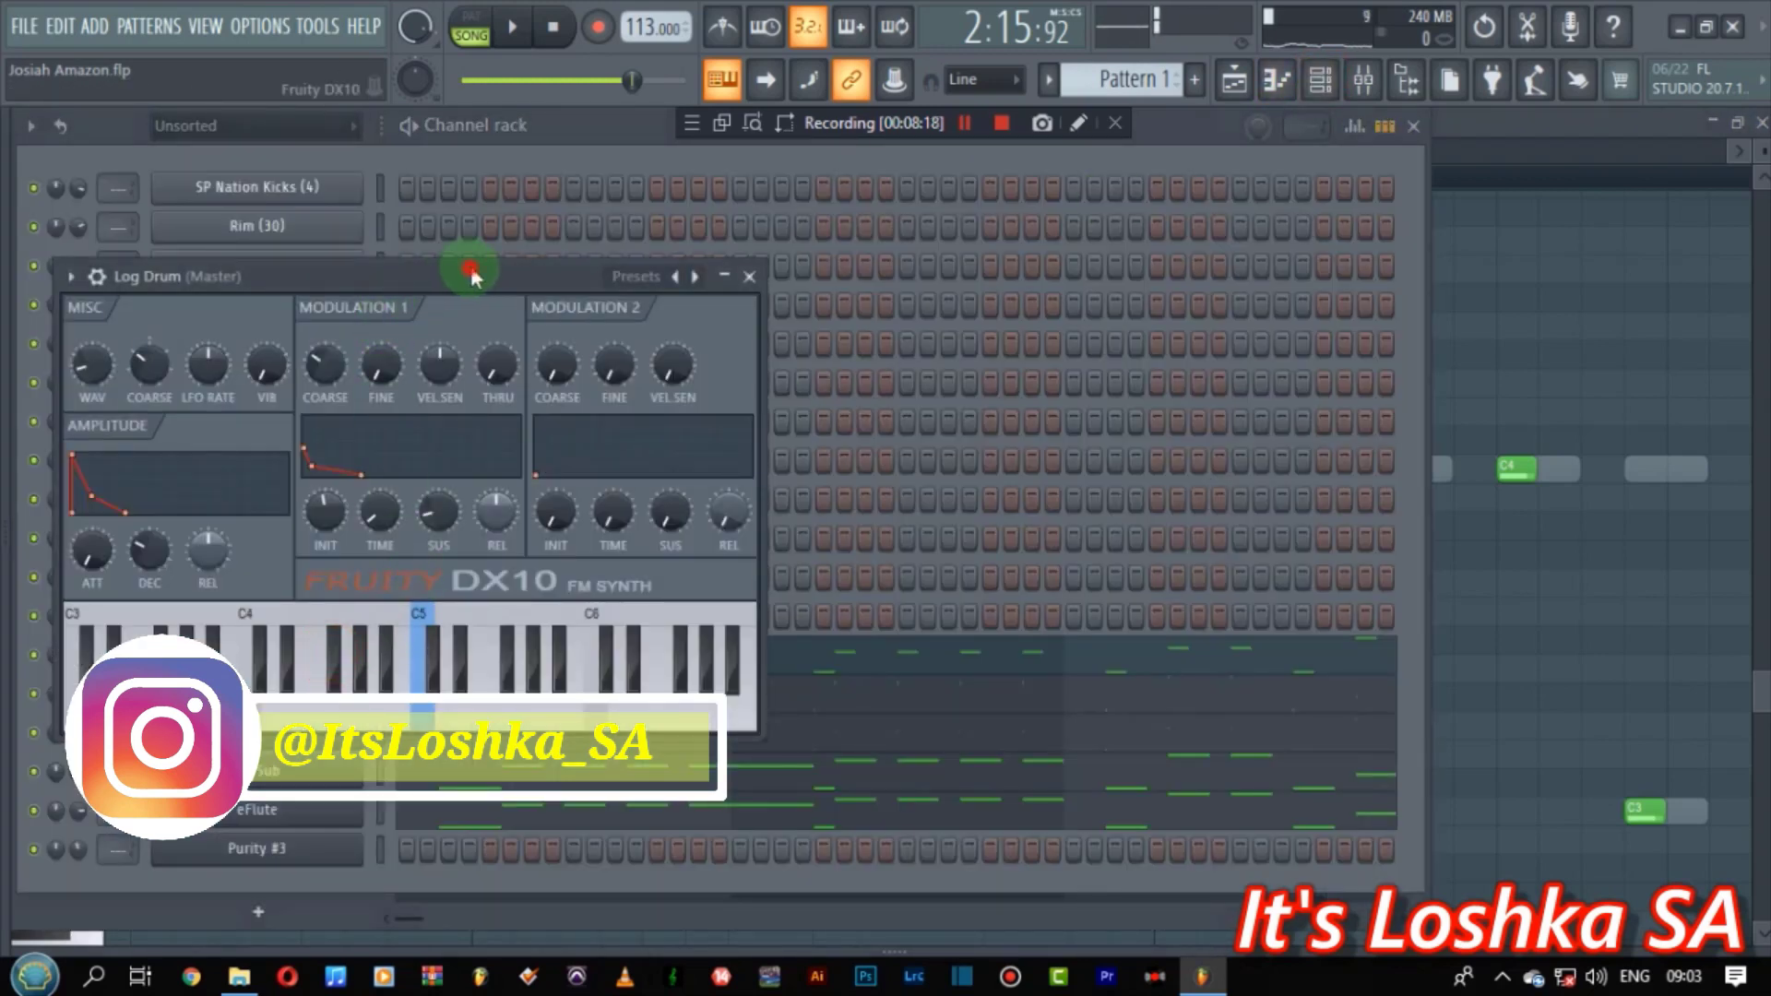
drag(470, 274, 1024, 274)
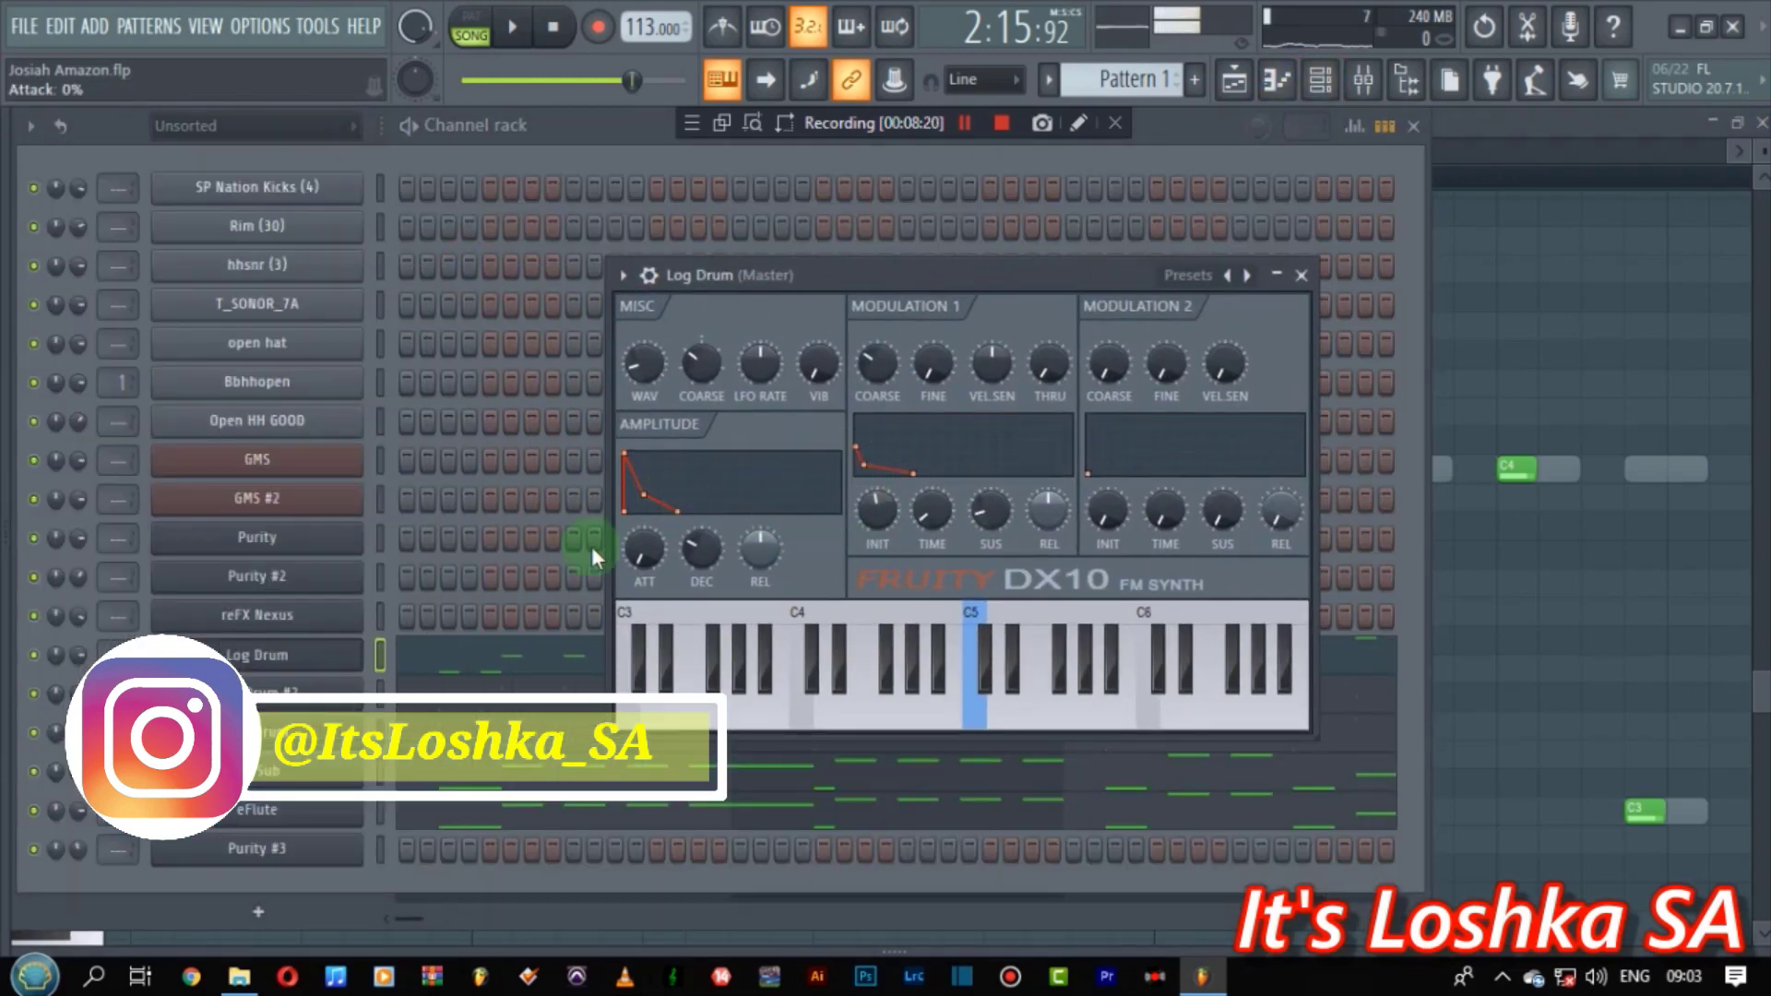
click(1302, 276)
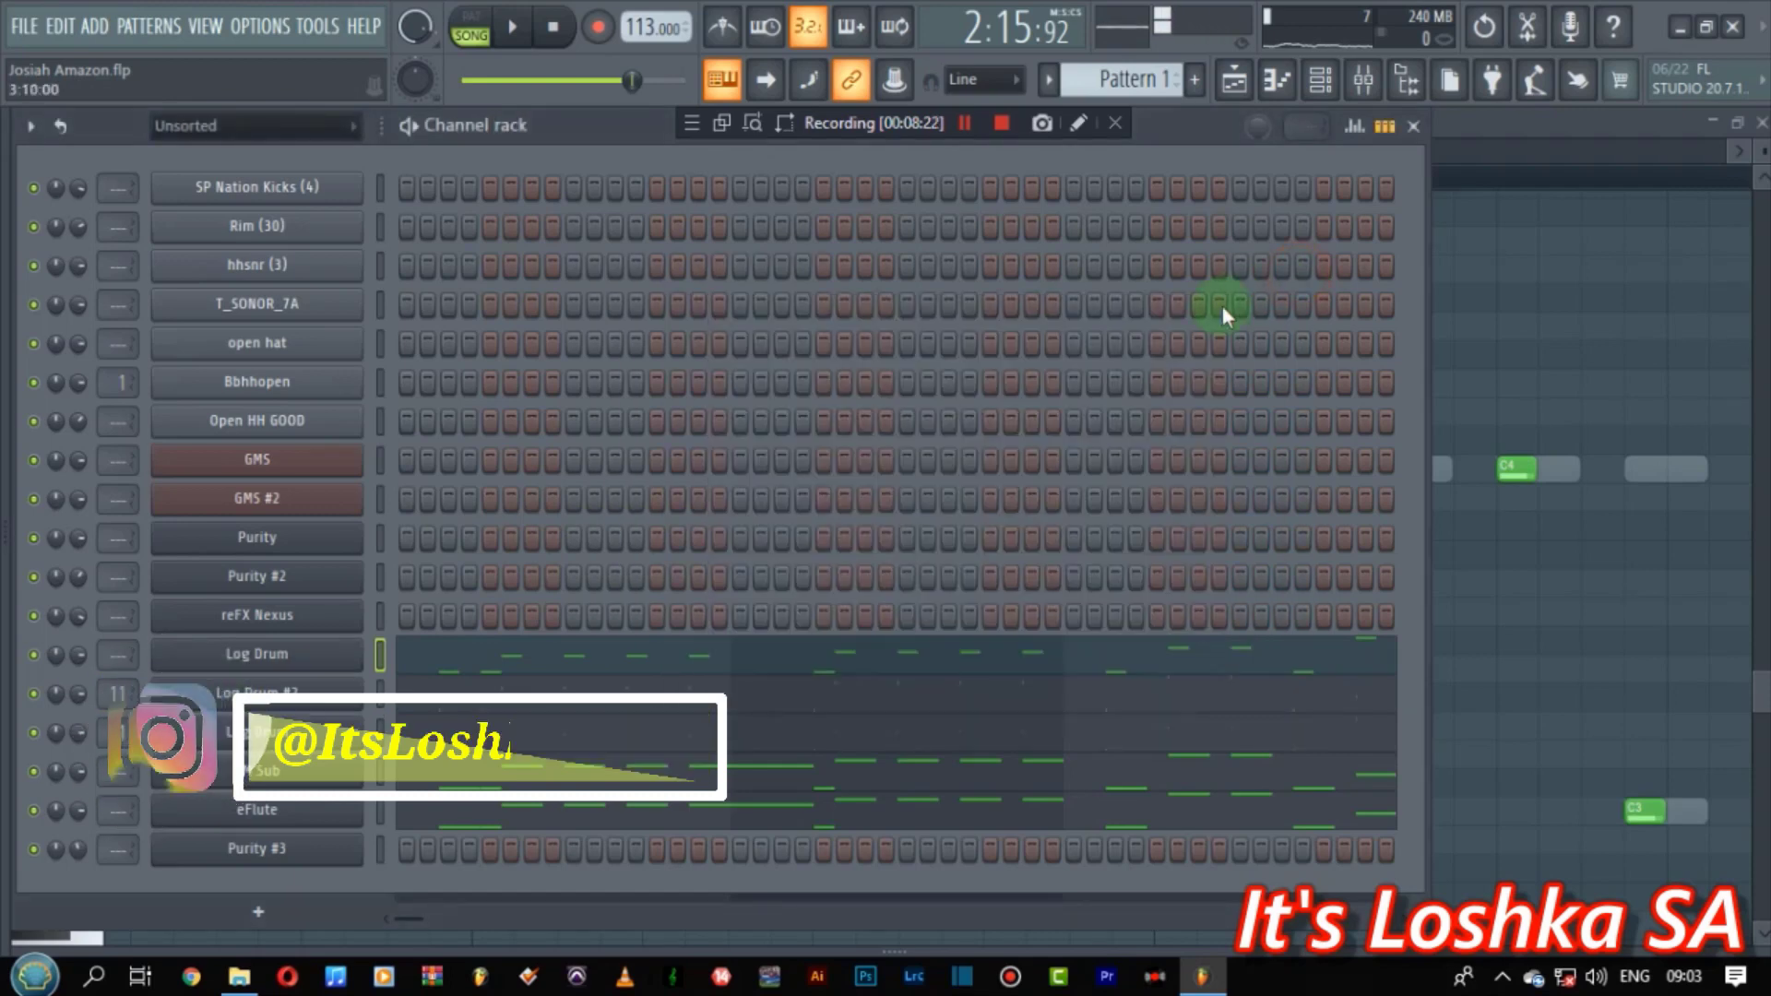
- Load the Log Drum preset in the first Log Drum channel's Fruity DX10 and close the synth
click(334, 655)
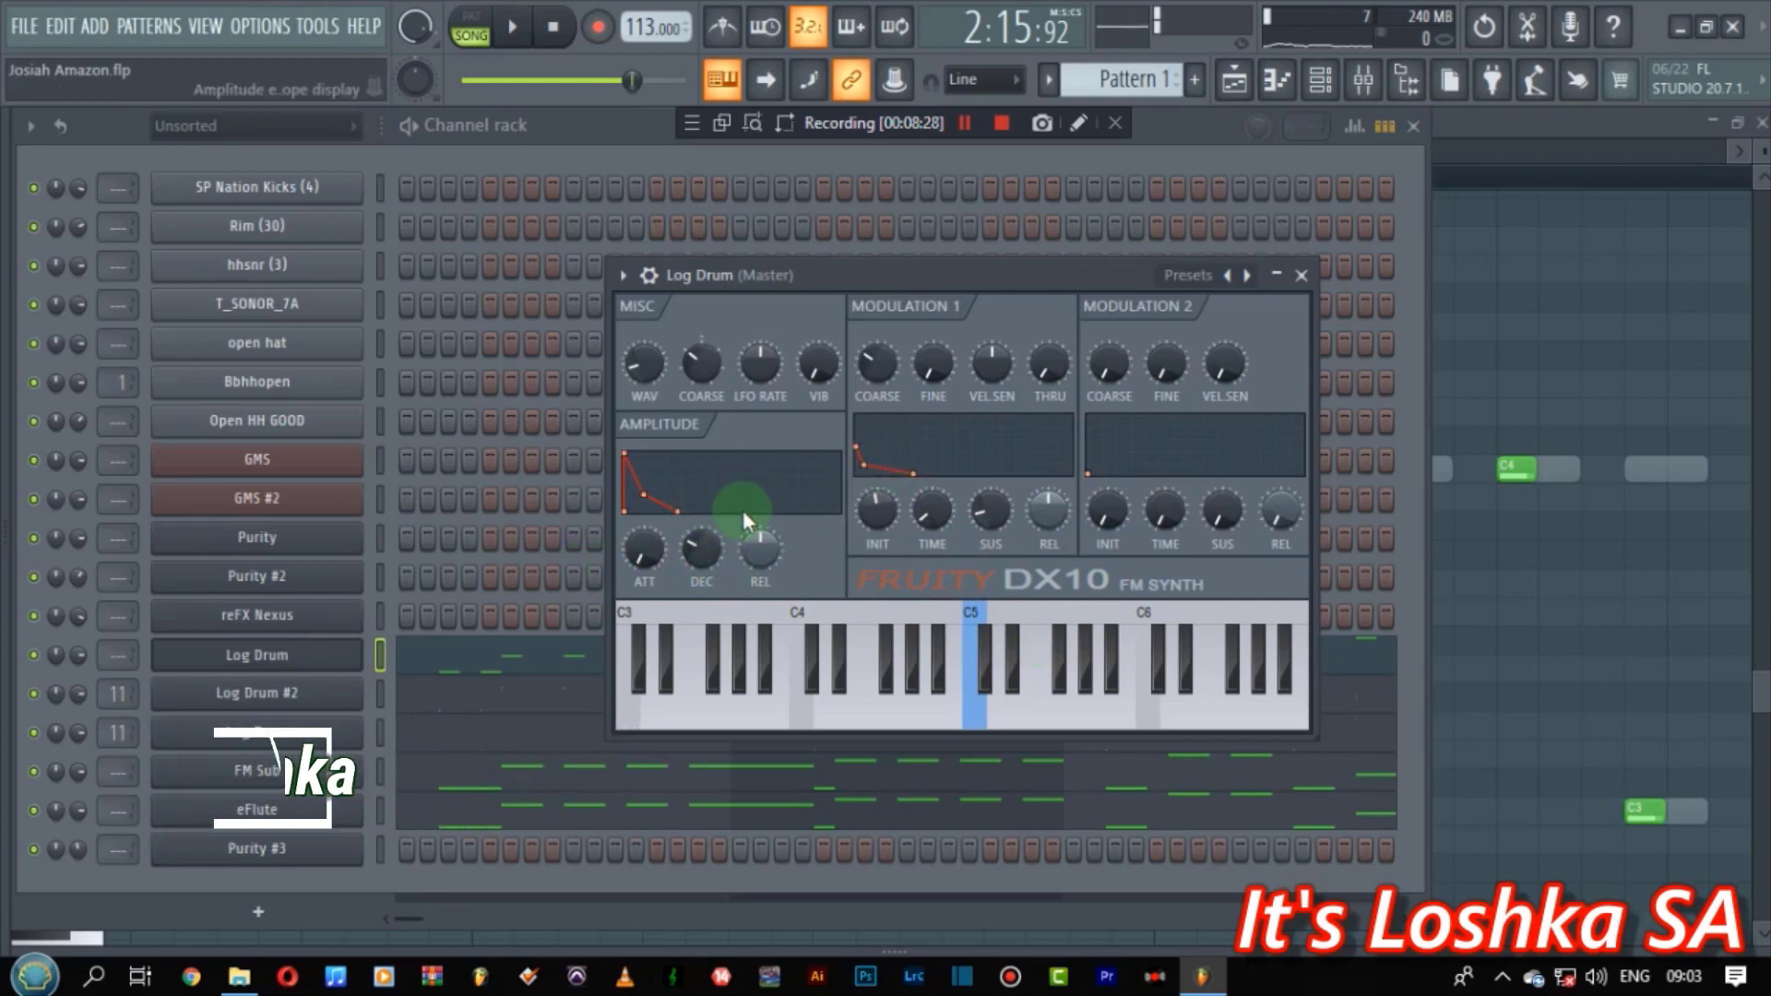
click(1228, 277)
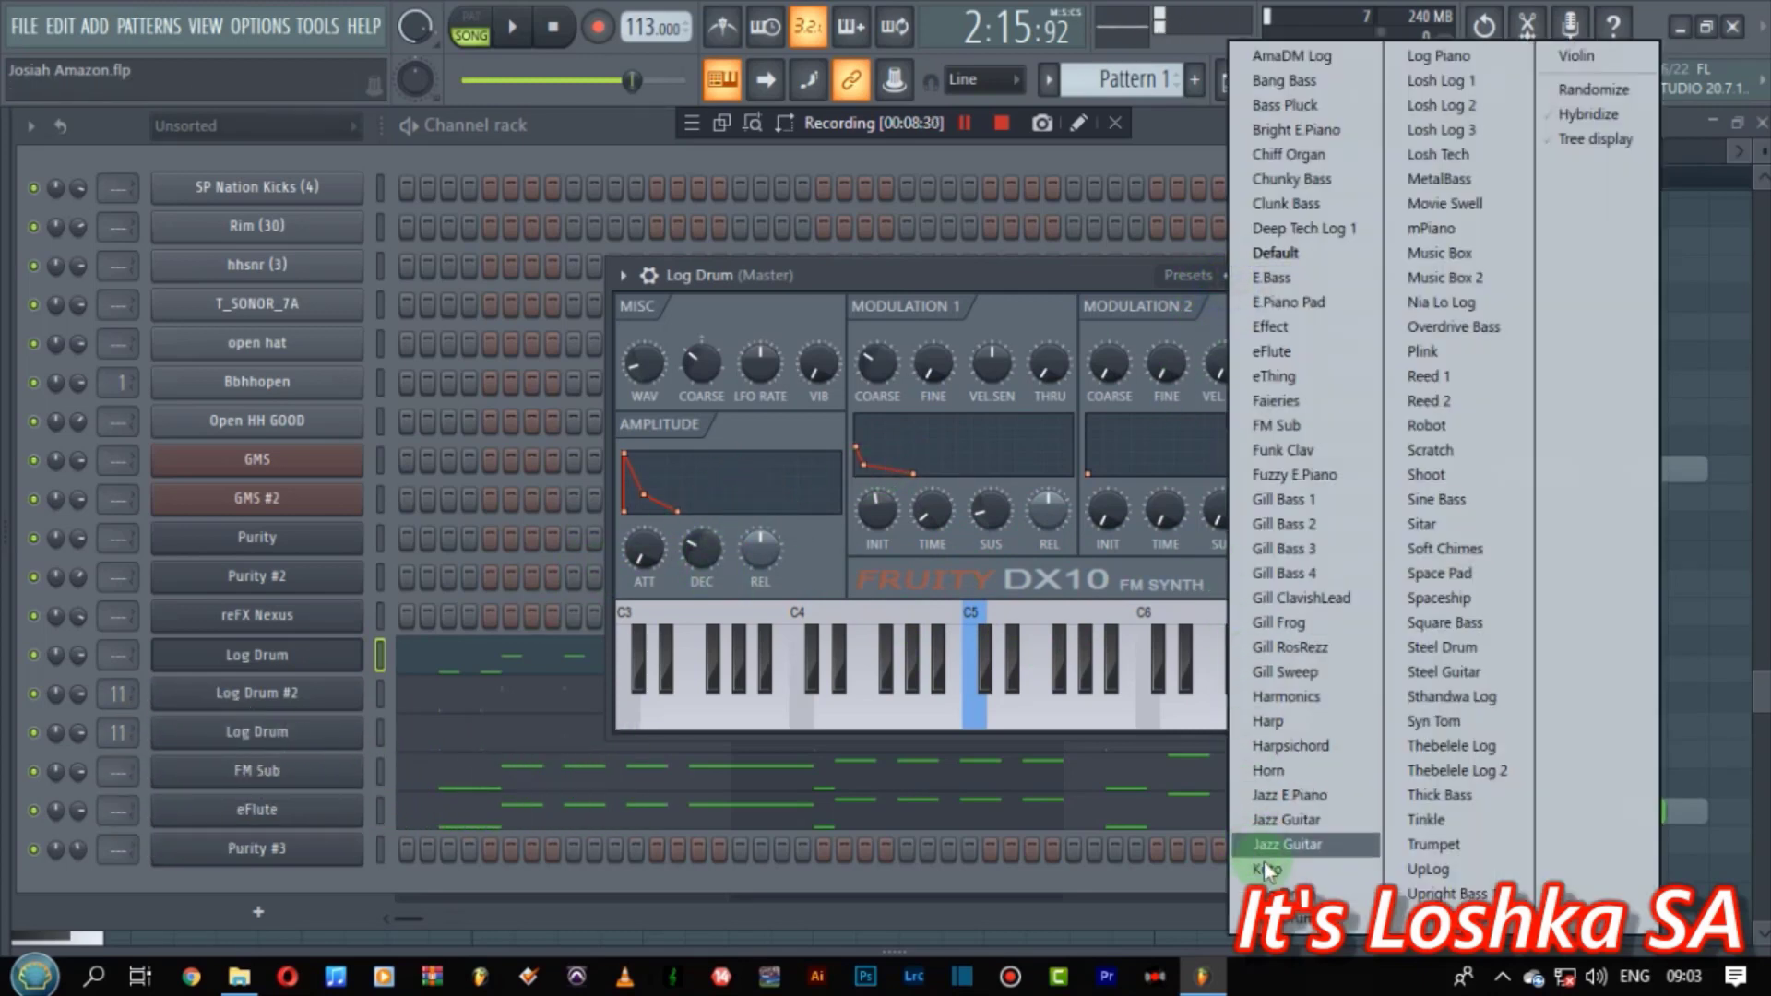
click(1266, 892)
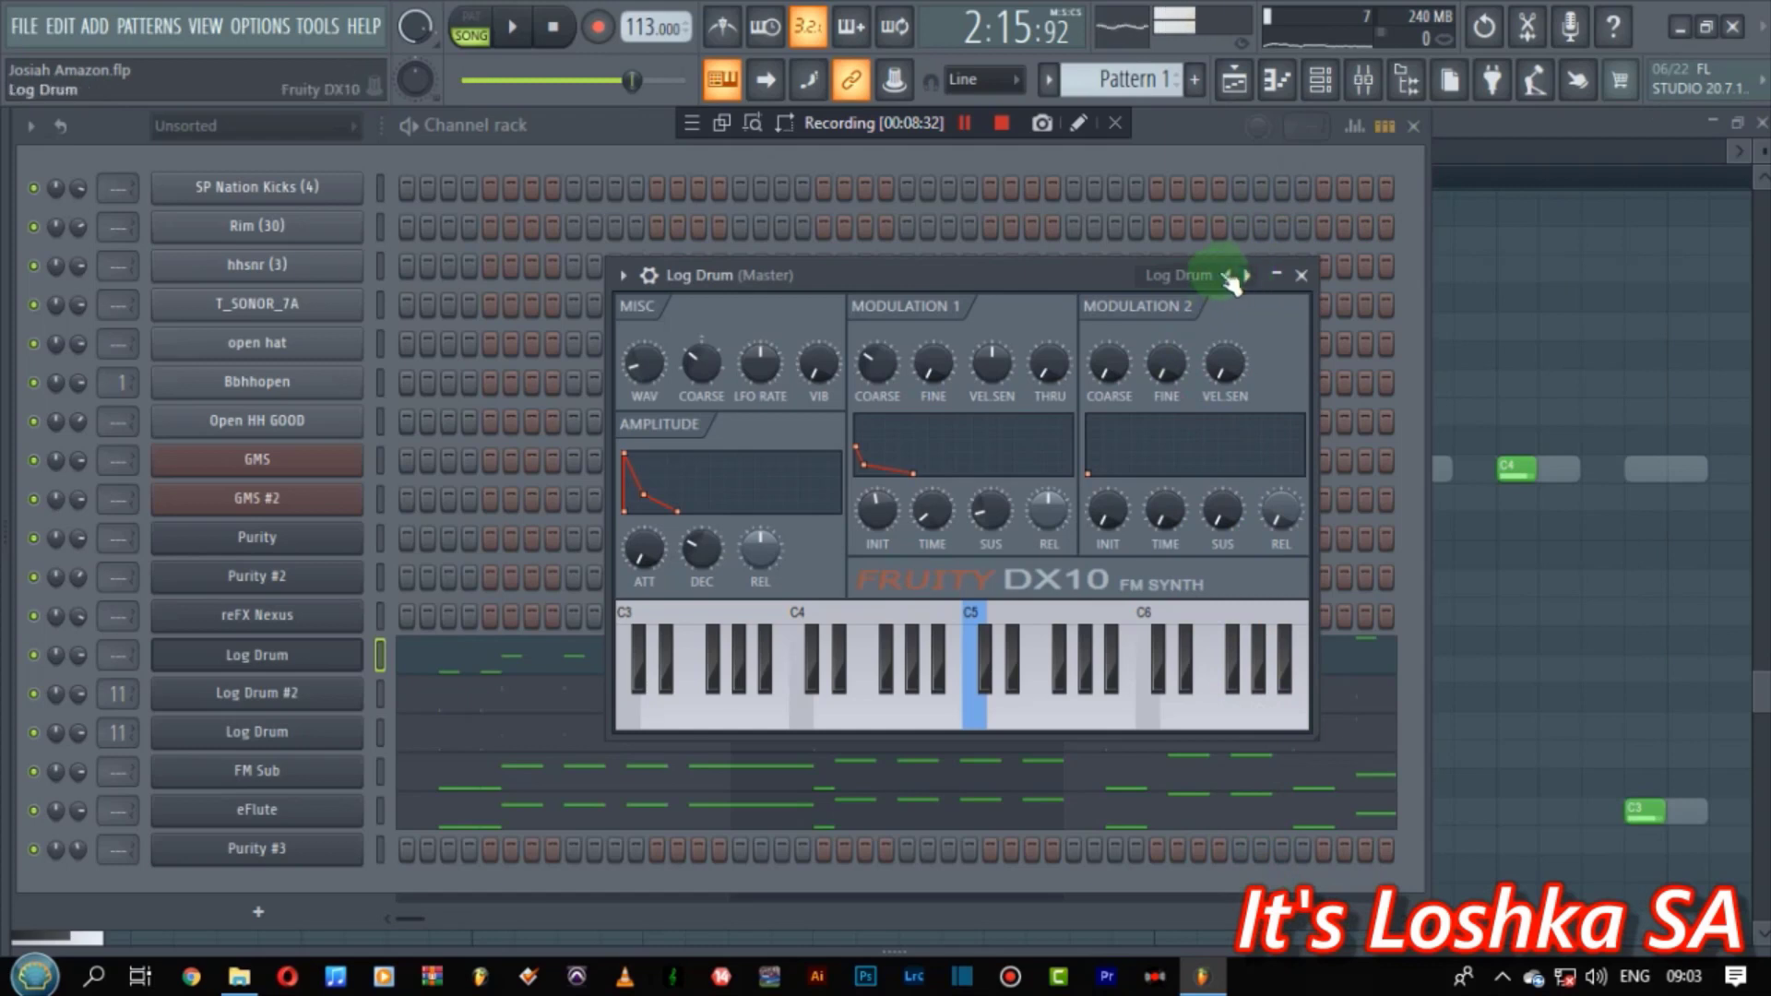
click(1300, 275)
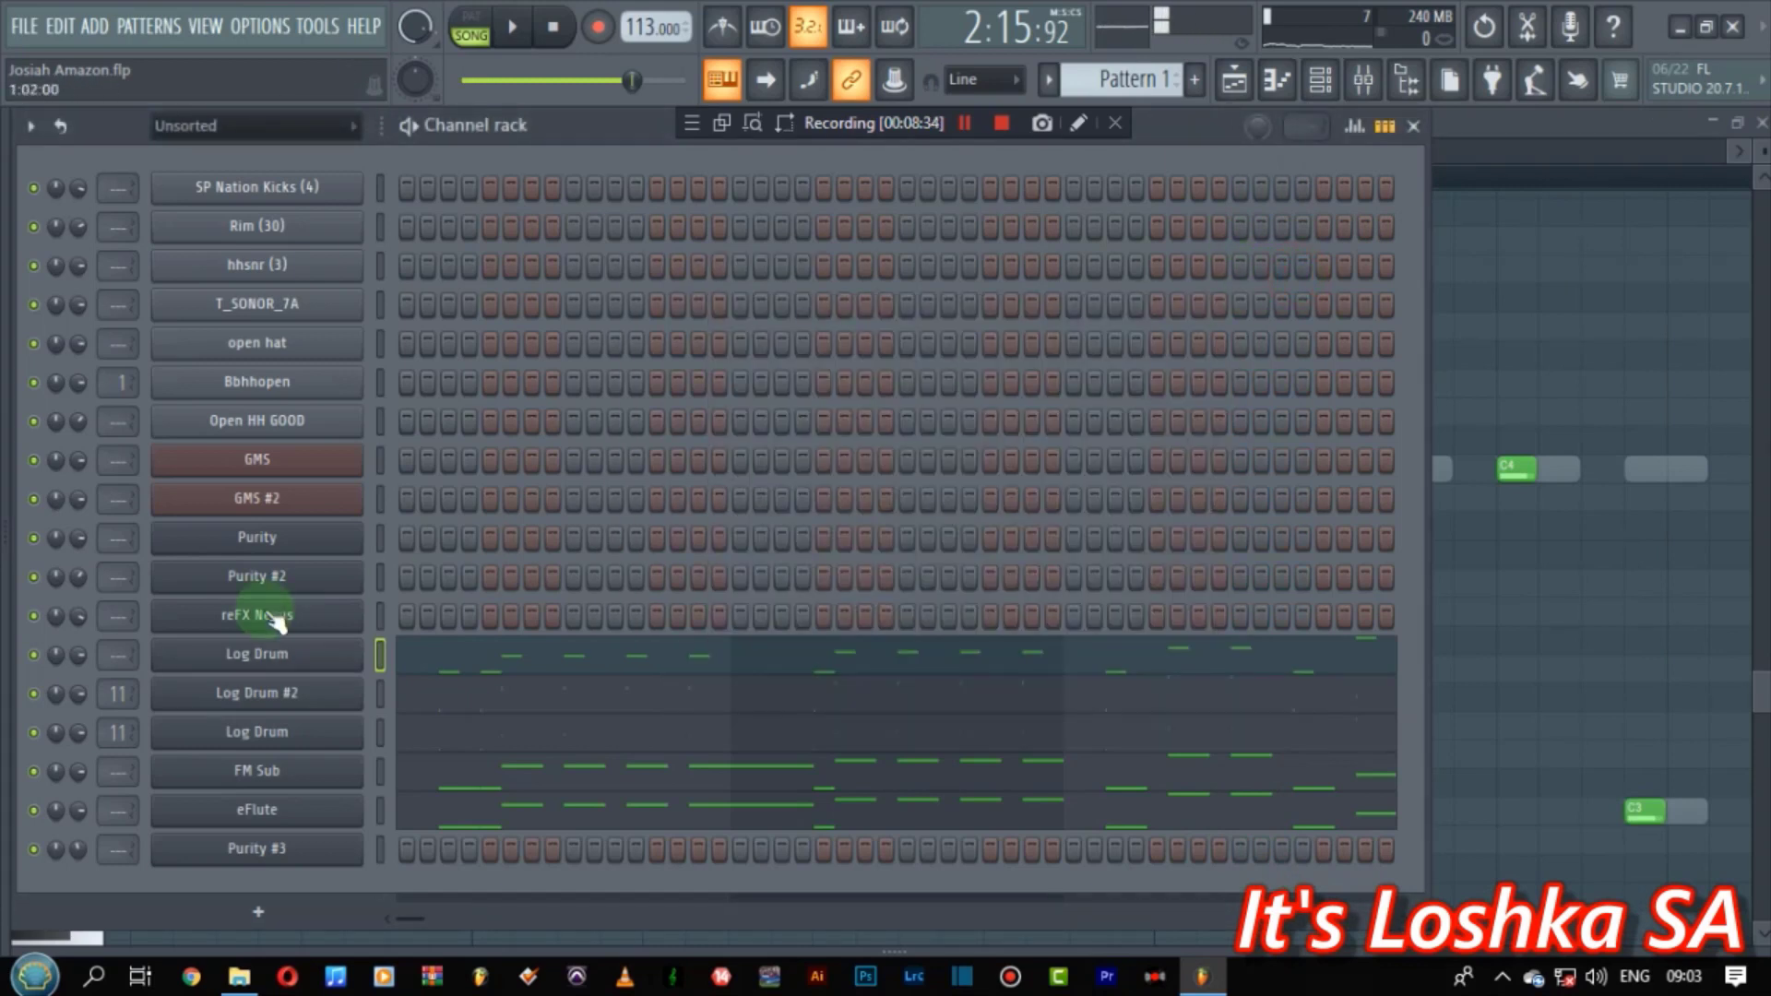
- Solo the first Log Drum channel, play it from bar 65, and stop playback
right_click(34, 655)
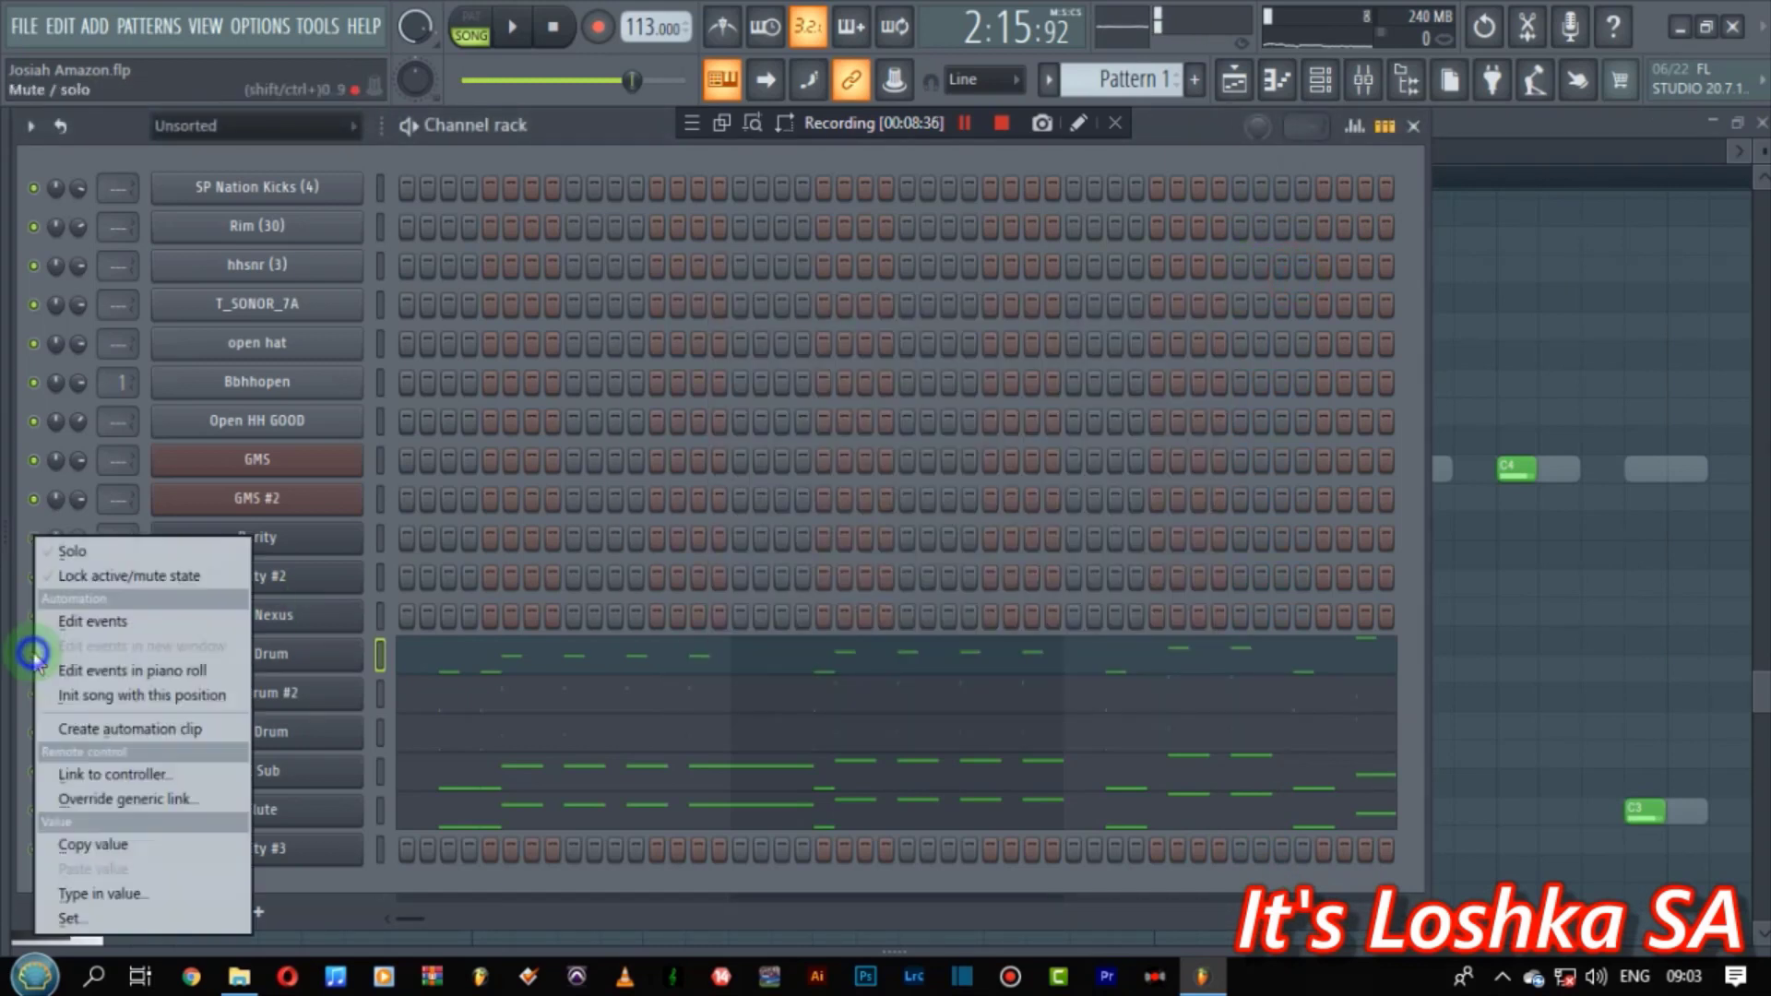
click(114, 553)
key(space)
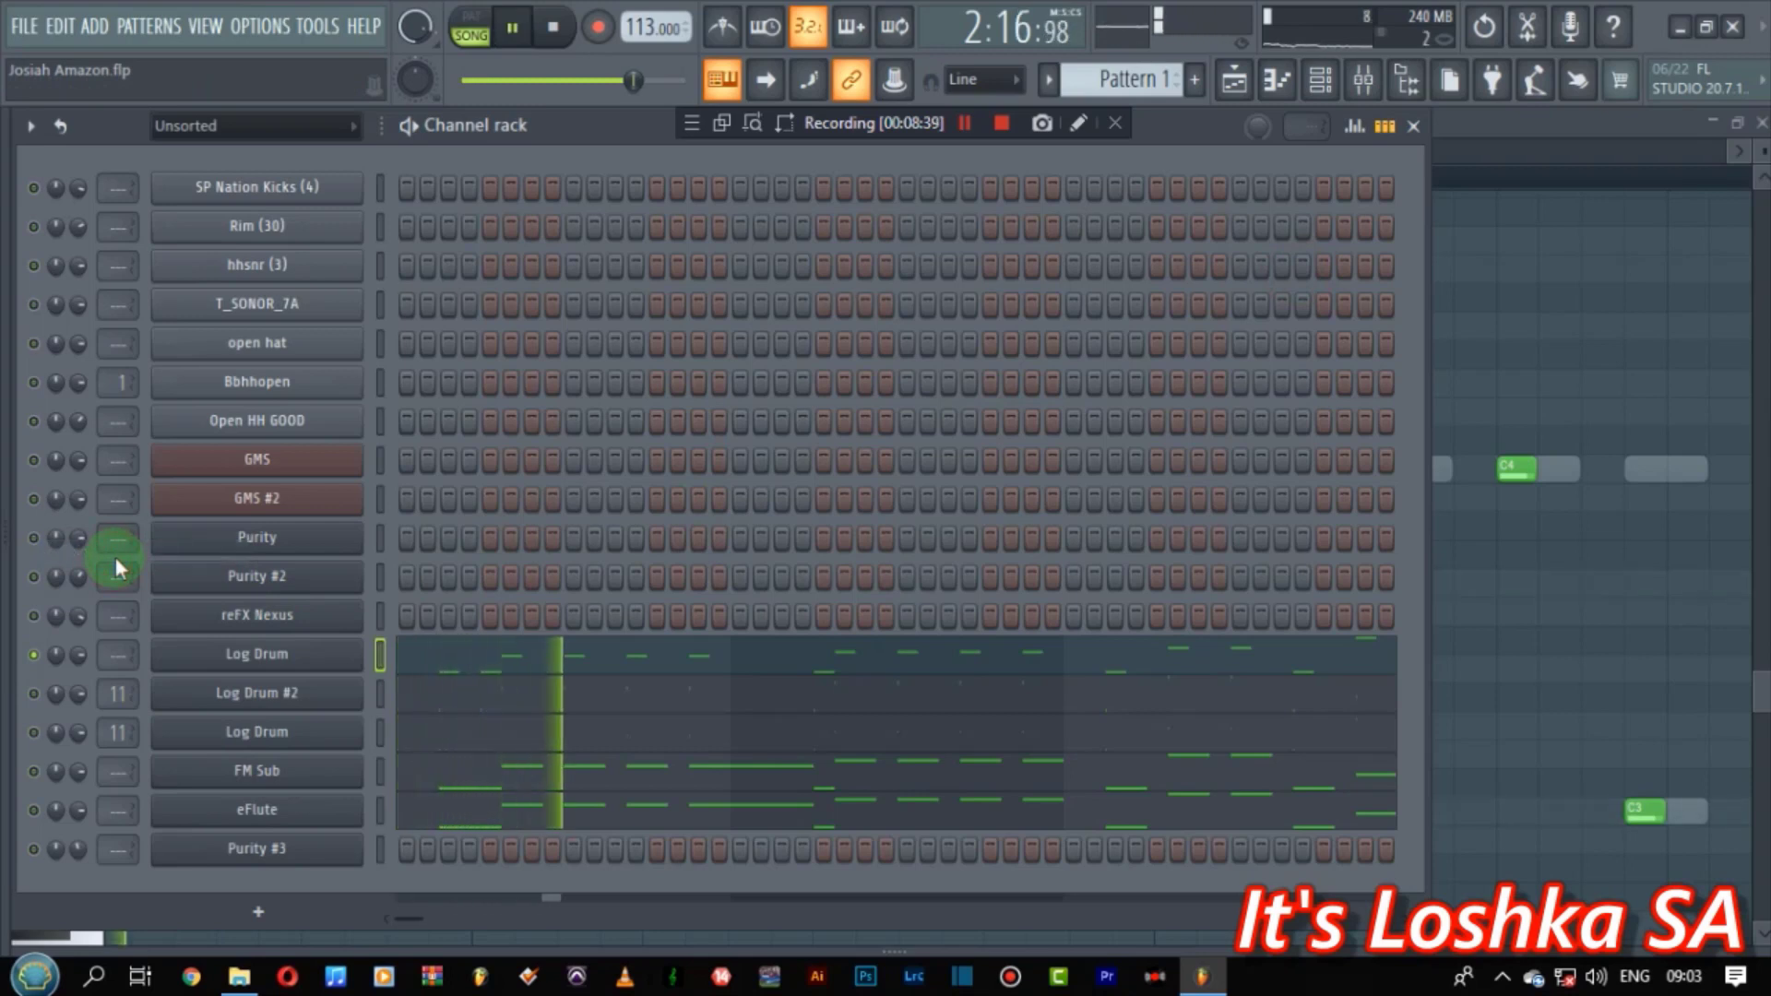
click(381, 655)
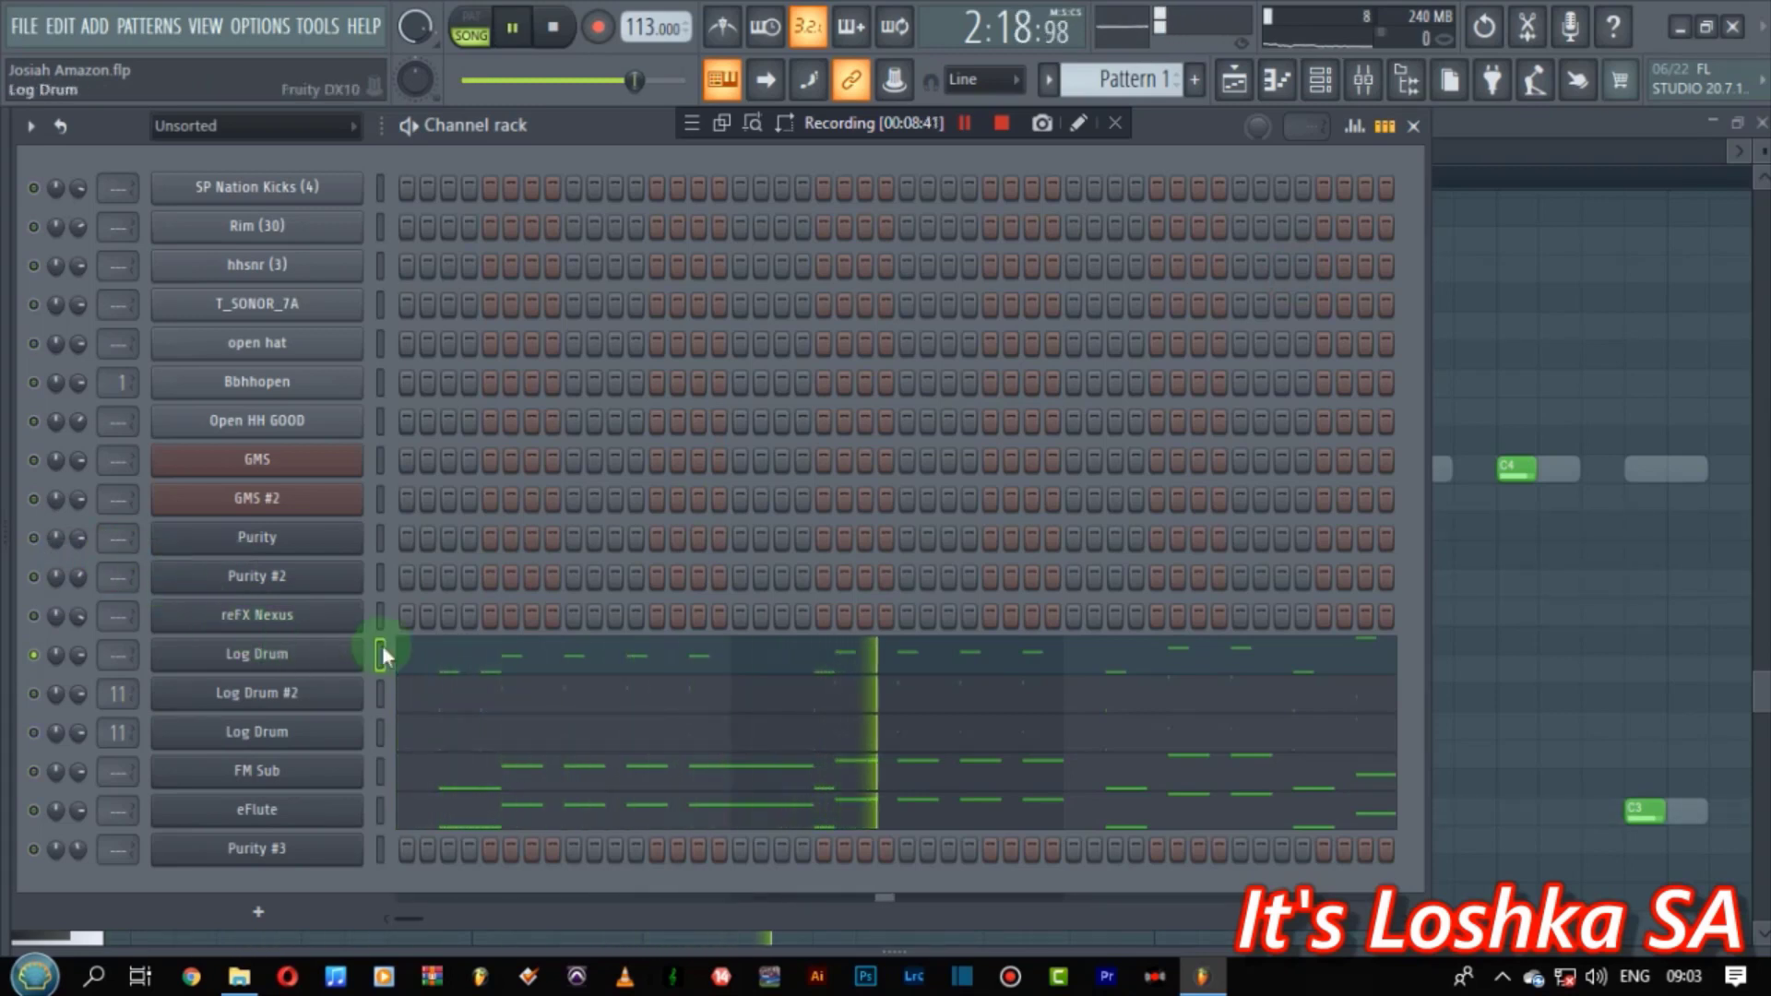
click(423, 661)
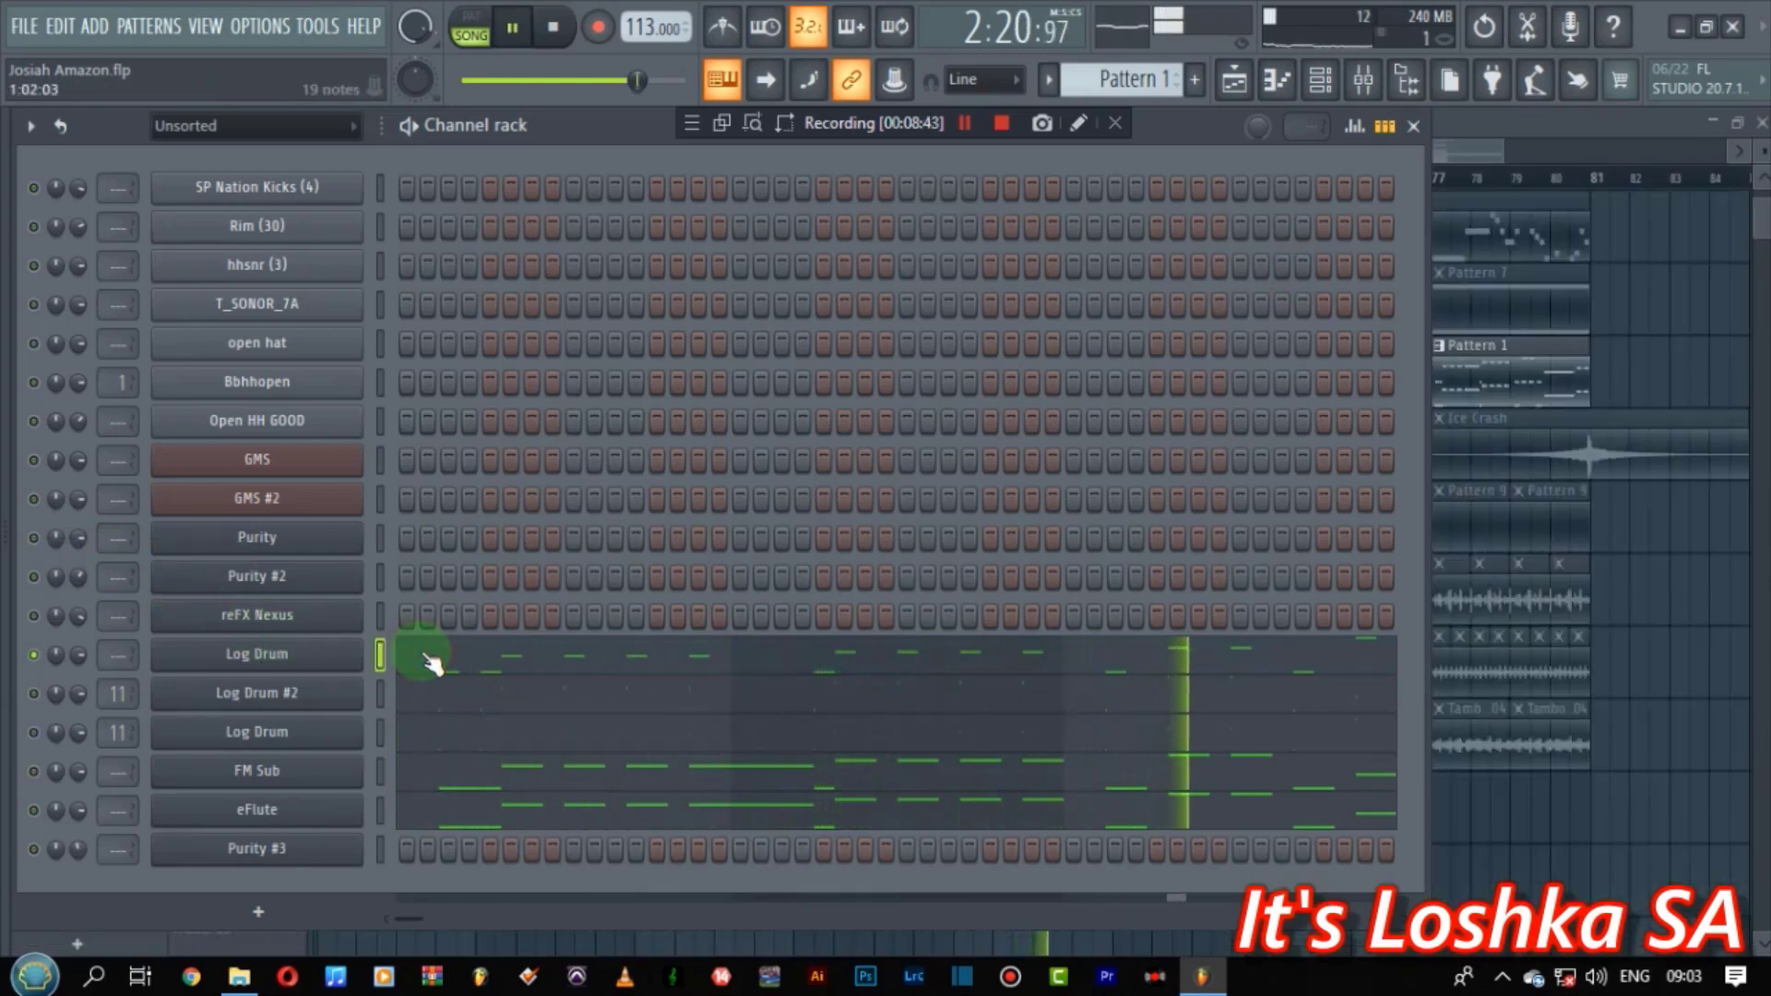
click(381, 655)
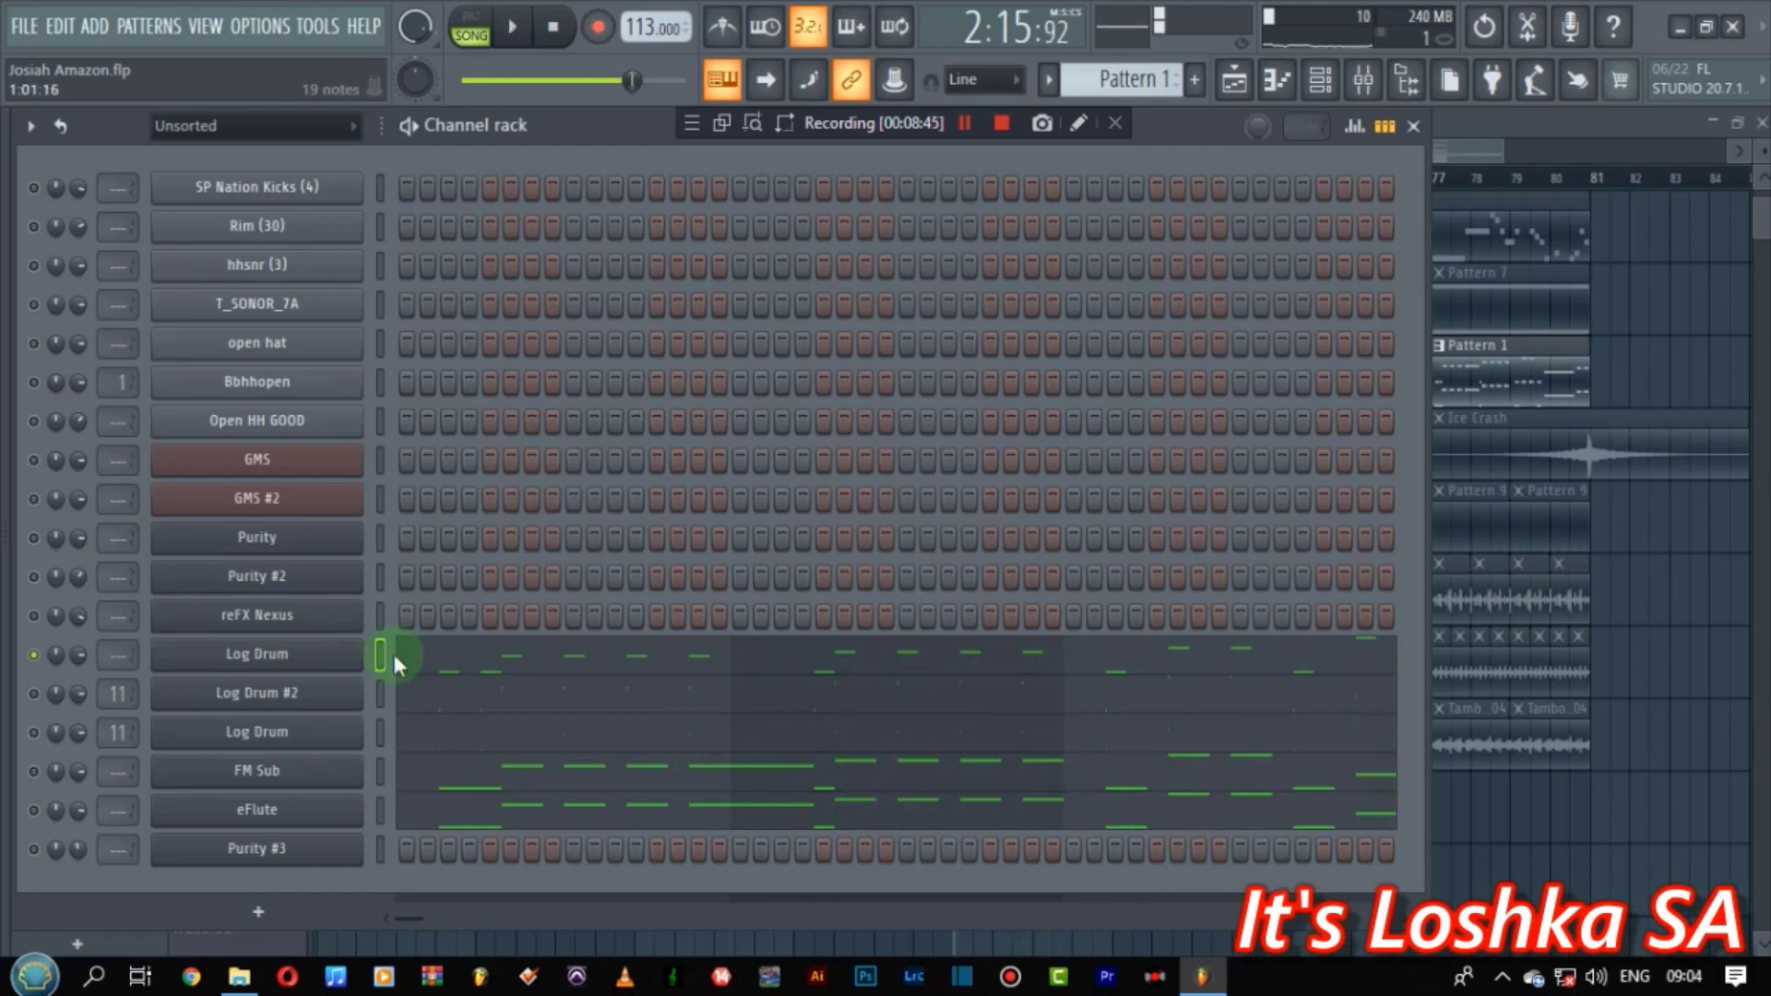
- Enable the Log Drum #2 channel and inspect its Fruity DX10 amplitude decay and envelope settings
click(243, 702)
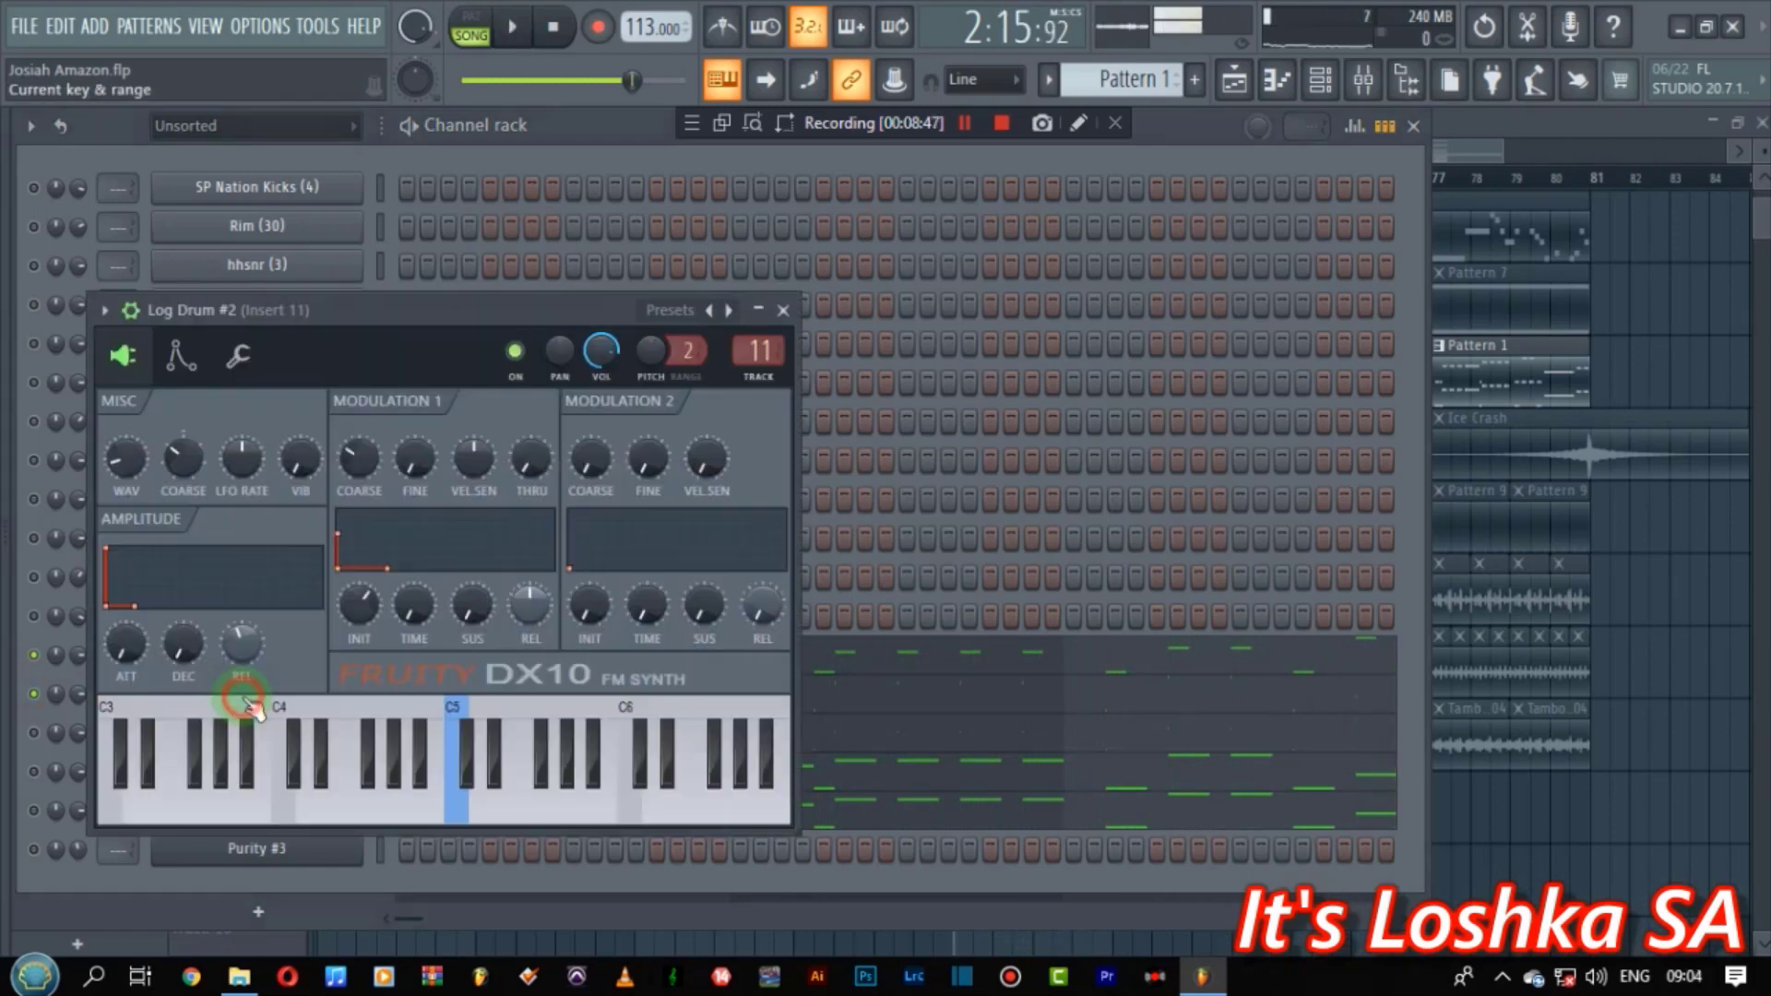
drag(483, 312, 825, 295)
click(511, 630)
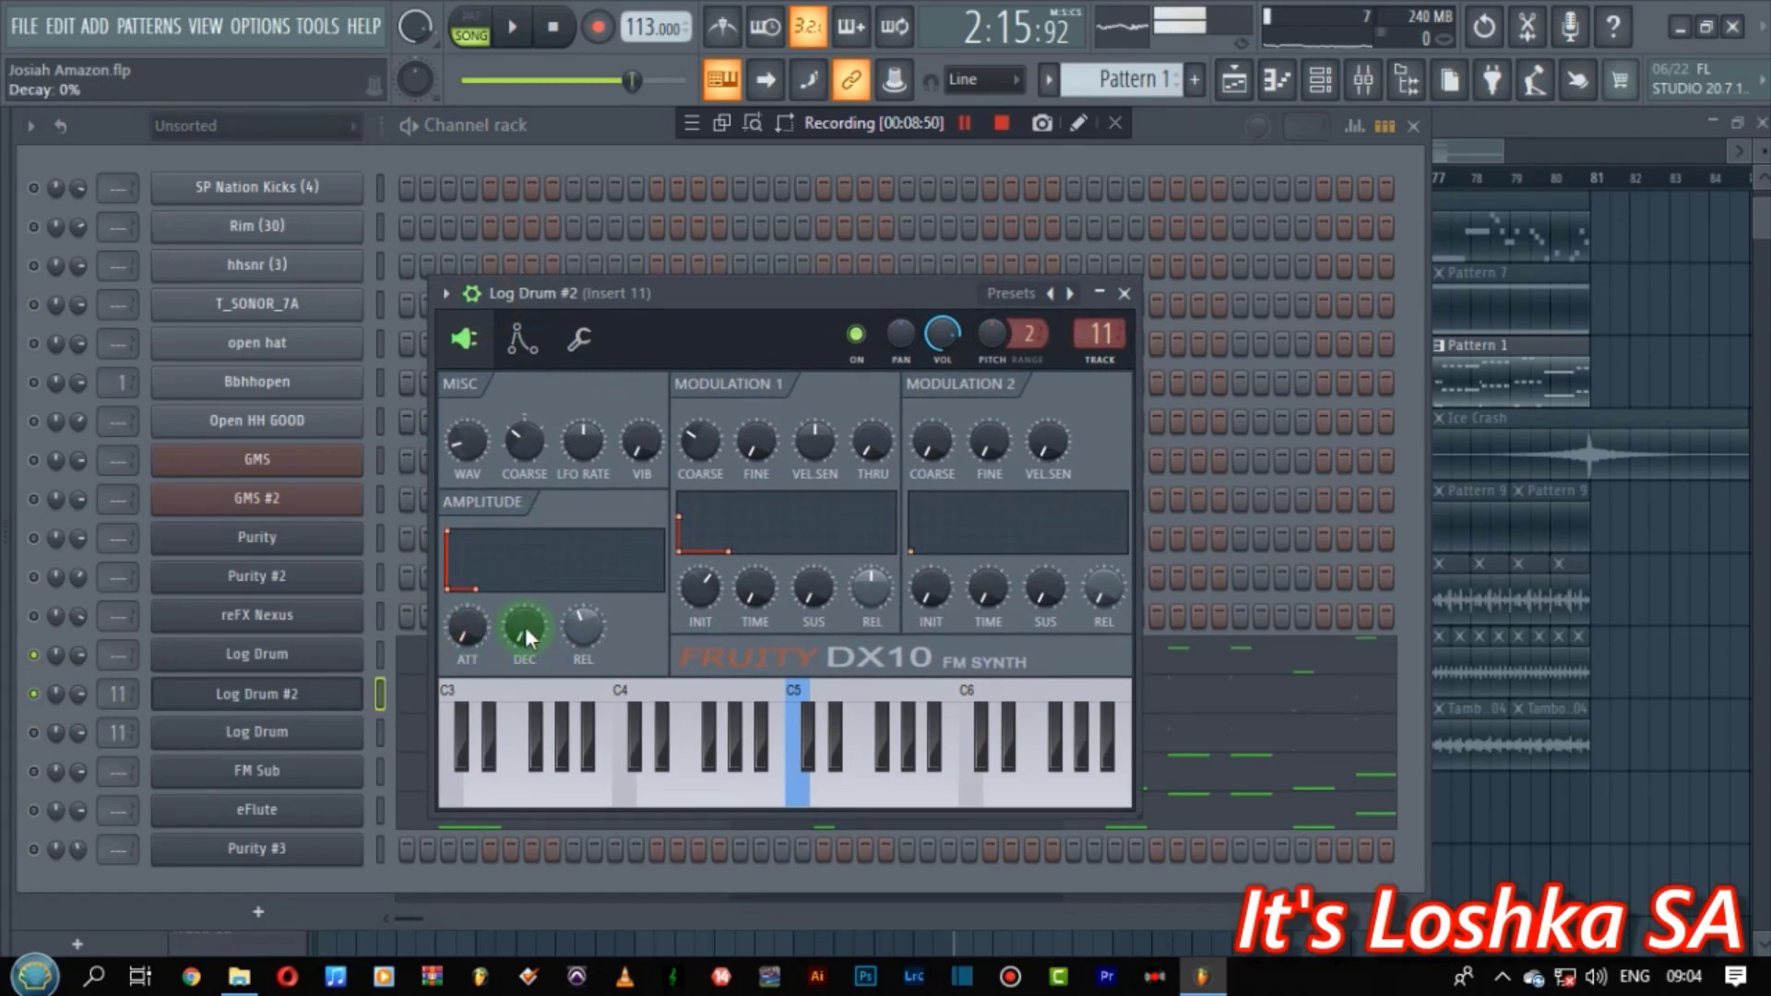
click(1125, 295)
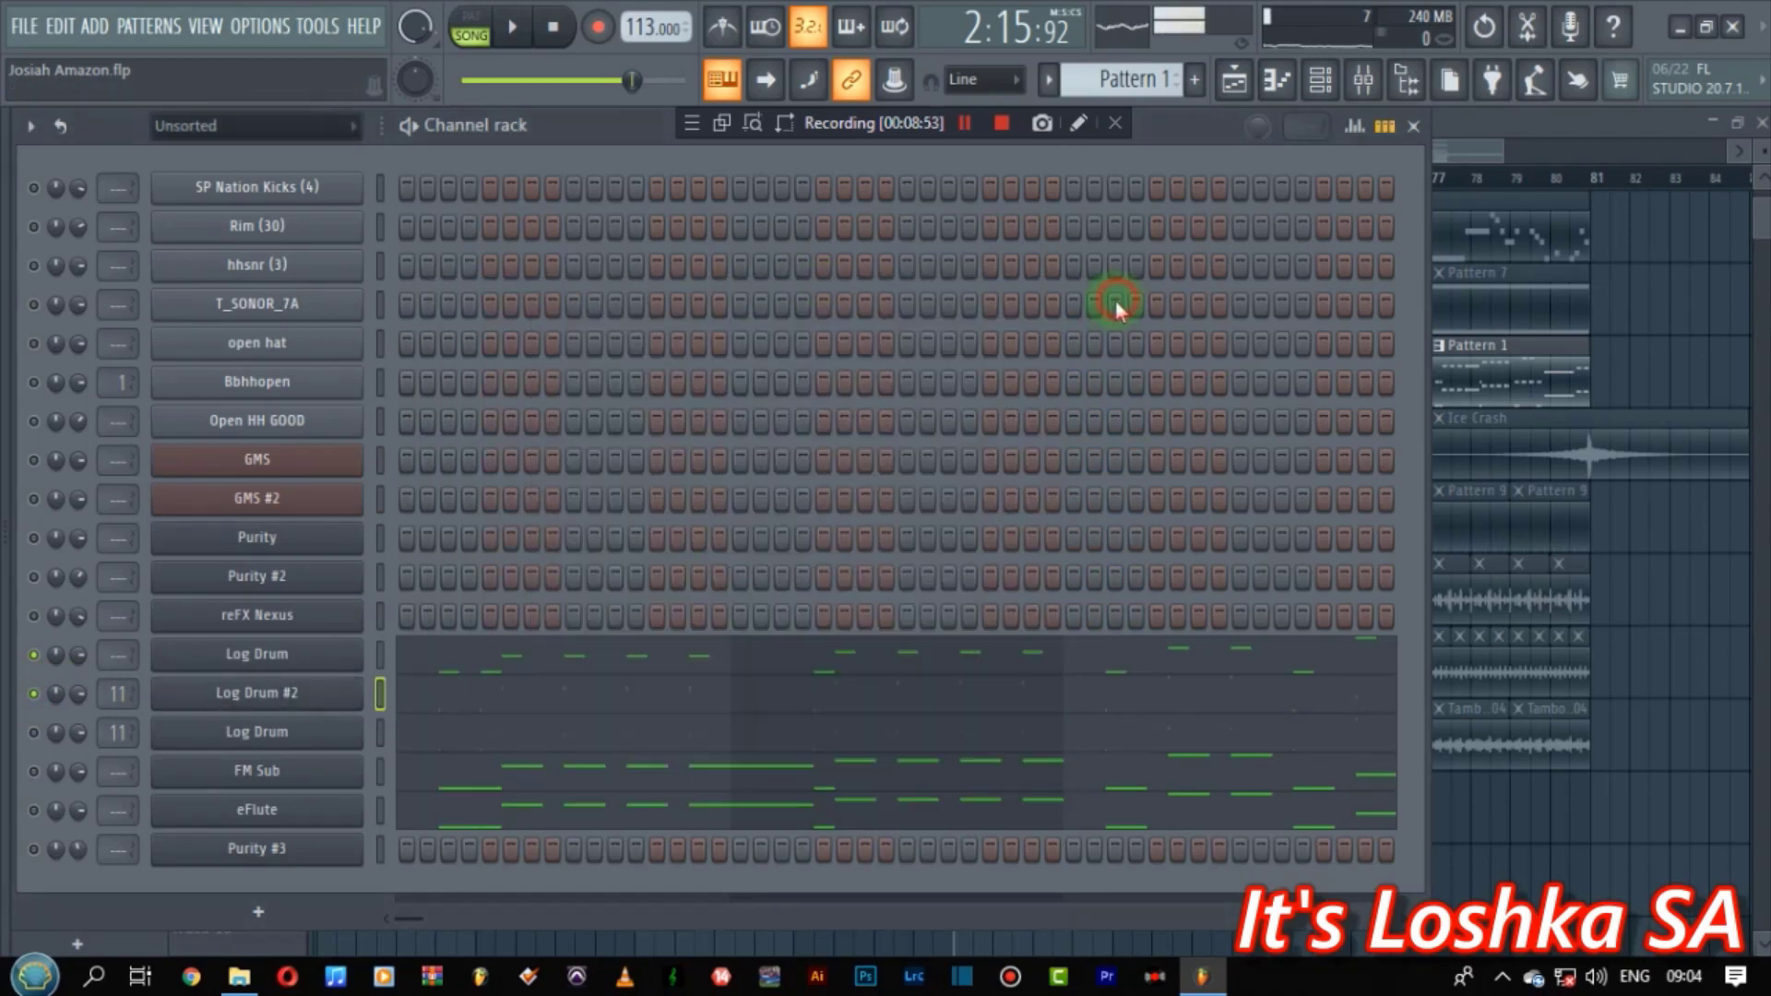
- Examine the effects on mixer Insert 11, including CamelCrusher with its British Clean patch, and close the plugin
click(1380, 85)
click(1559, 203)
click(1568, 207)
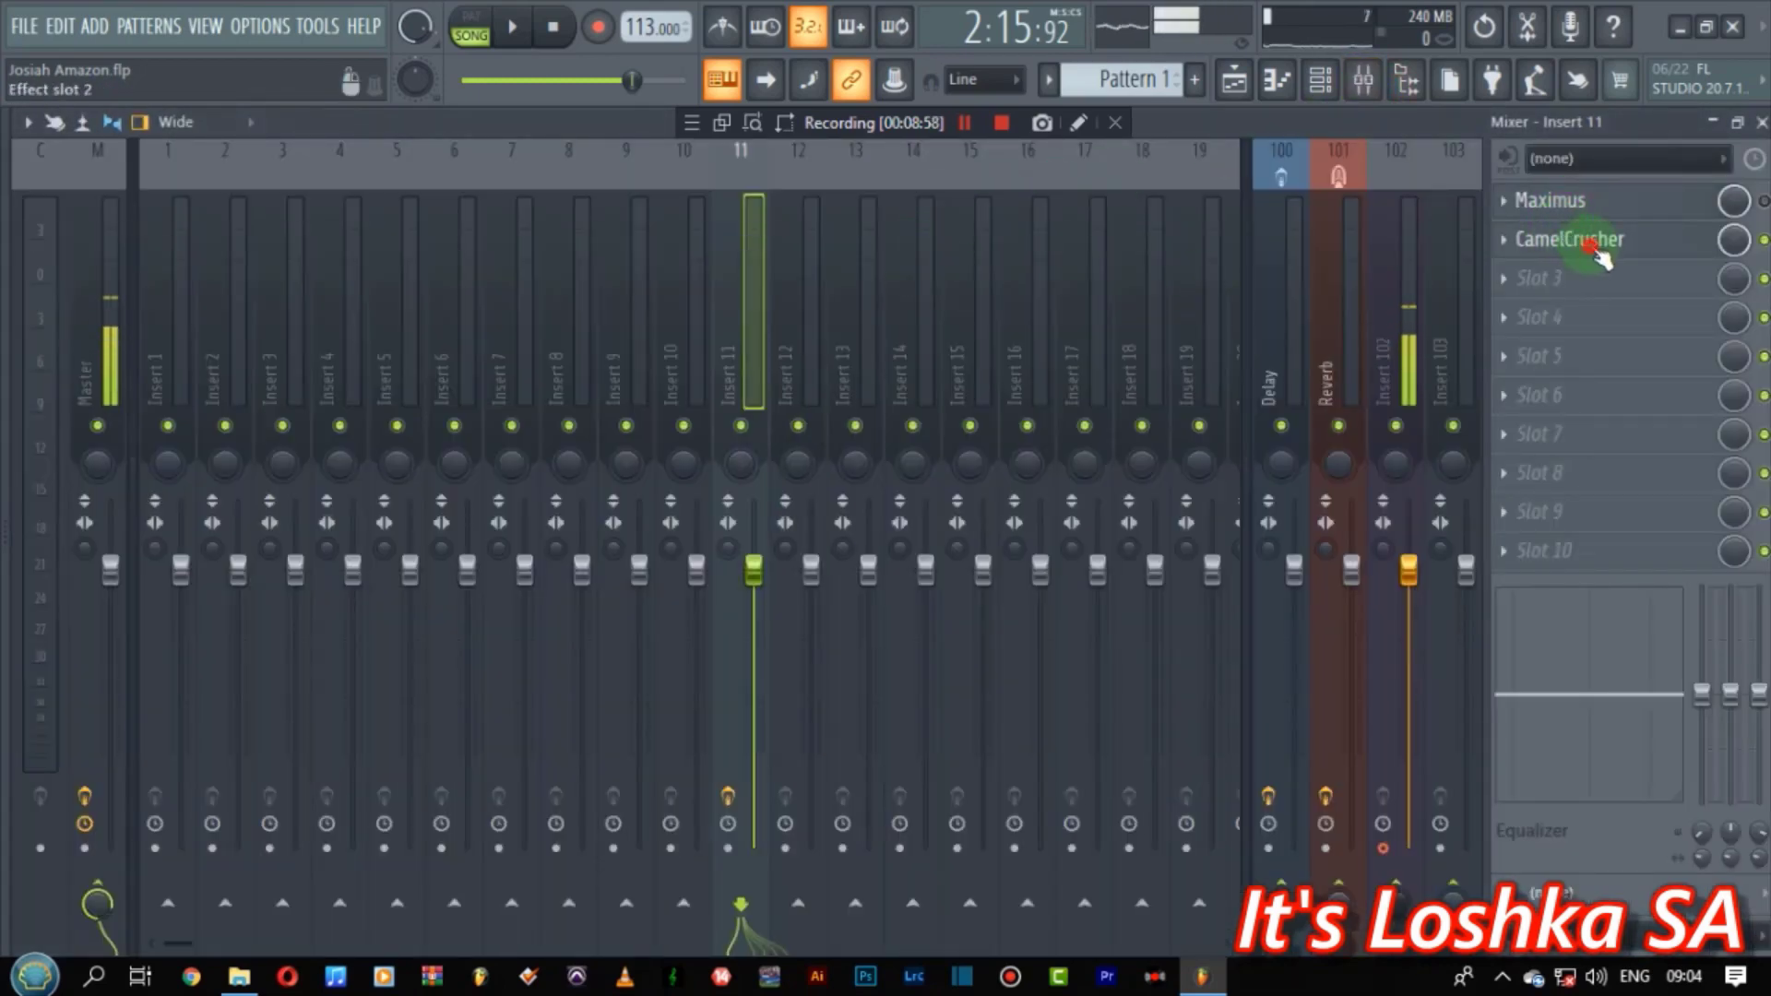
click(1591, 245)
drag(256, 294, 913, 265)
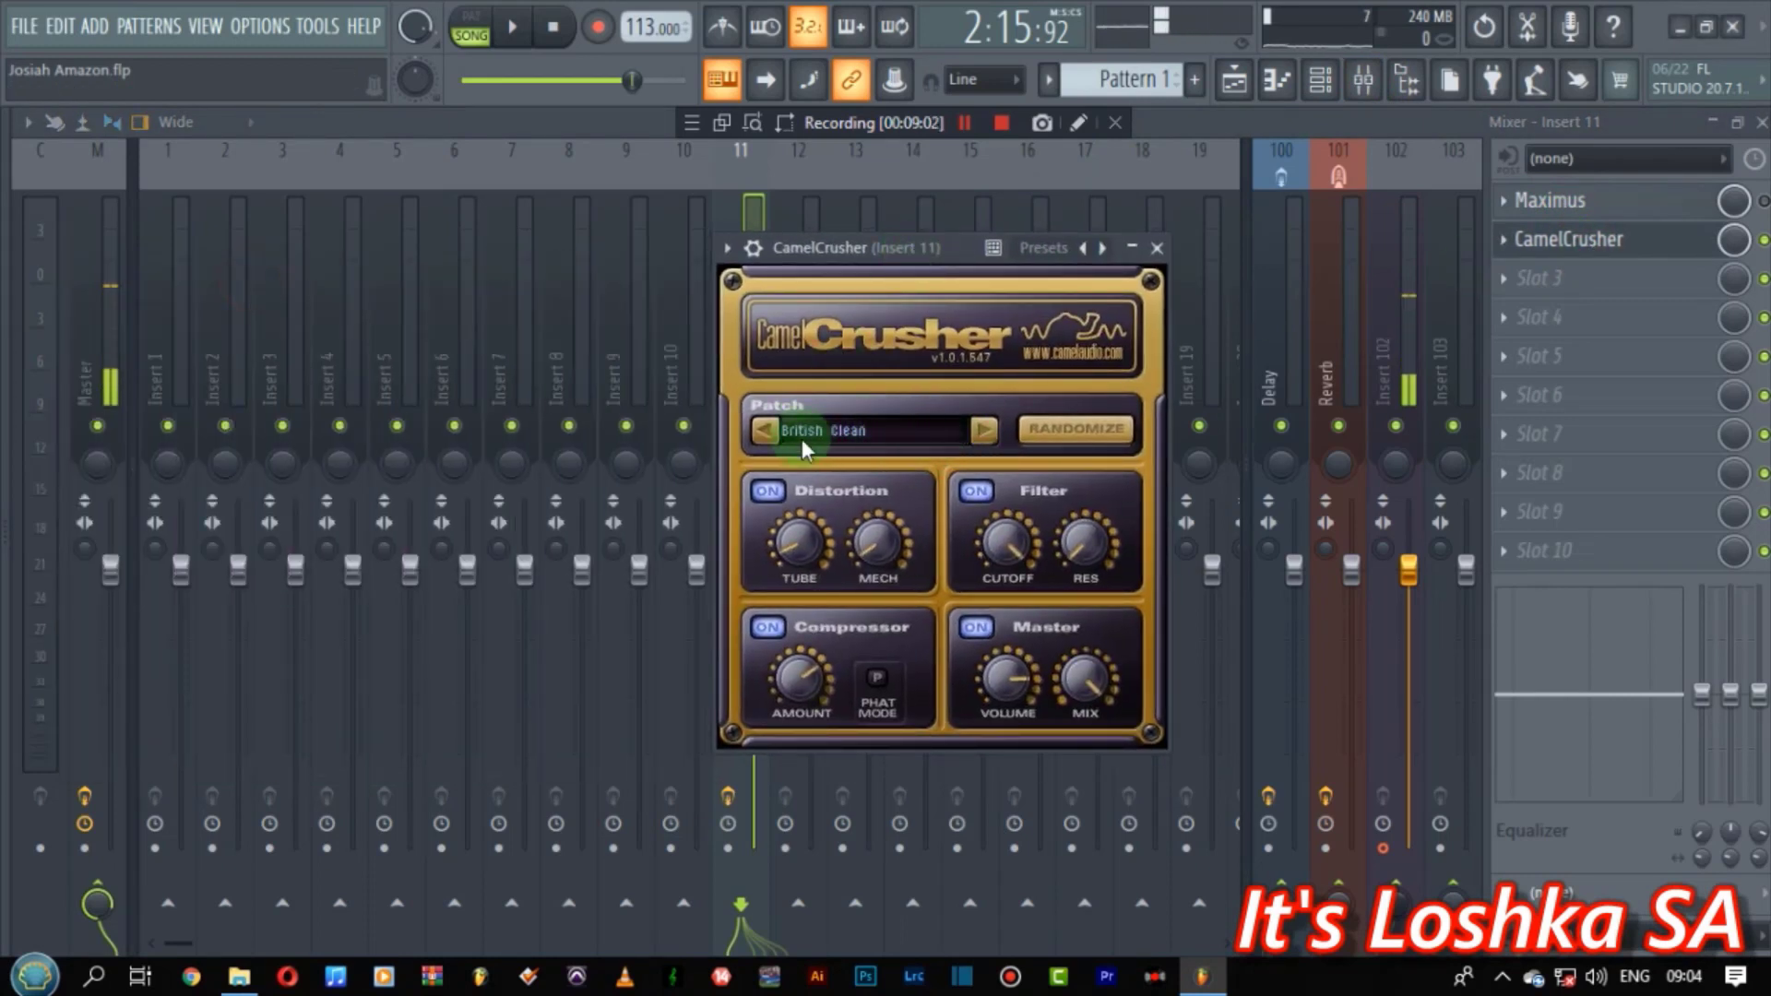
click(1159, 248)
- Play Log Drum #2 without the first Log Drum, and inspect its short notes up close in the piano roll
click(1322, 81)
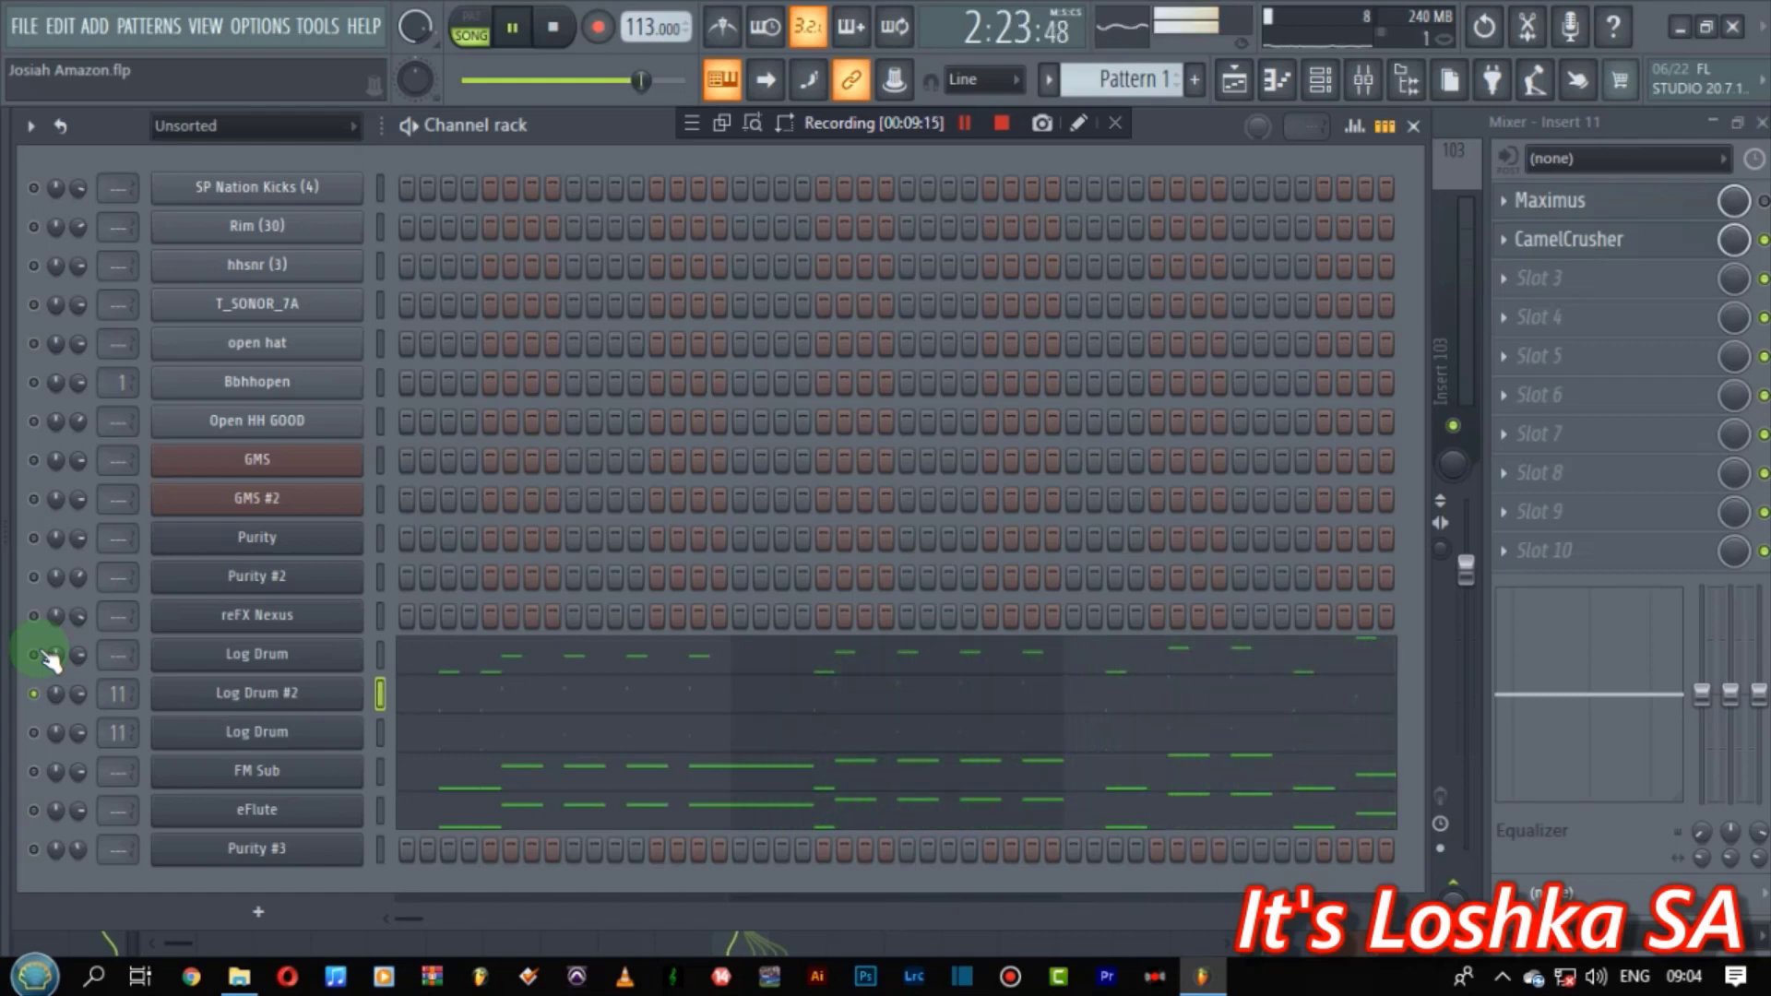
click(450, 690)
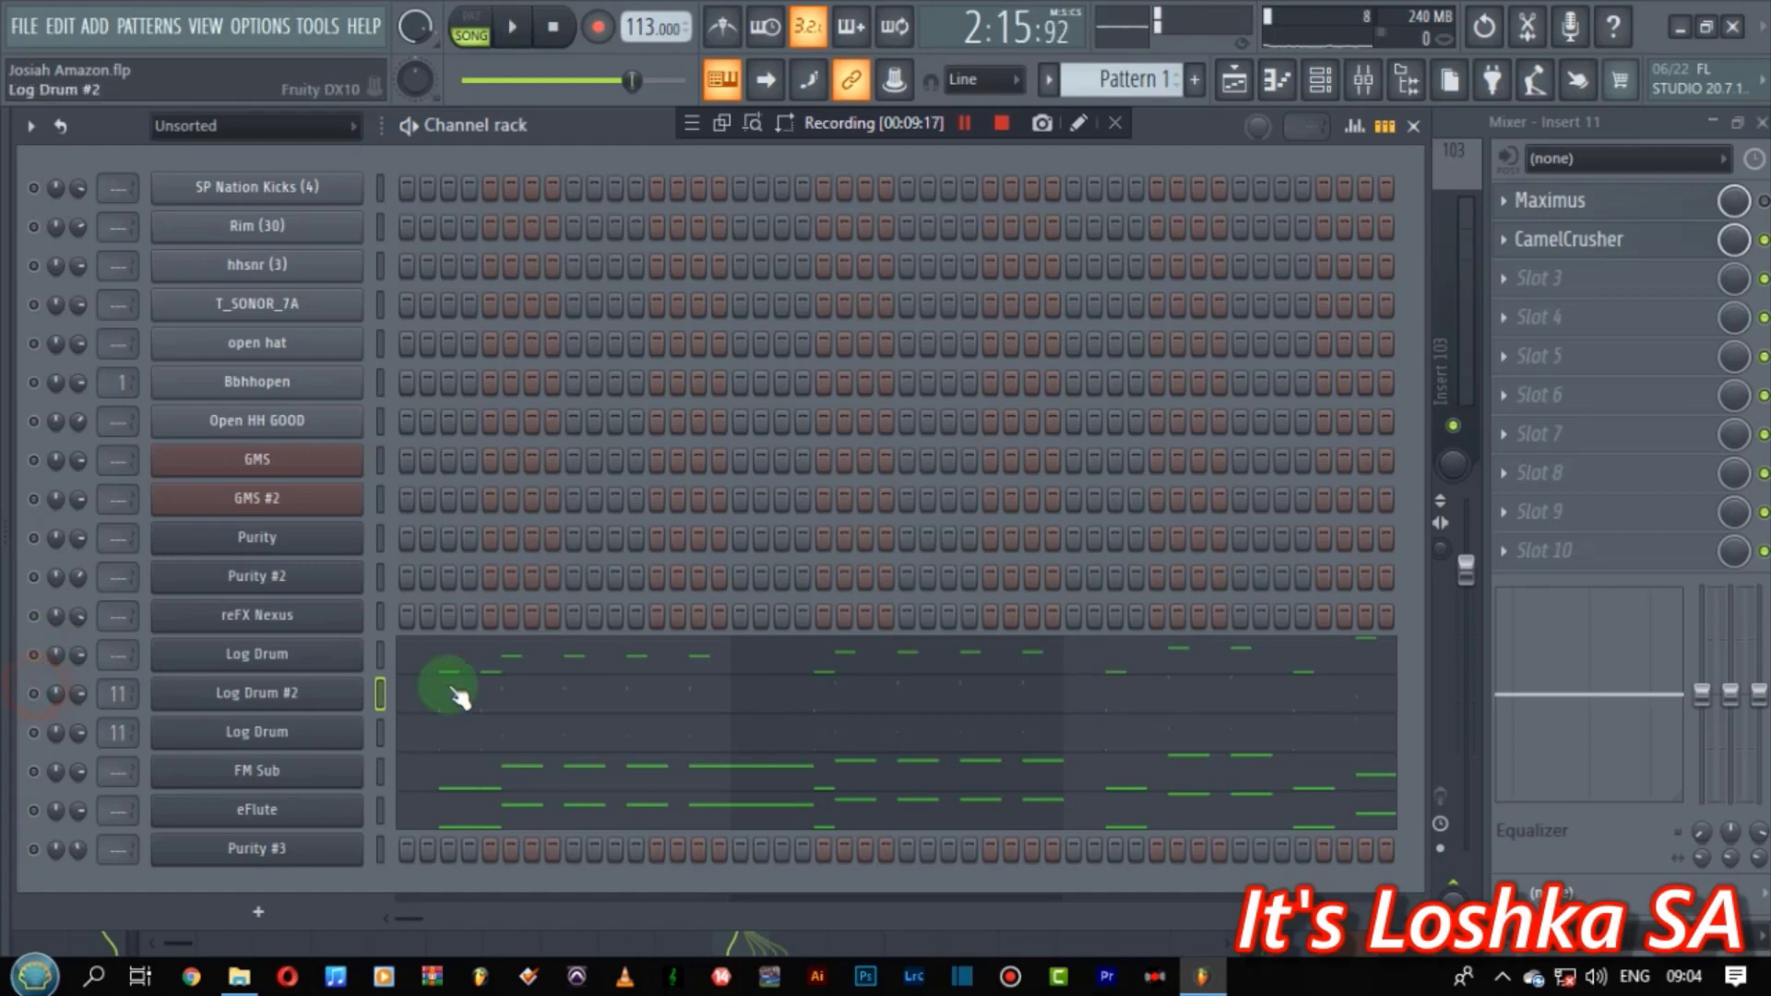
click(526, 693)
drag(1085, 192, 1044, 196)
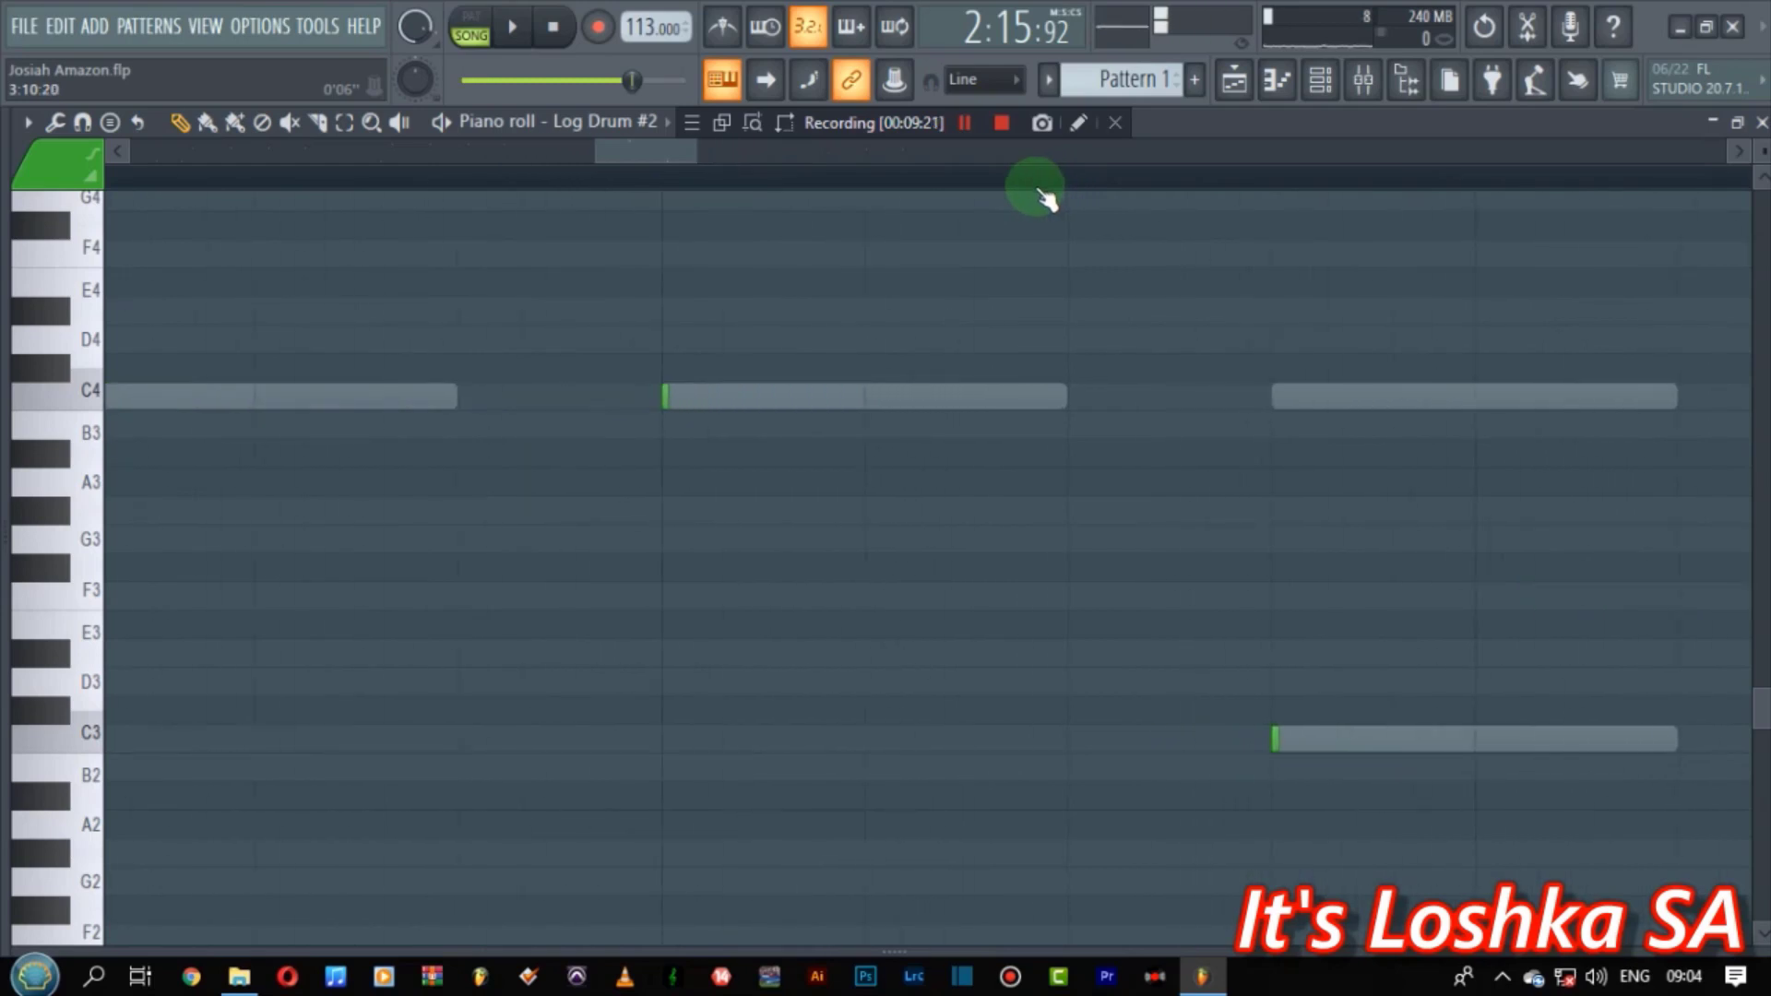
- Play Log Drum and Log Drum #2 together from bar 65, and leave only the Log Drum channel below them enabled
click(1319, 85)
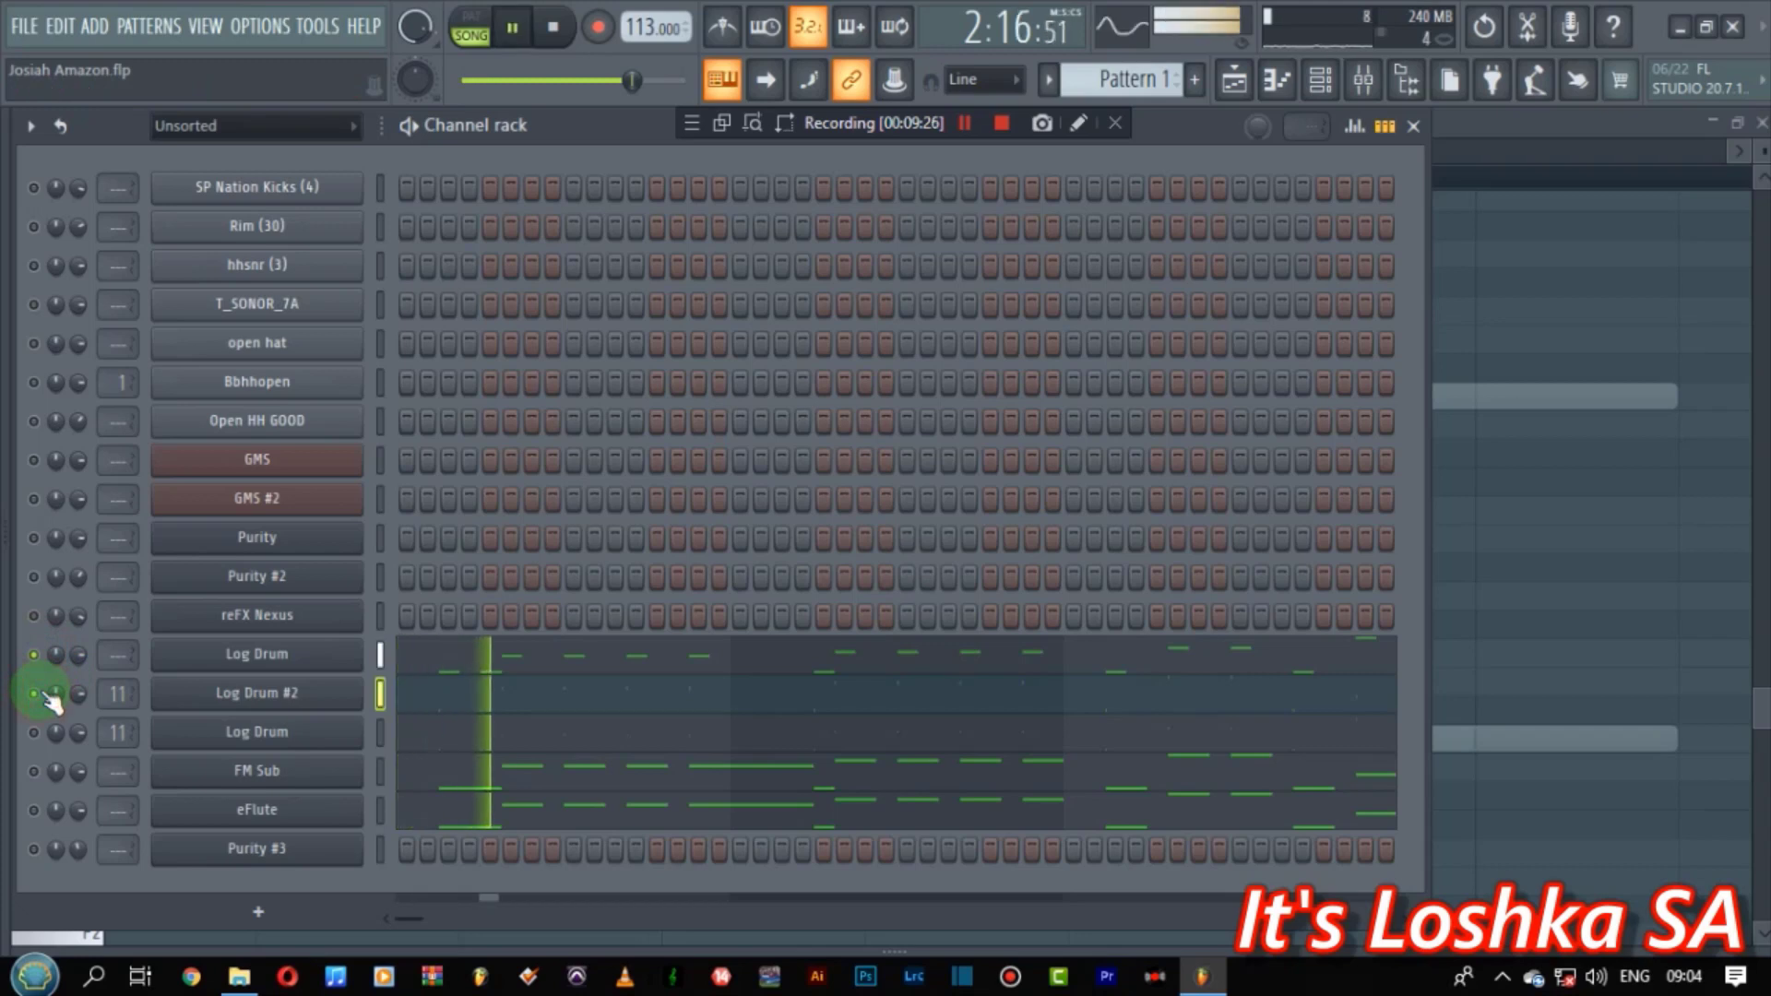
click(415, 692)
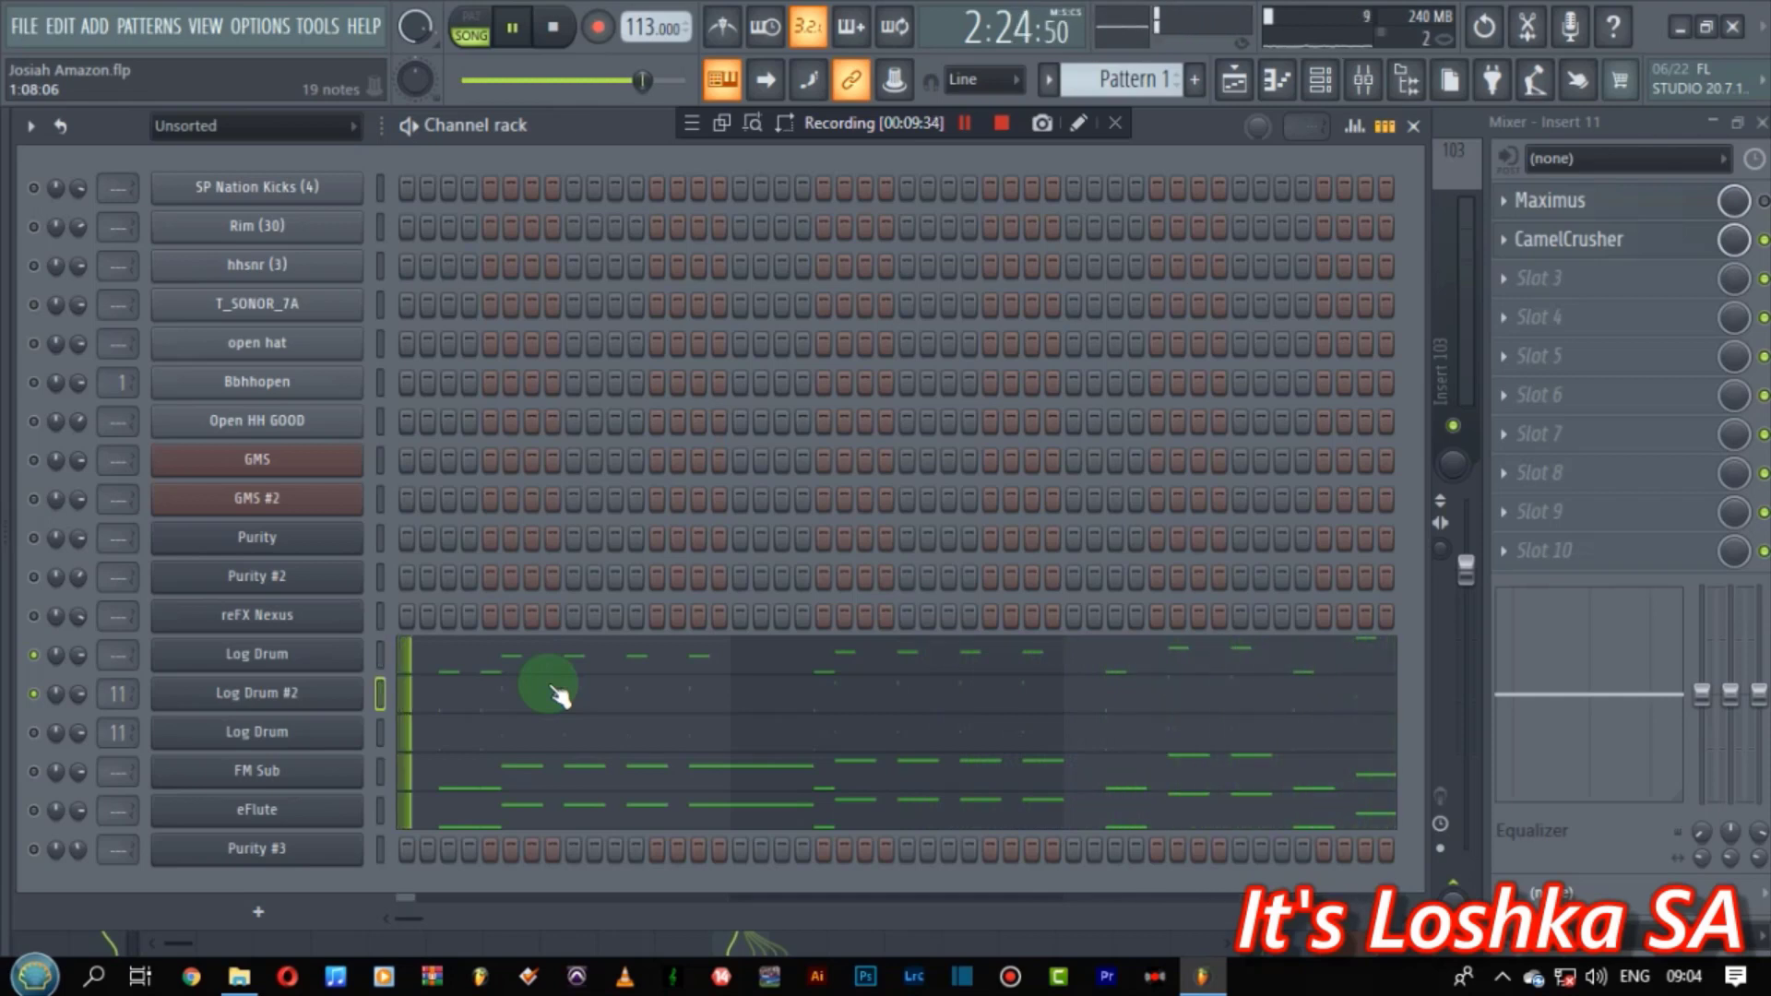
key(space)
click(180, 699)
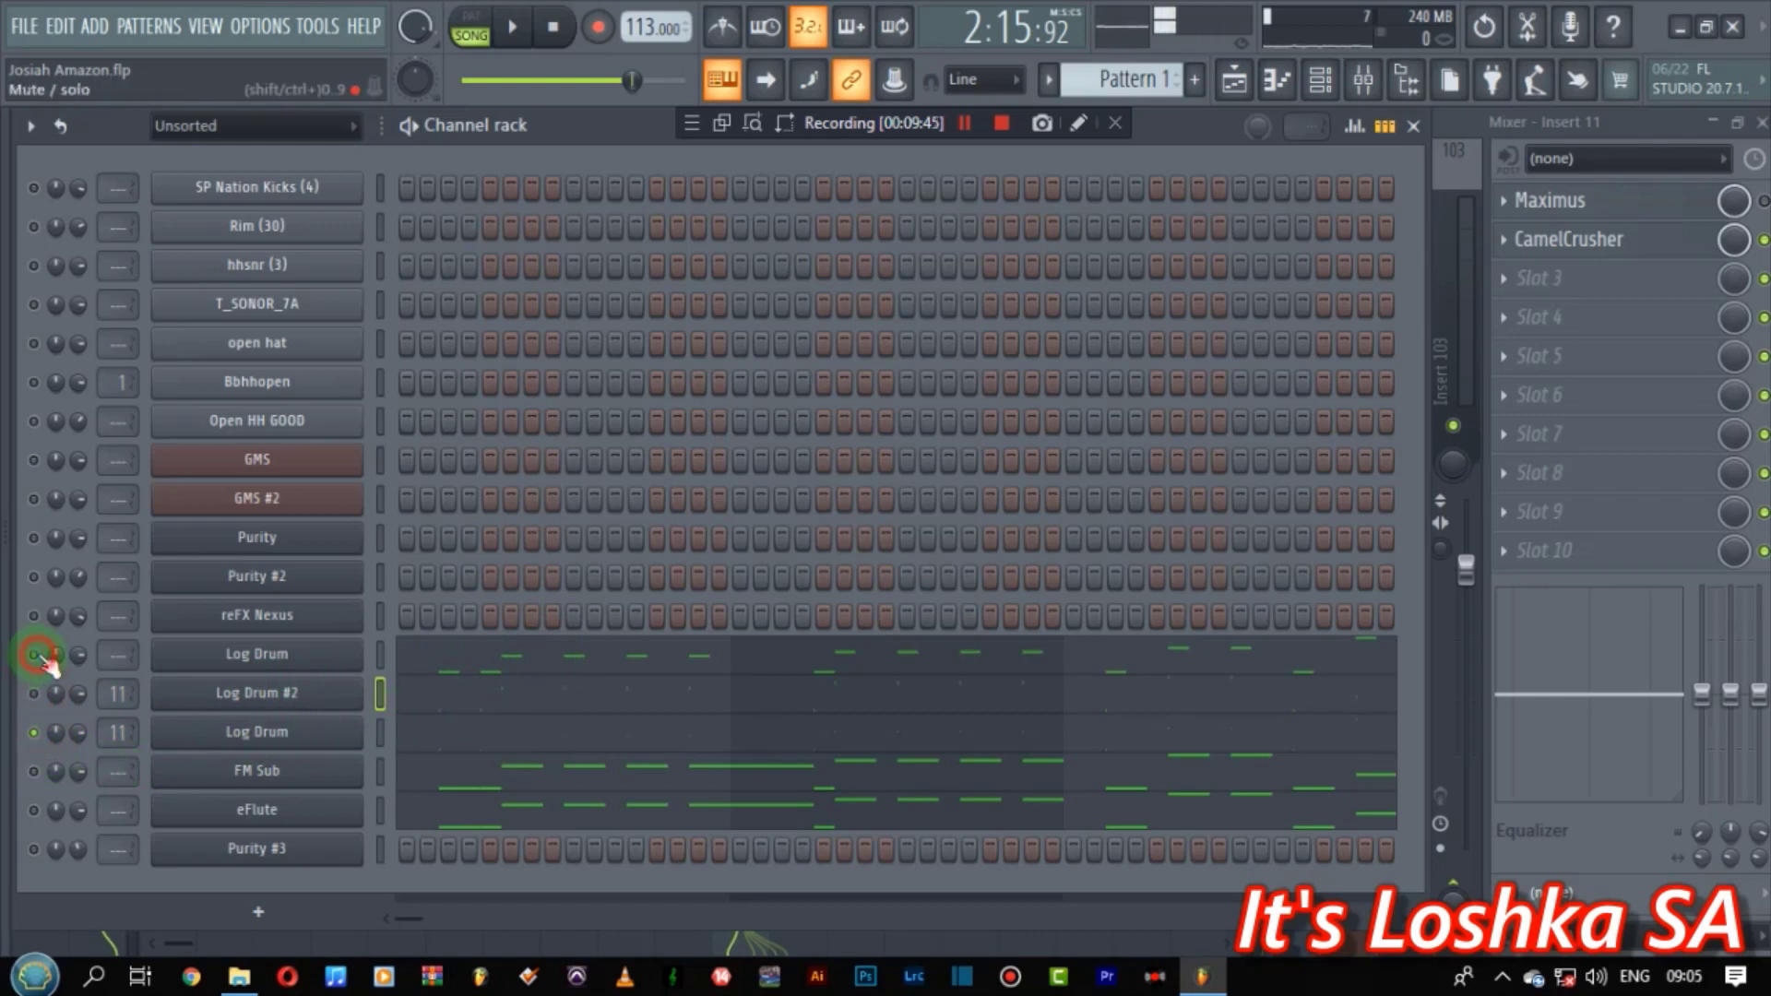
- Inspect the lower Log Drum's Fruity DX10 amplitude envelope and Modulation 1 settings, and close the synth
click(353, 752)
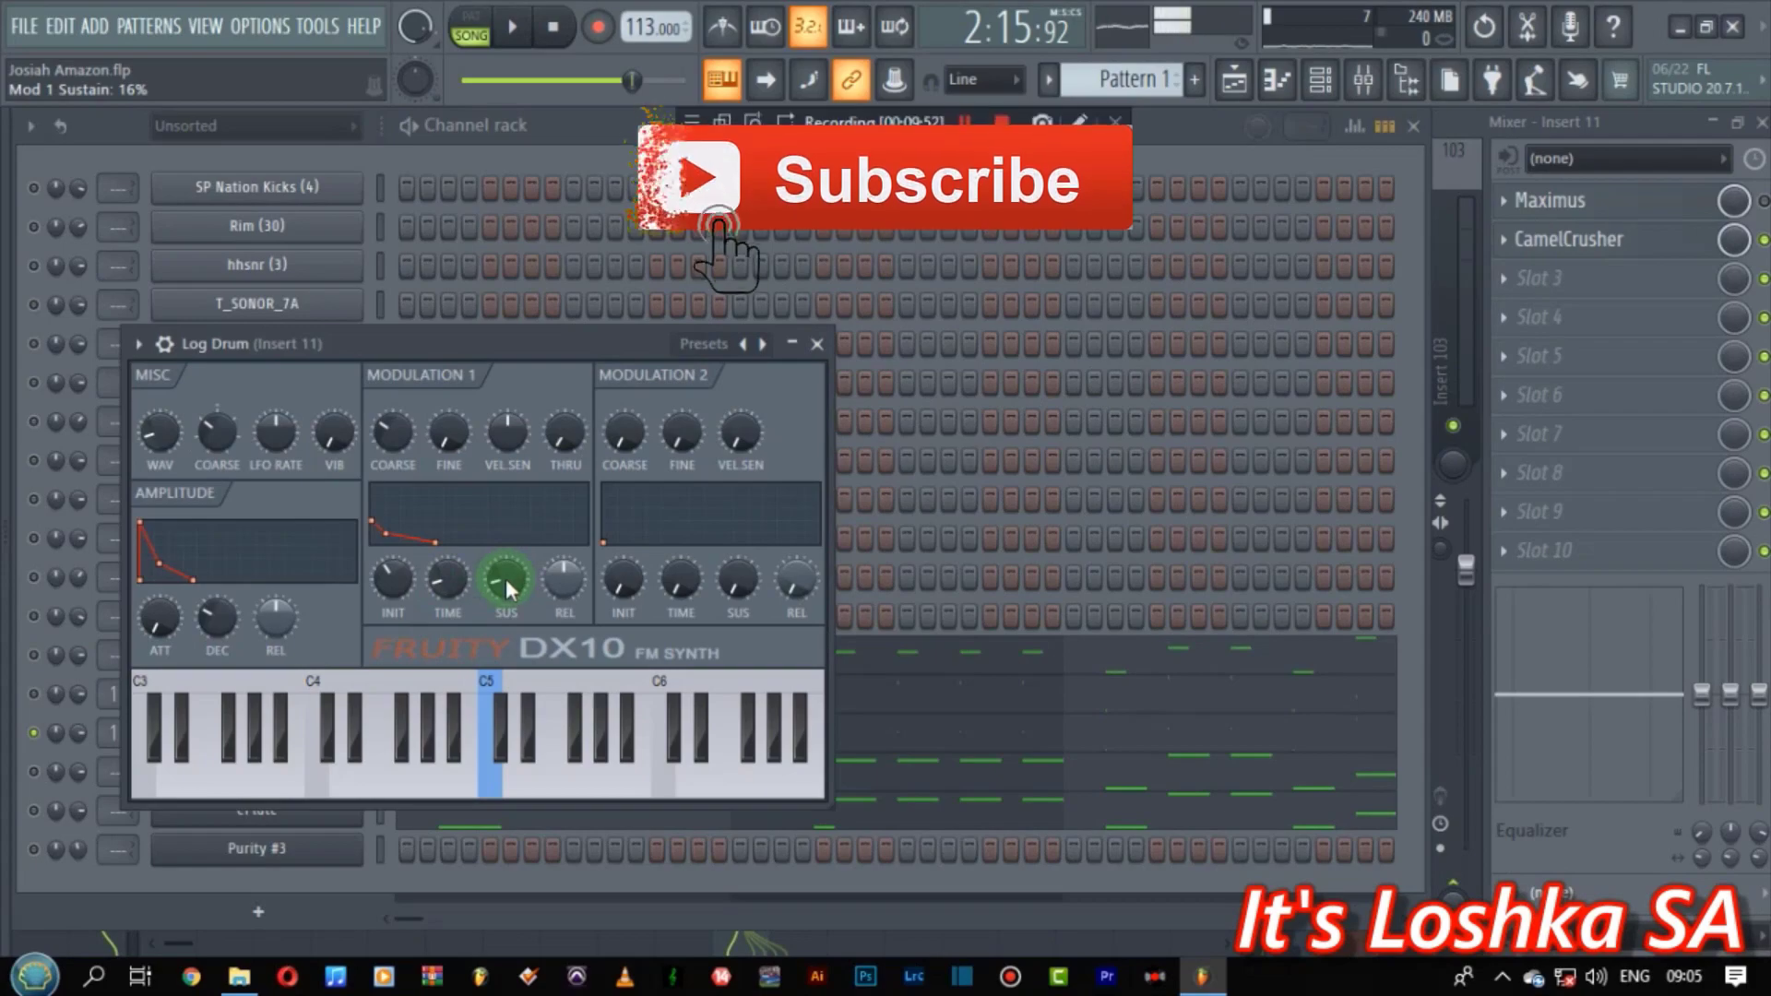
drag(386, 580, 391, 581)
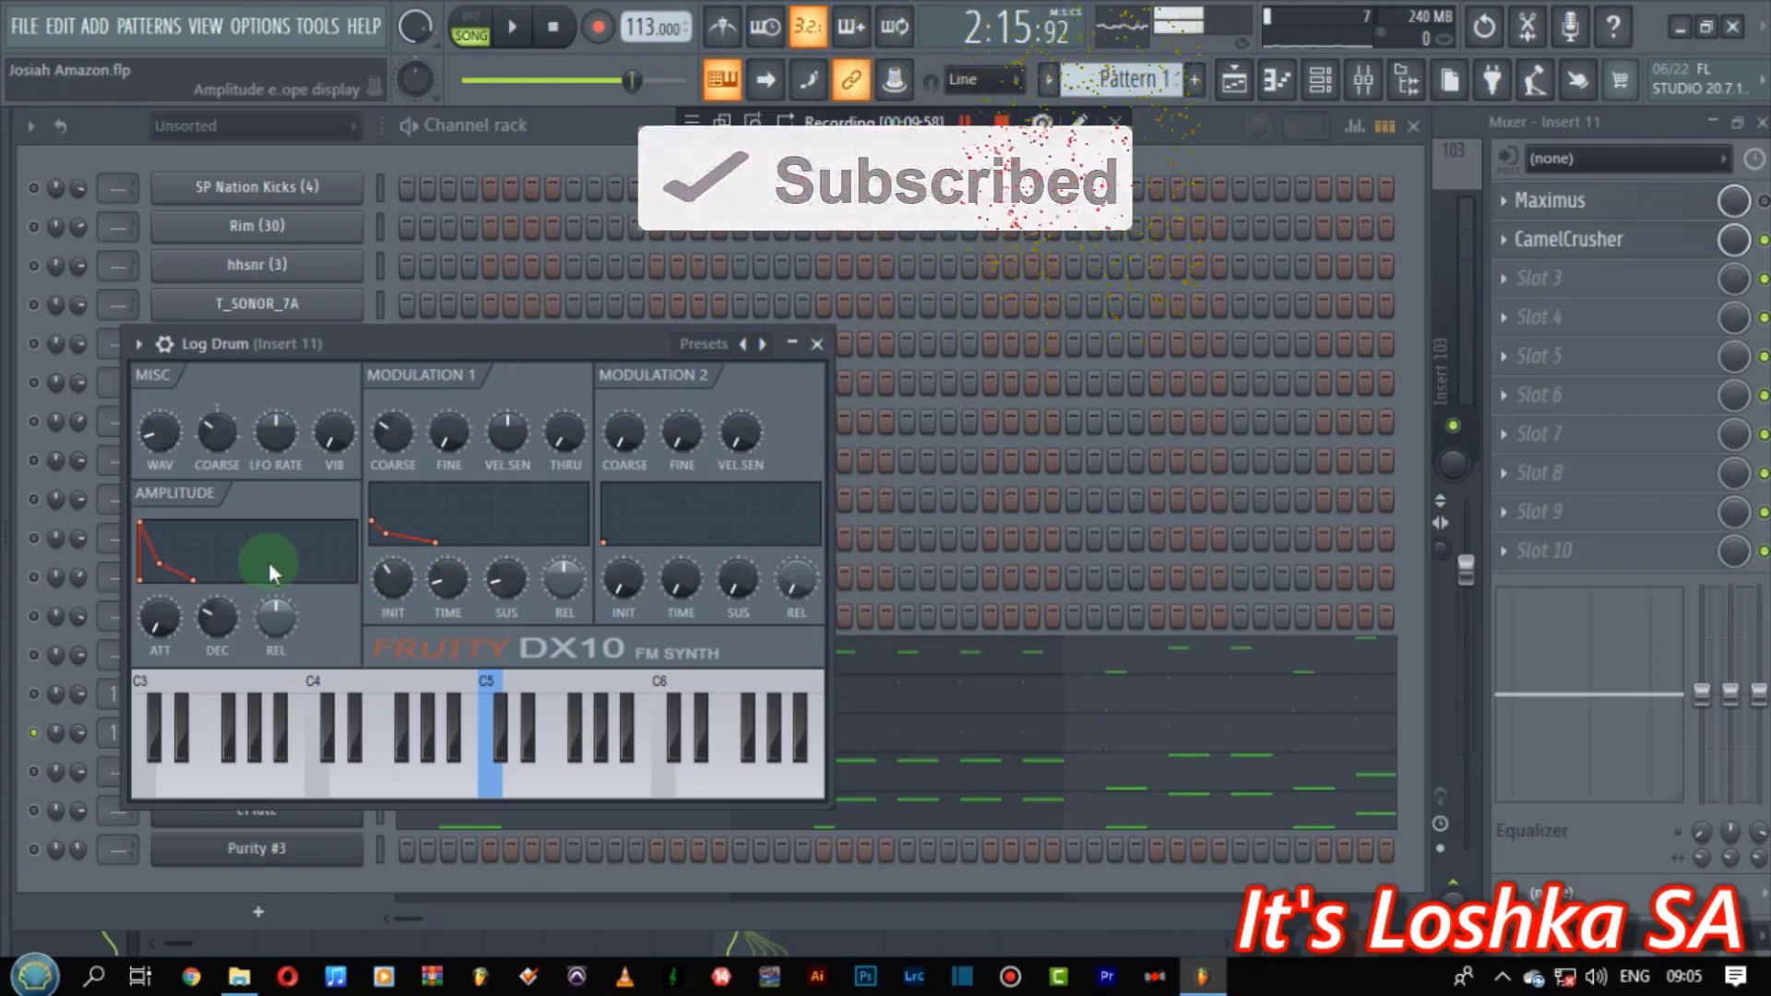
click(816, 344)
- Play the lower Log Drum while viewing its piano roll, and play all three log drum channels together
key(space)
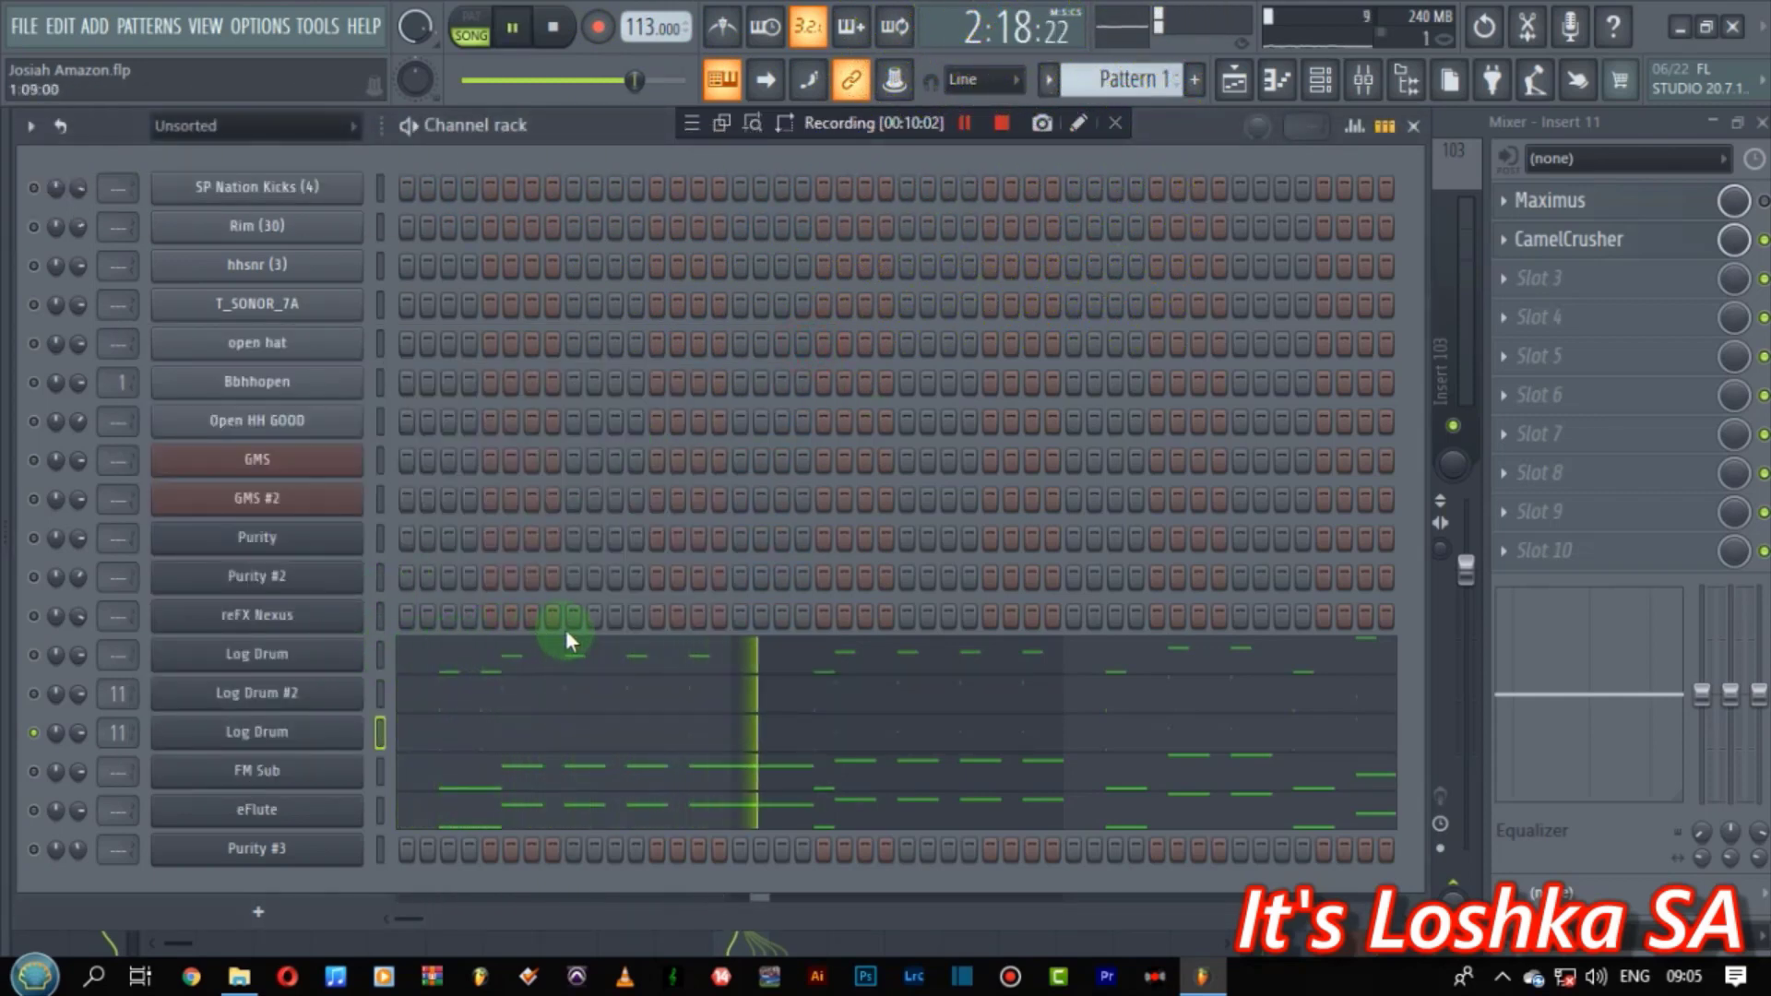
click(494, 724)
mouse_move(870, 950)
mouse_down()
mouse_move(870, 695)
mouse_move(870, 950)
mouse_up()
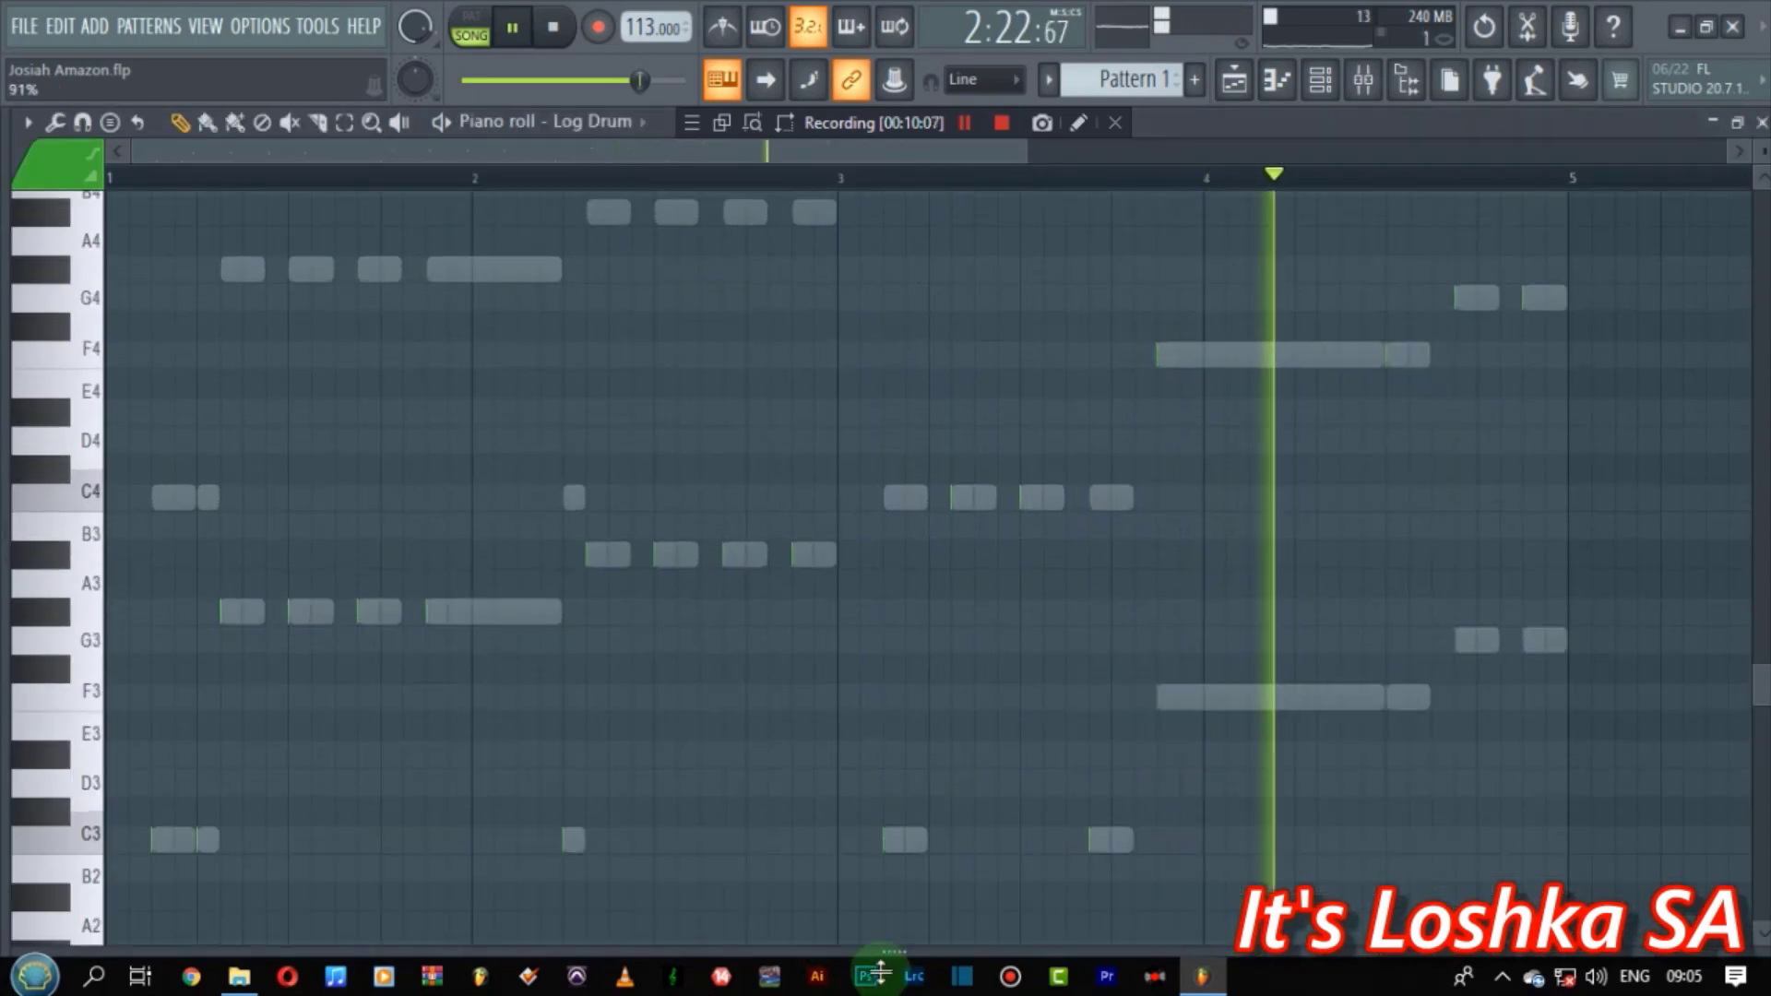
click(1761, 124)
key(space)
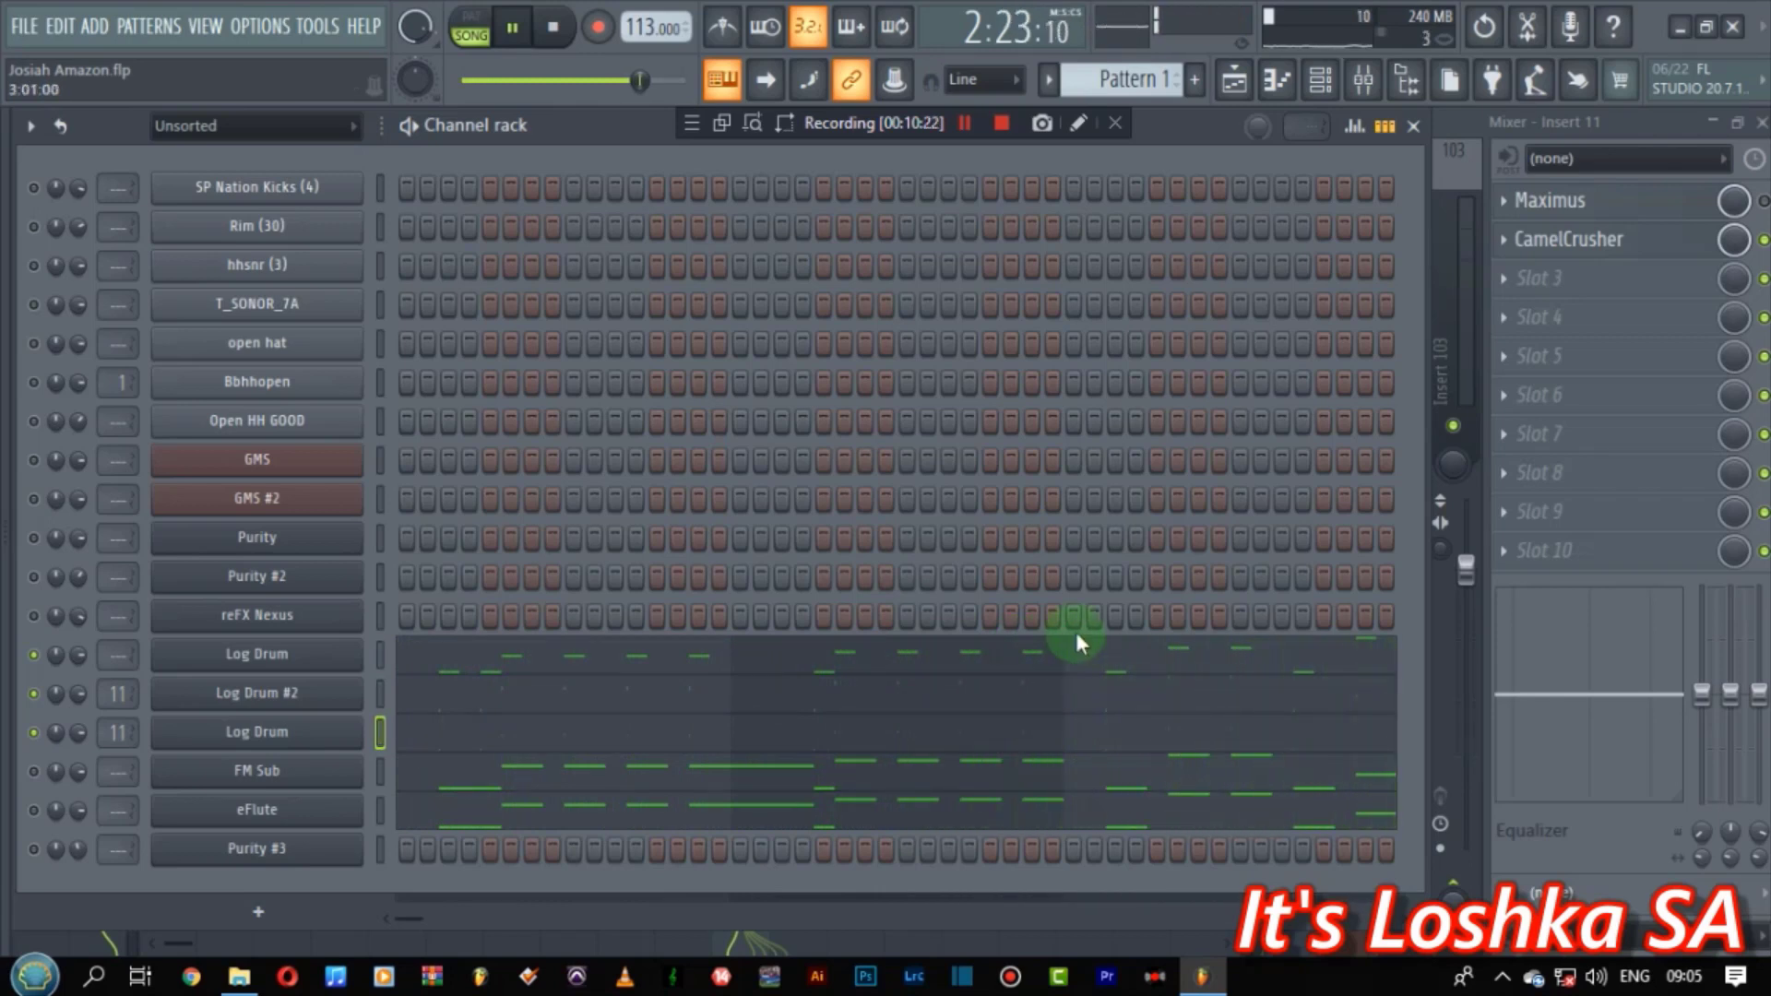
key(space)
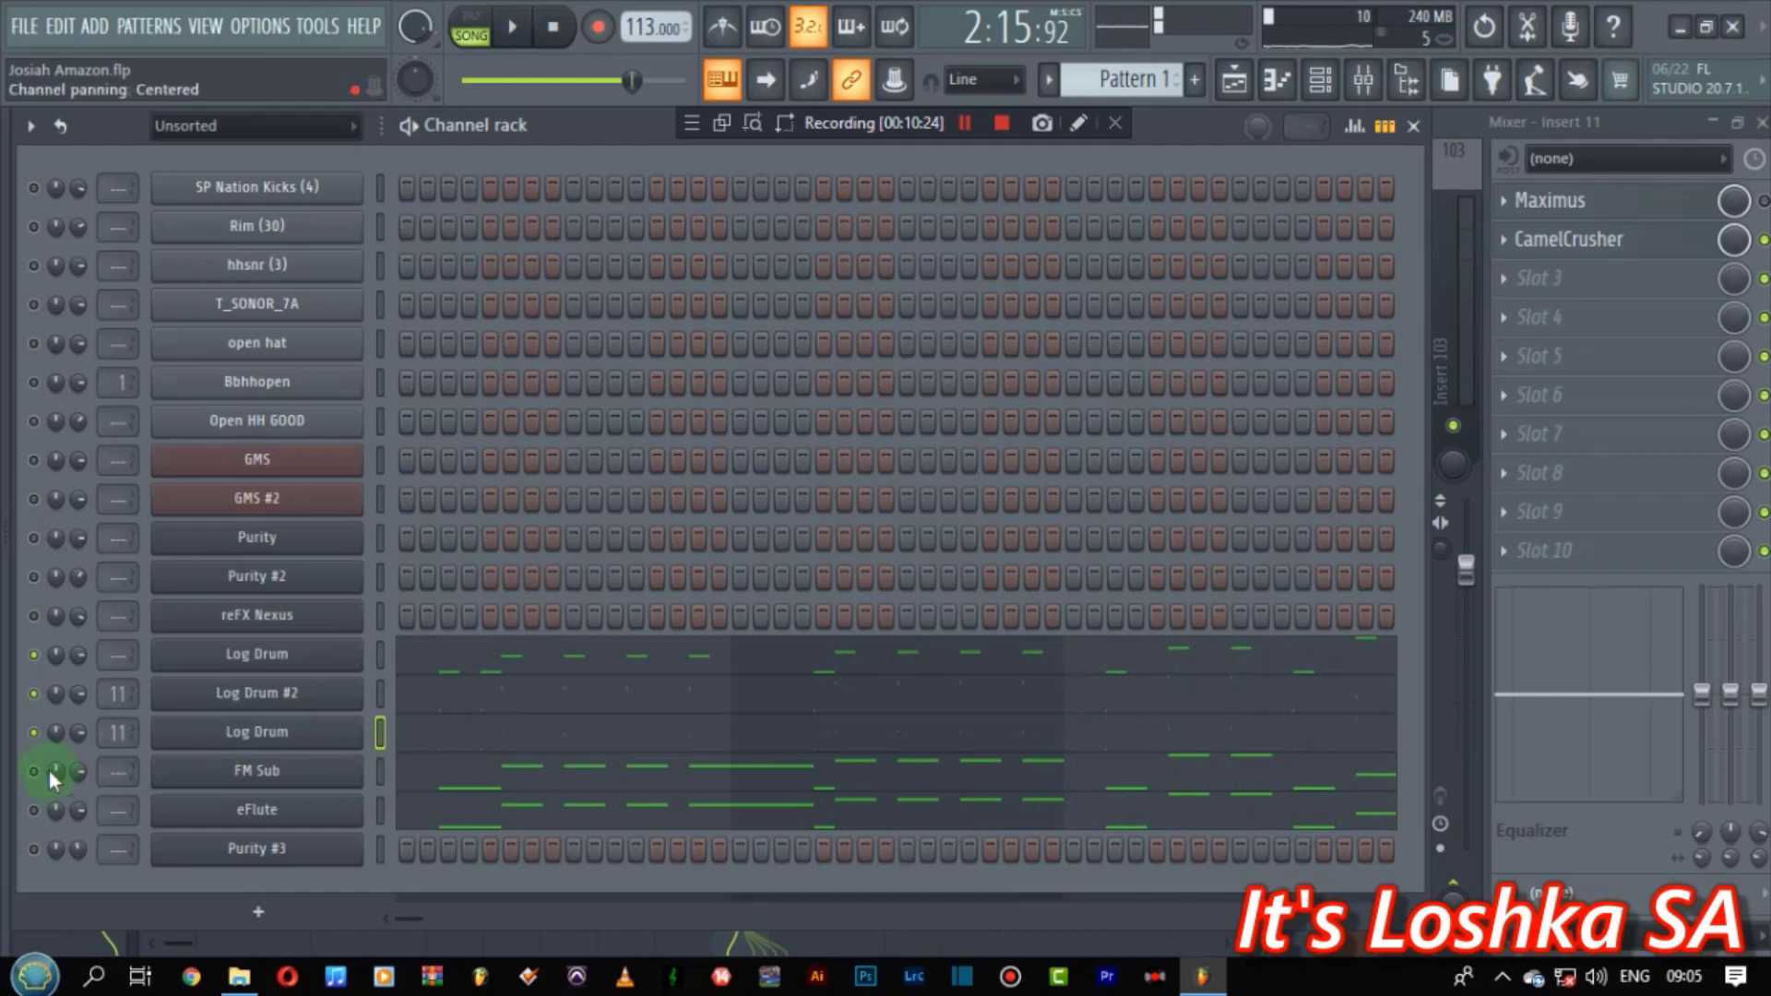
- Enable the FM Sub channel and inspect the Fruity DX10 settings of both FM Sub and eFlute
click(263, 771)
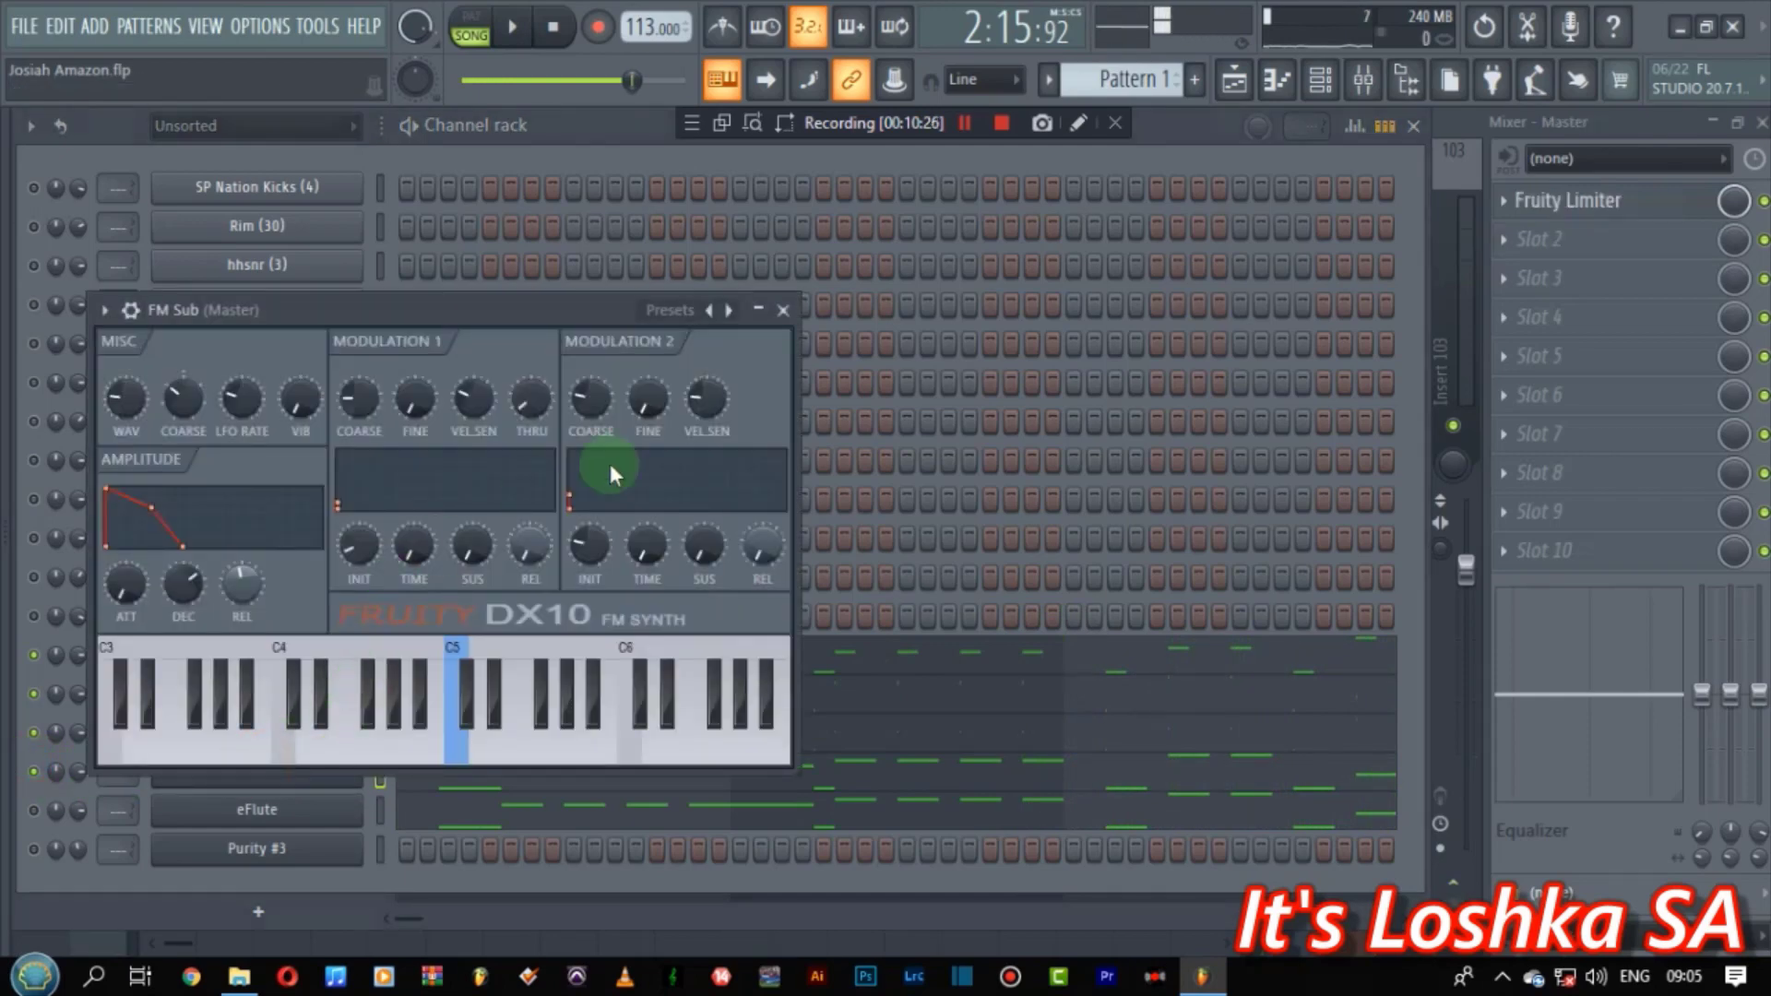
click(784, 311)
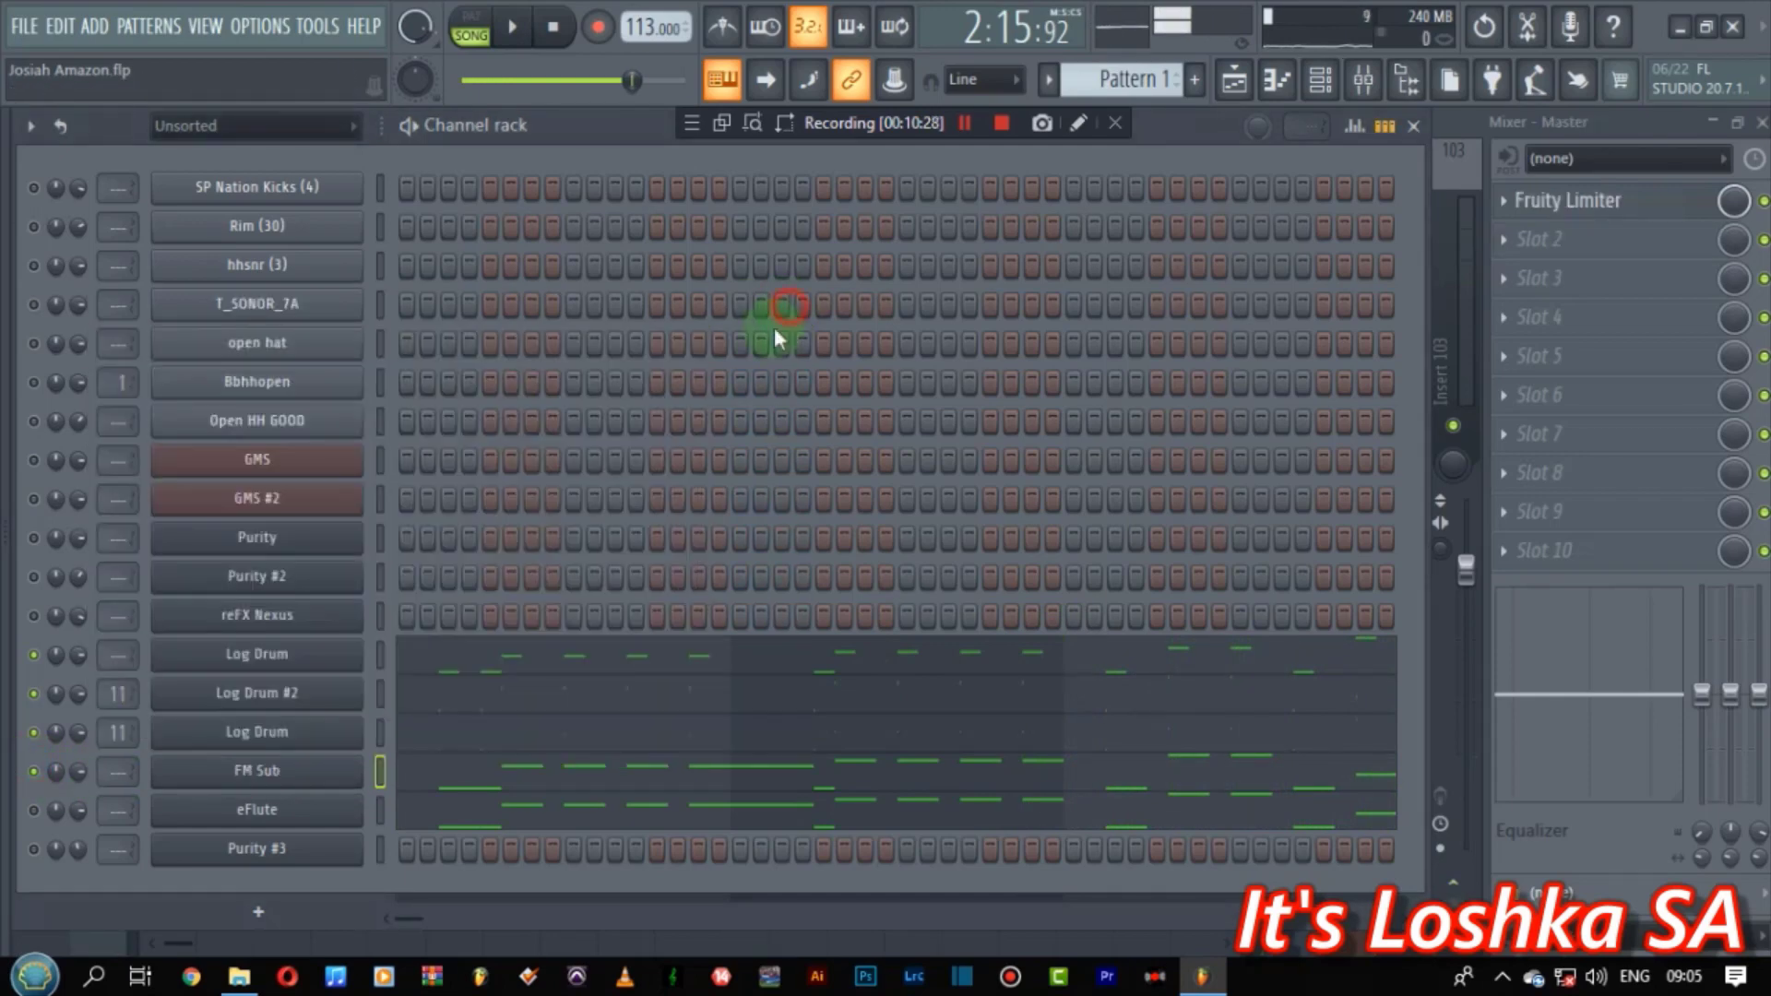
click(268, 815)
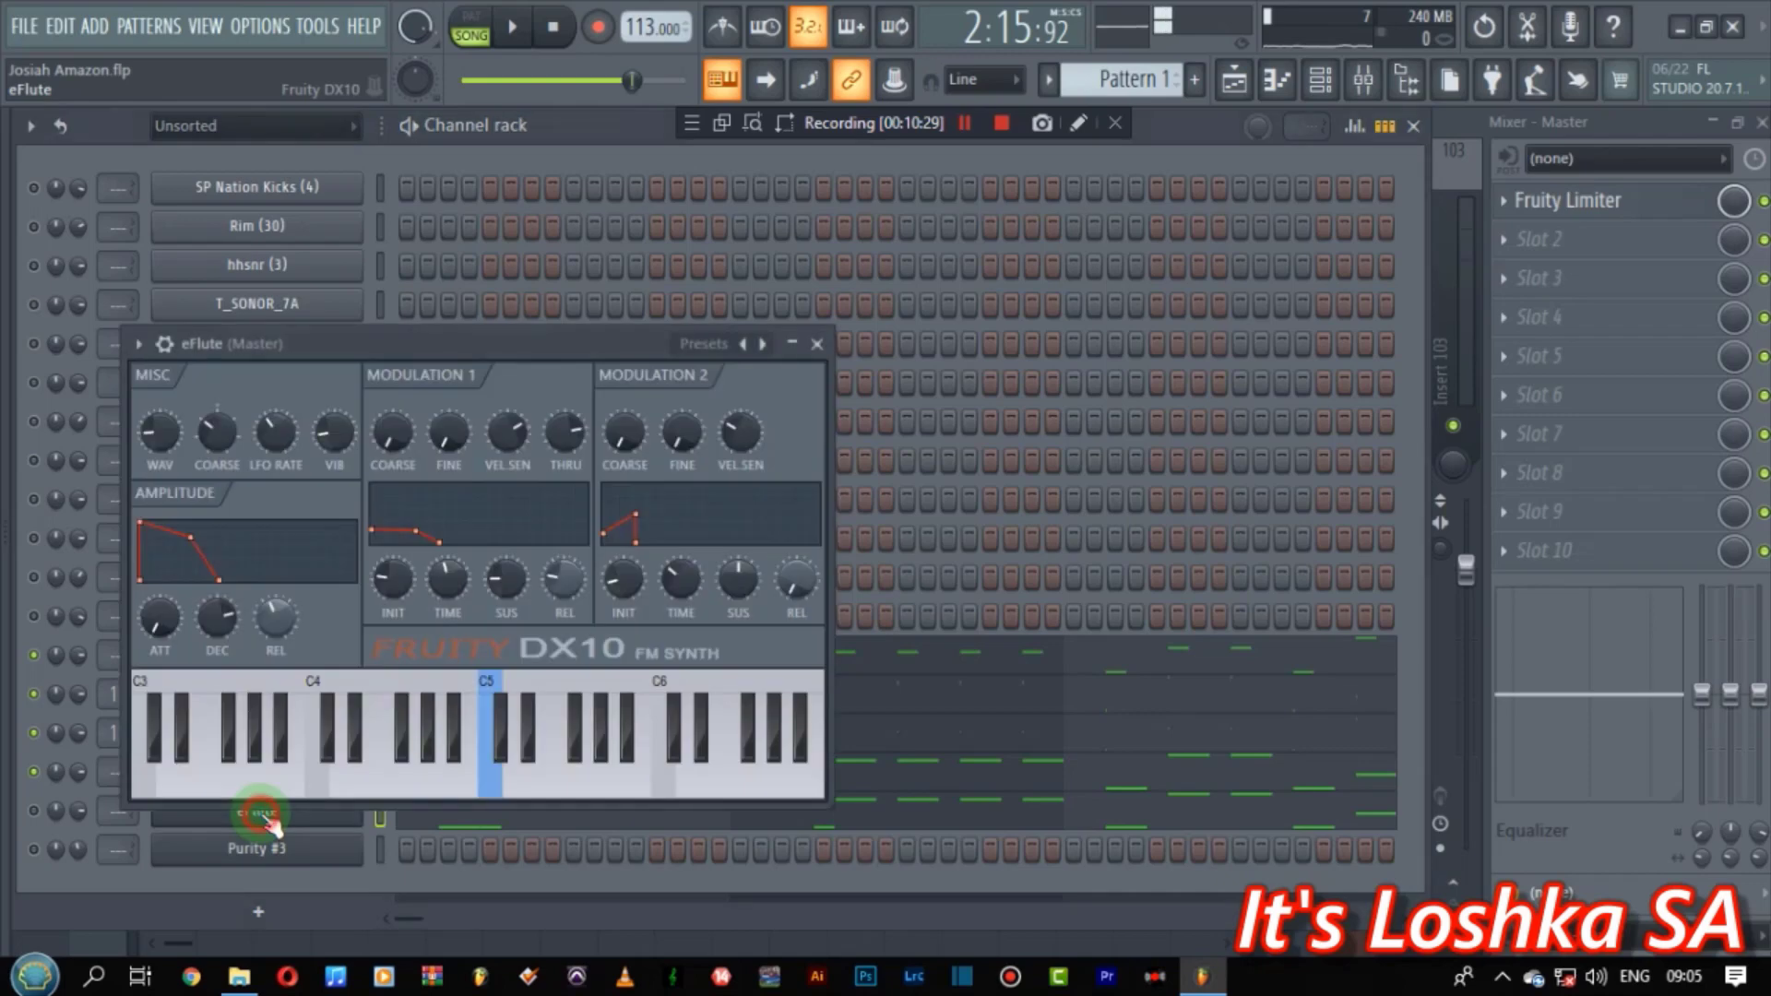
click(816, 344)
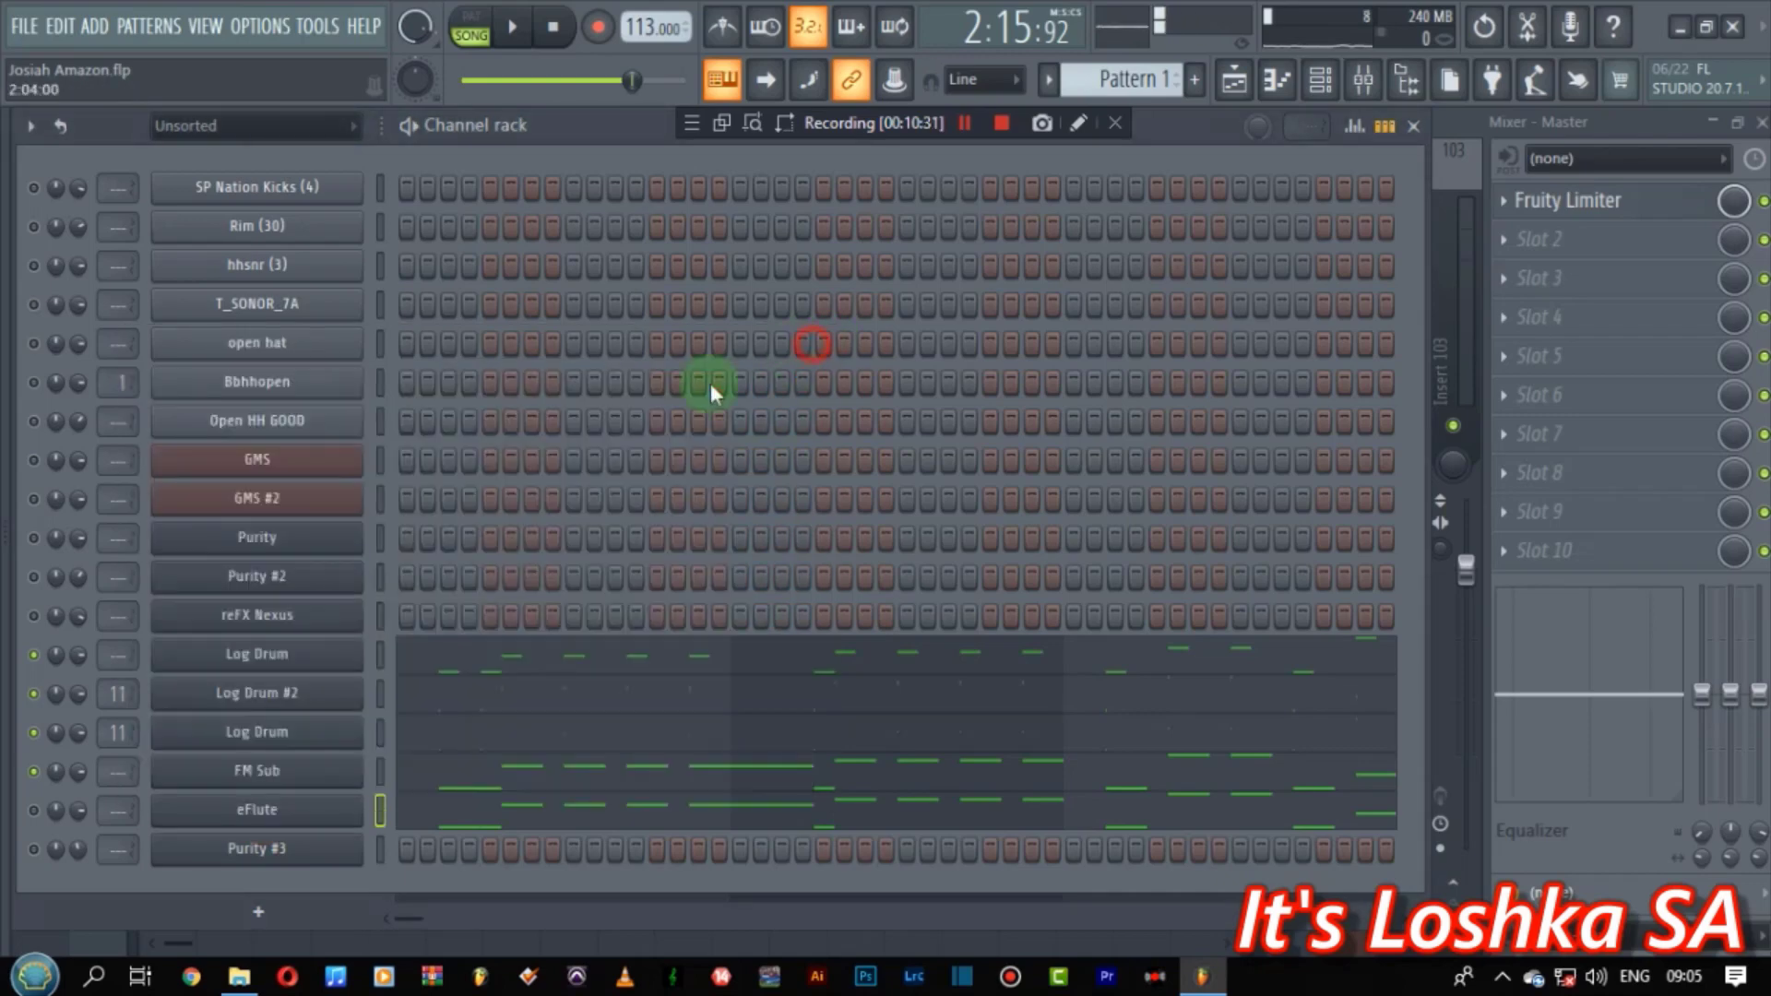
- Leave only FM Sub and eFlute enabled, play them, and examine the FM Sub notes in the piano roll
right_click(32, 773)
click(114, 551)
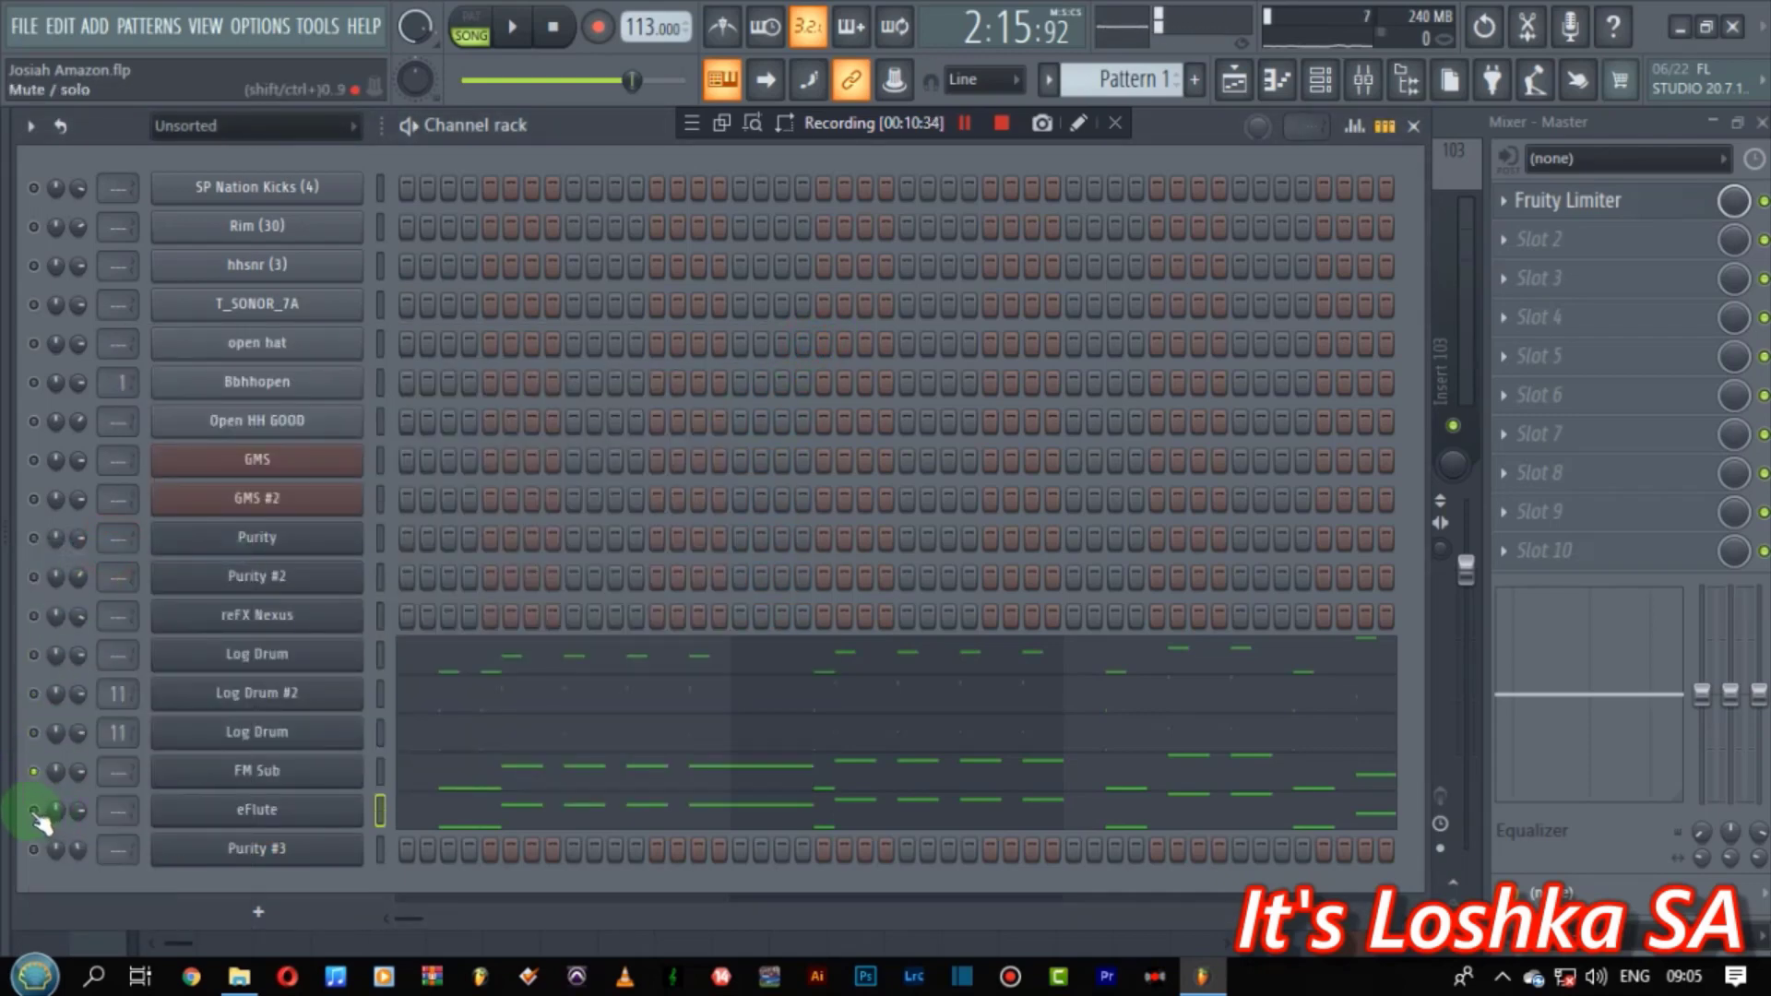
click(429, 775)
key(space)
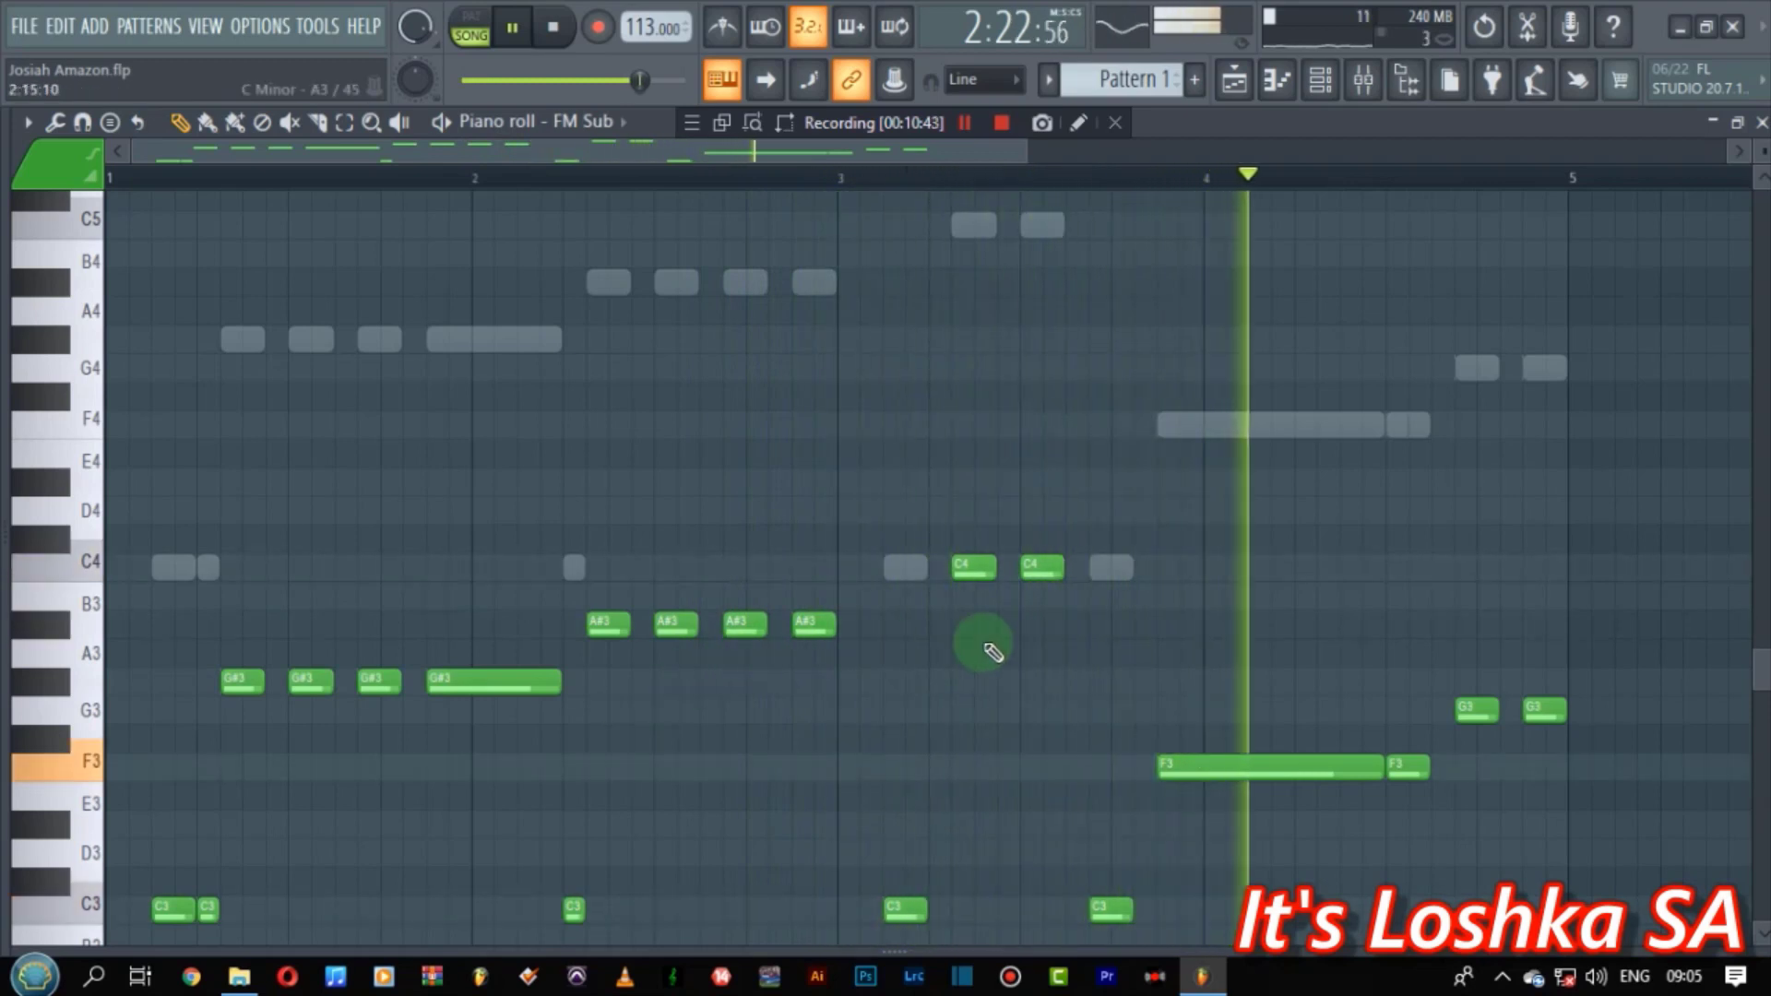
key(space)
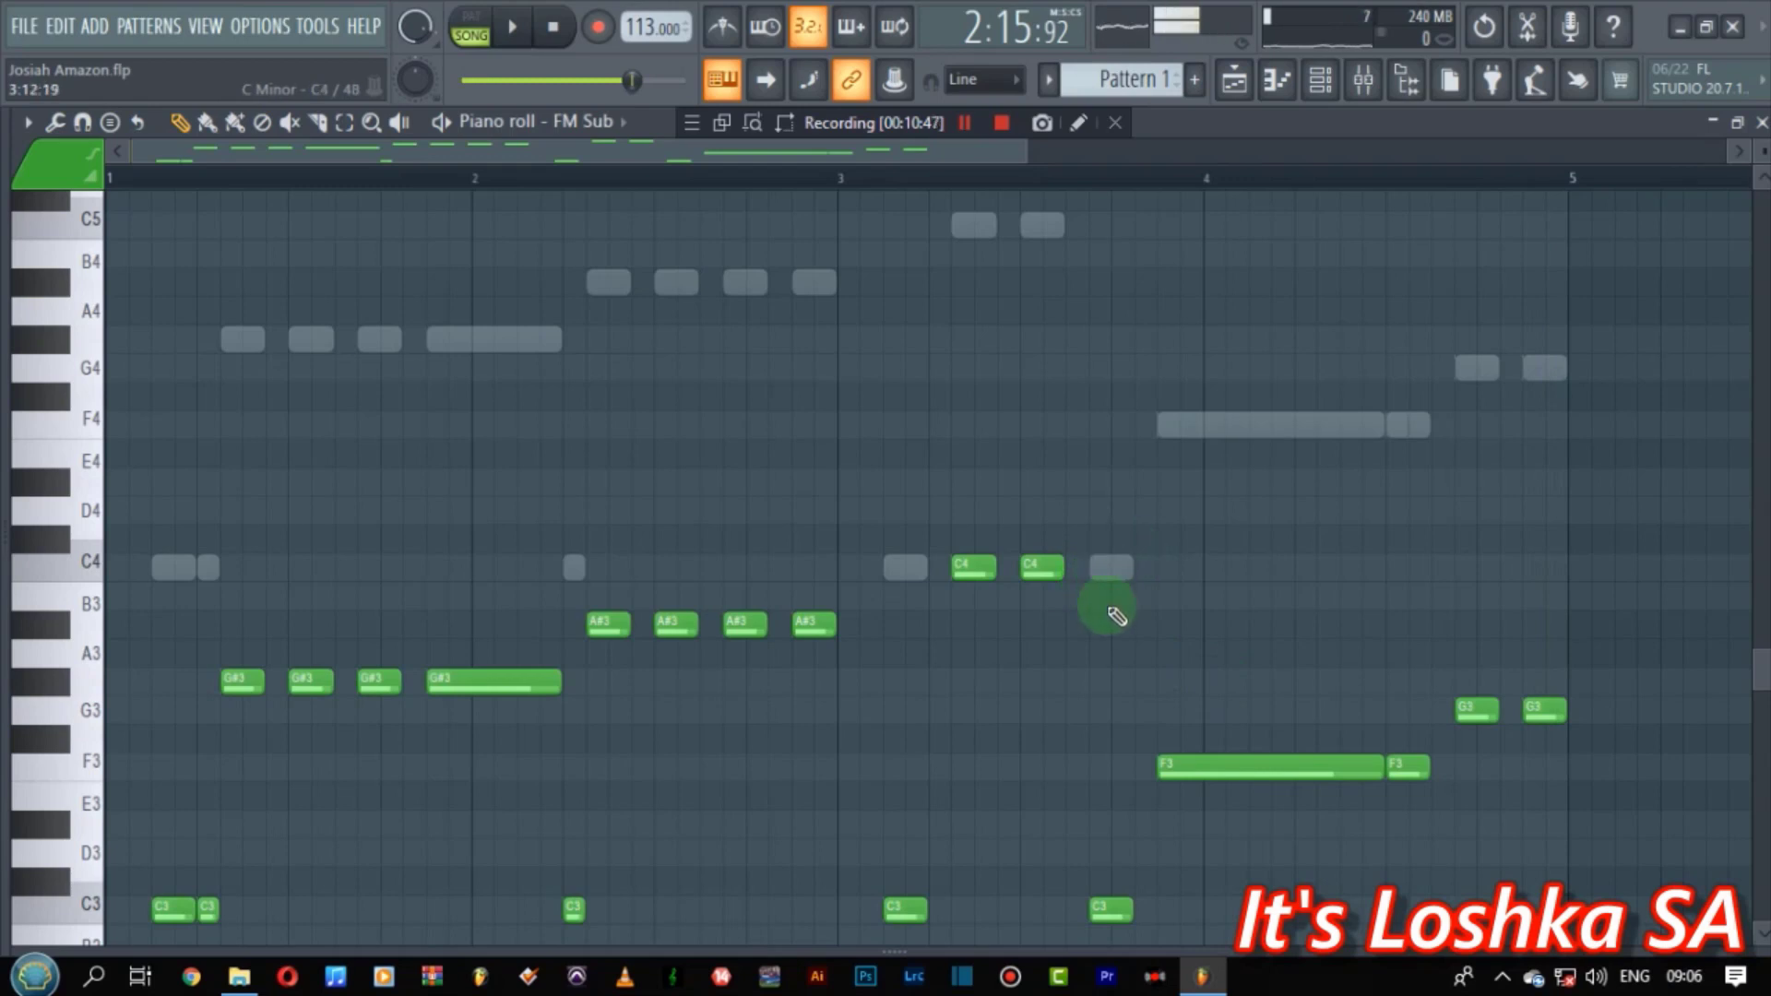
scroll(314, 659, down, 2)
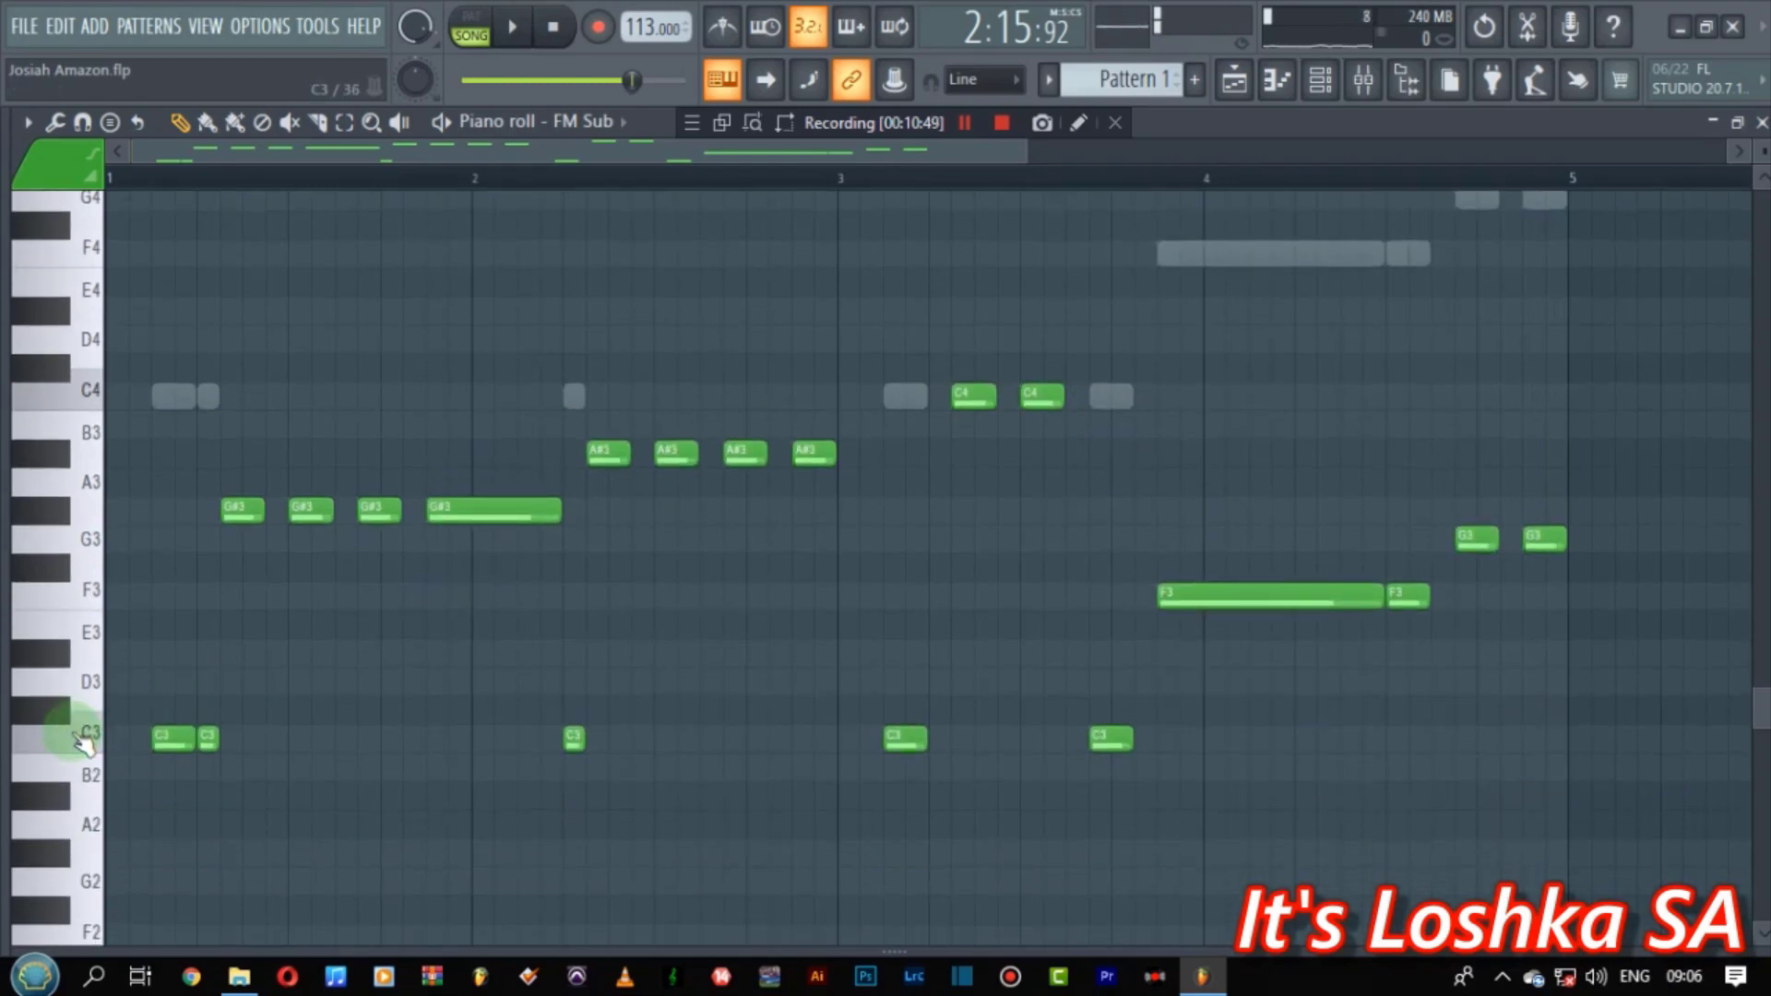
scroll(144, 534, up, 1)
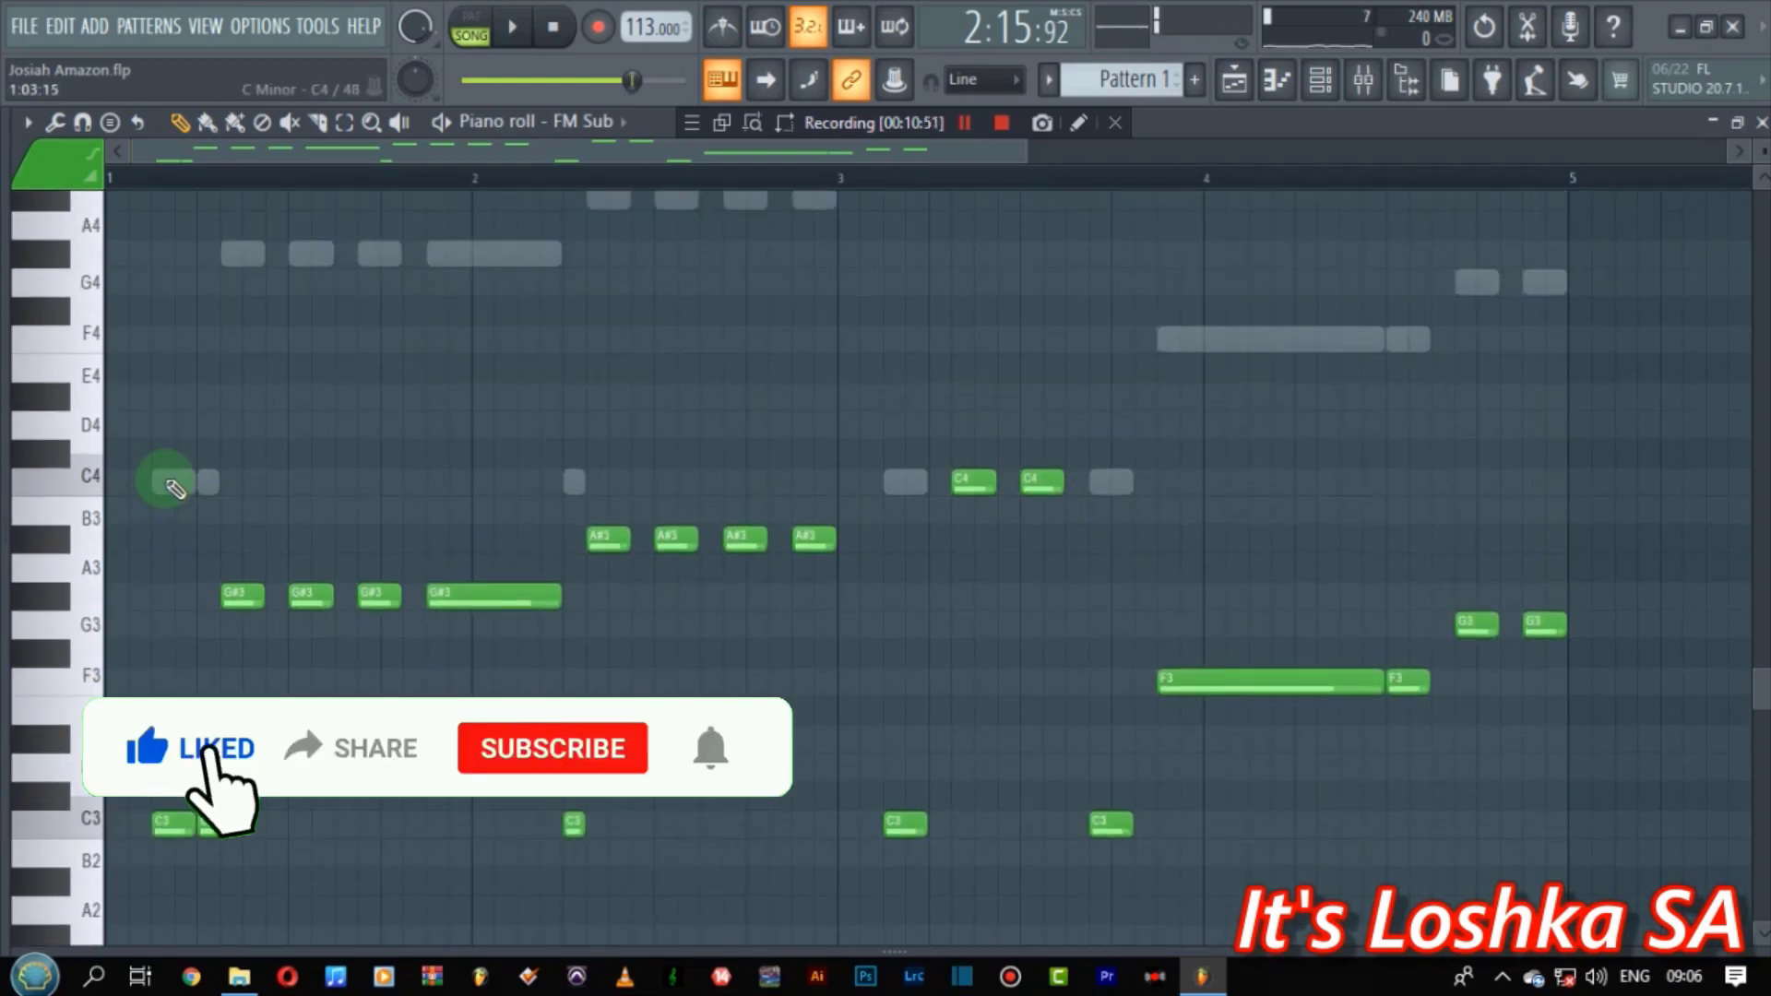
- Switch the piano roll from FM Sub to the eFlute notes and examine them
double_click(168, 483)
scroll(585, 522, up, 4)
scroll(818, 541, down, 3)
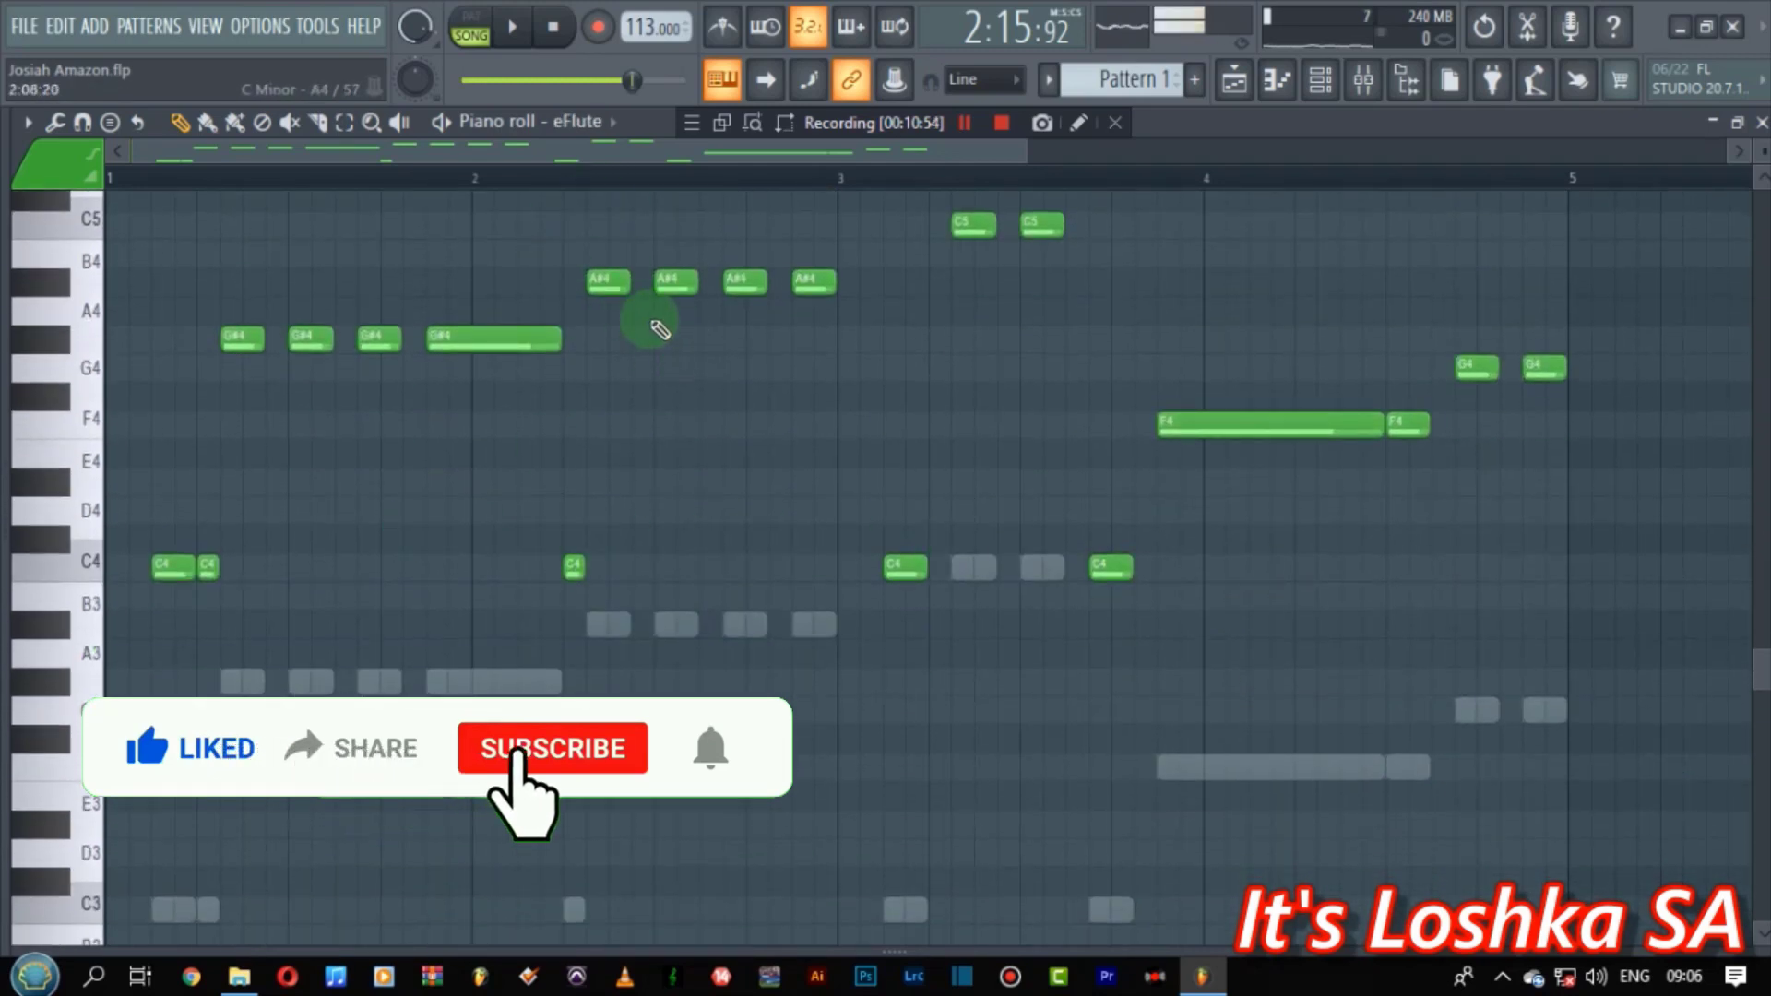
- Try the eFlute notes one octave lower, play them, and transpose them back up an octave
key(ctrl+Down)
scroll(659, 330, down, 2)
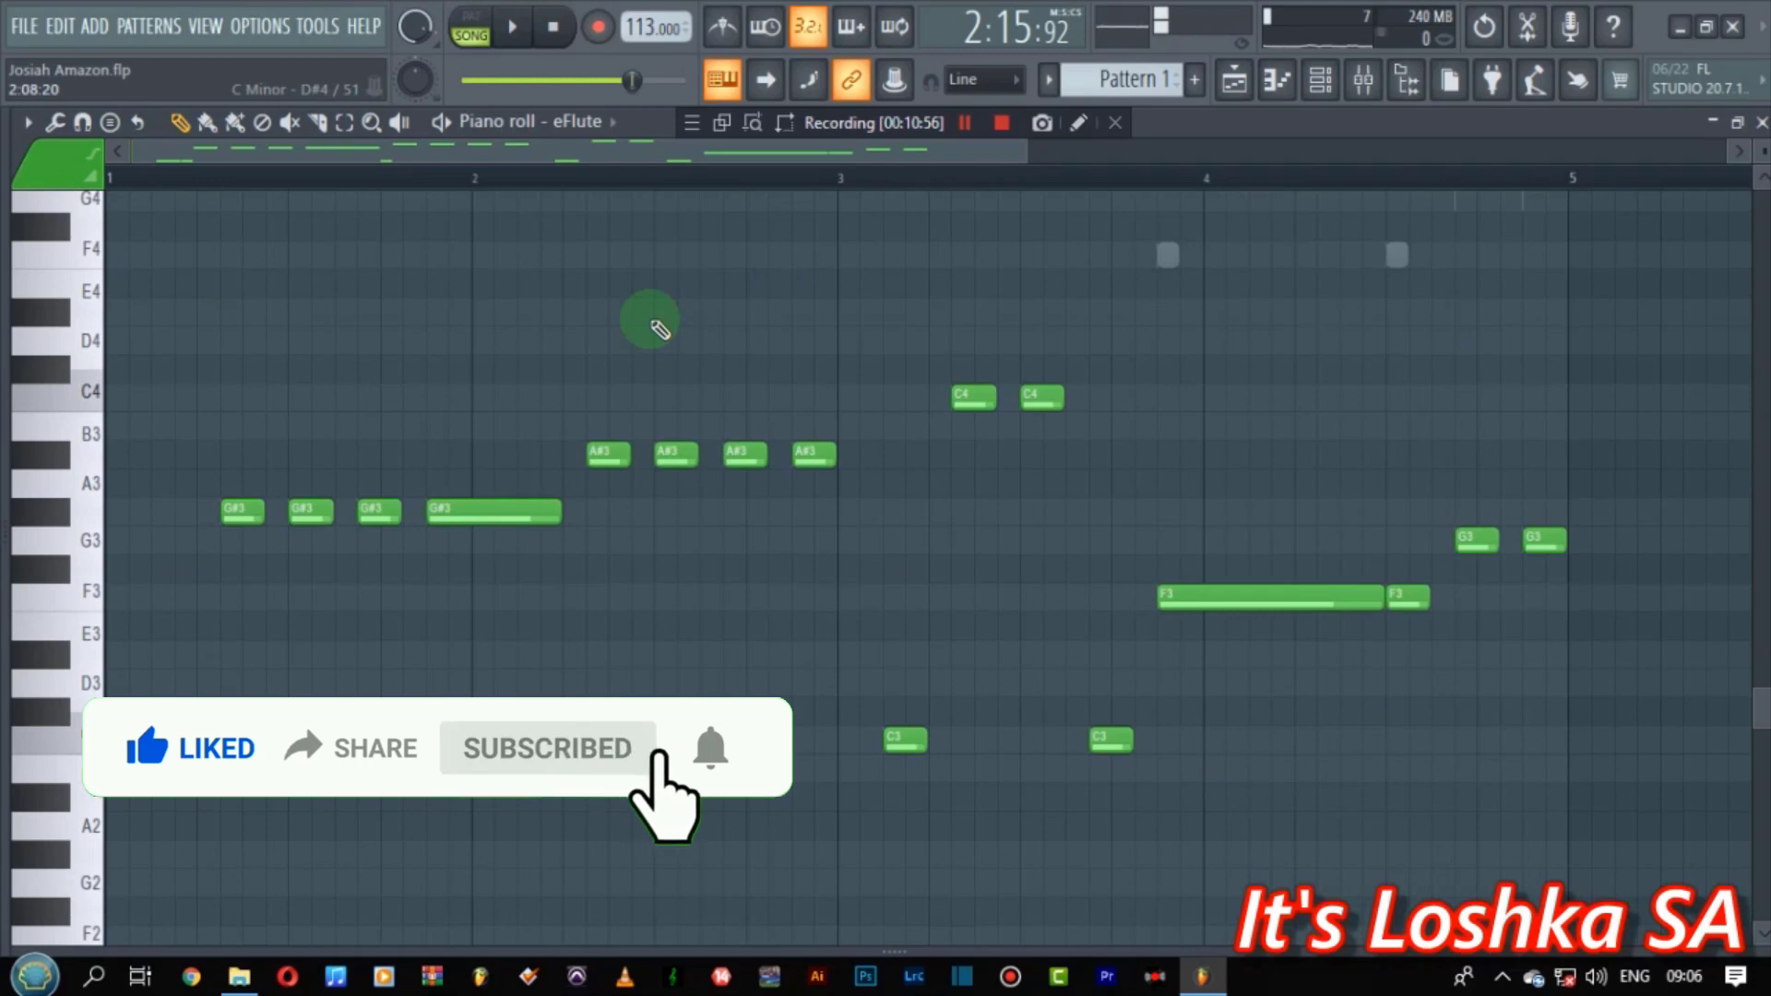
scroll(660, 329, up, 1)
key(space)
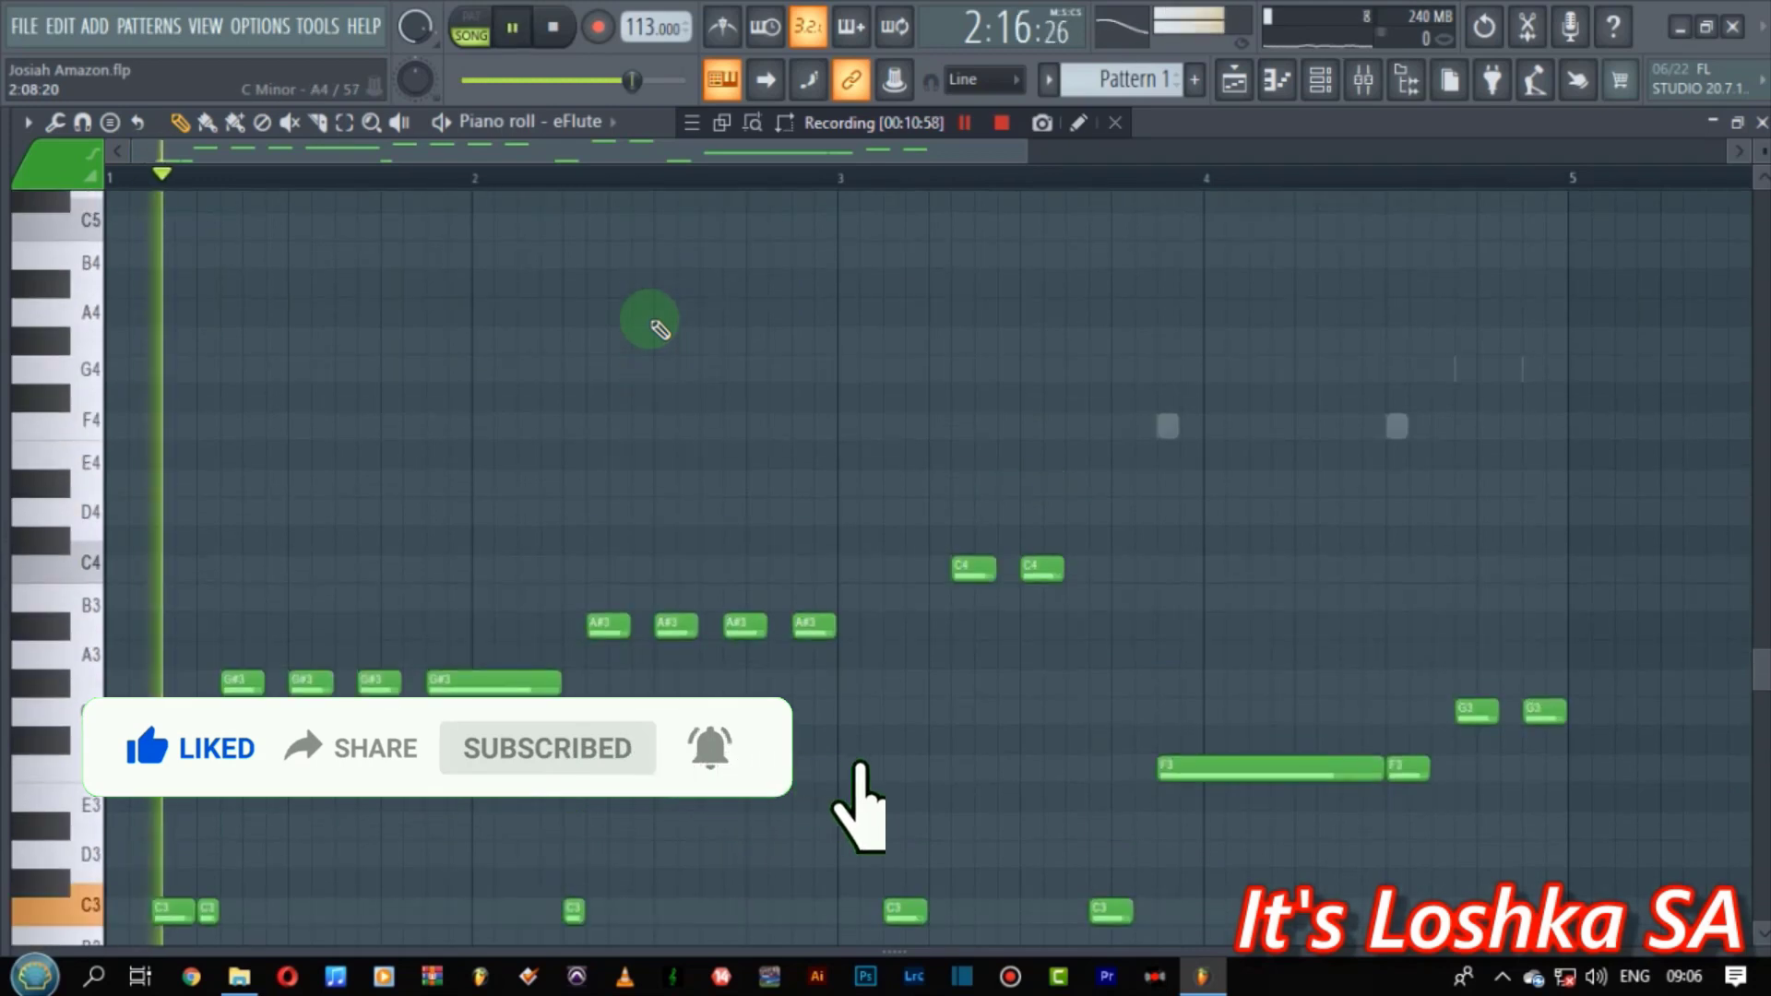
key(space)
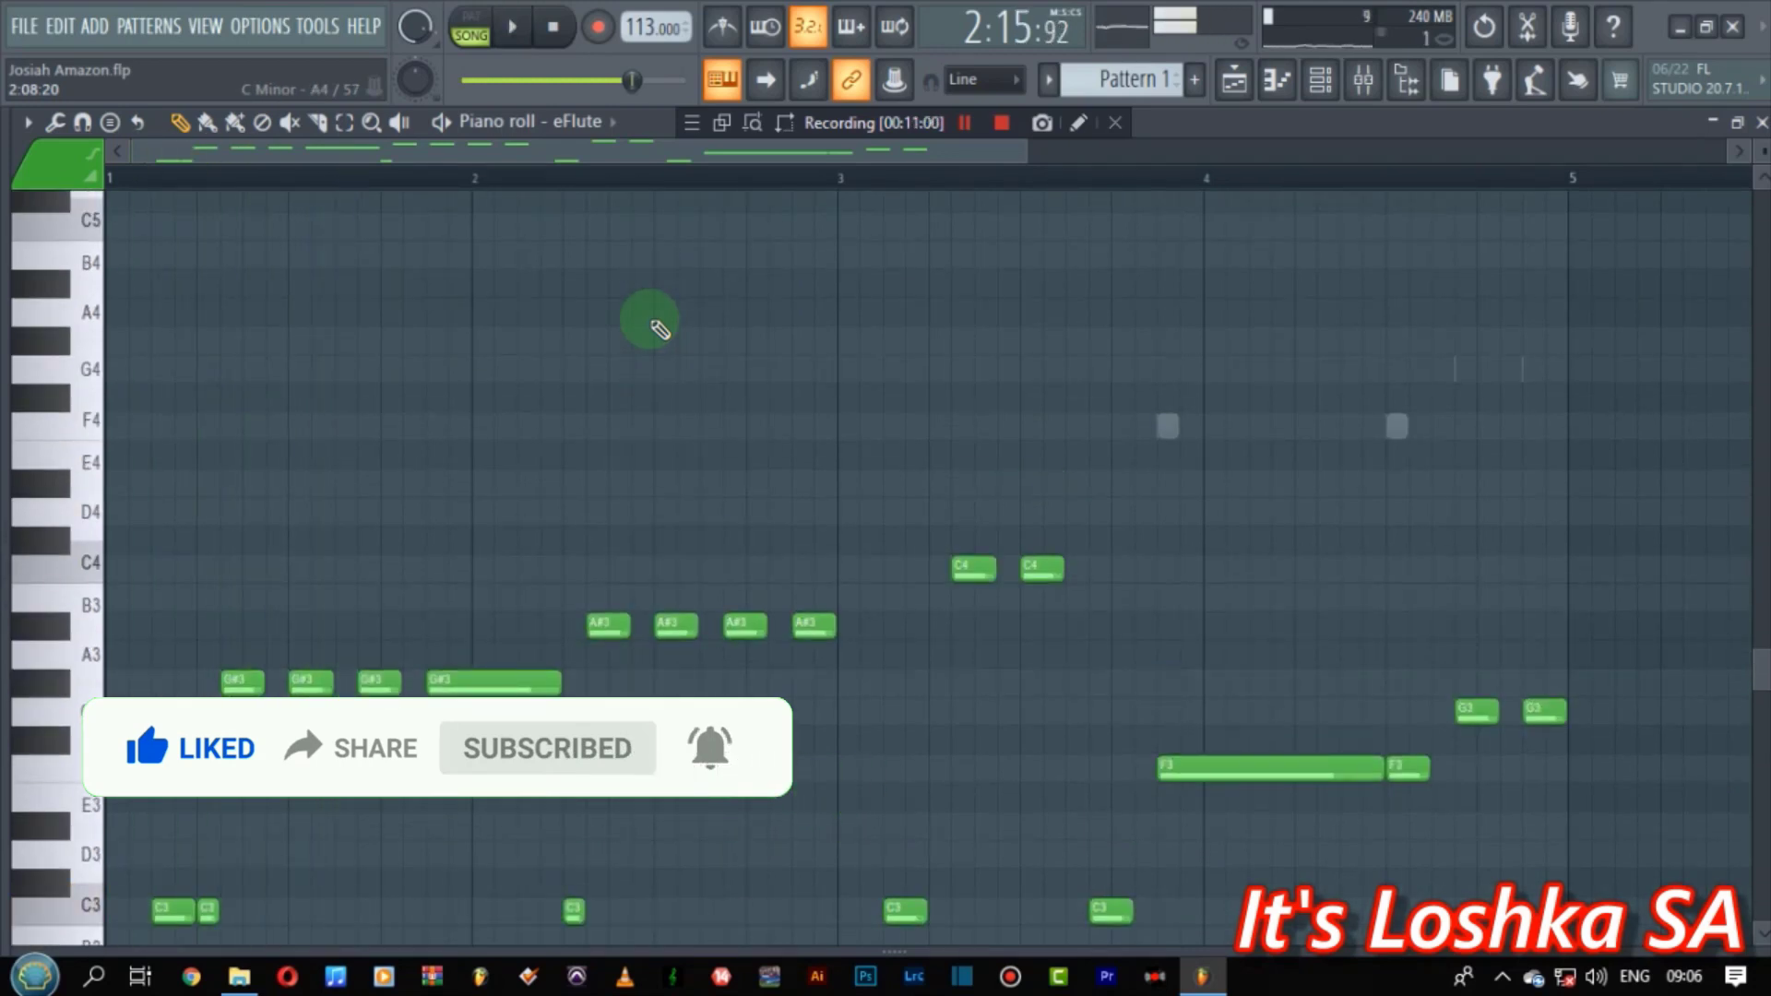
key(ctrl+Up)
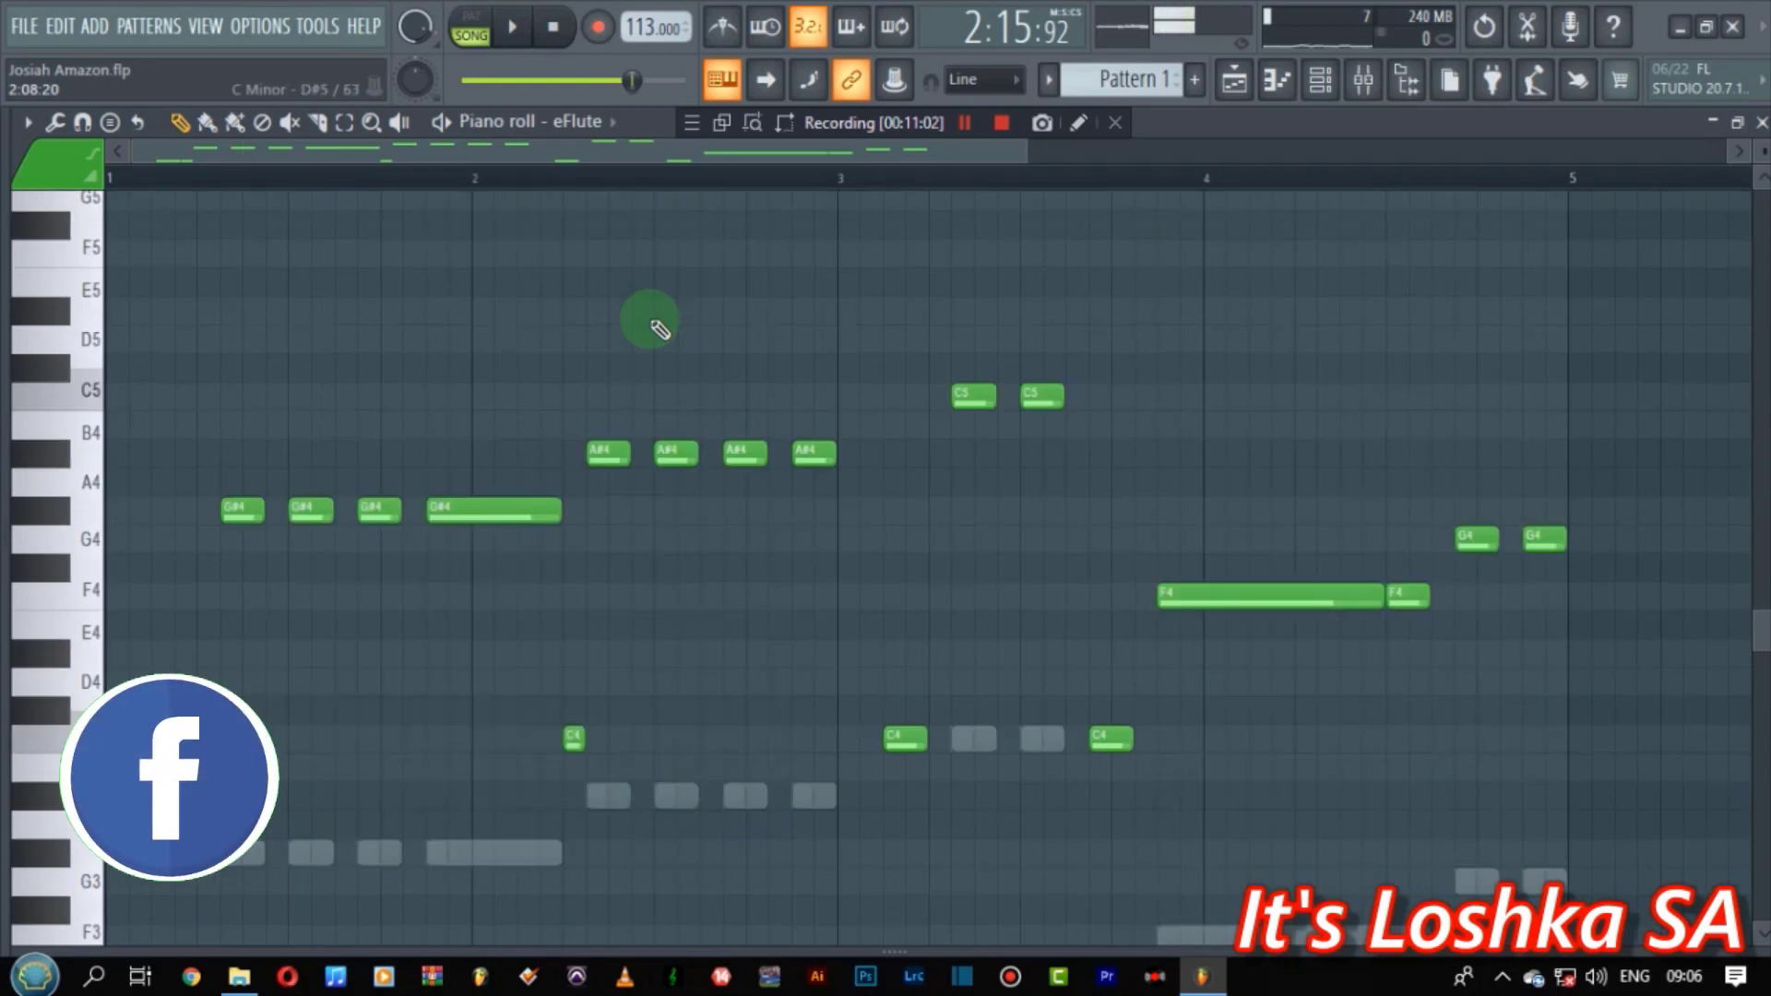
- Play the eFlute part together with FM Sub, stop playback and show the playlist
key(space)
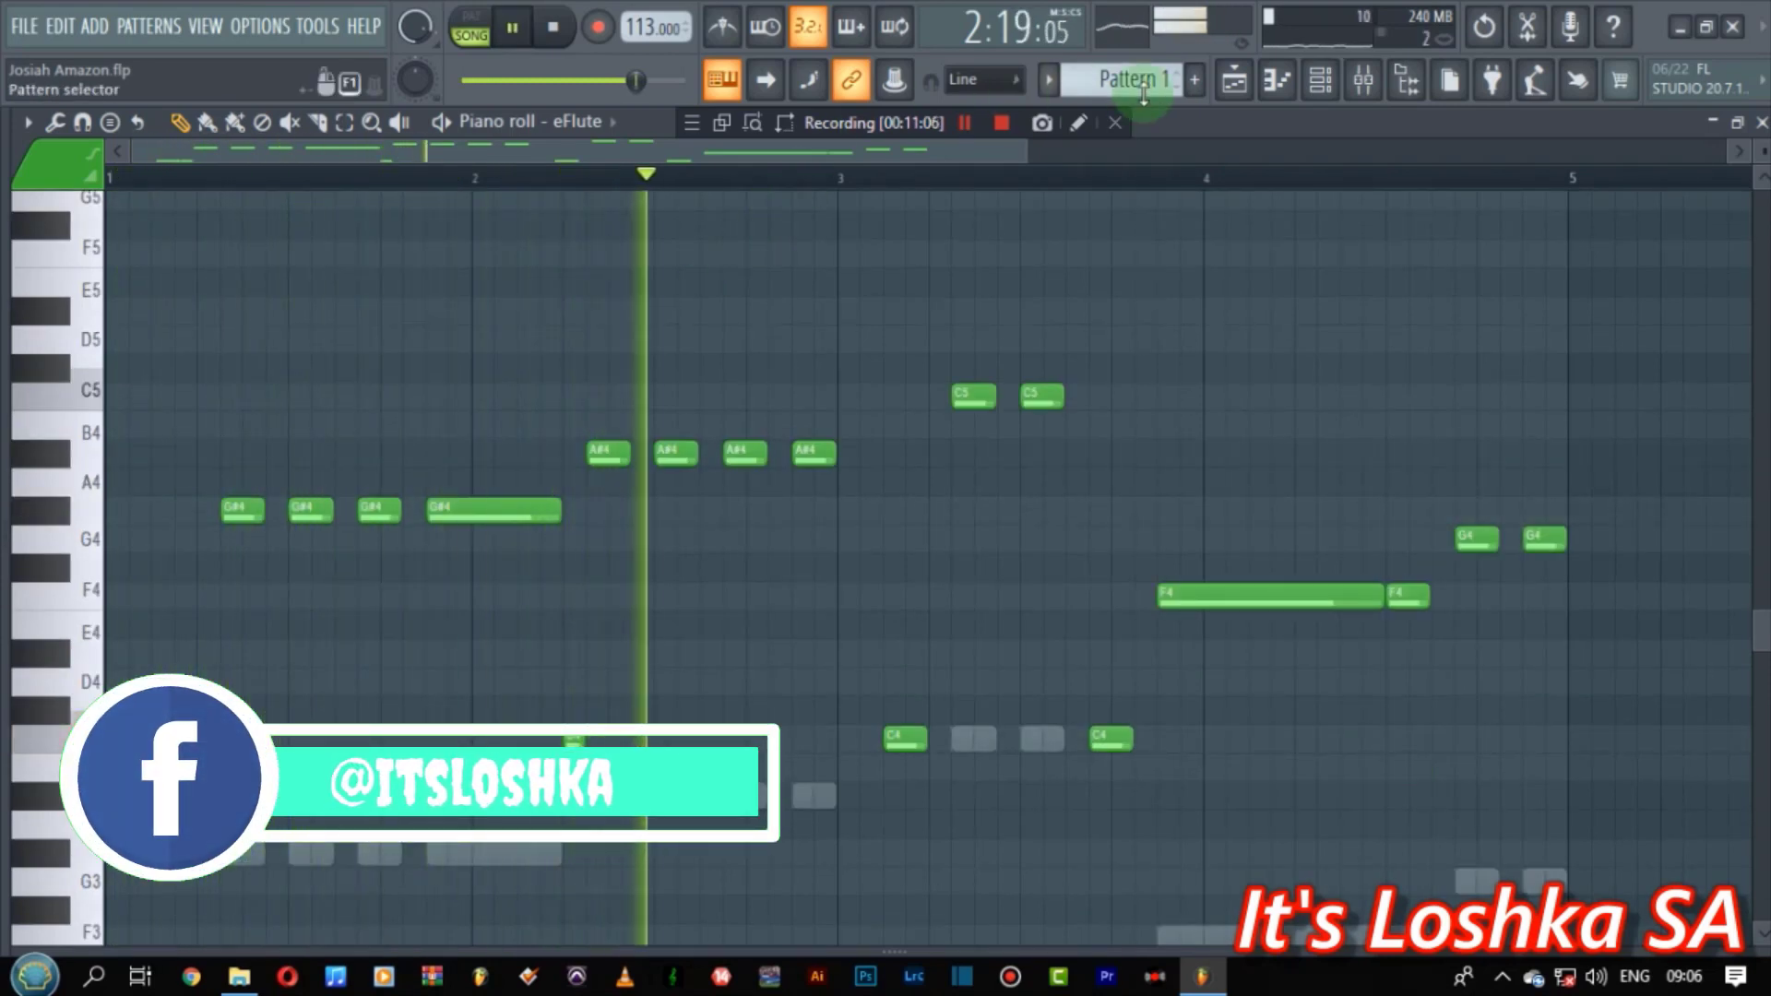
click(1235, 81)
key(space)
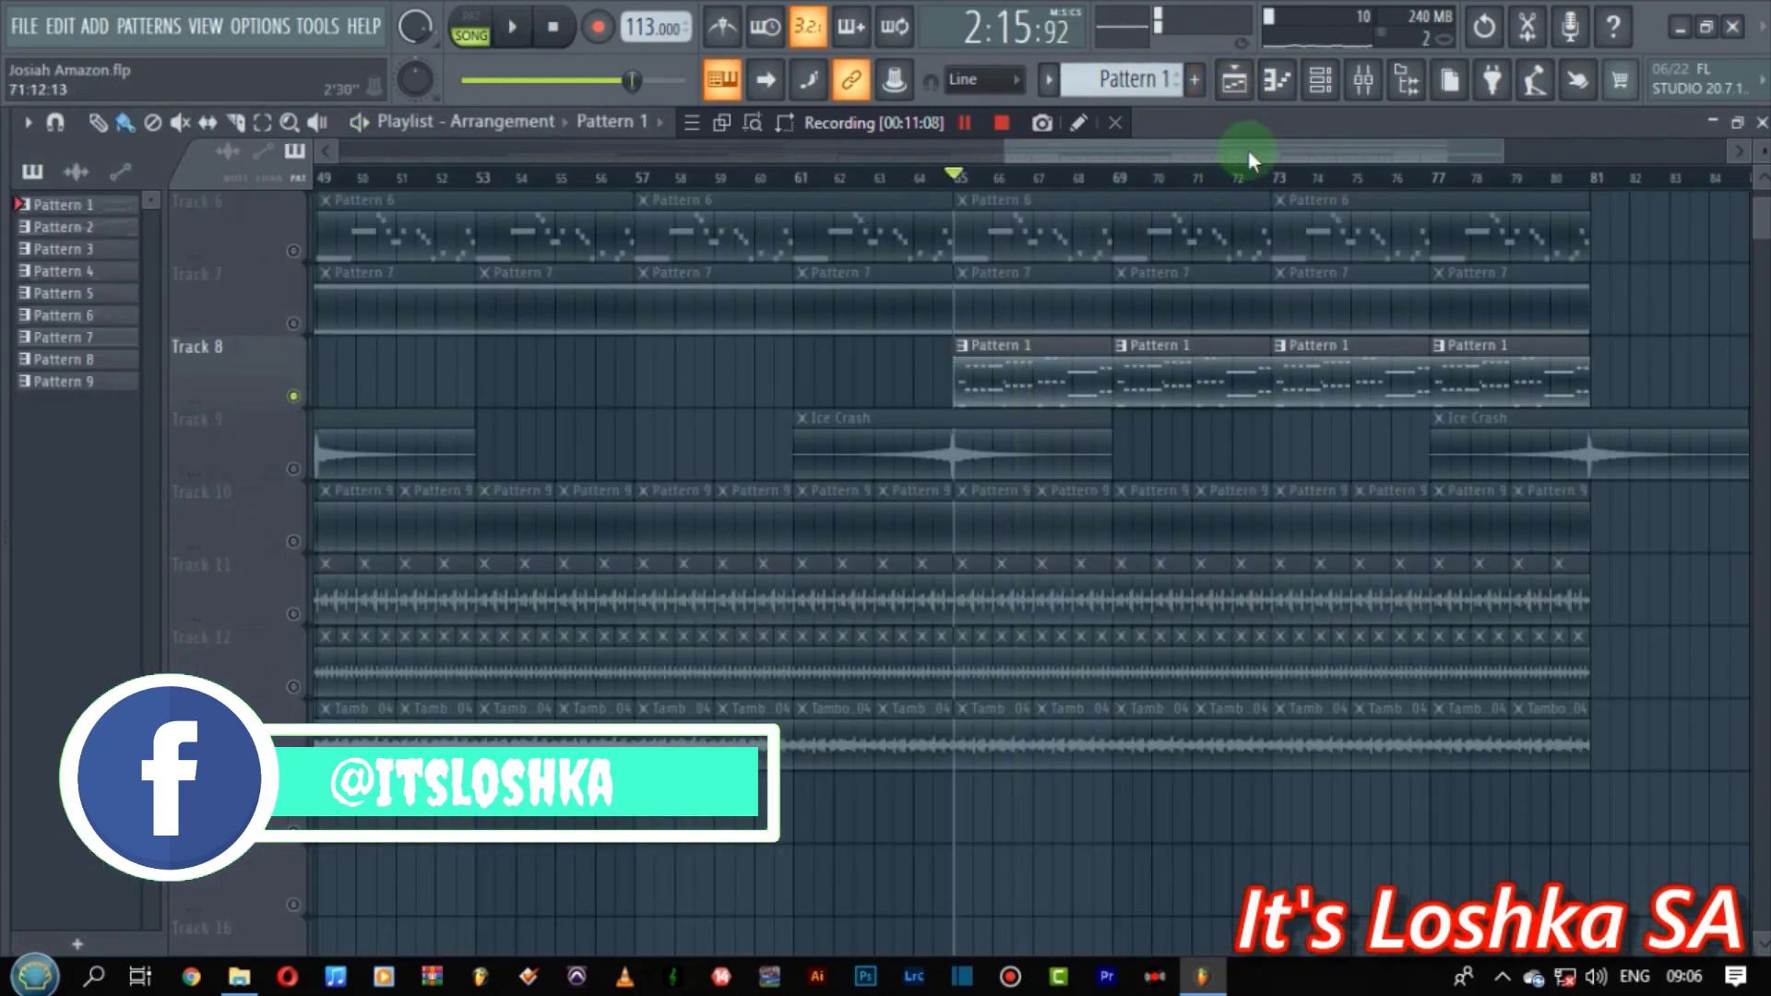
- Enable the three log drum channels alongside FM Sub and eFlute, and play the five layers together
click(1321, 83)
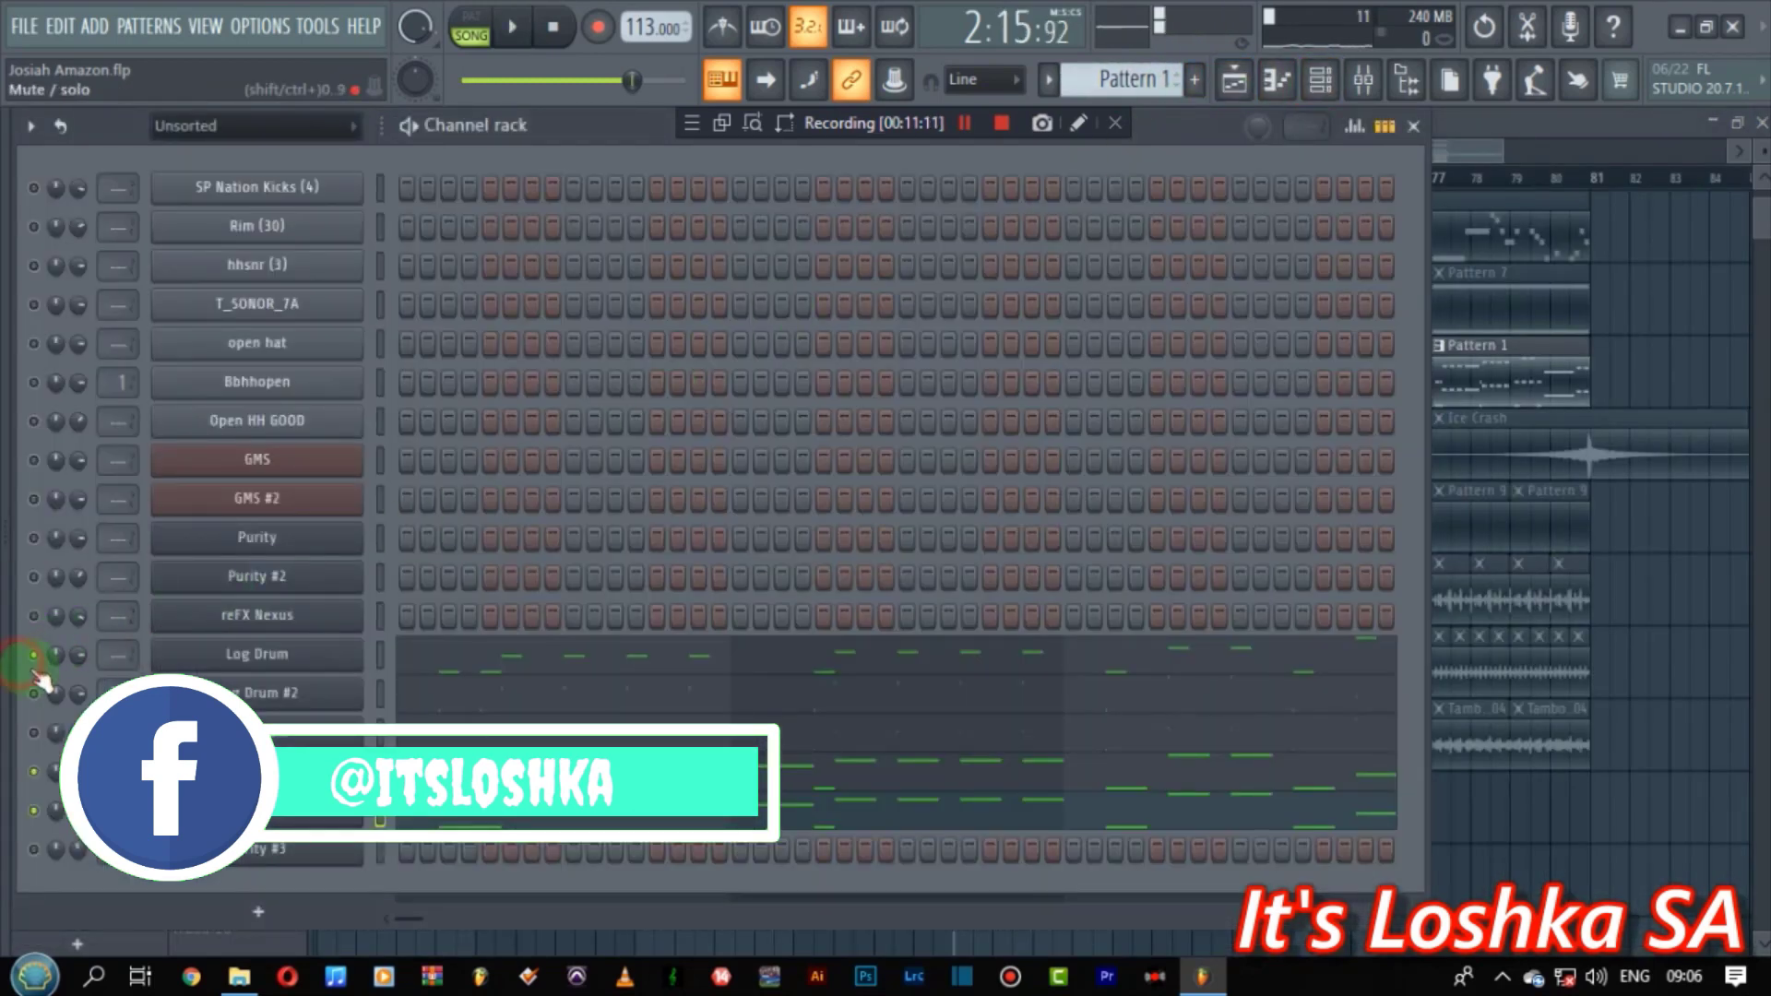
click(34, 732)
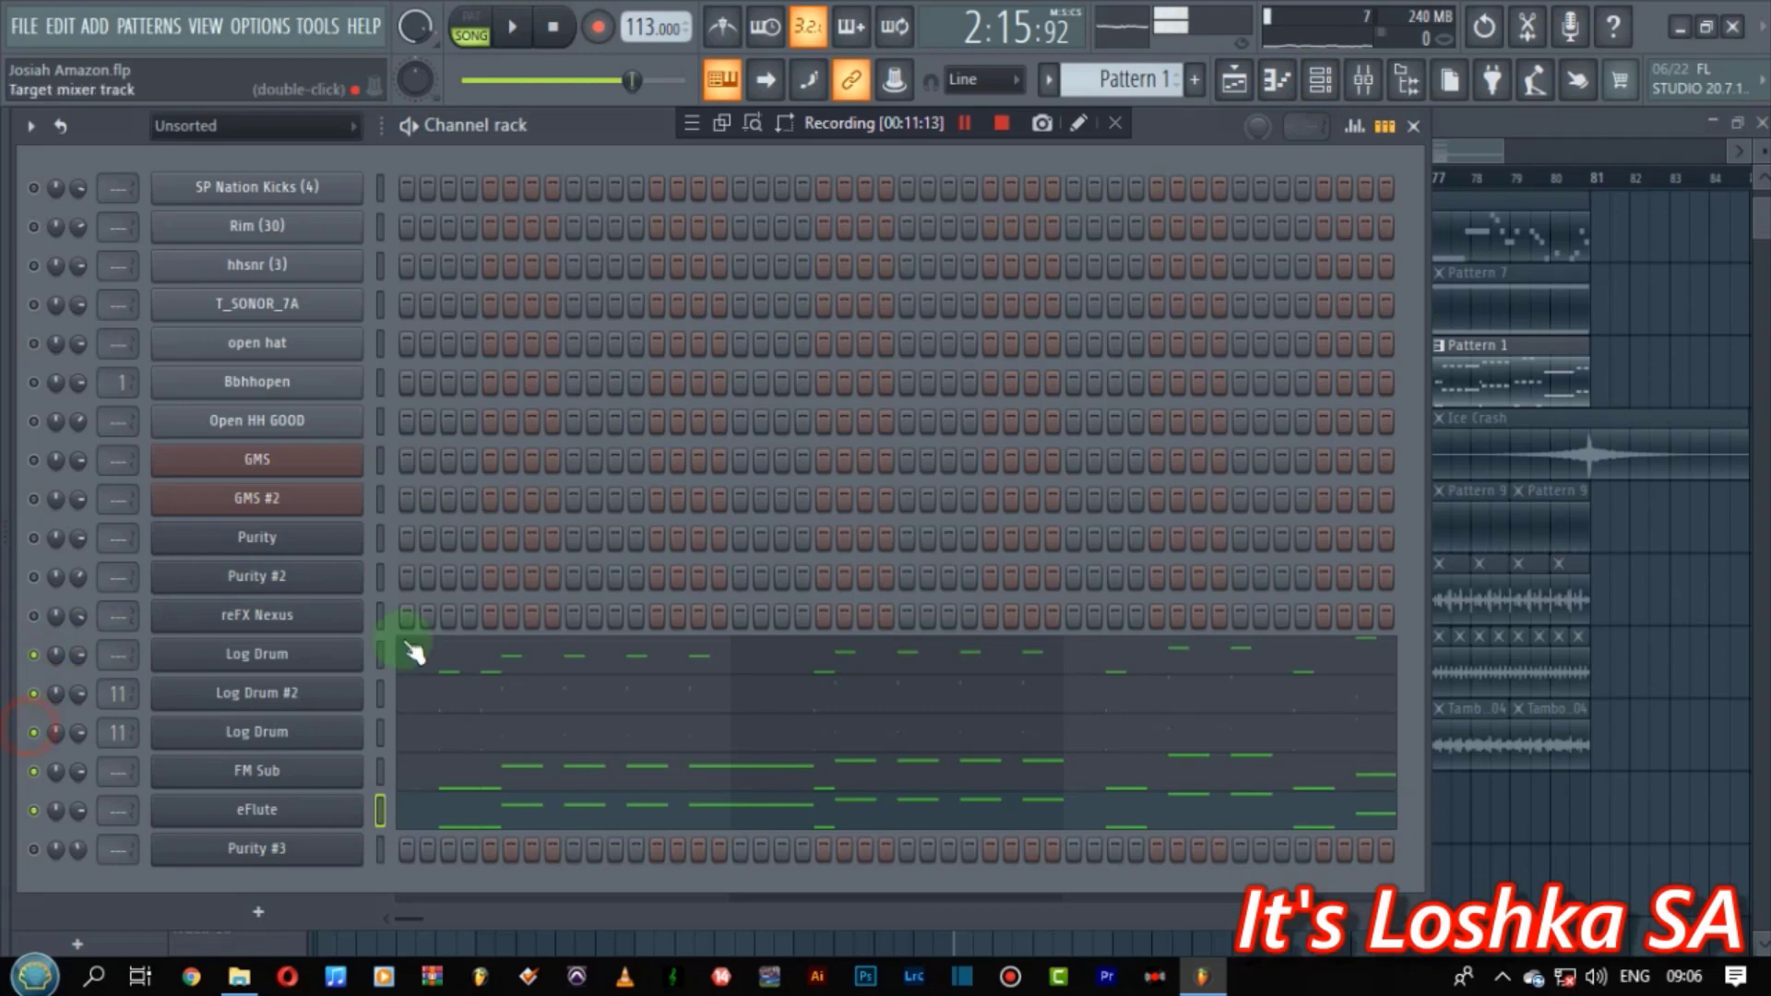
key(space)
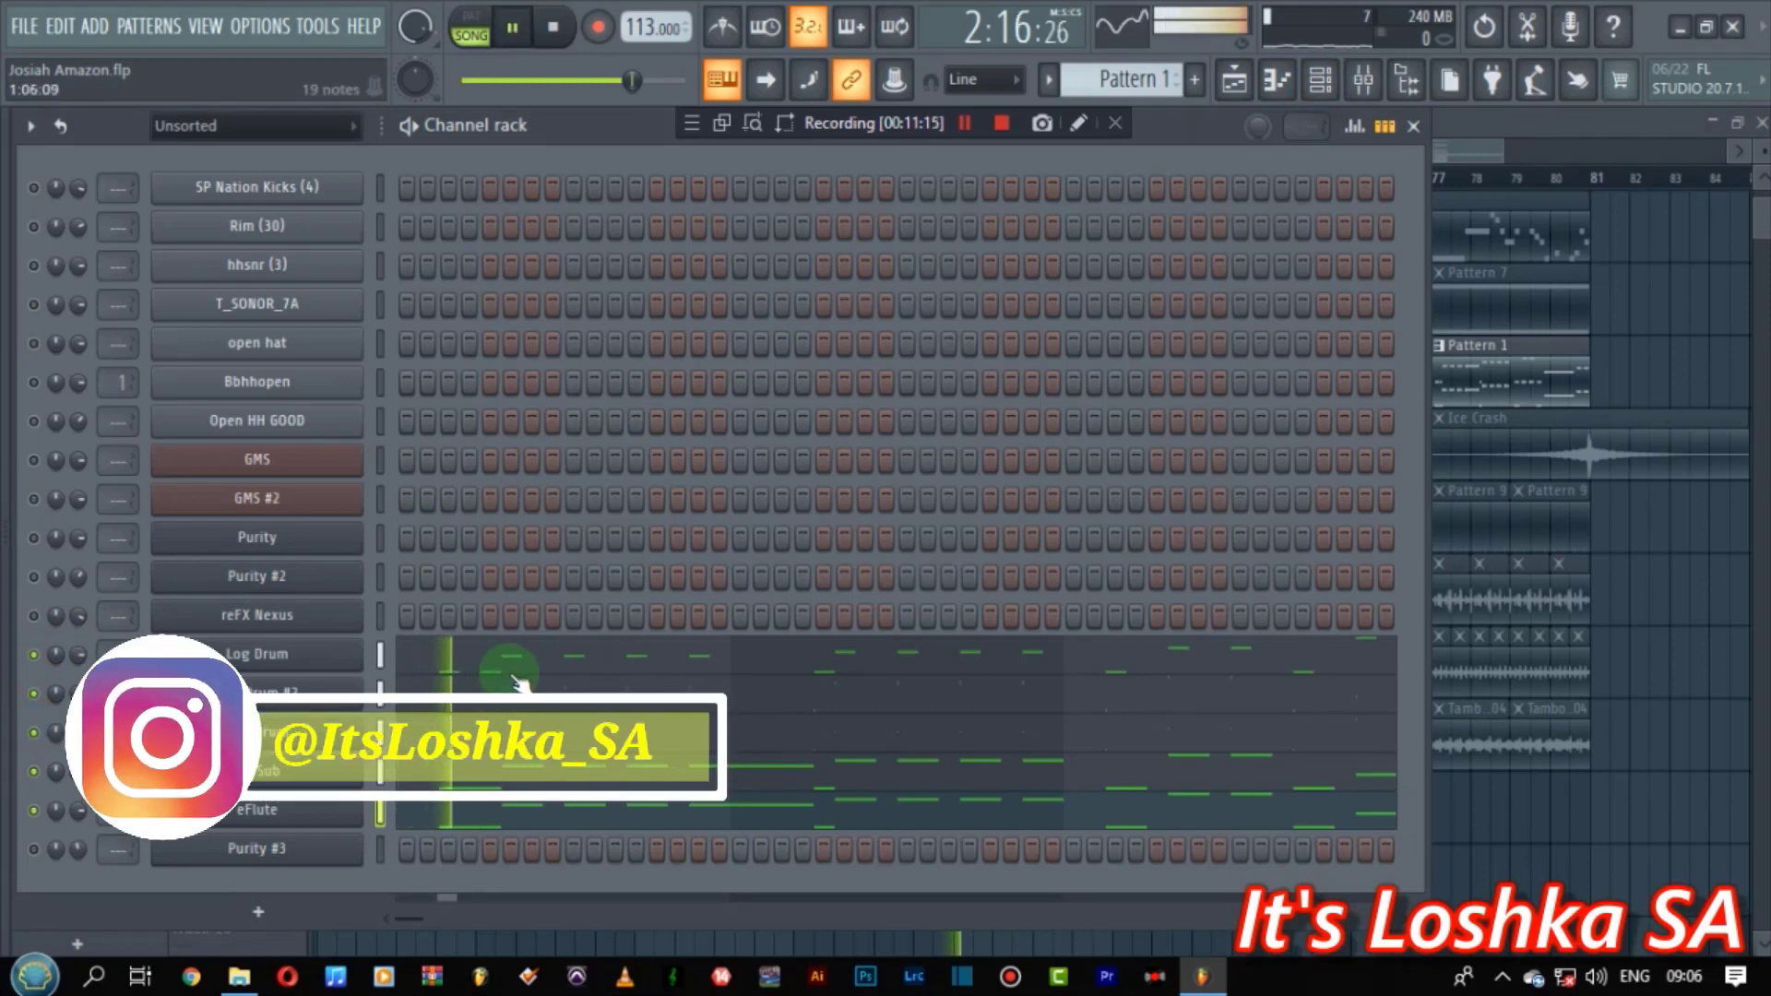
click(459, 809)
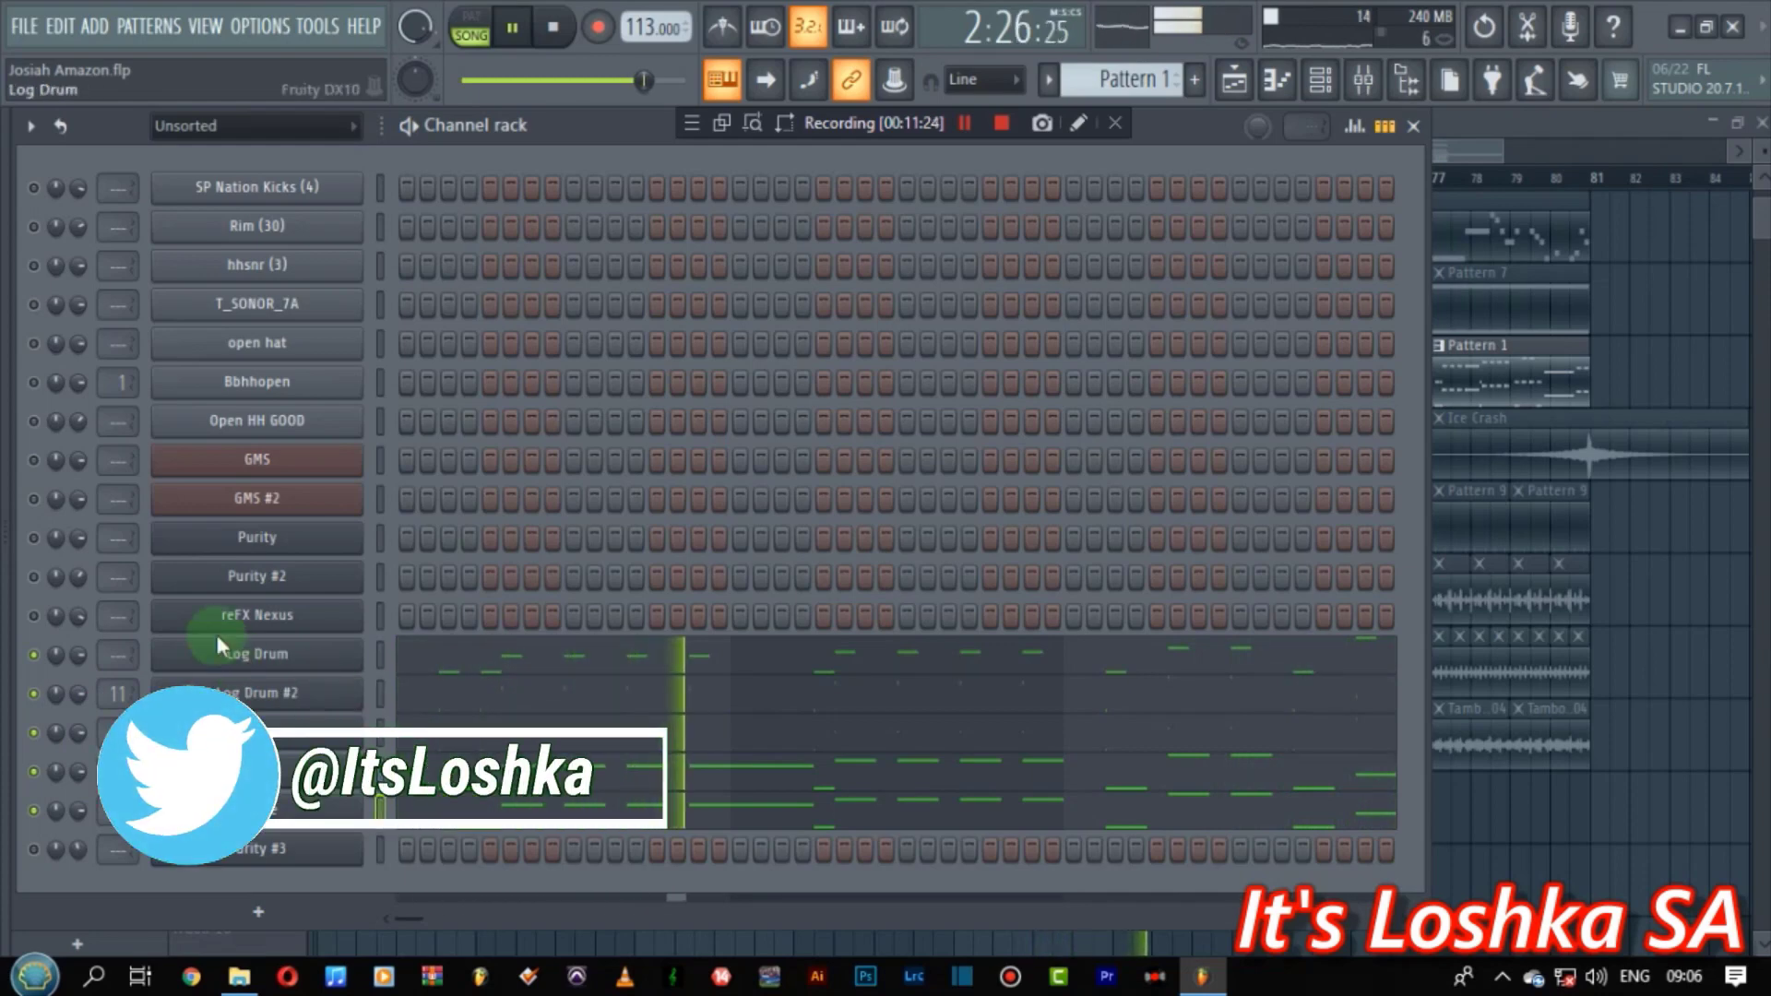
- Stop playback, enable every channel in the channel rack, and unmute all the playlist tracks
key(space)
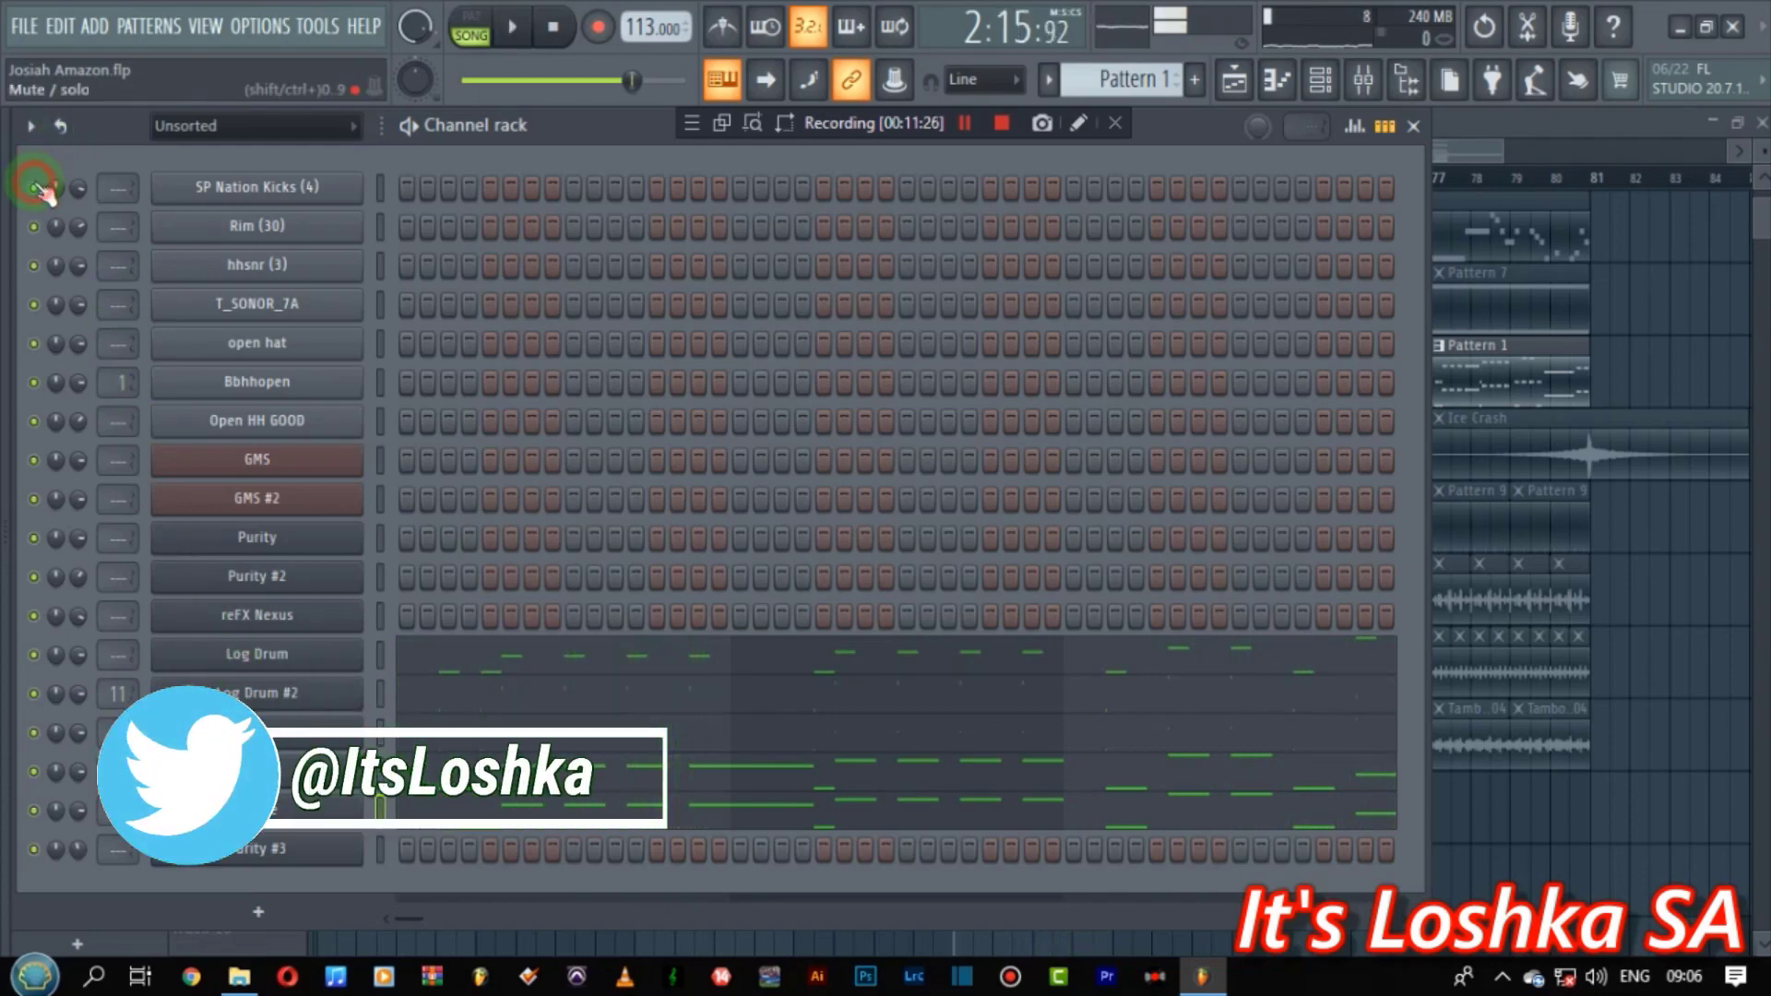
click(1233, 76)
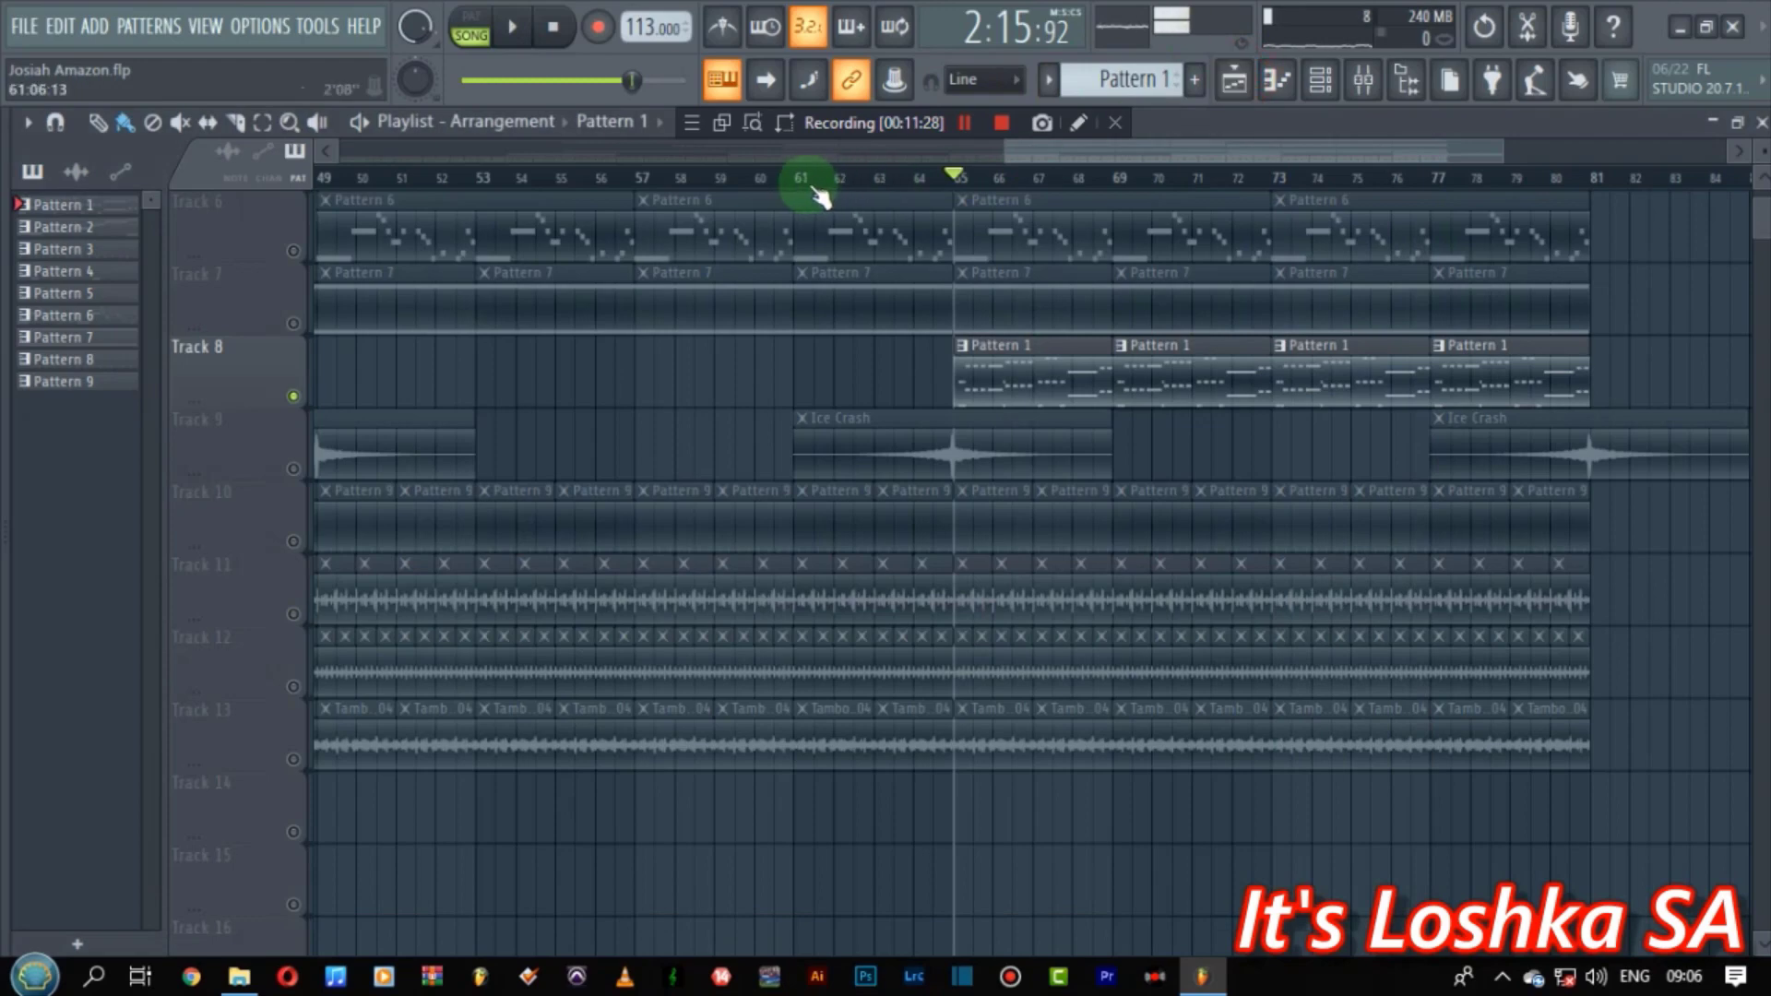
scroll(738, 198, down, 4)
right_click(292, 247)
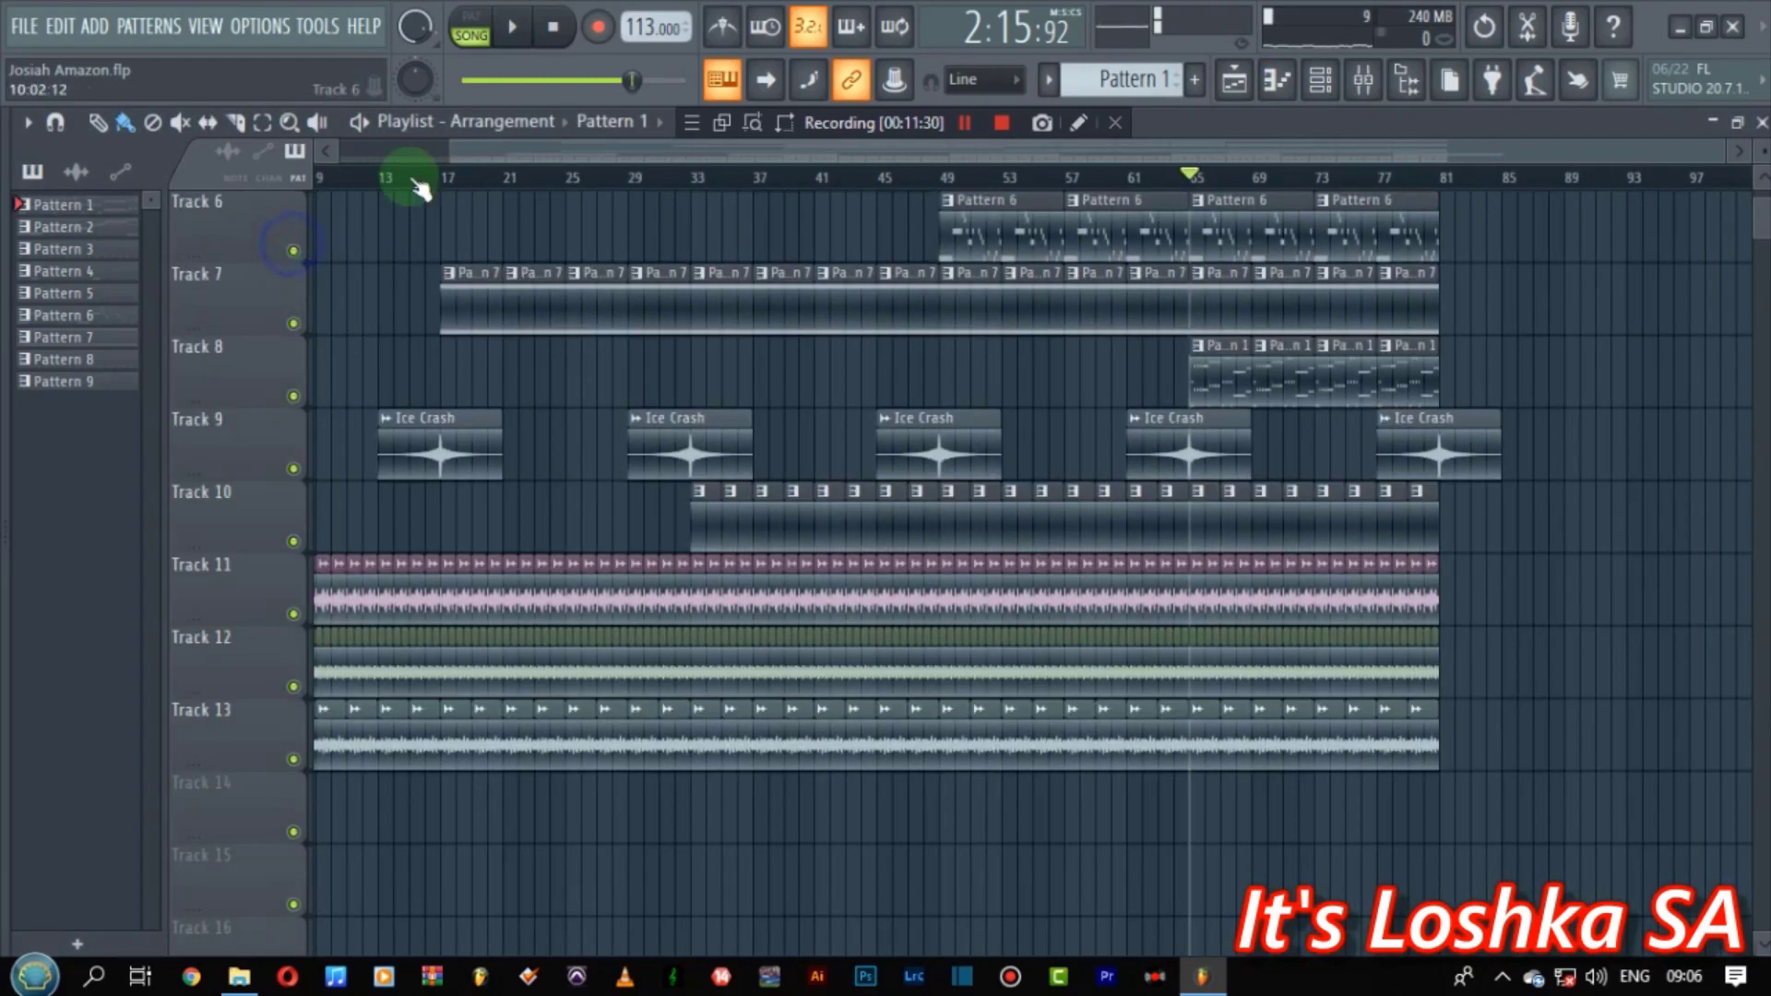
- Play the full arrangement from the start of the song while reviewing its tracks in the playlist
click(553, 27)
scroll(986, 420, up, 5)
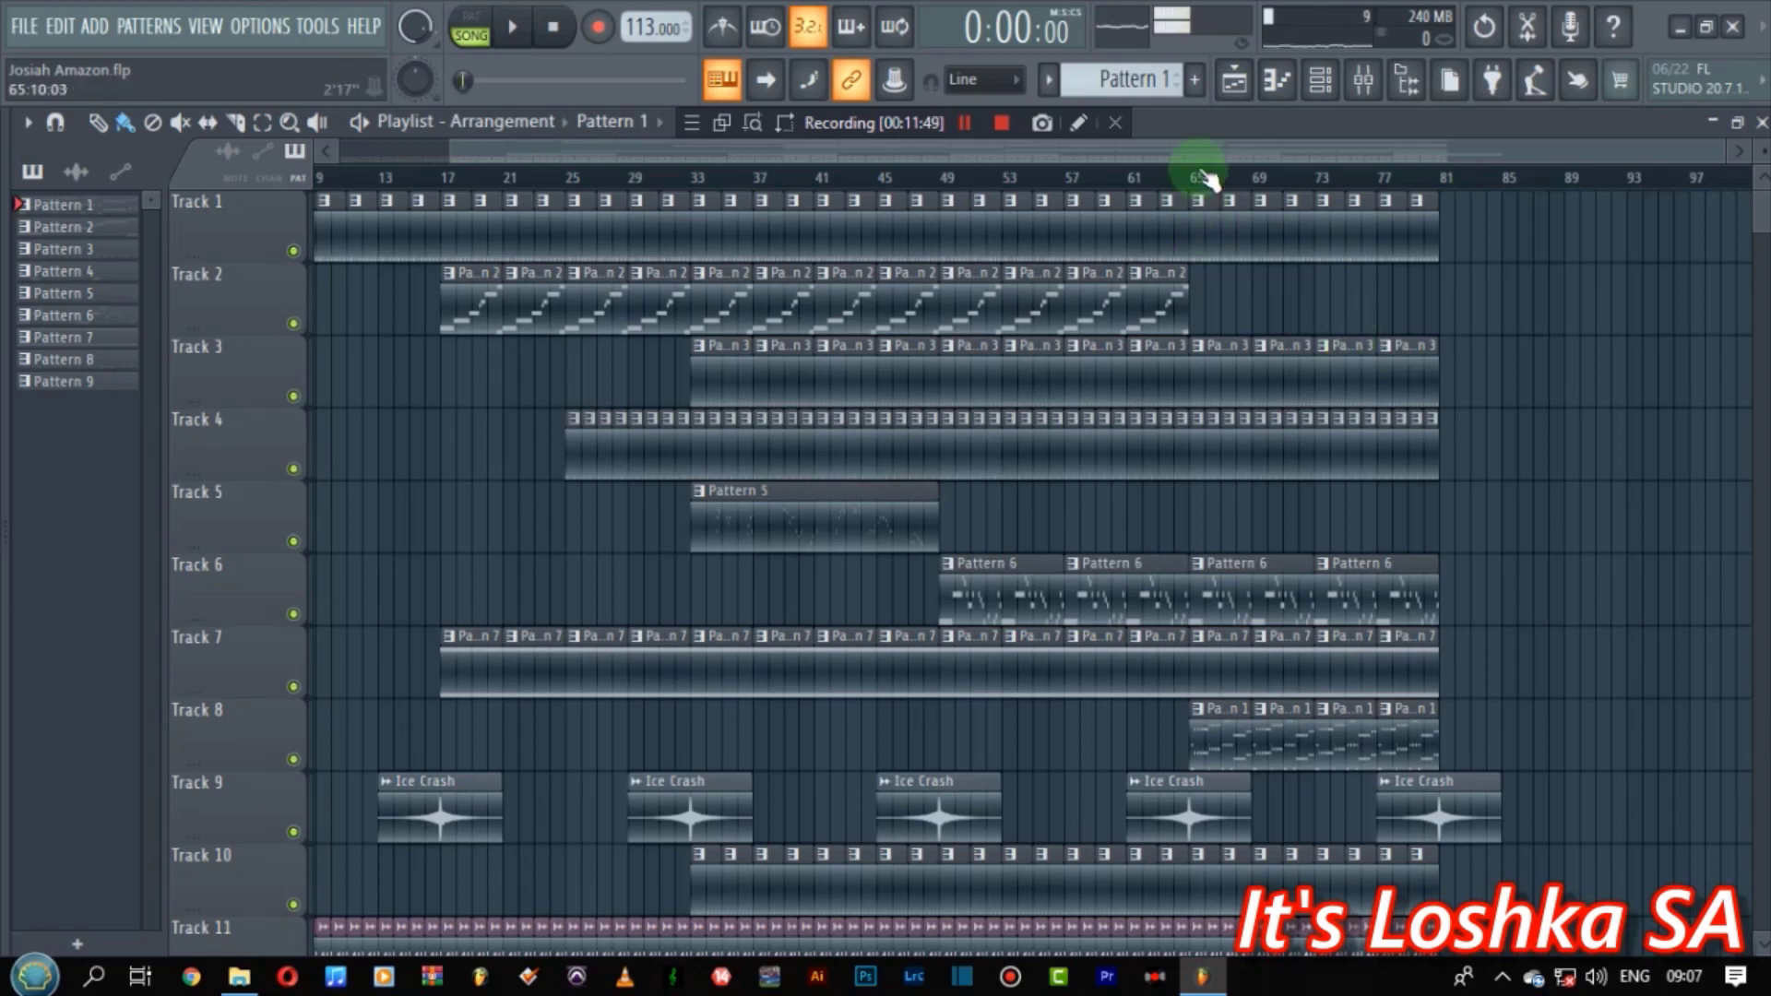
scroll(1204, 177, down, 1)
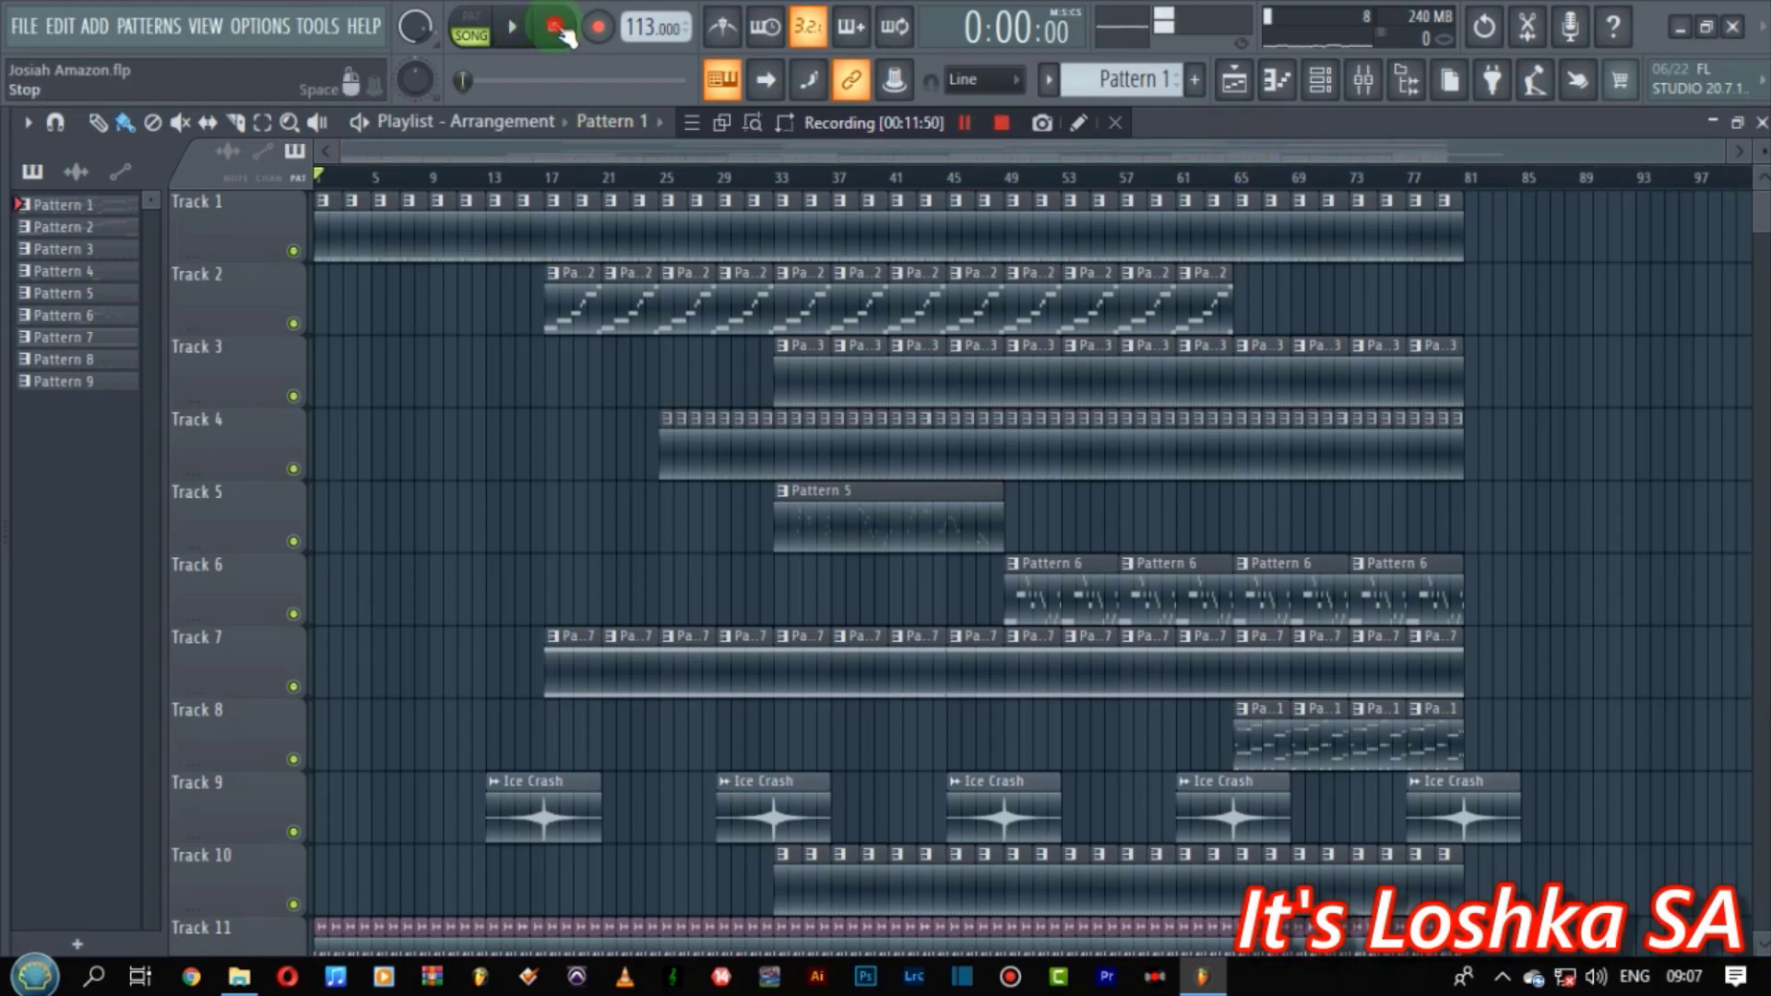
click(516, 31)
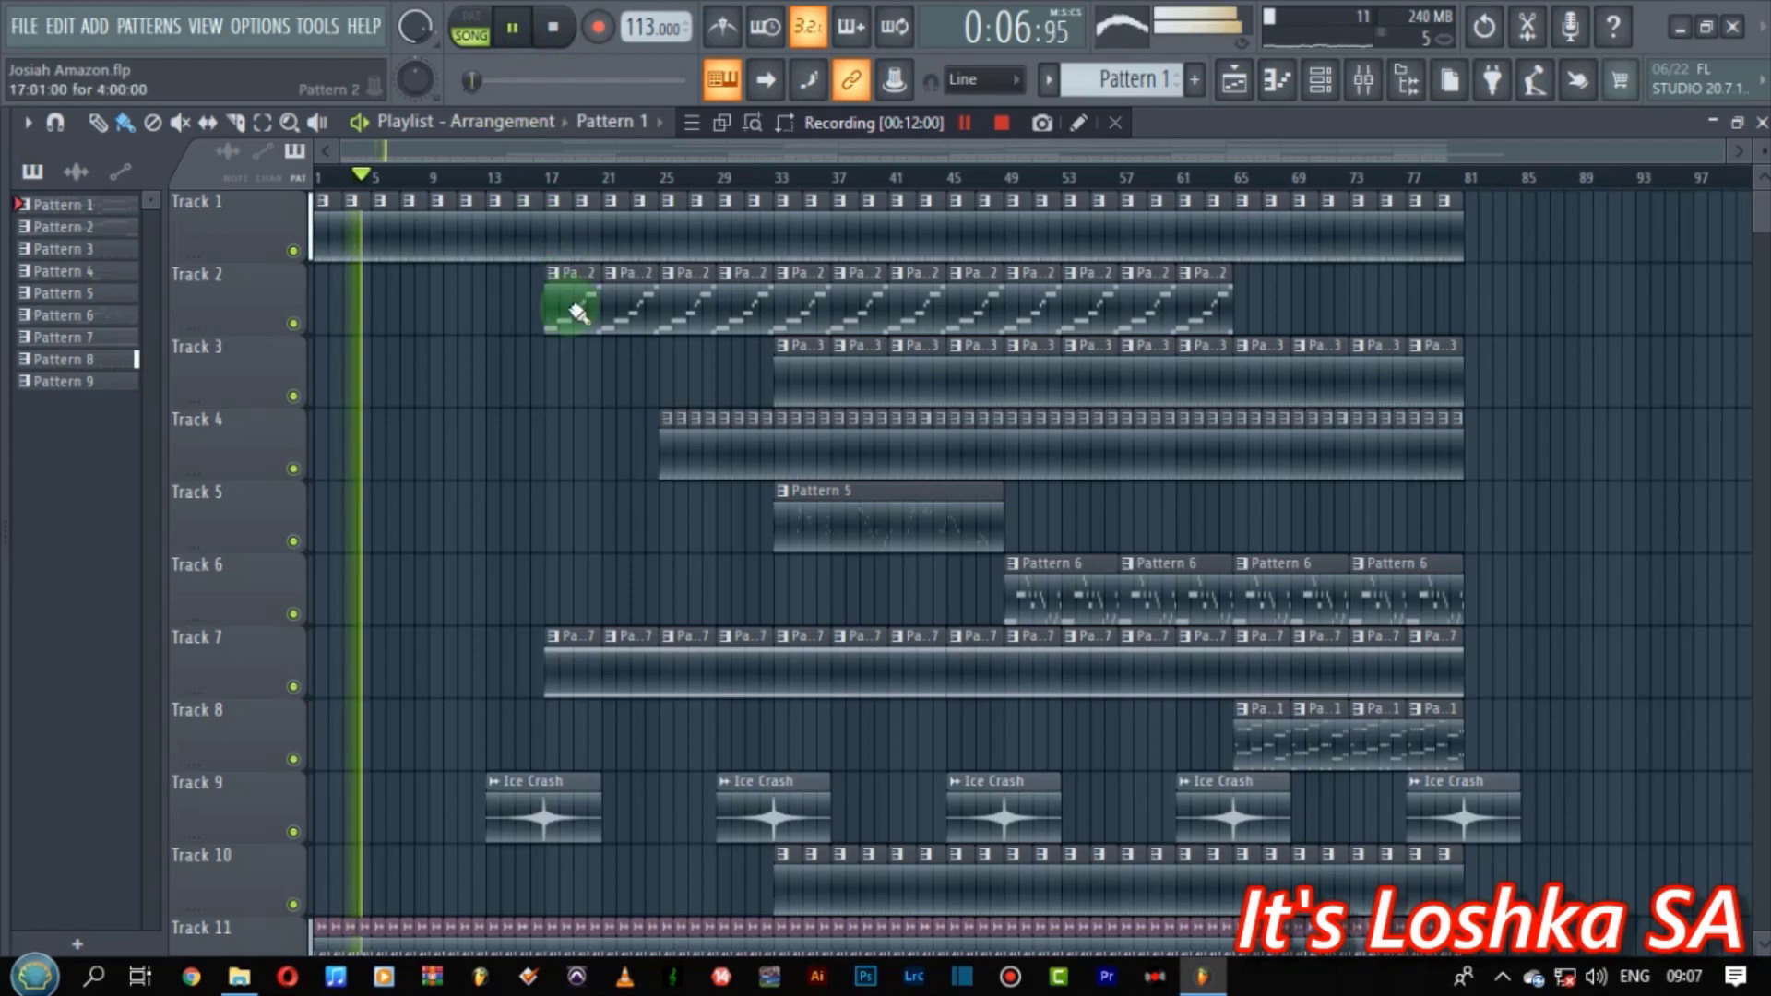
scroll(576, 314, down, 2)
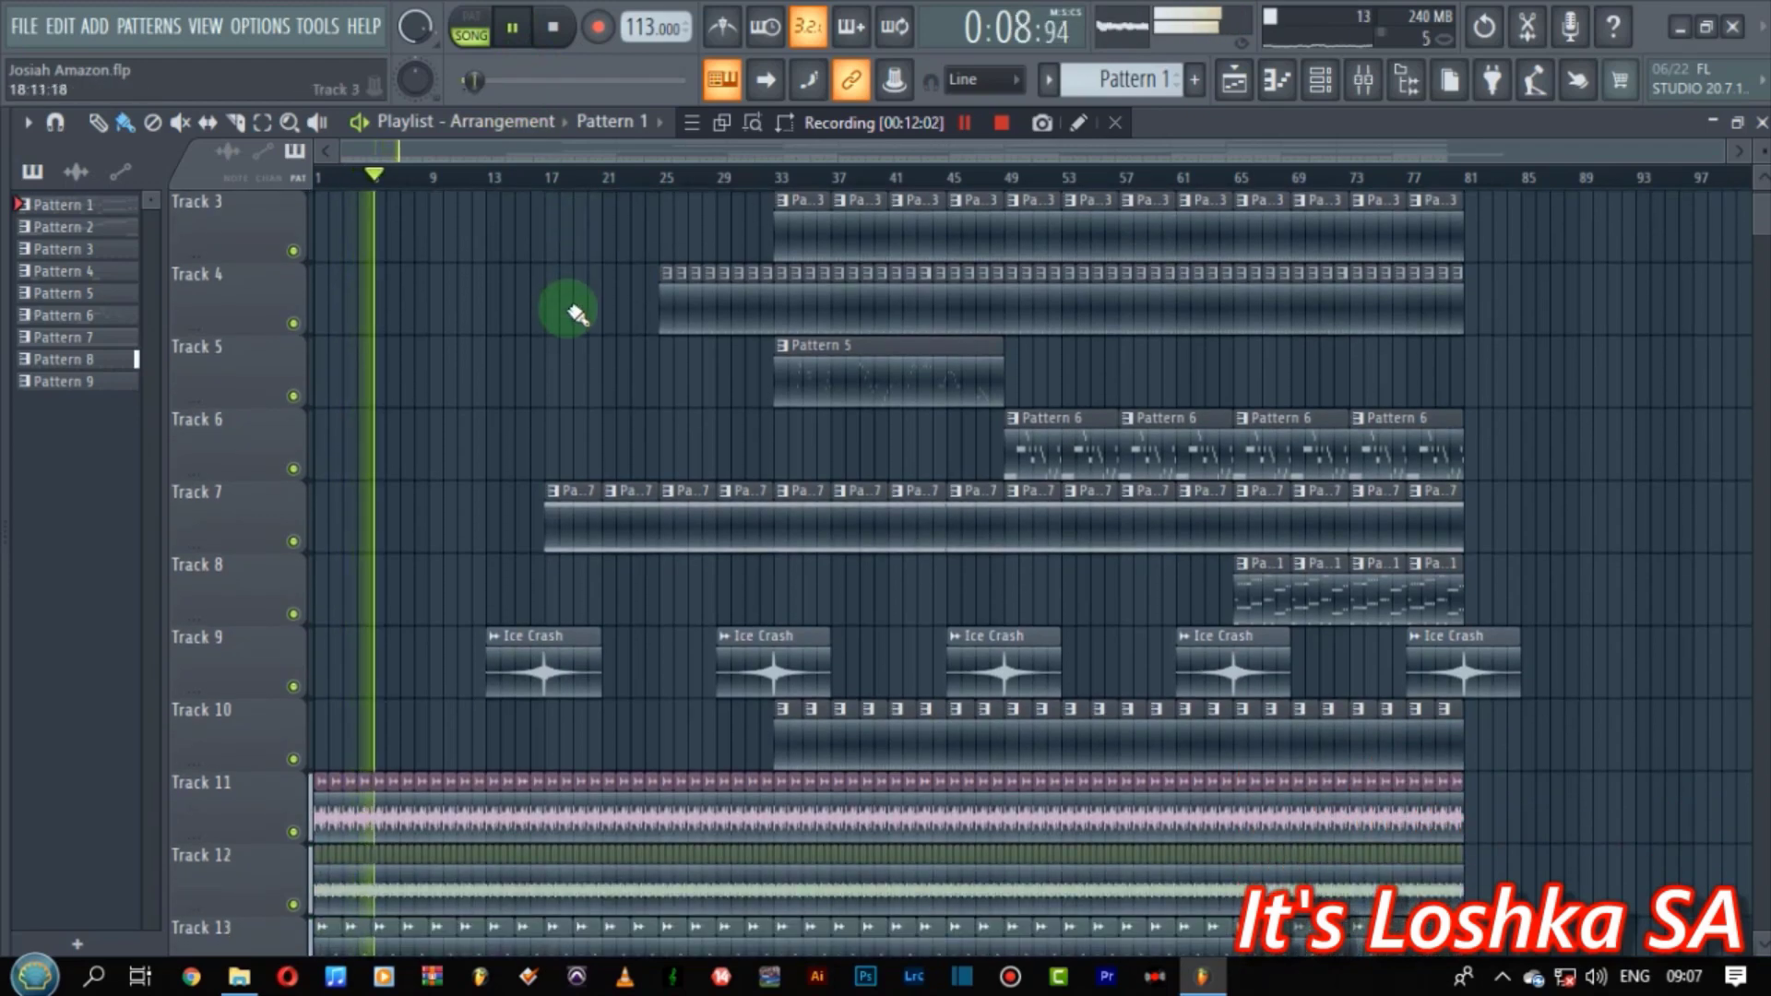
scroll(577, 314, down, 1)
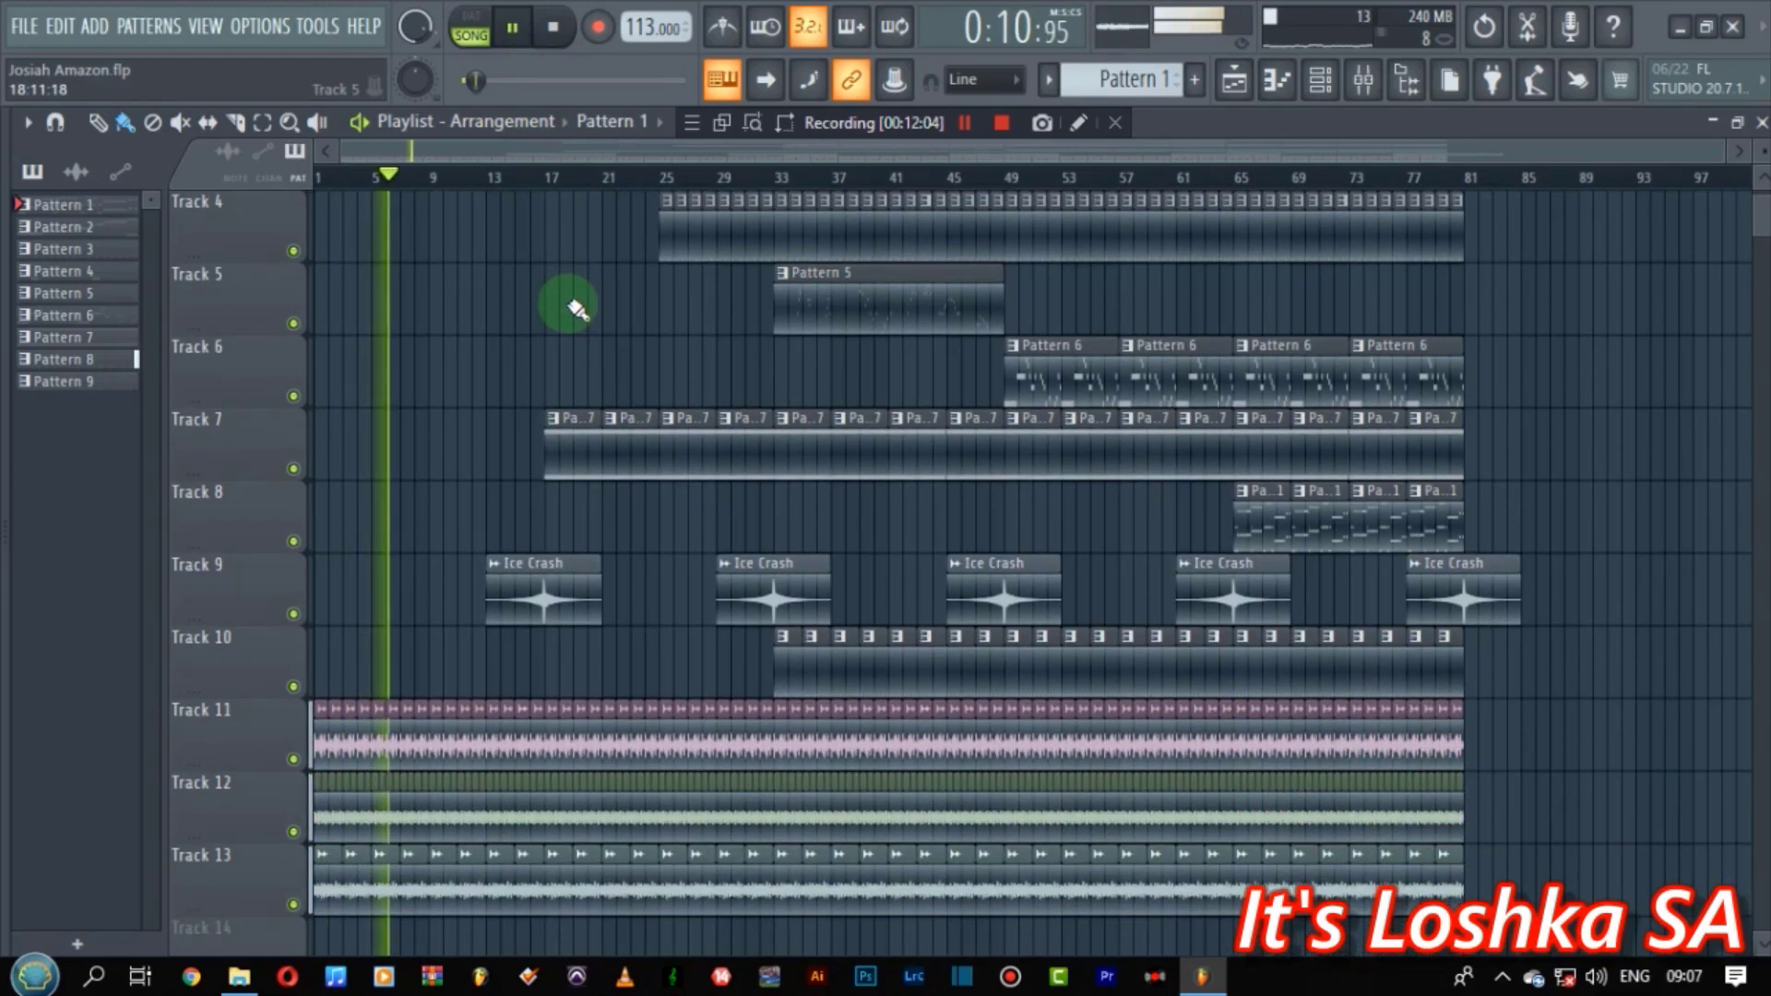
scroll(577, 310, up, 2)
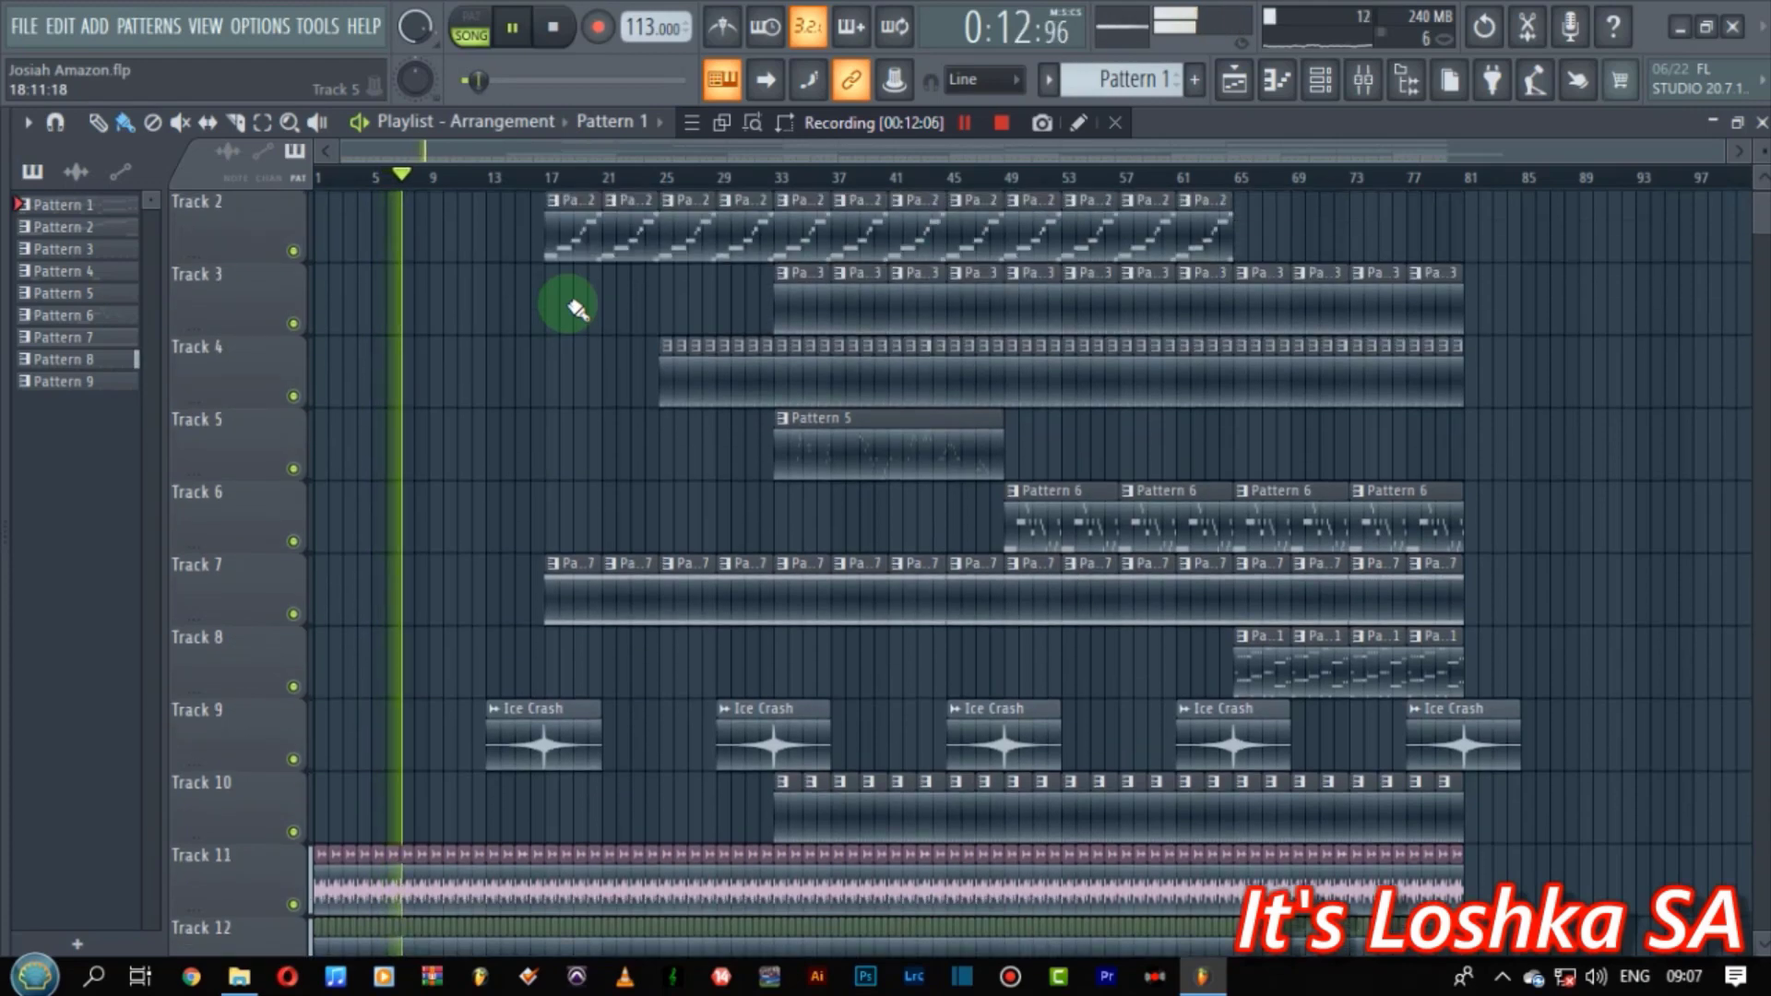
- While the song plays, select Pattern 5 from its Track 5 clip, inspect its notes in the channel rack, and return to the playlist
scroll(577, 310, up, 1)
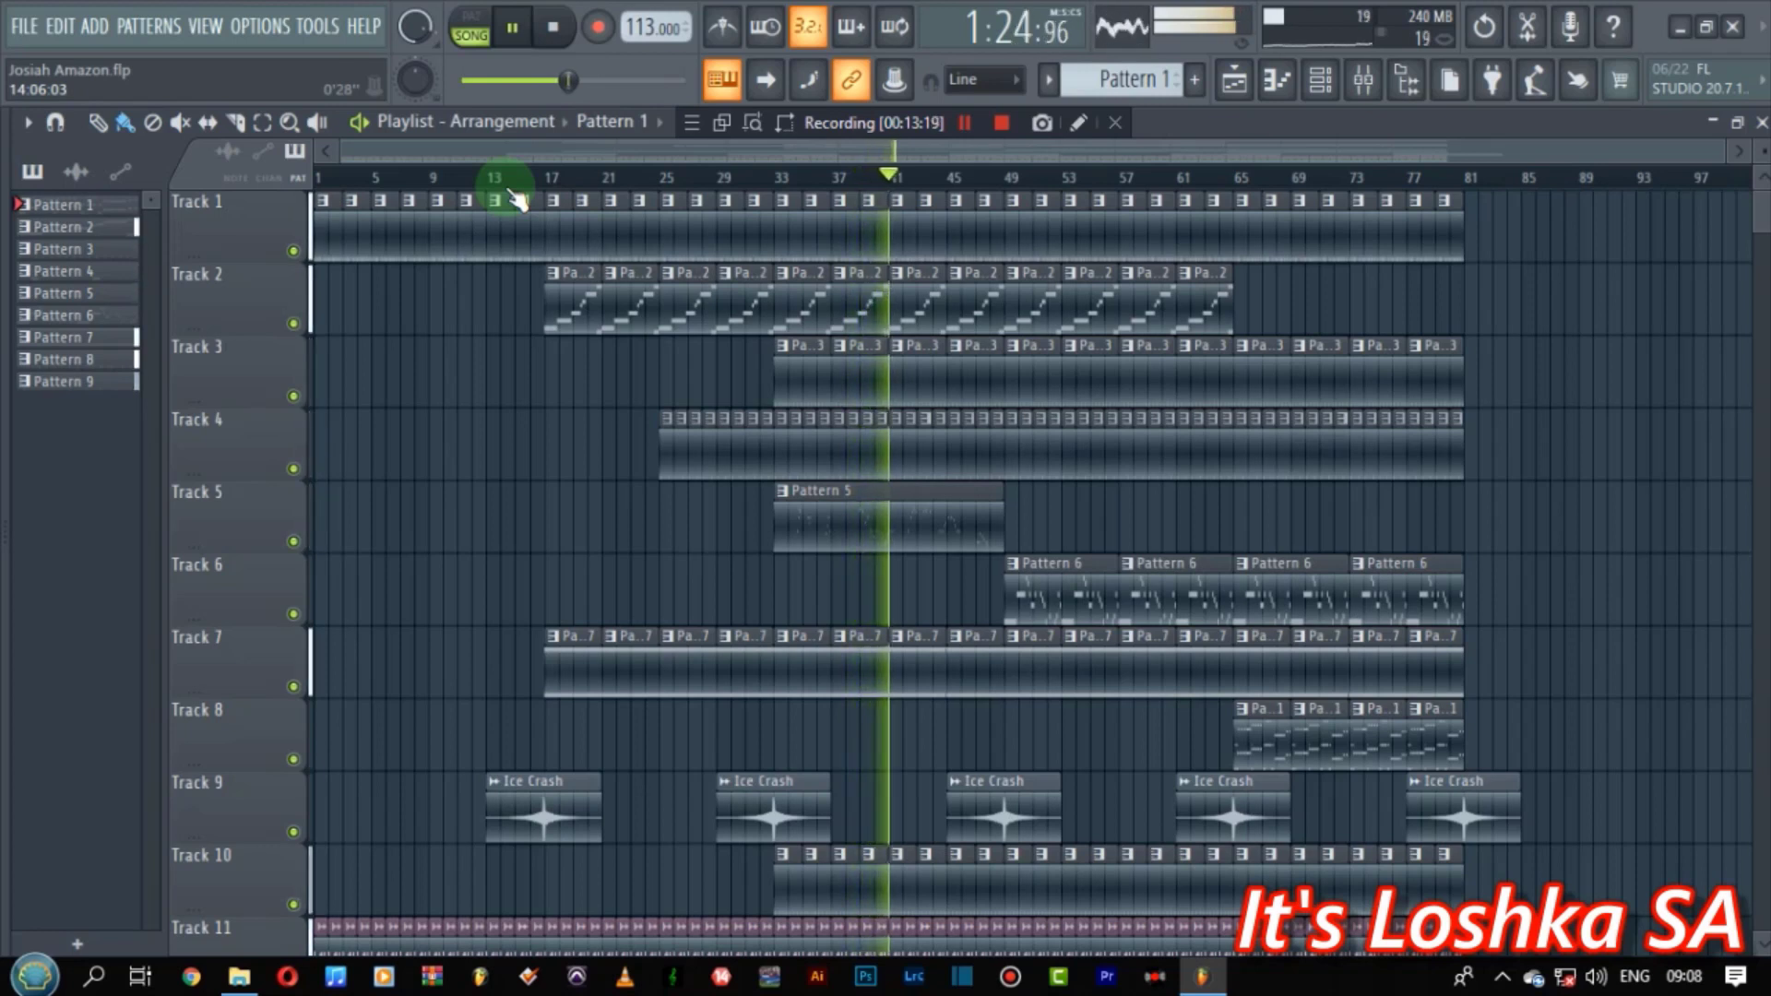
click(883, 539)
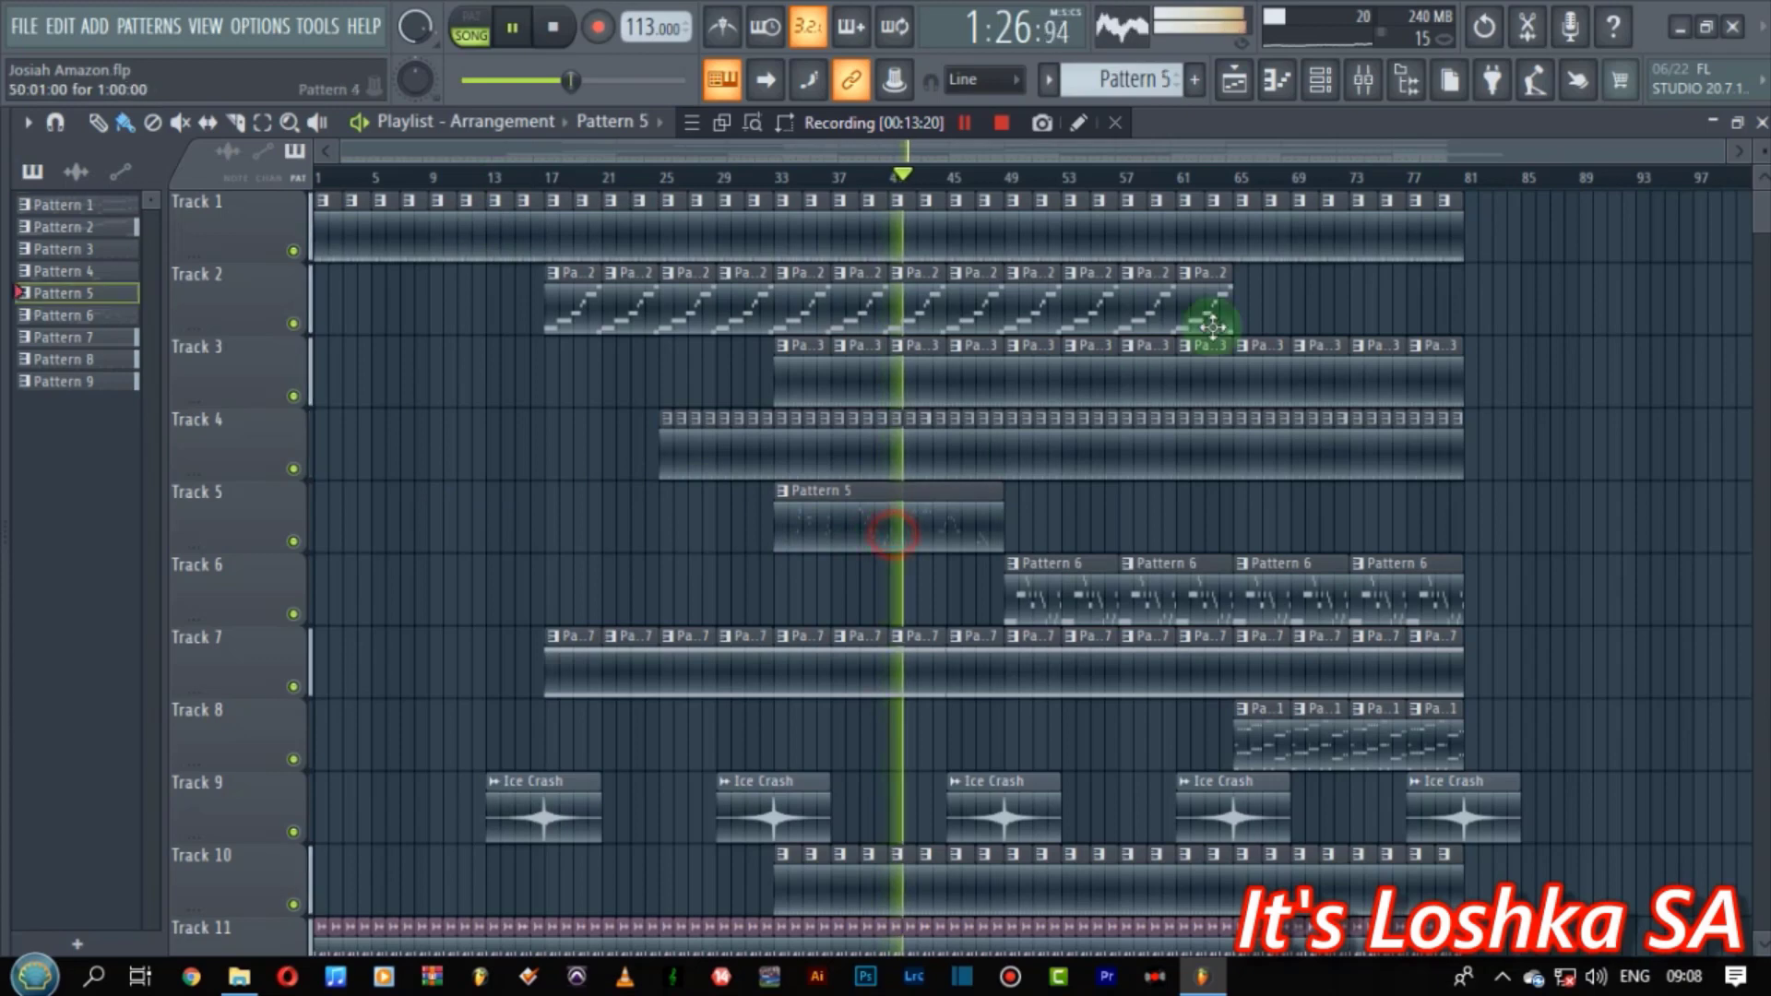
click(1319, 80)
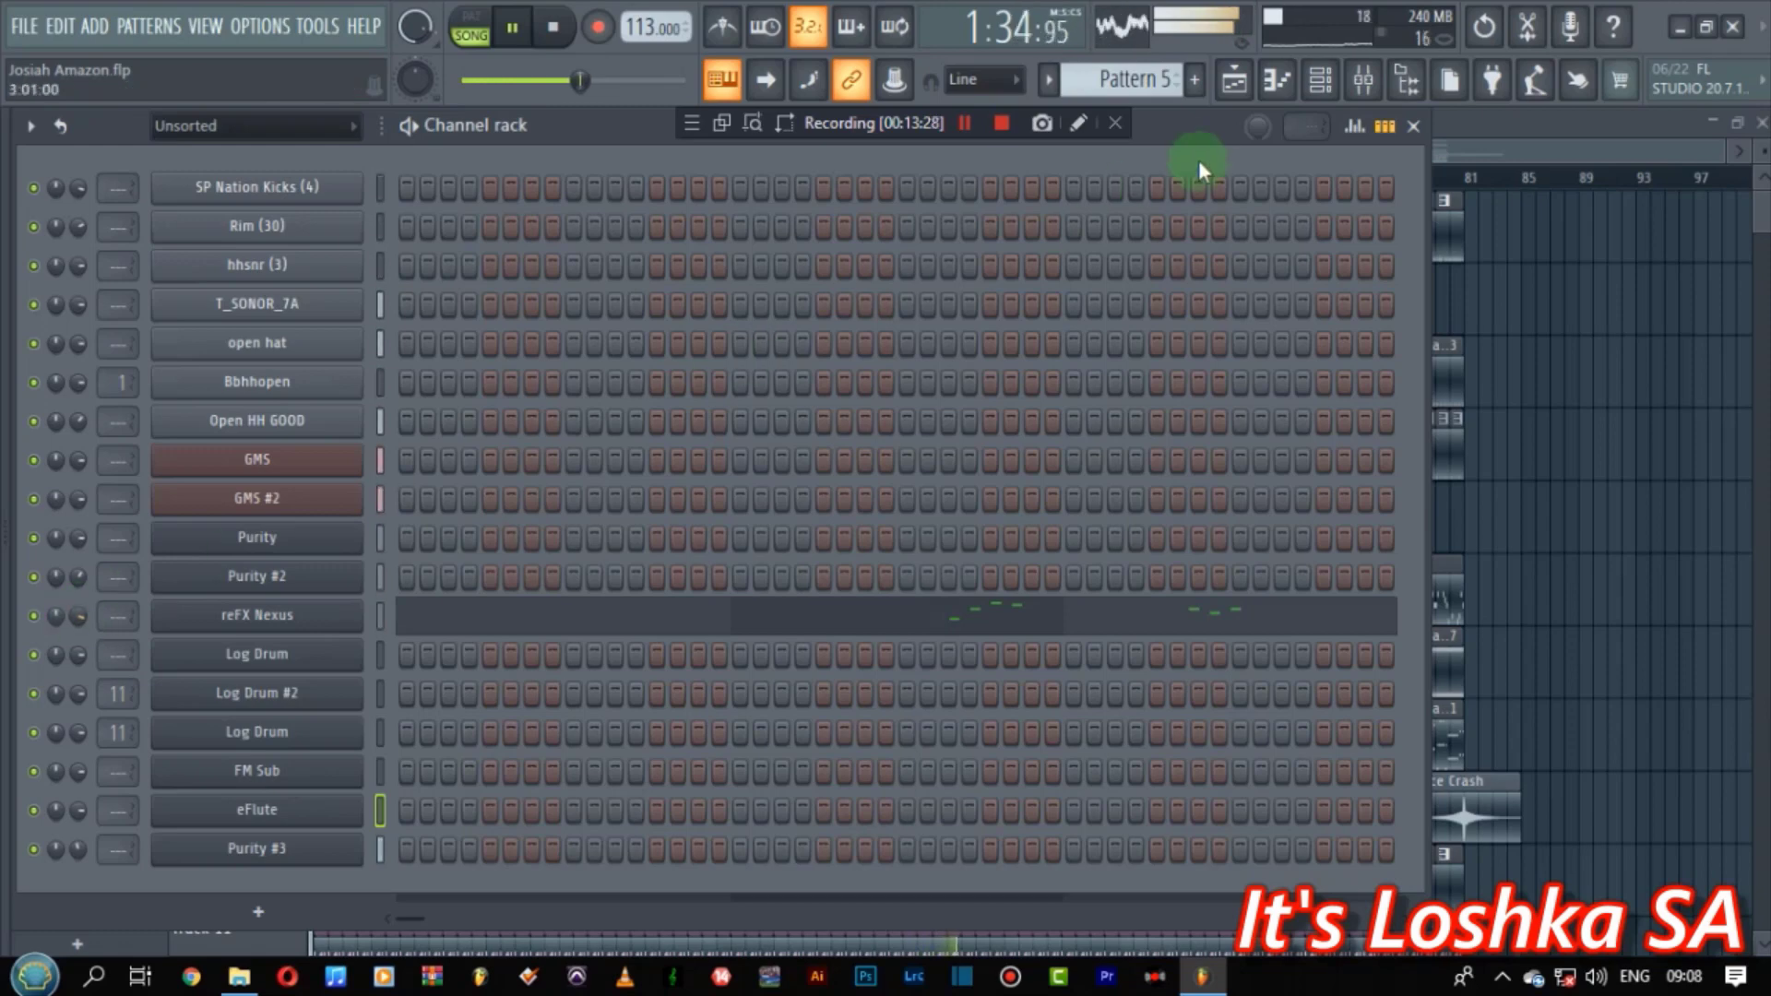
click(1232, 83)
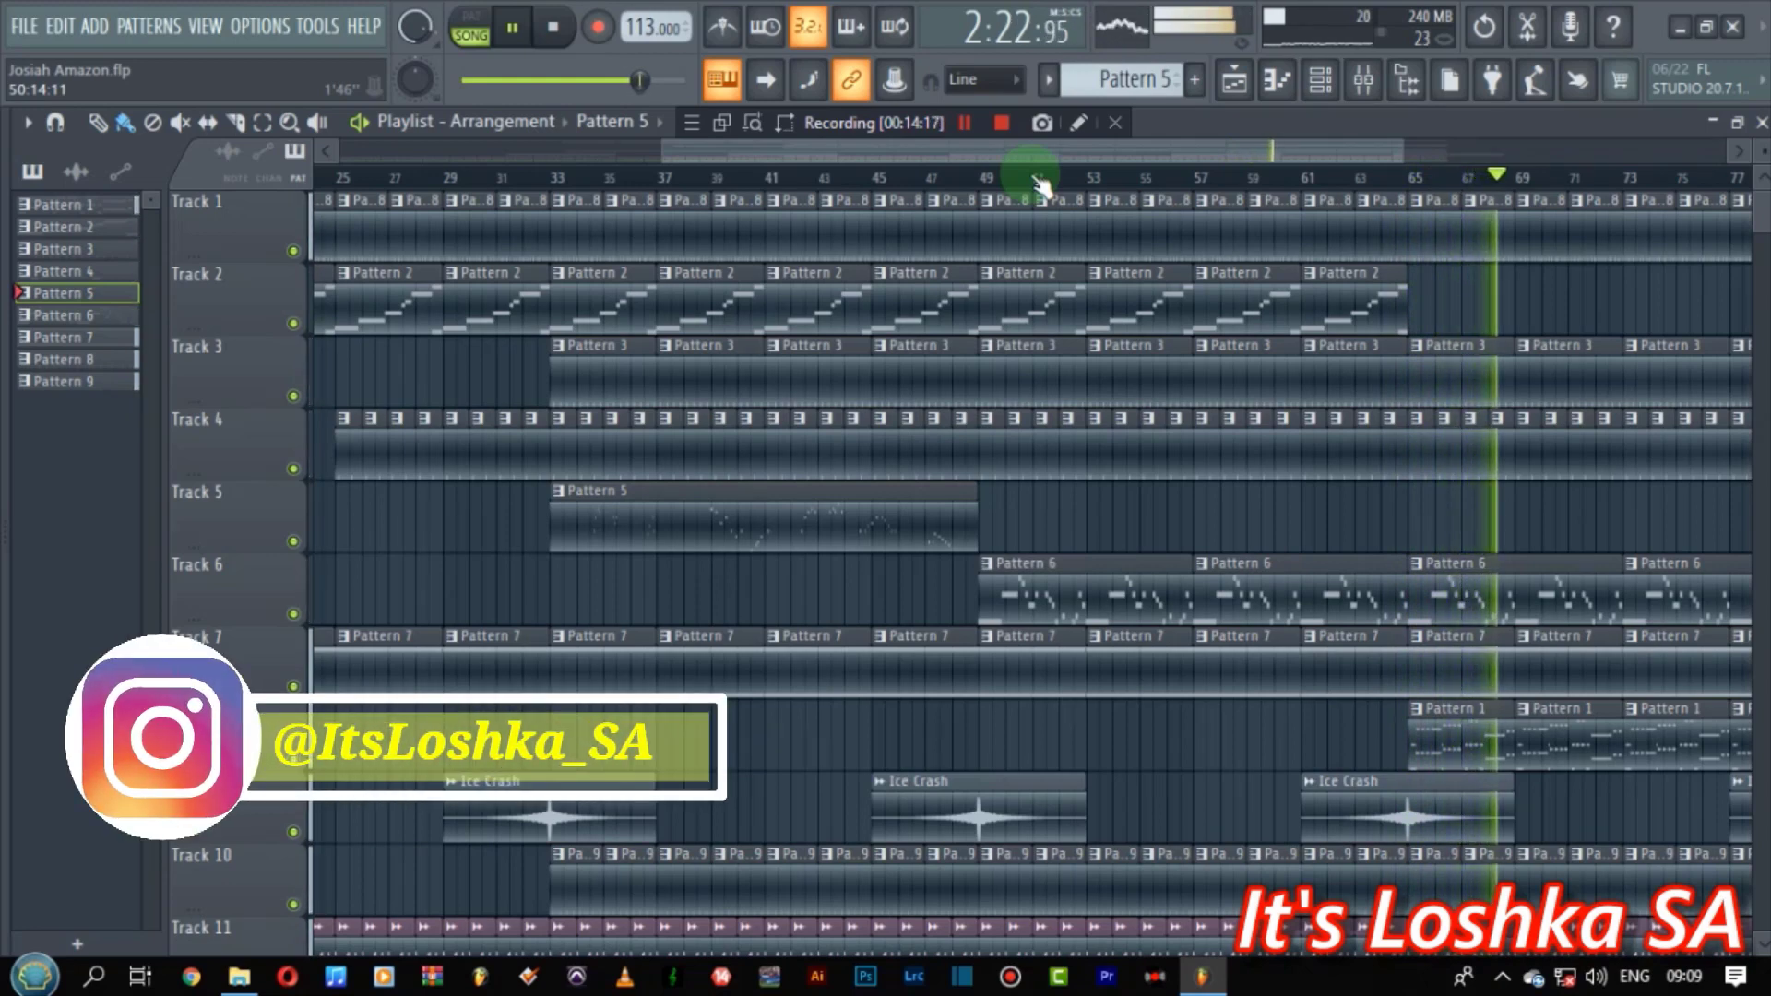
- Follow the rest of the arrangement to the end of its clips near bar 81 and stop playback
scroll(1227, 194, down, 1)
scroll(1227, 192, down, 3)
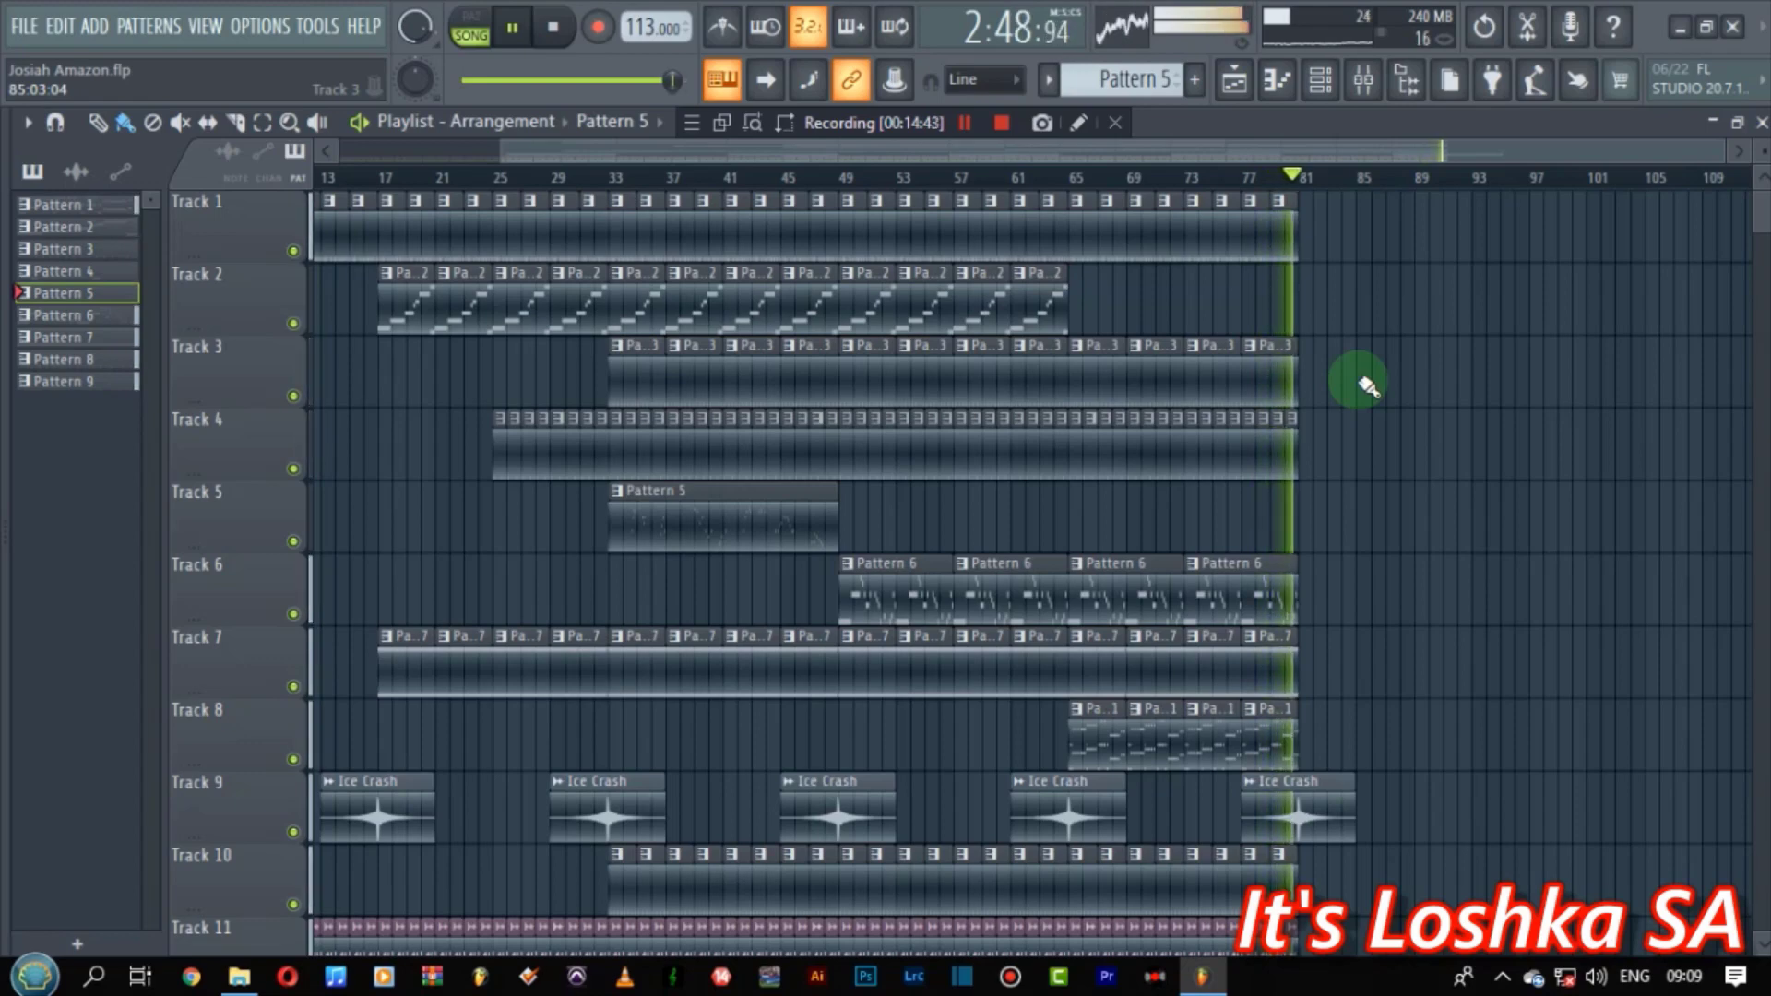
key(space)
- Select all the audio loop clips on Tracks 11, 12 and 13 in the playlist
scroll(1375, 381, down, 1)
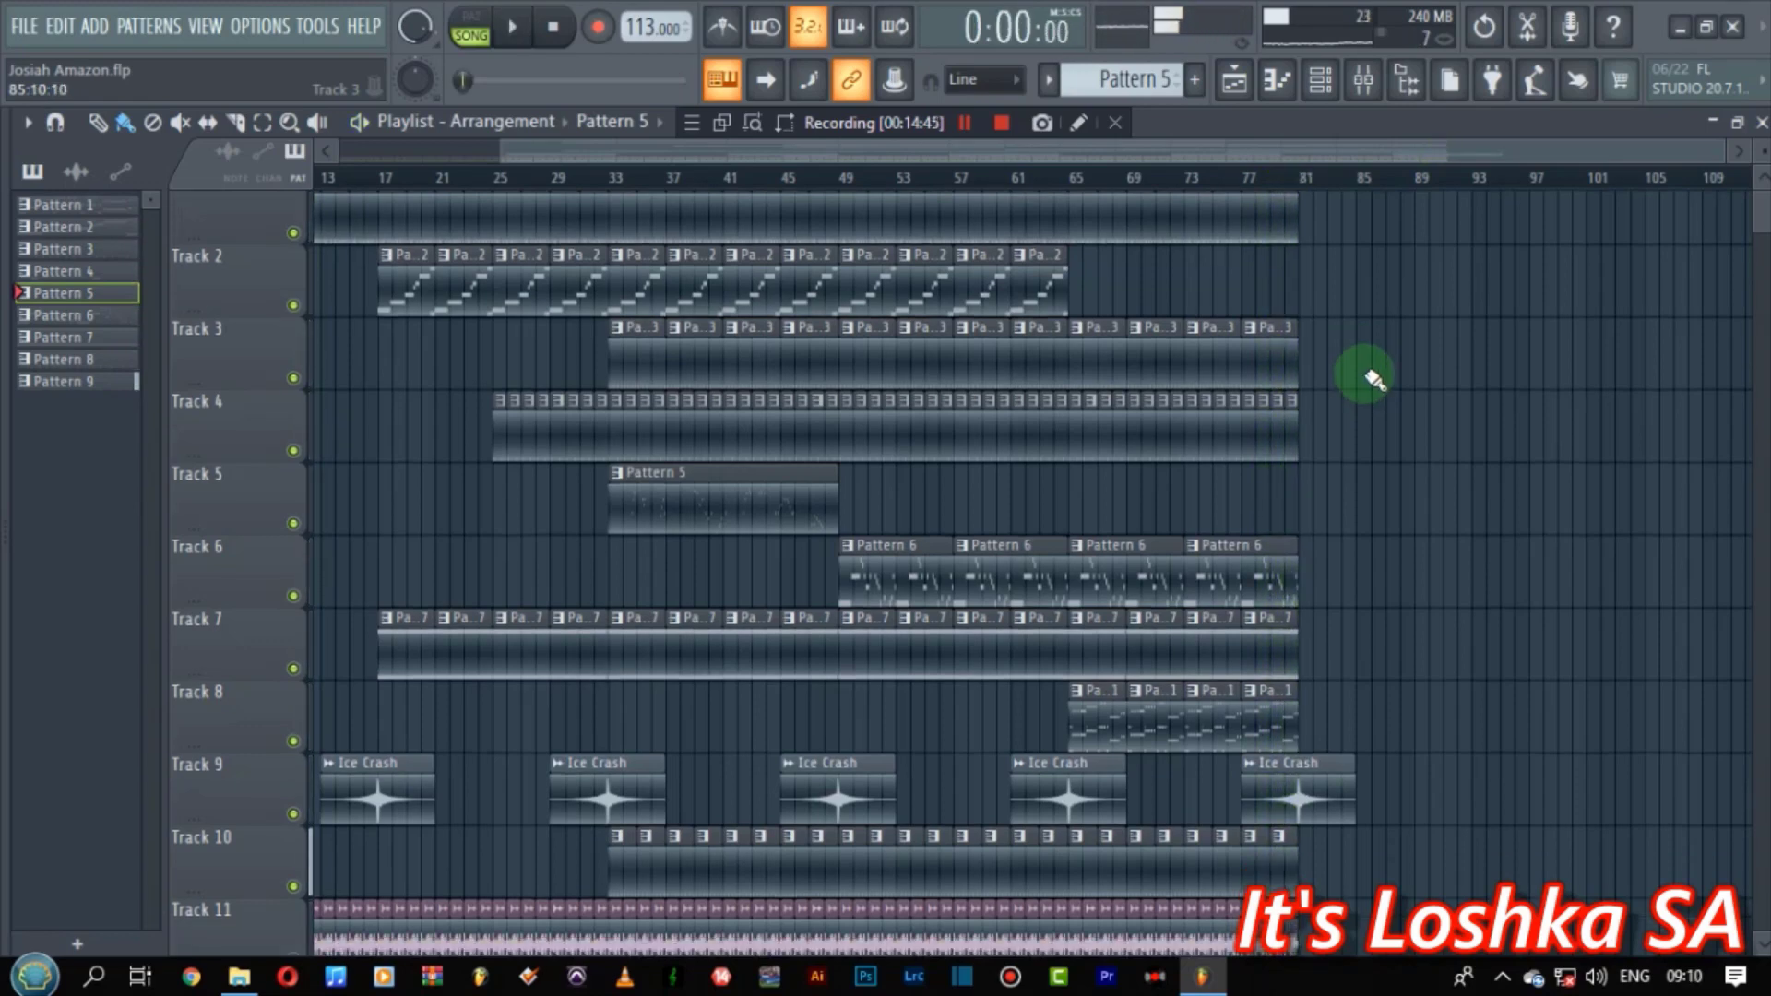
scroll(1375, 381, down, 7)
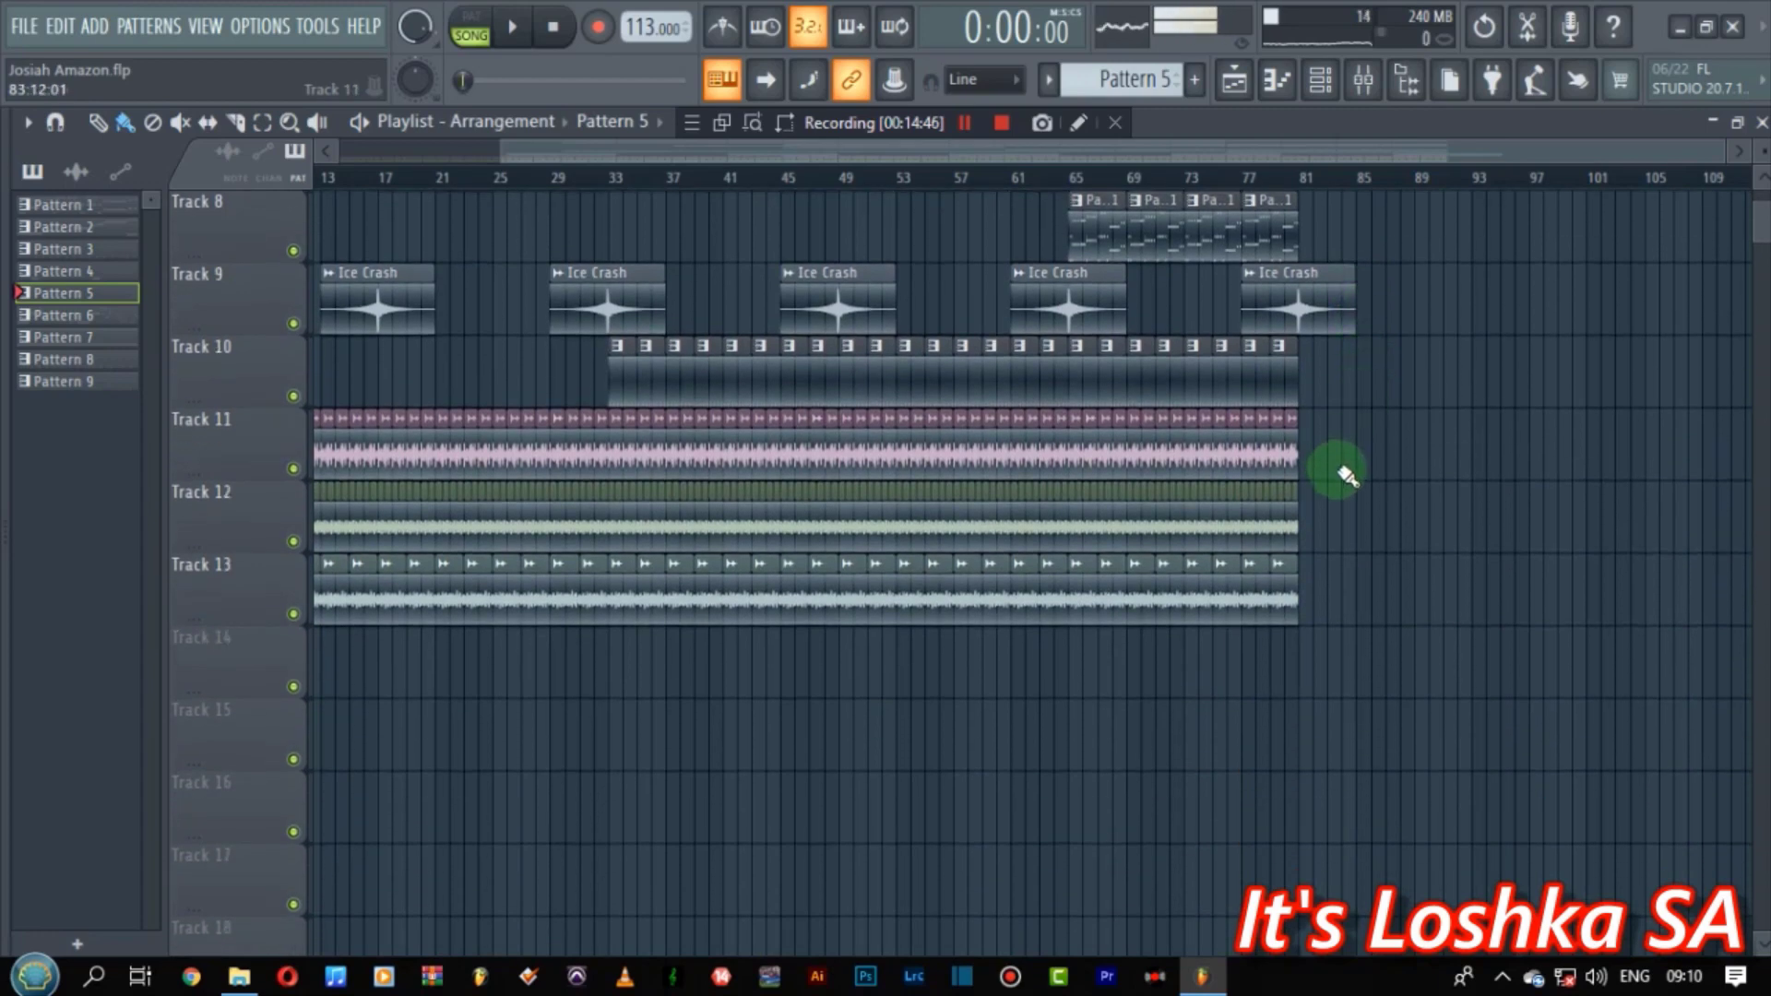
drag(1083, 516, 399, 596)
click(328, 591)
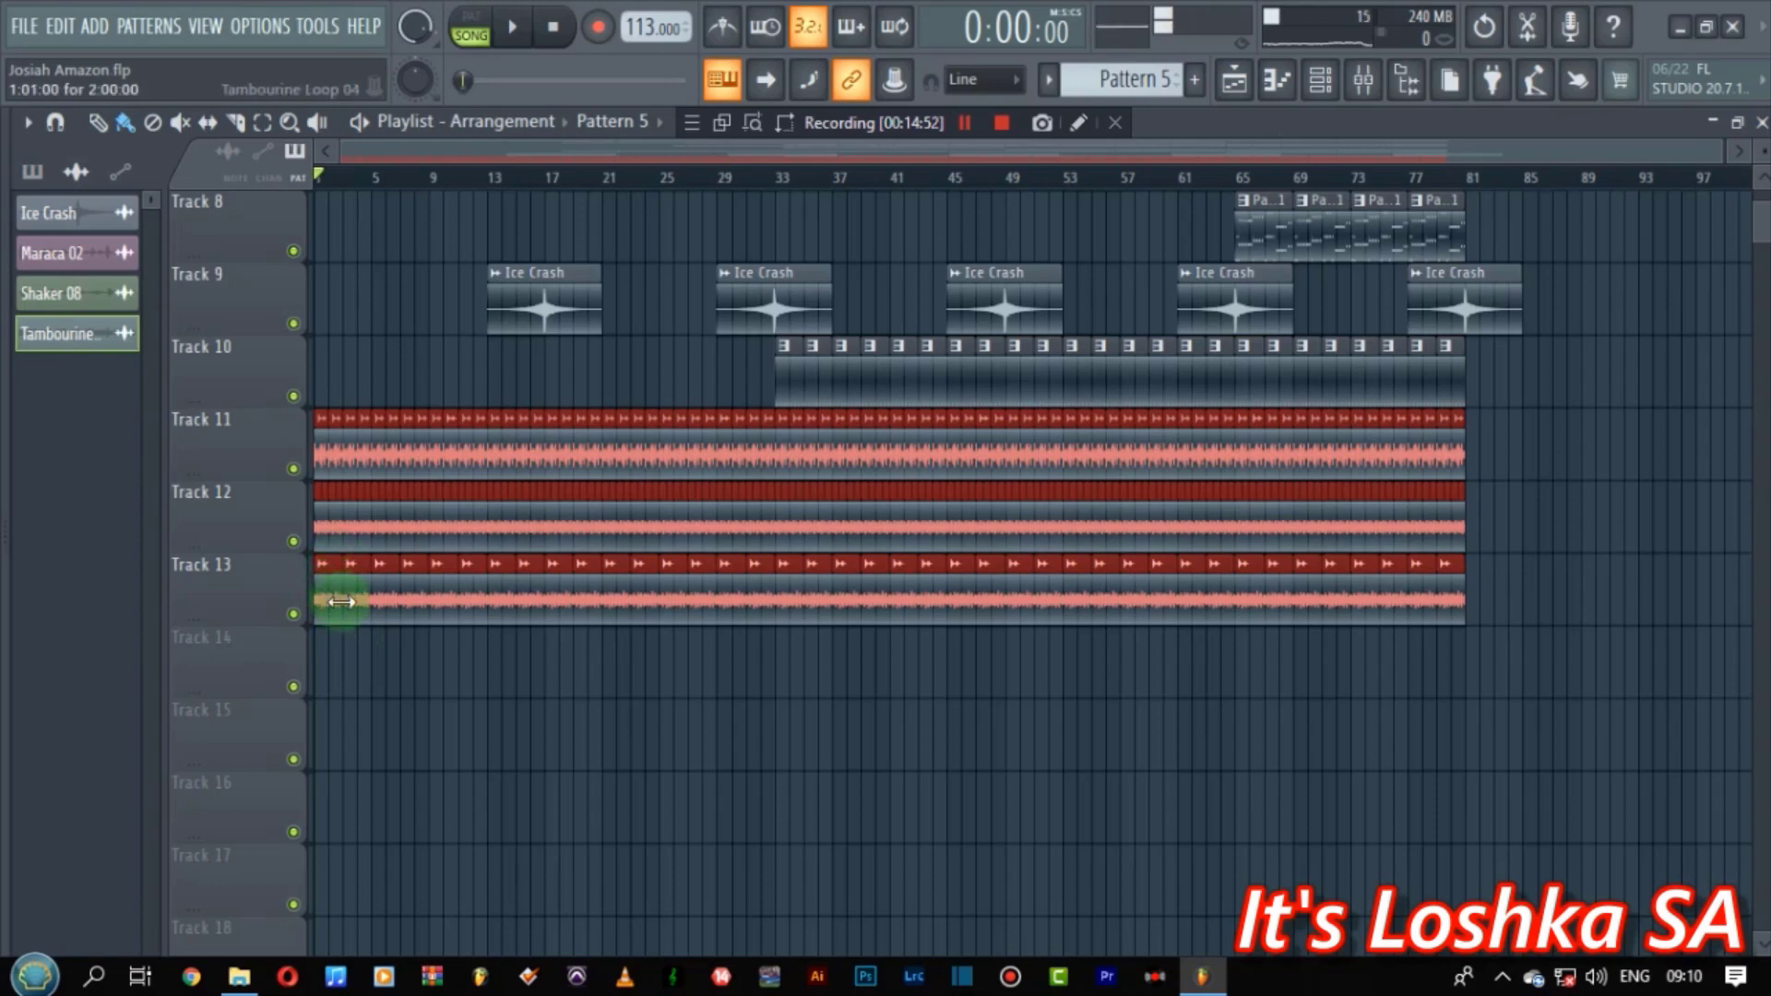
- Open the Tambourine Loop 04 sample from Track 13, audition it, and close its channel settings
double_click(332, 605)
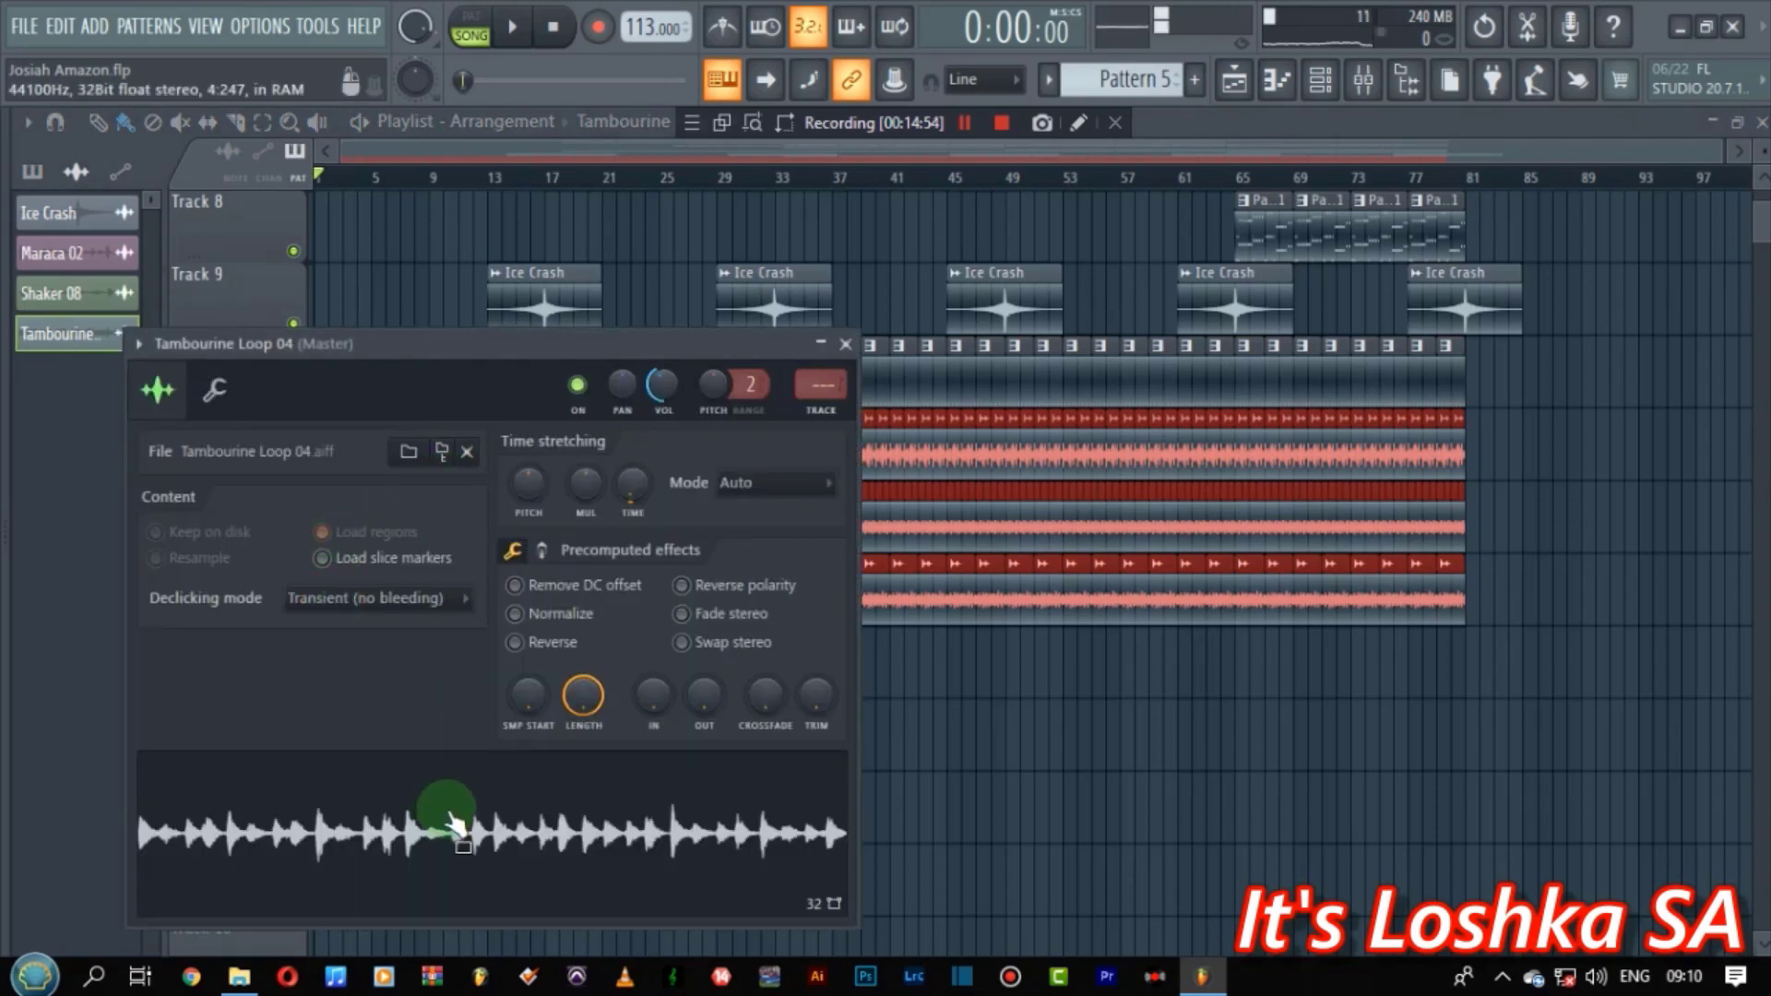
click(539, 587)
click(846, 345)
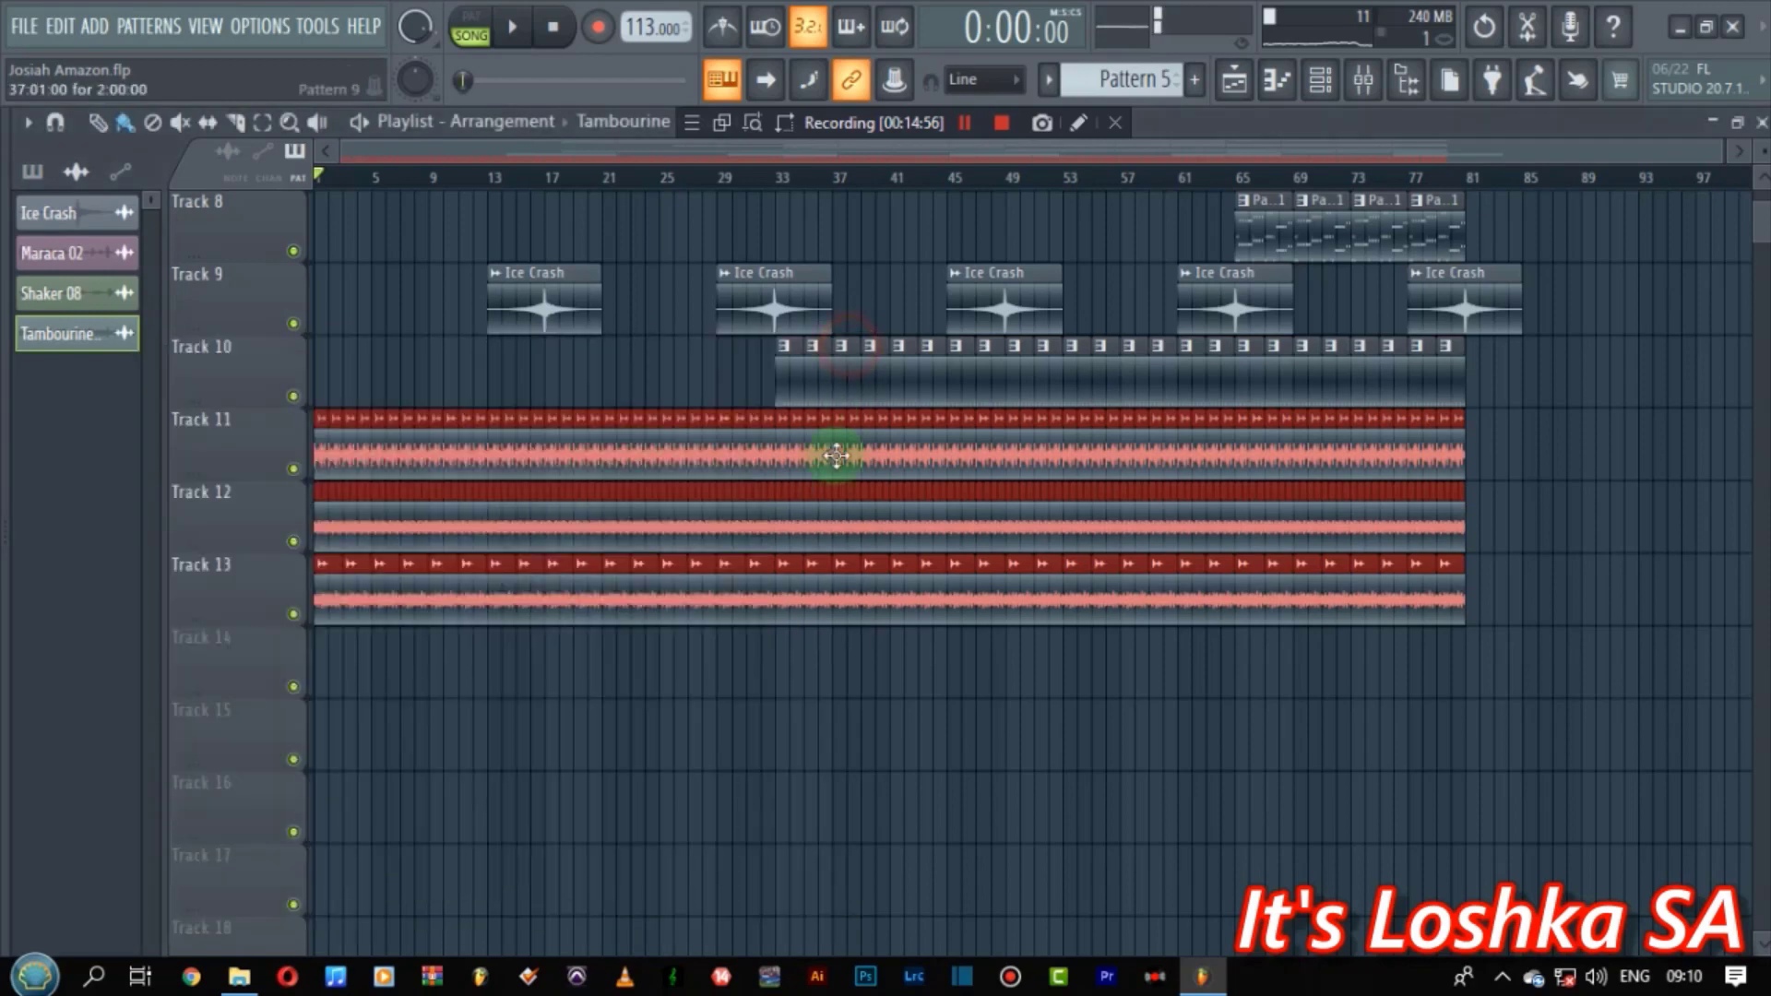
- Open the Shaker 08 sample from Track 12, audition its waveform, and close its channel settings
double_click(808, 525)
click(441, 782)
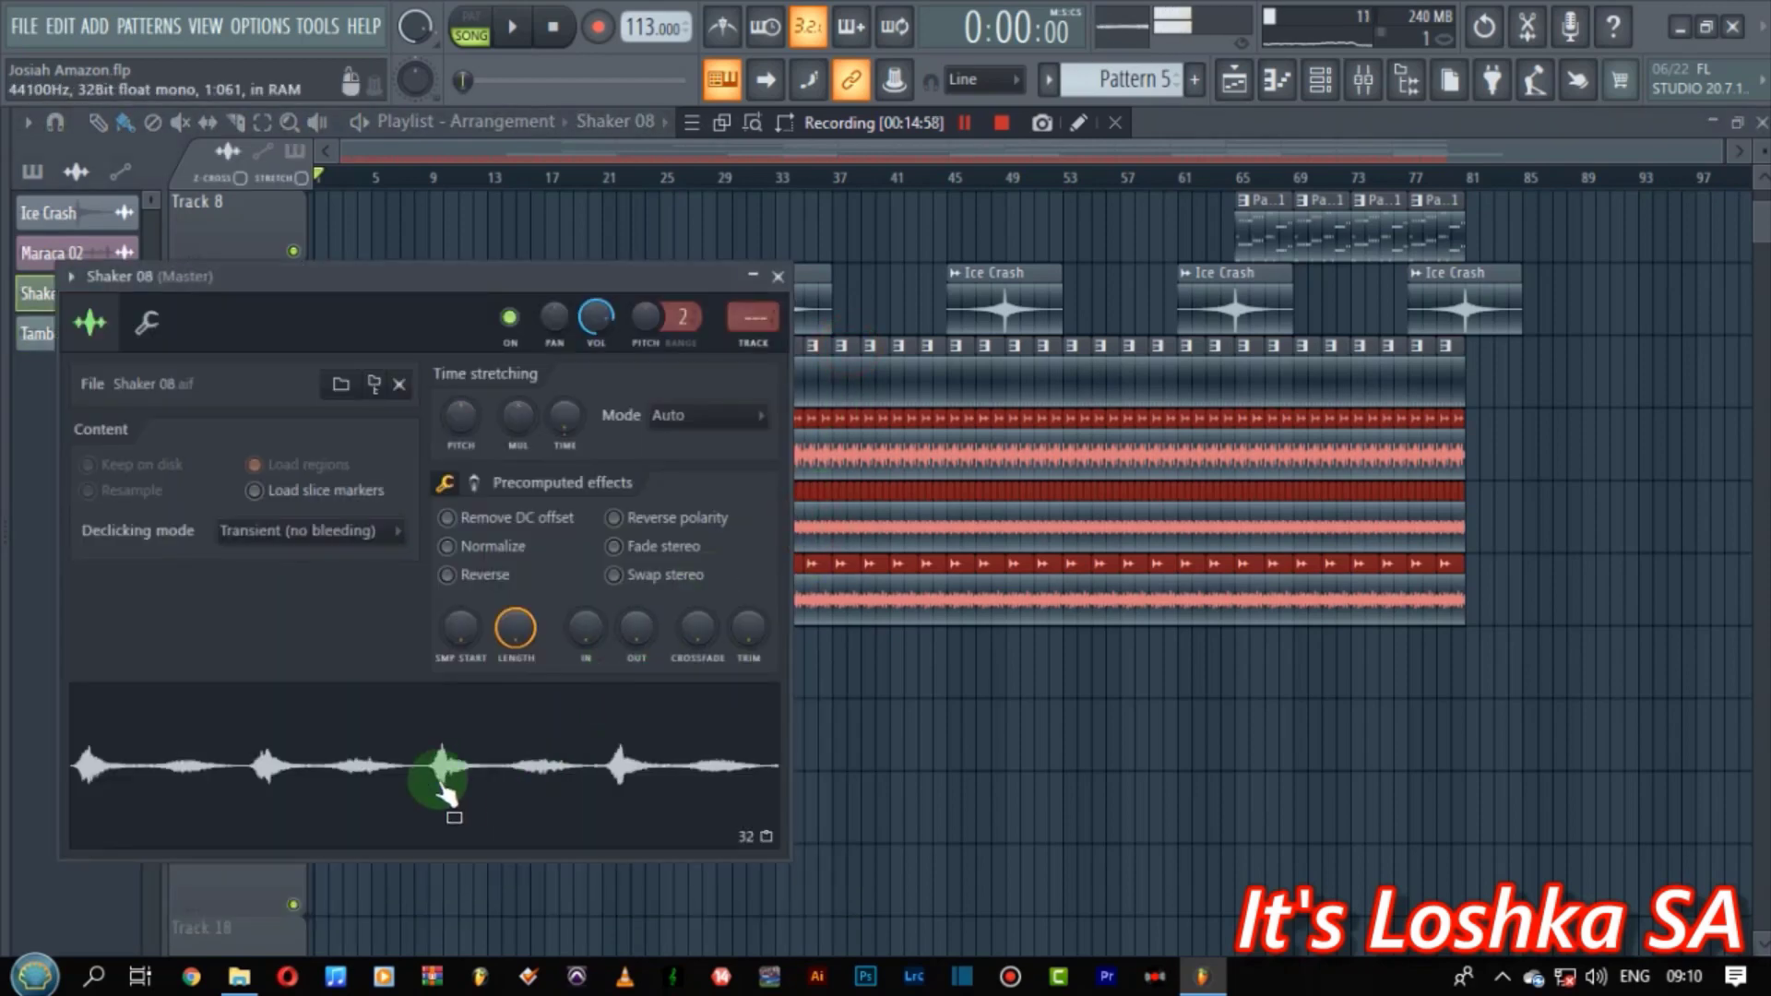
click(778, 276)
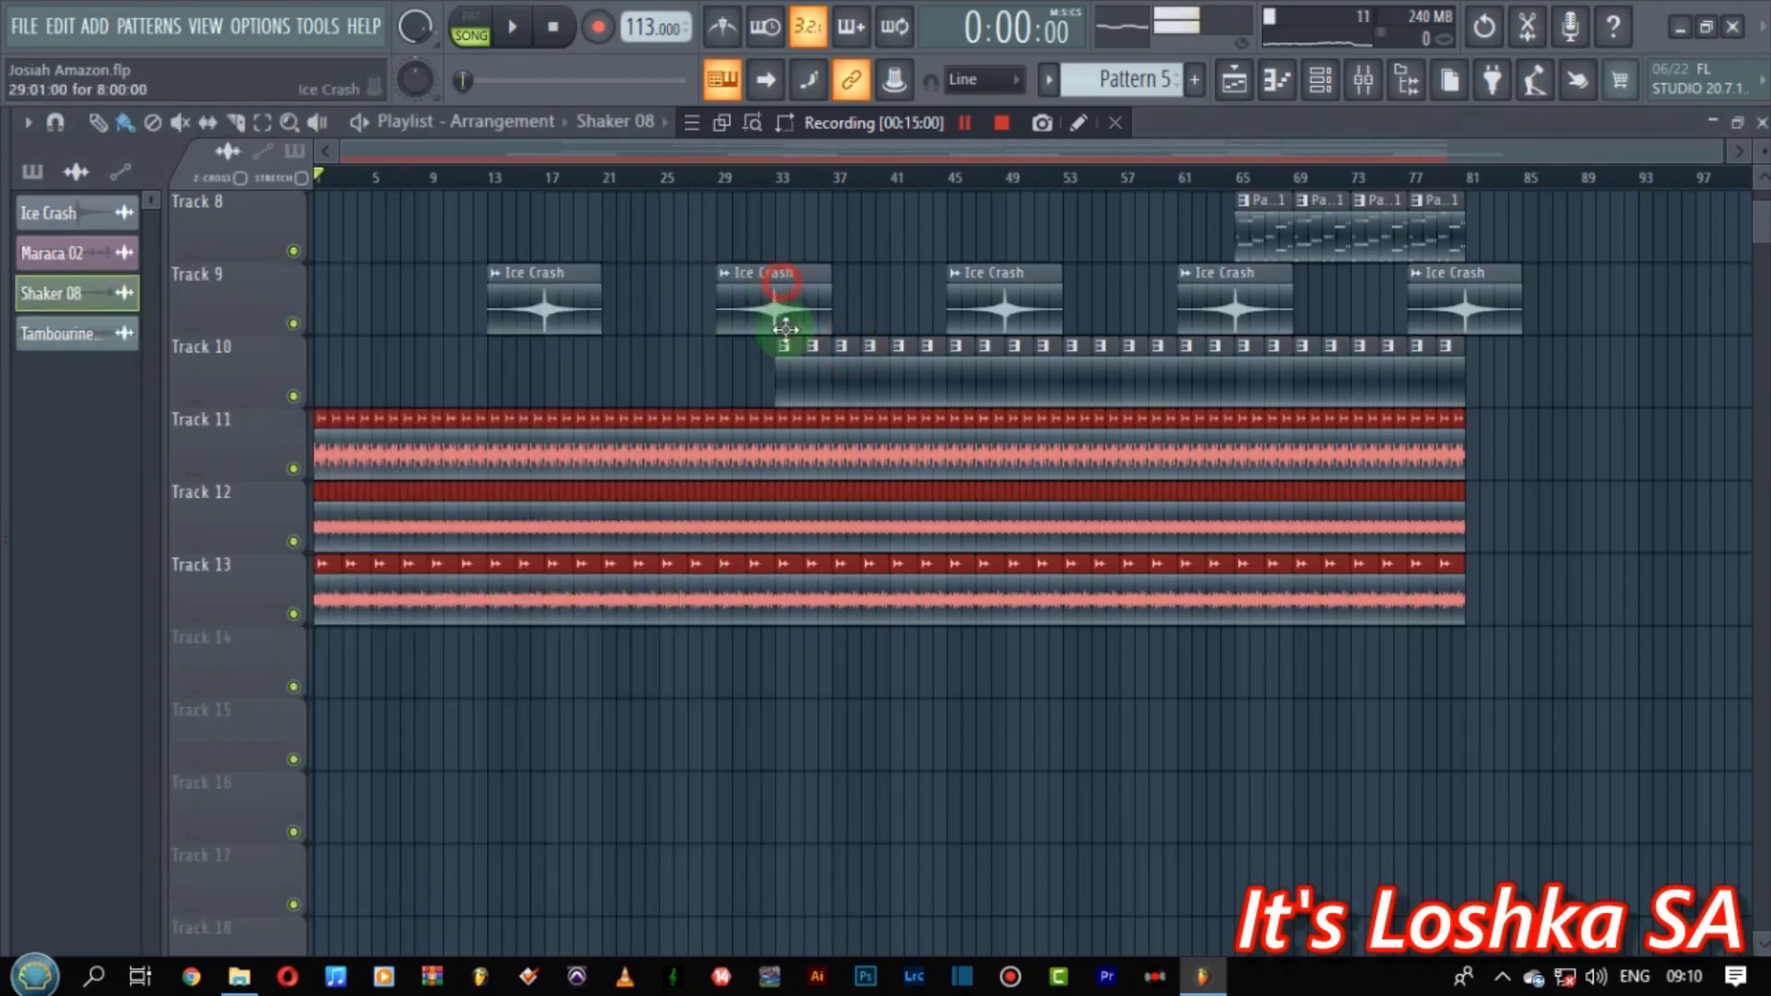
- Open the Maraca 02 sample from Track 11, audition it, and close its channel settings
double_click(817, 452)
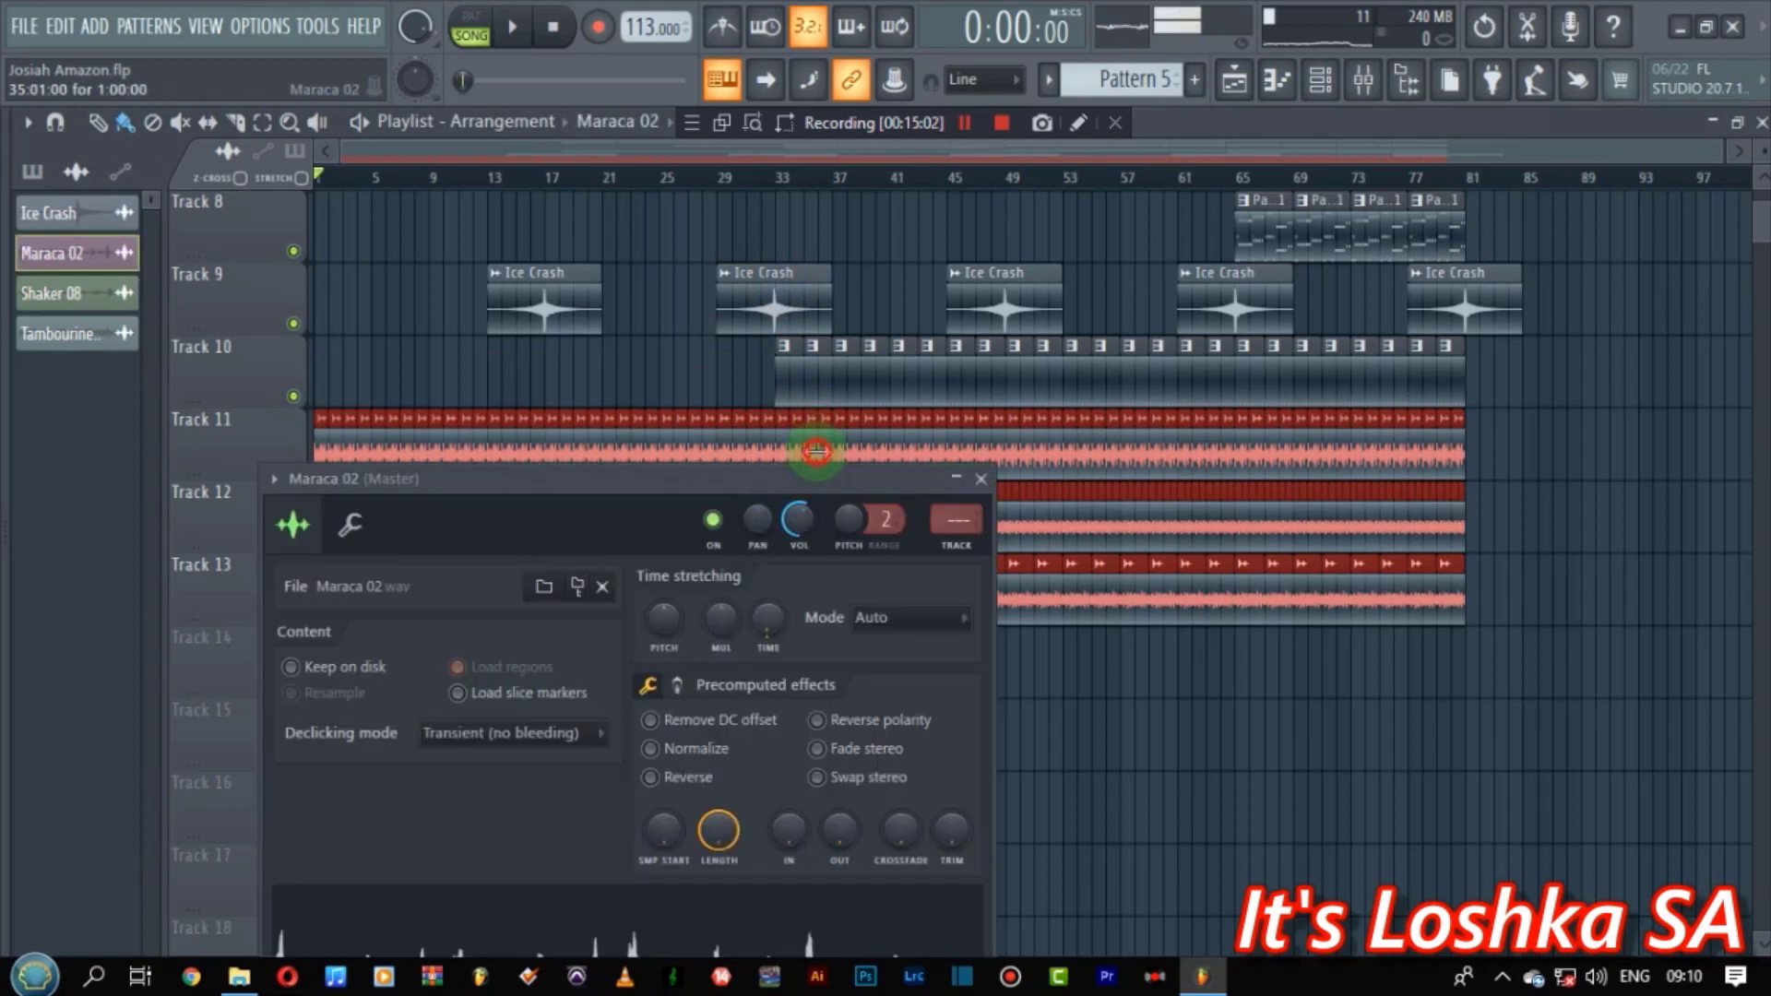
click(890, 519)
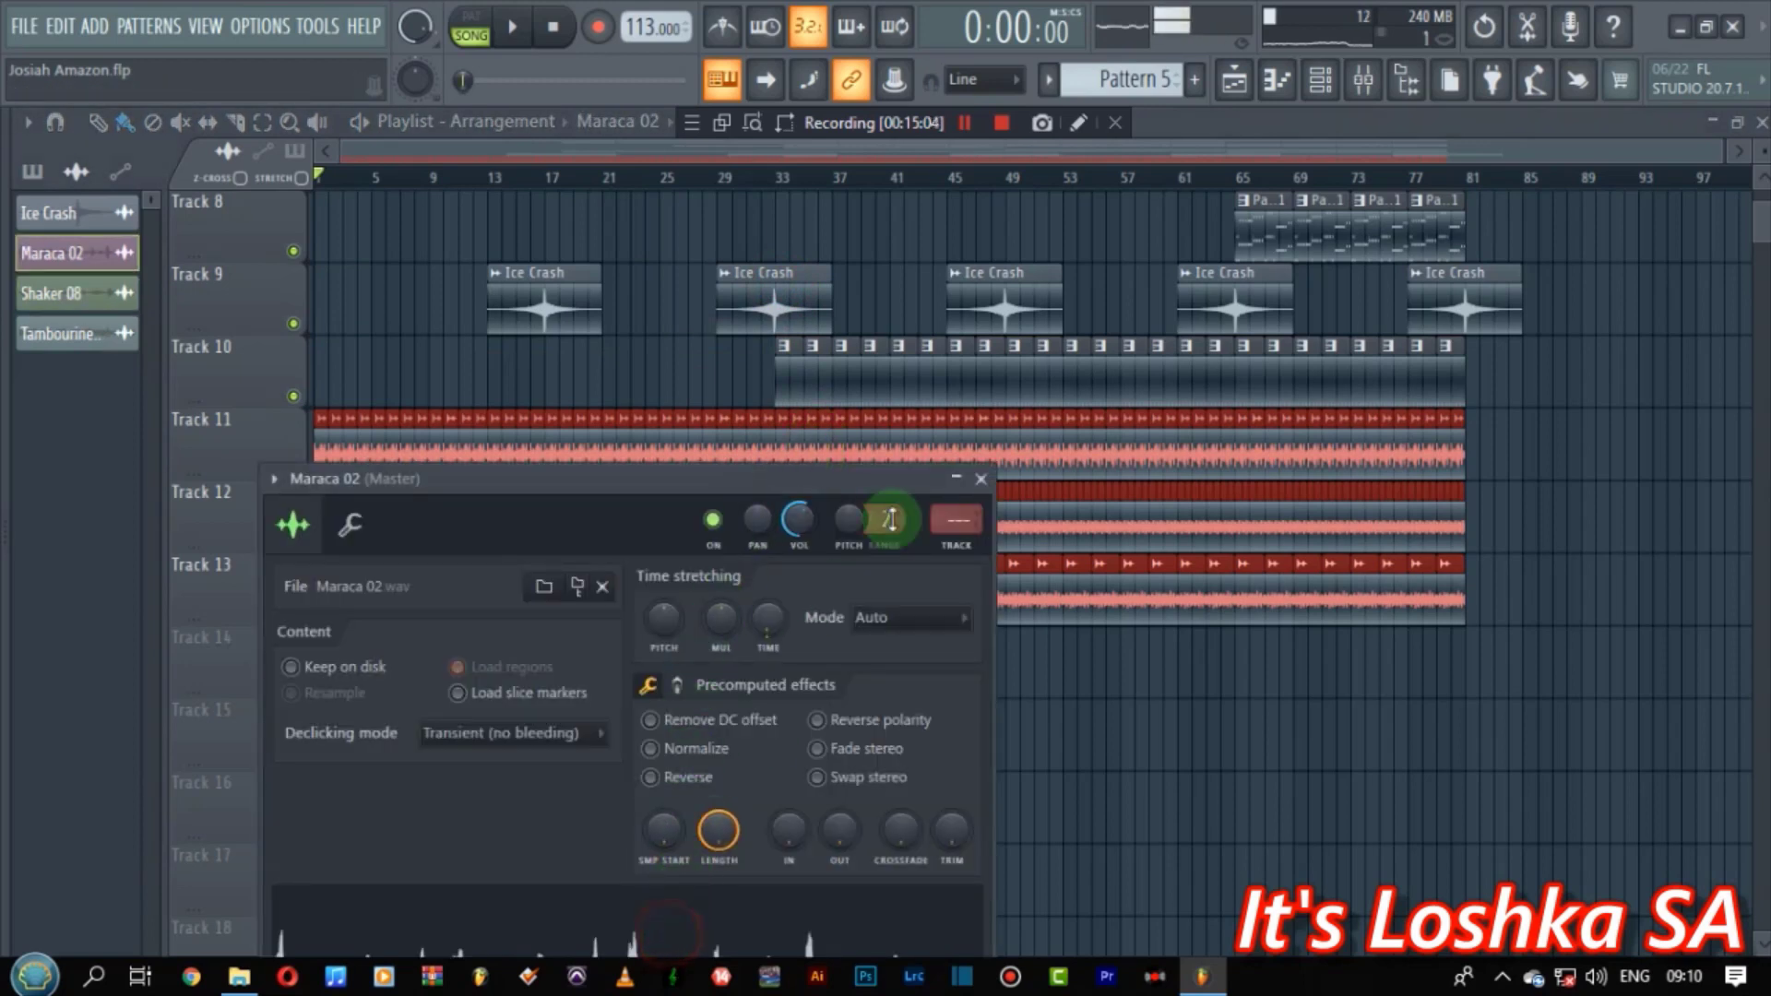
click(982, 479)
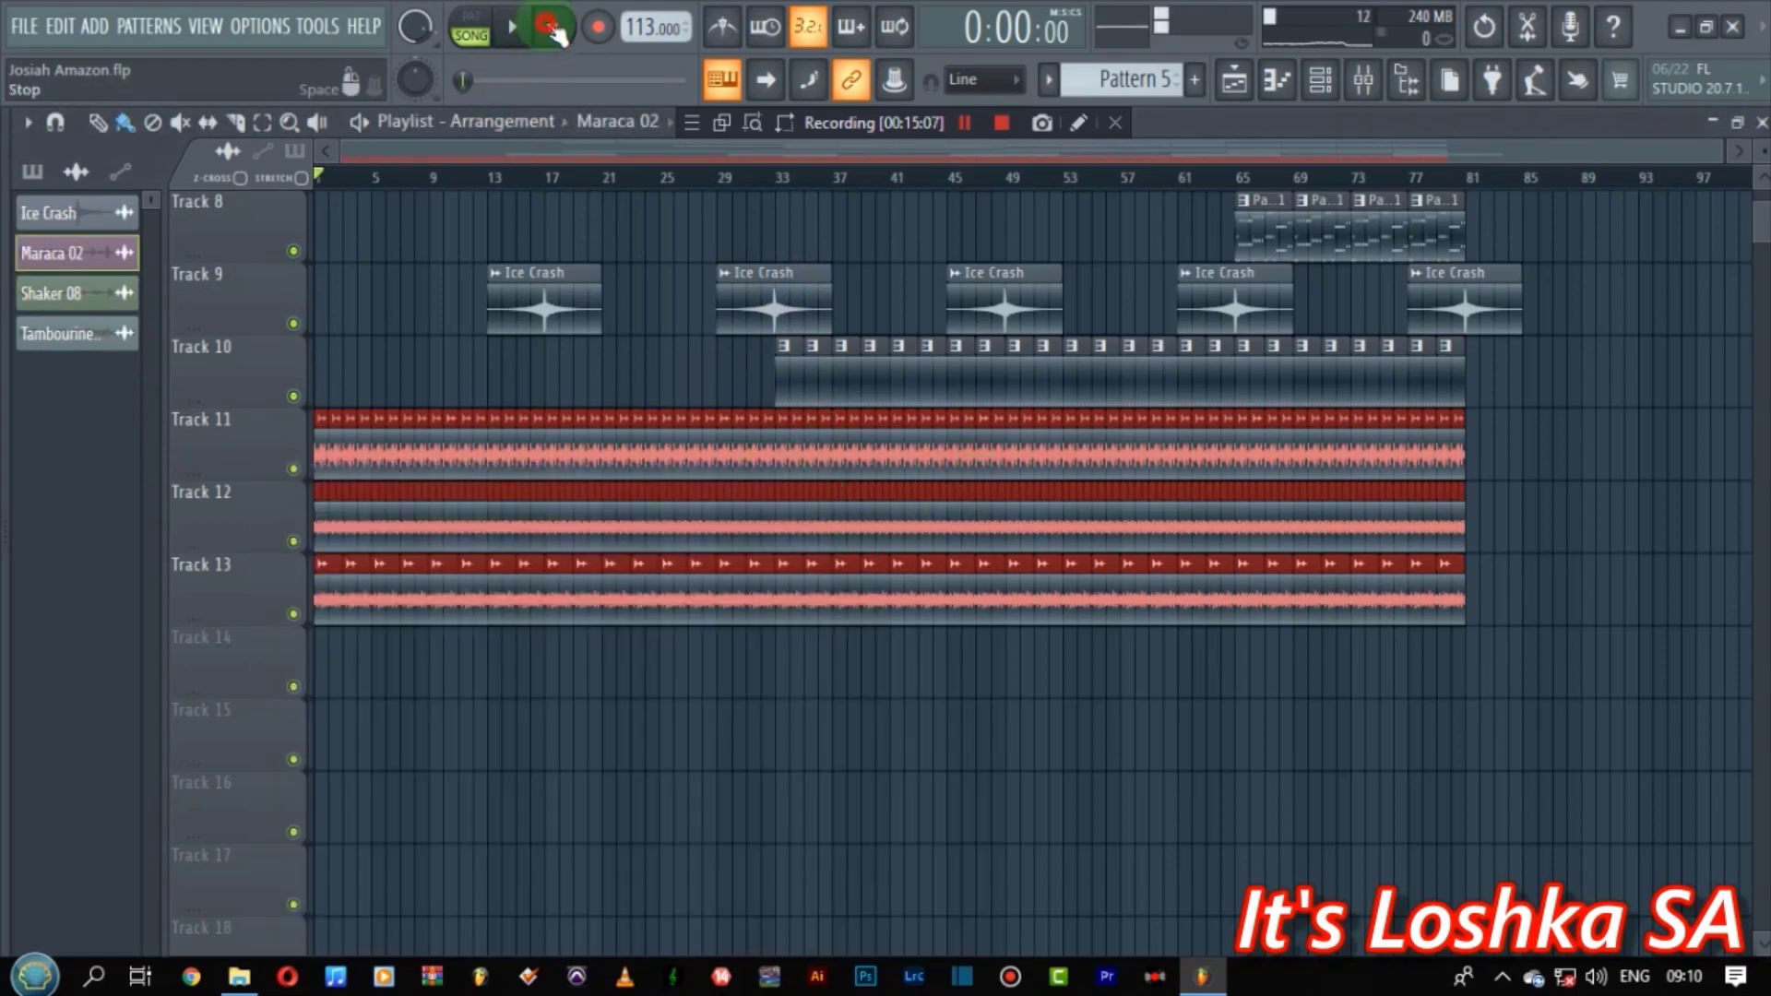